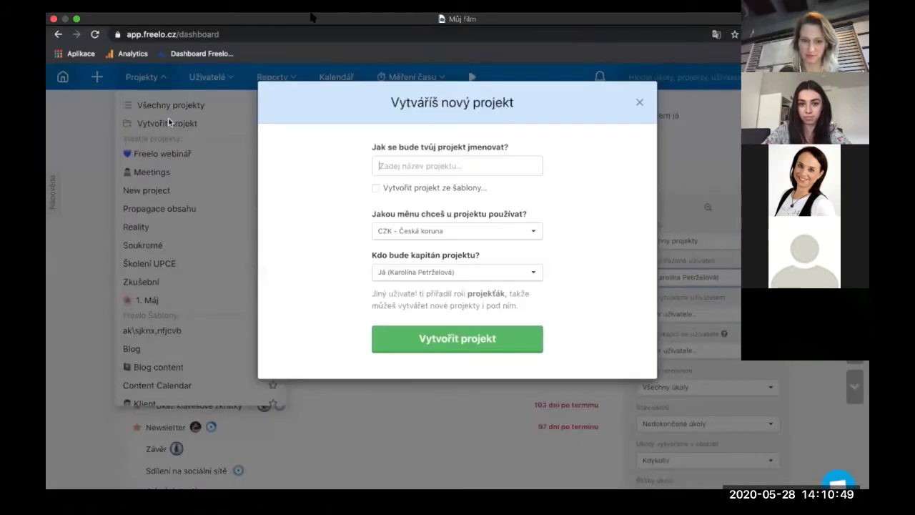
Name the new project Tvorba webu Freelo.cz
type("Tv")
mouse_move(663, 169)
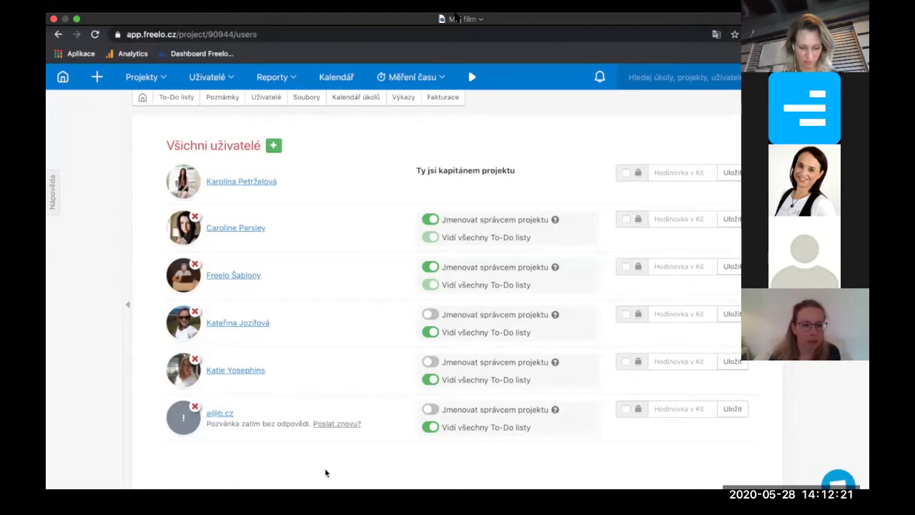
scroll(325, 472, "up", 2)
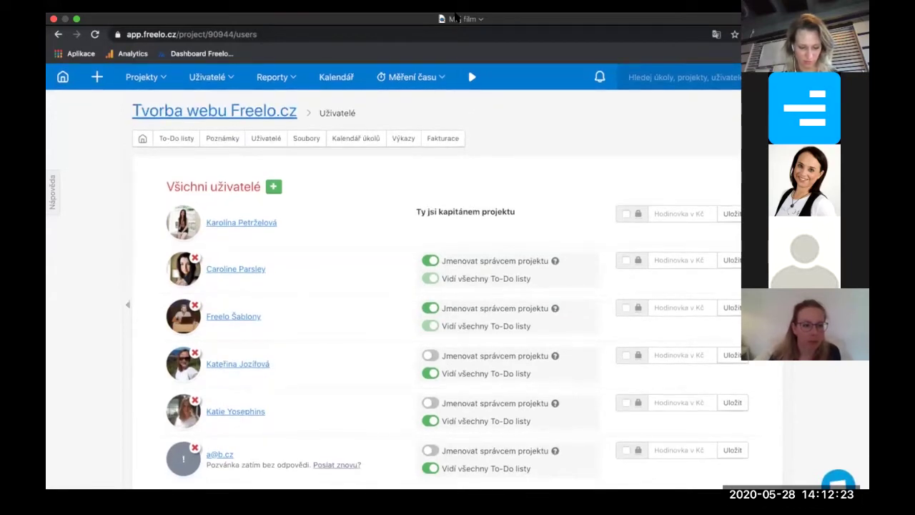
scroll(335, 478, "down", 1)
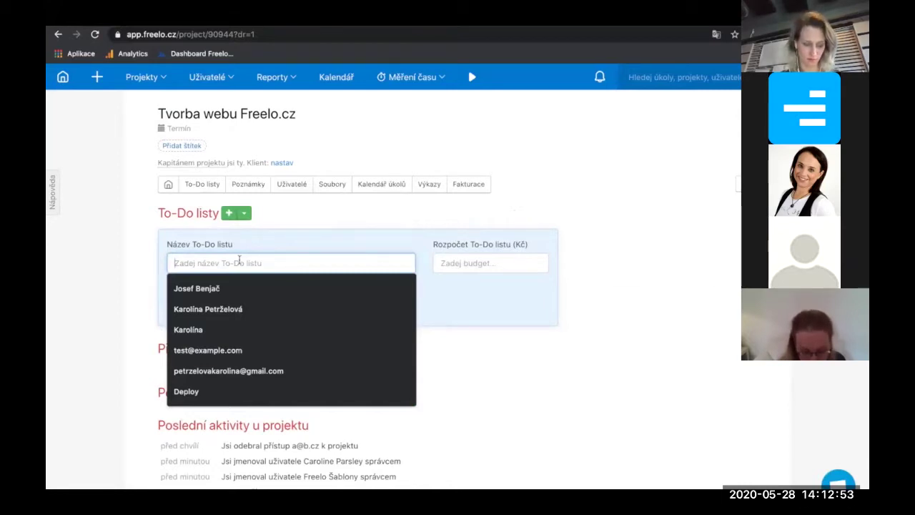
Create a To-Do list named "Úkoly k tvorbě webu" in the project and save it
type("Úkoly")
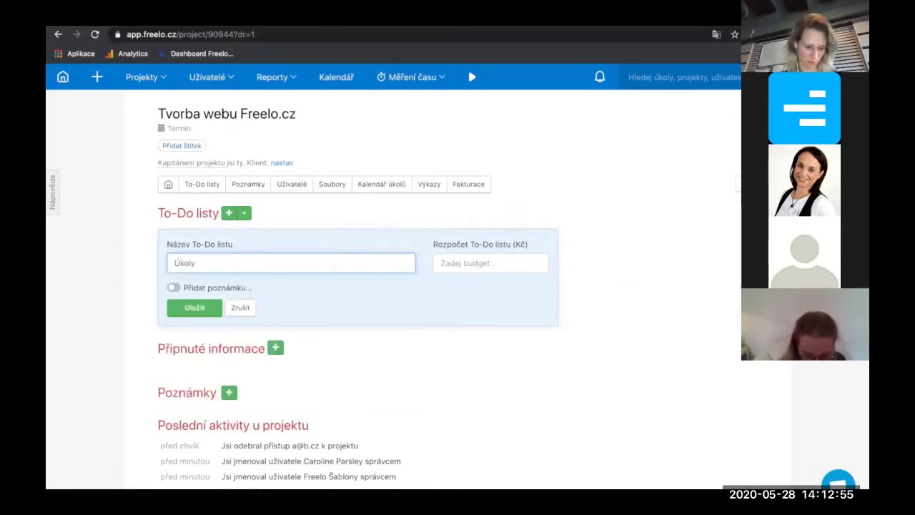
type(" k tvorbě webu")
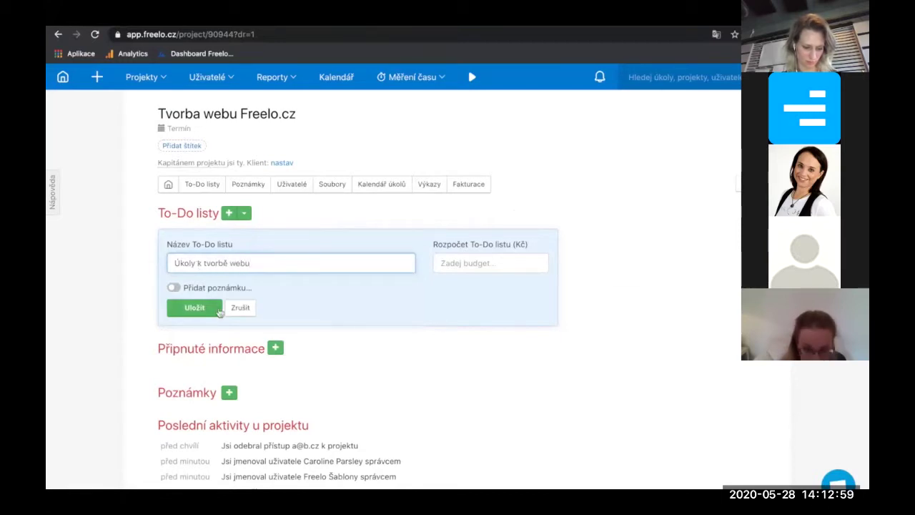
left_click(208, 309)
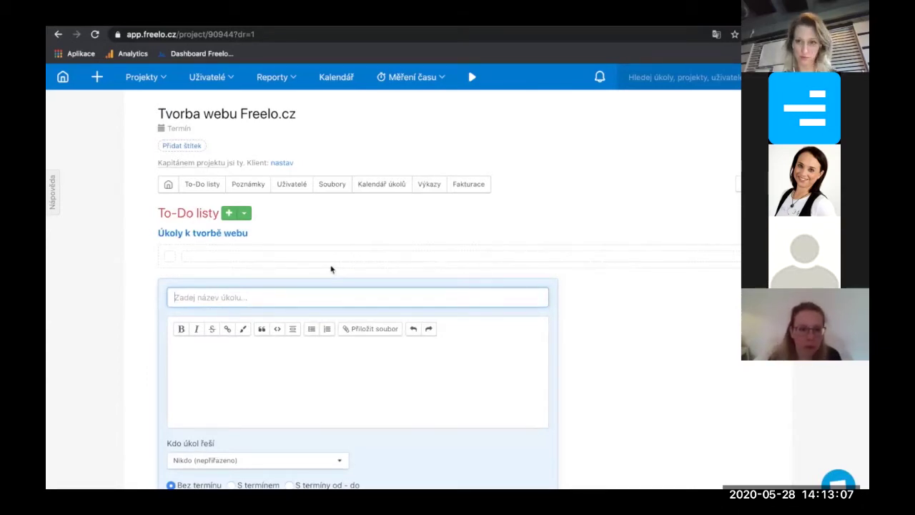
Start a task named "úkol" in the Úkoly k tvorbě webu list with the description "popis"
left_click(286, 294)
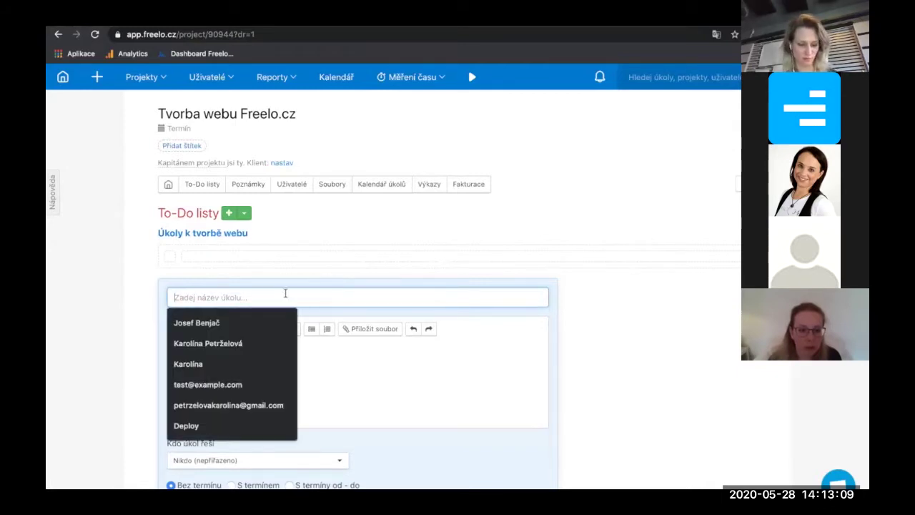
type("úkol")
scroll(426, 328, "down", 2)
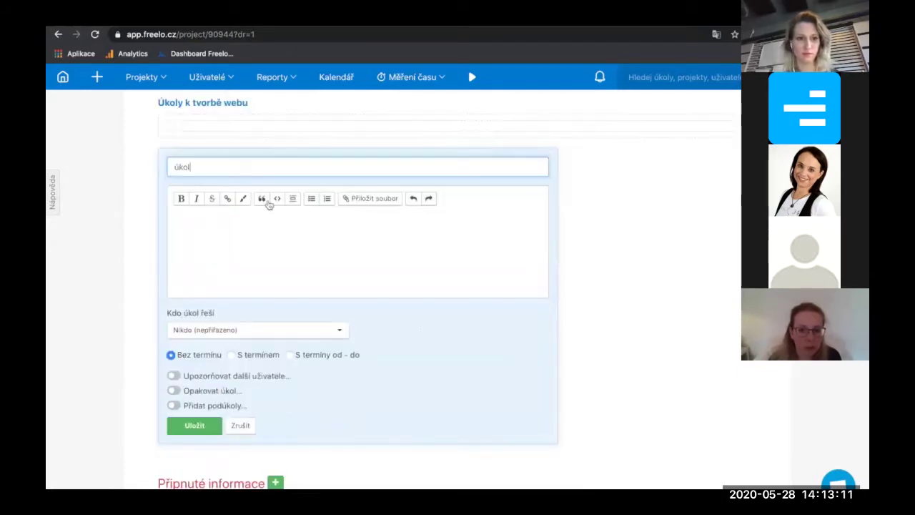
scroll(264, 198, "up", 1)
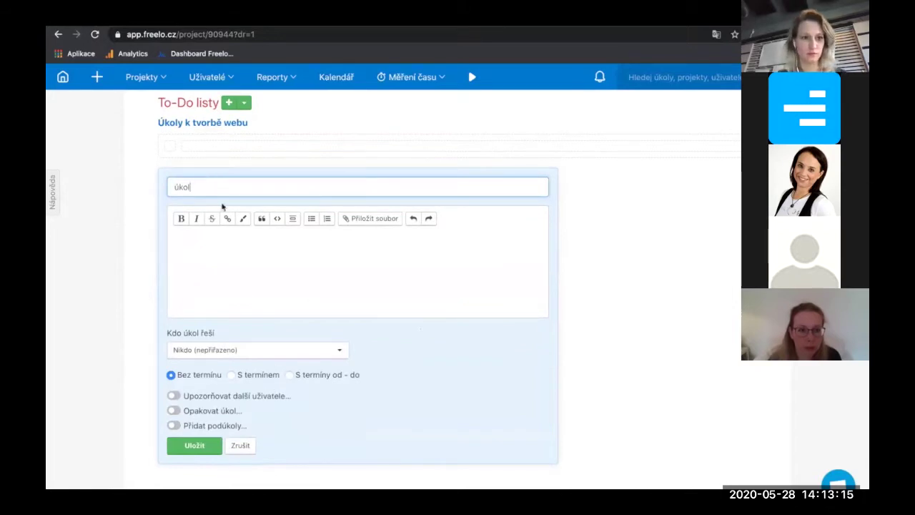
left_click(220, 246)
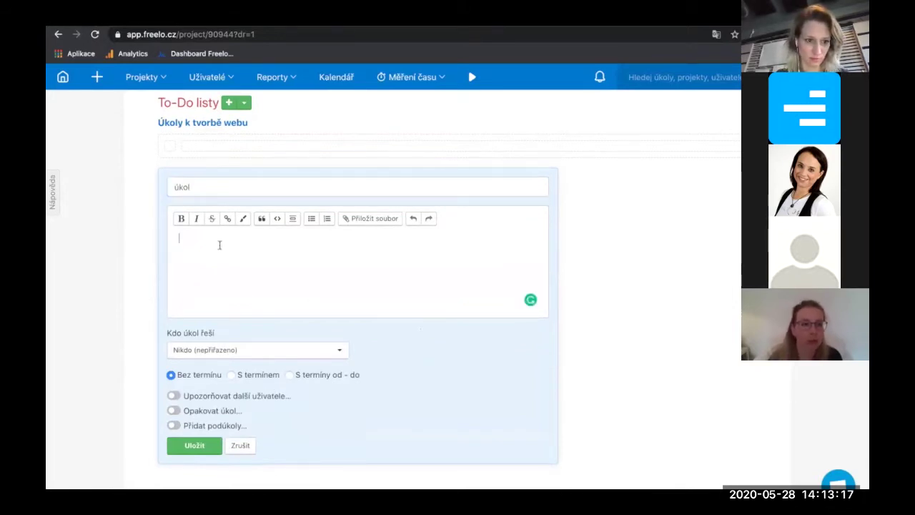
Add the subtasks a, b and c on separate lines, save the task and expand its subtask list
scroll(247, 286, "down", 1)
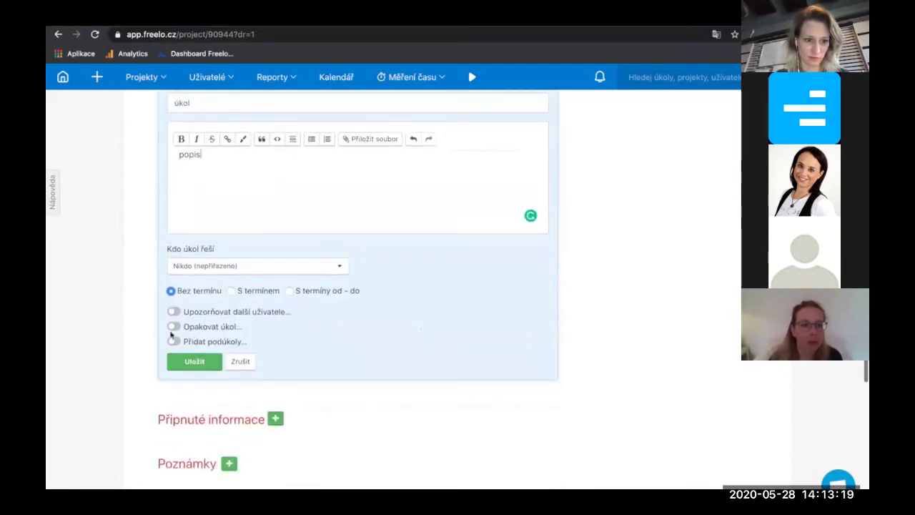
left_click(184, 339)
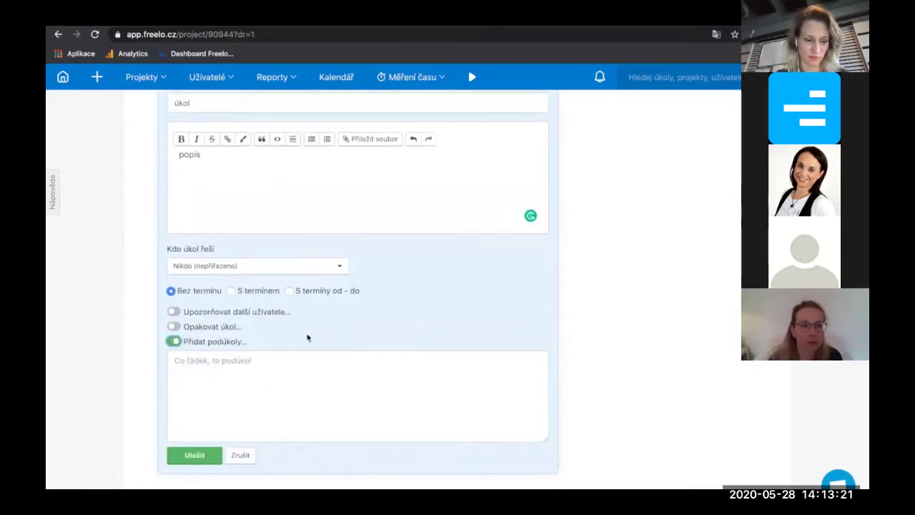
scroll(307, 337, "down", 1)
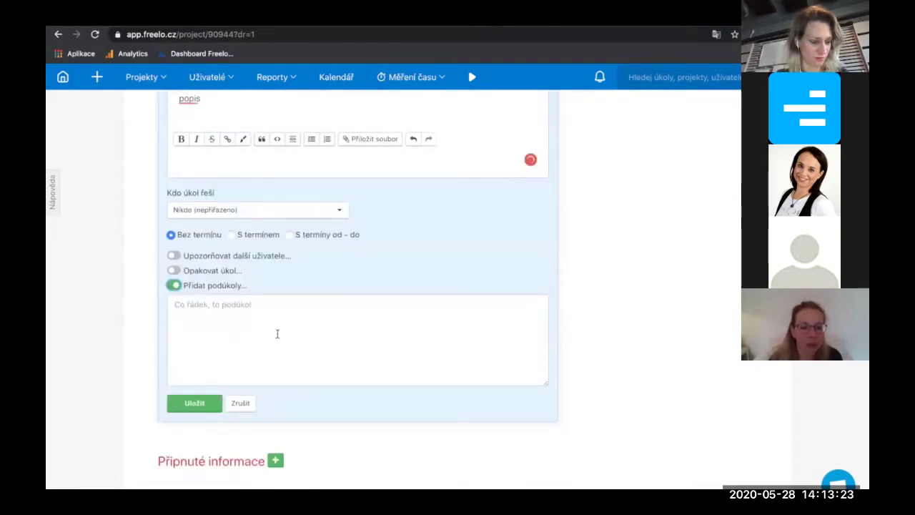
left_click(278, 334)
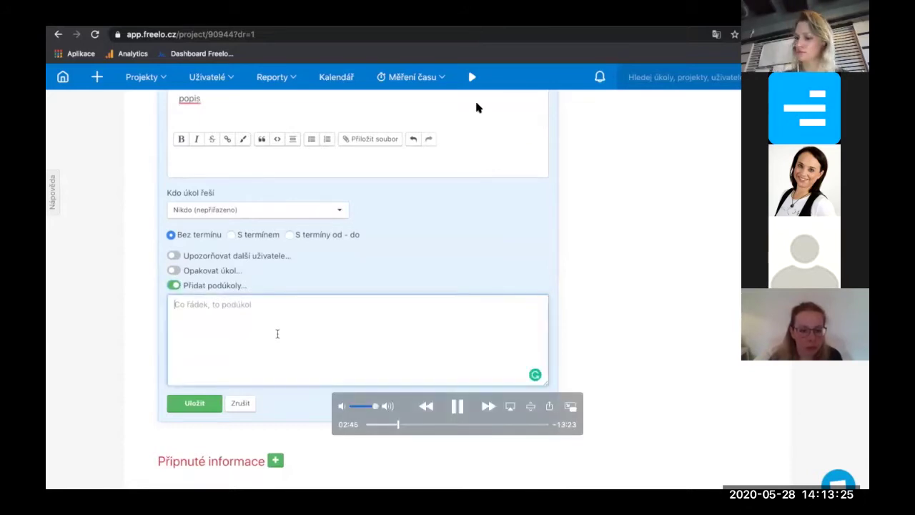
type("a b ")
type("c")
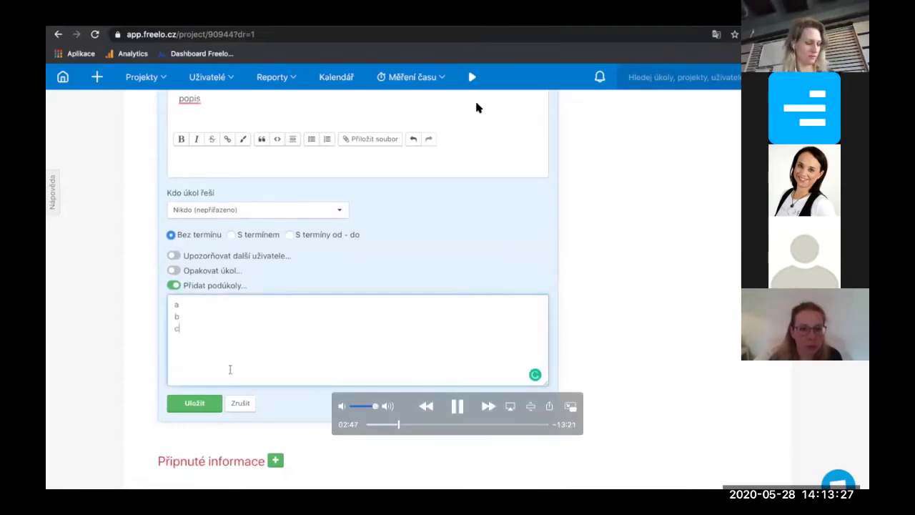
left_click(195, 402)
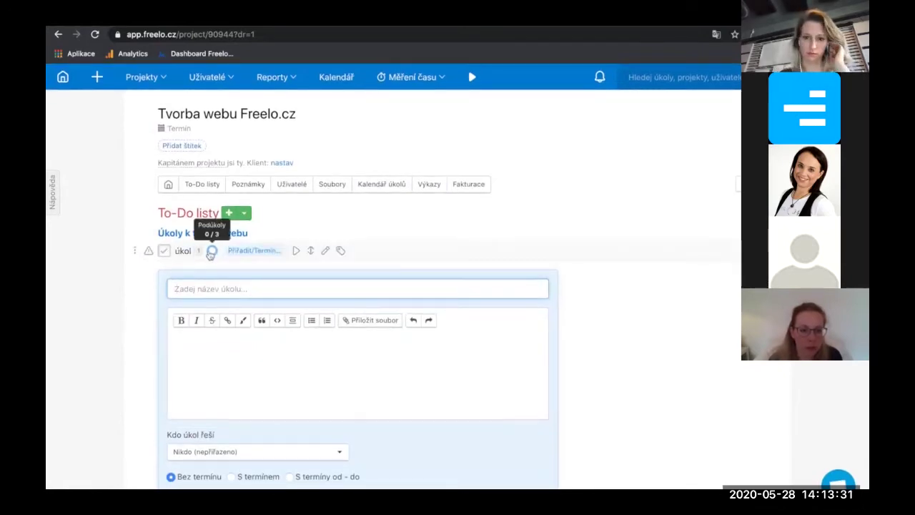
left_click(211, 252)
Create a second To-Do list named "To-DO list 2" in the same project
left_click(229, 284)
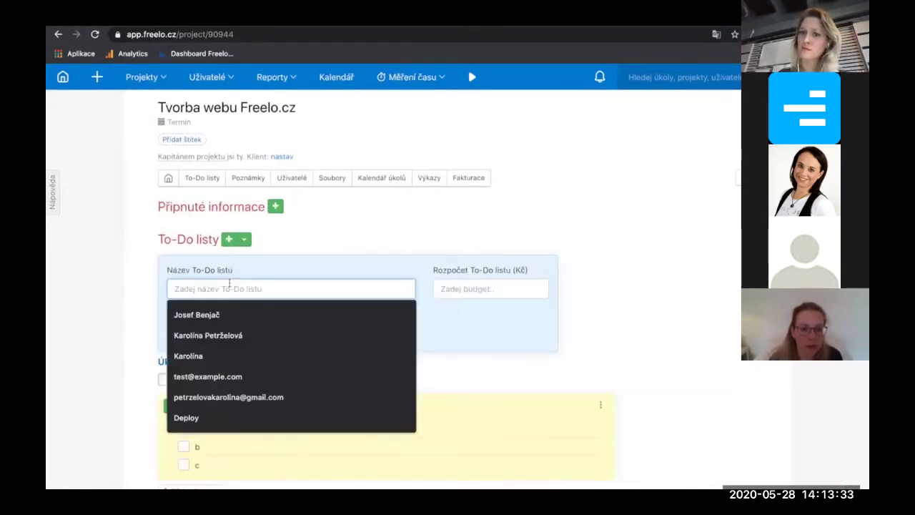
type("To-DO lis")
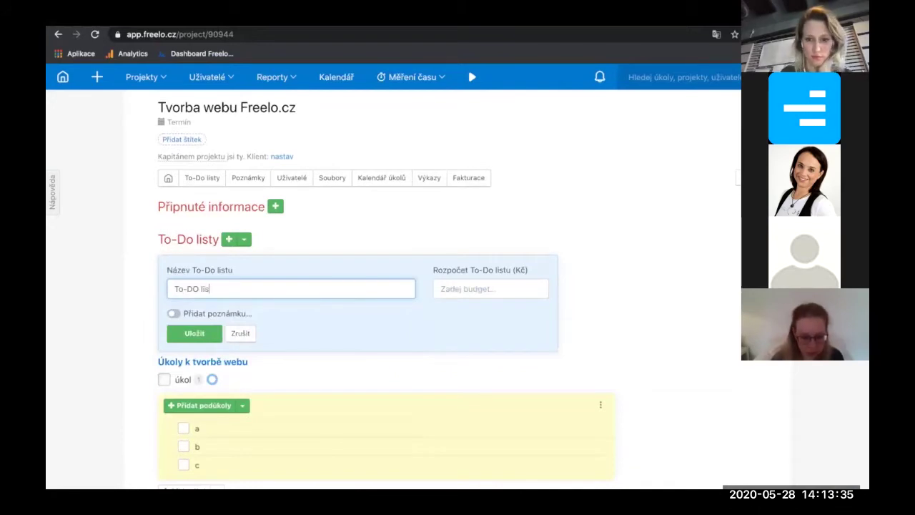
type("t 2")
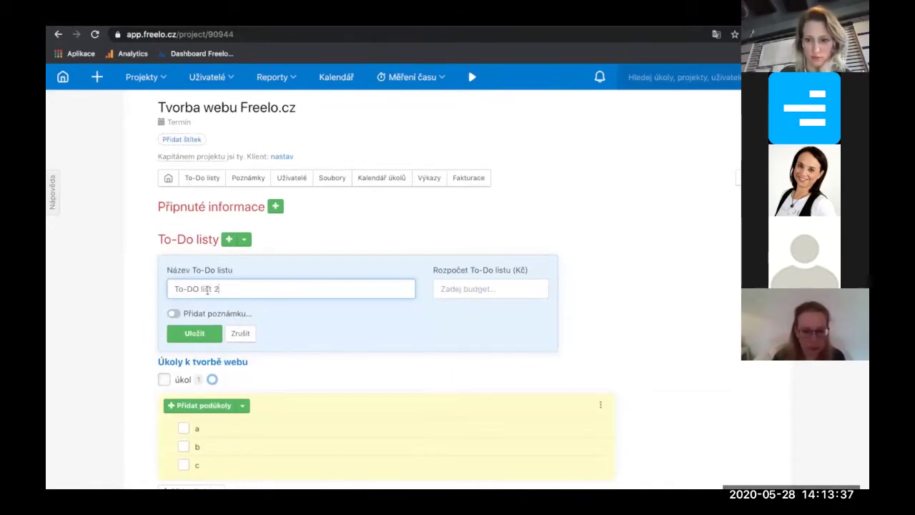
left_click(191, 336)
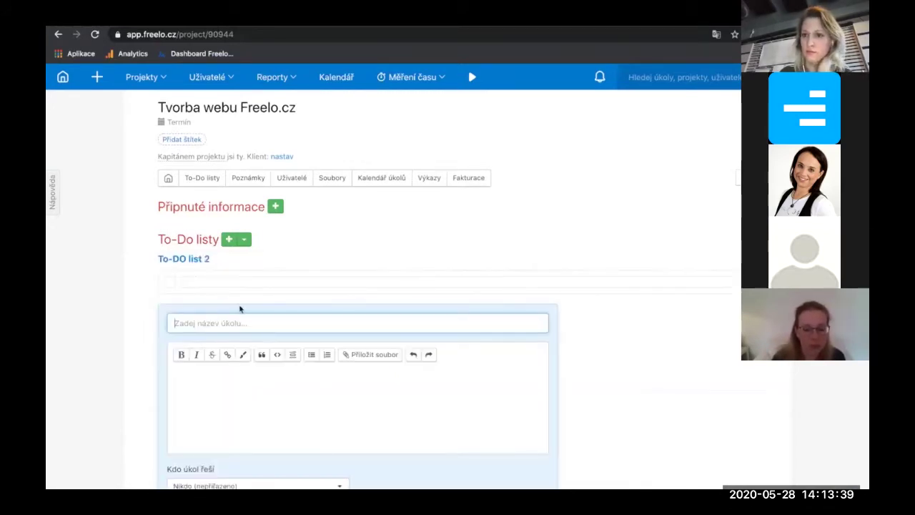
Add a task named "úkol 2" to To-DO list 2 and close the new-task form
type("úkol 2")
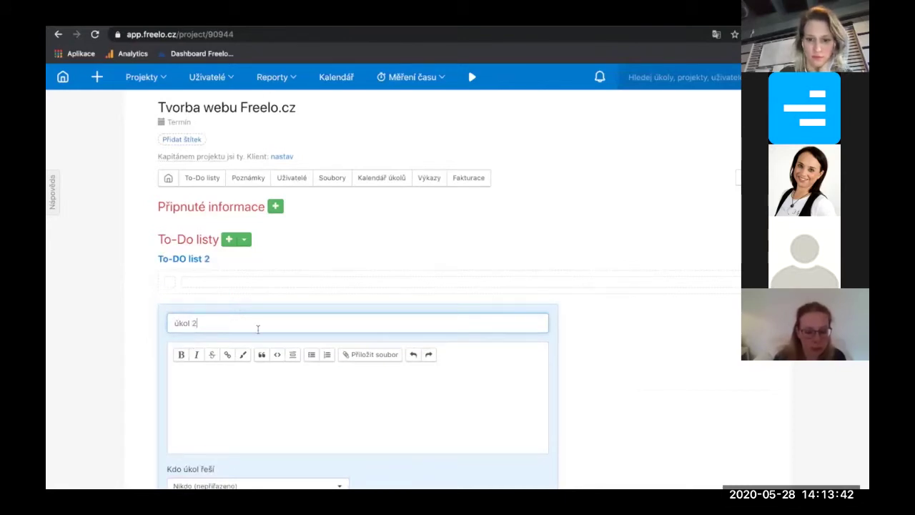
scroll(258, 329, "down", 3)
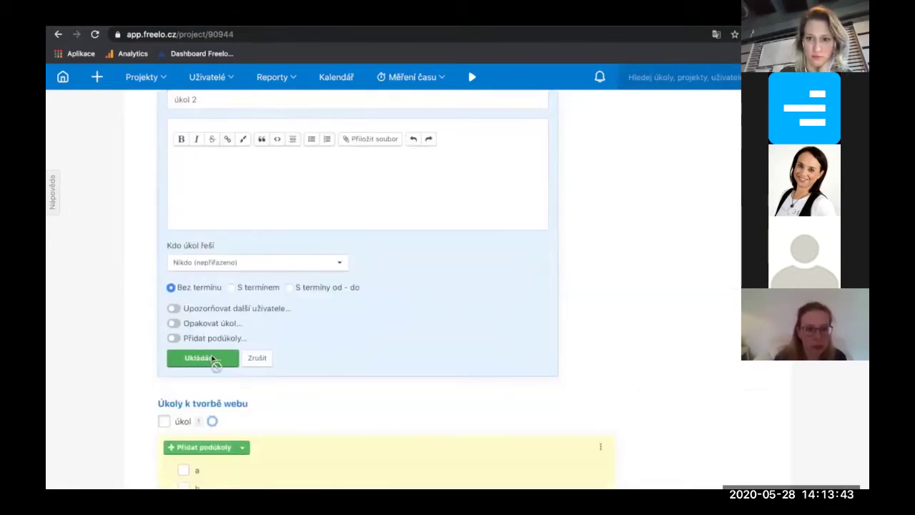
left_click(214, 360)
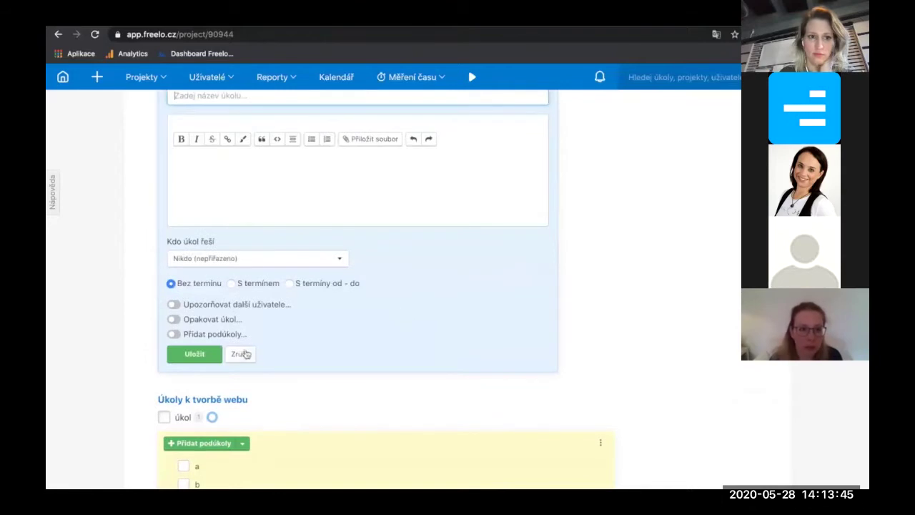
key("Return")
scroll(393, 334, "up", 3)
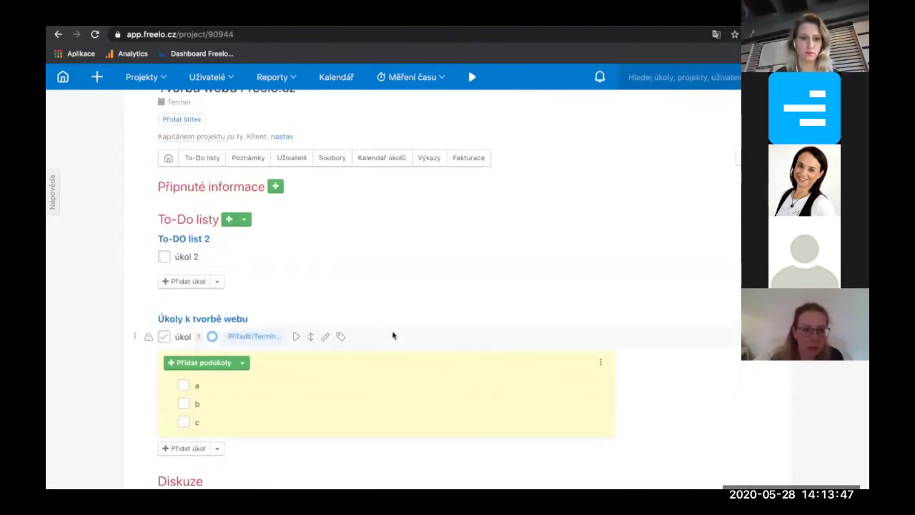
Reorder the Úkoly k tvorbě webu list above To-DO list 2 and move úkol 2 into it above úkol
left_click_drag(255, 319, 255, 231)
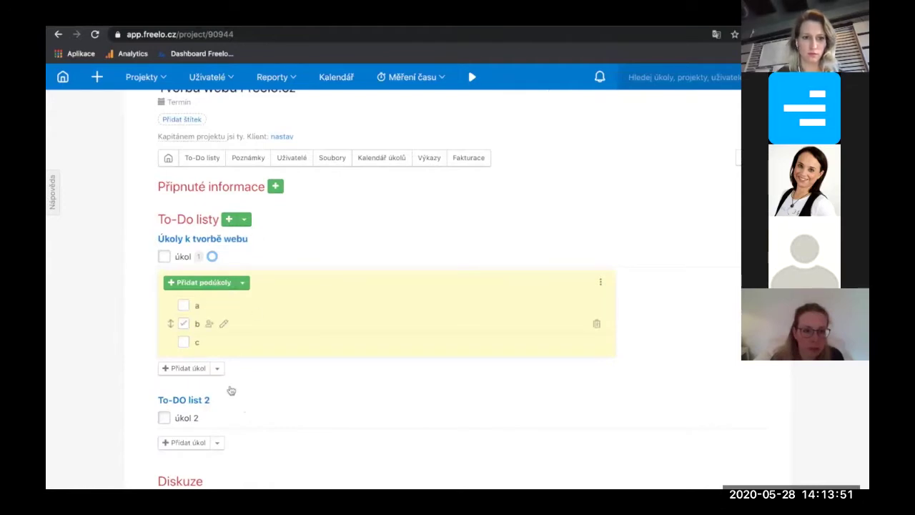
left_click_drag(291, 419, 296, 266)
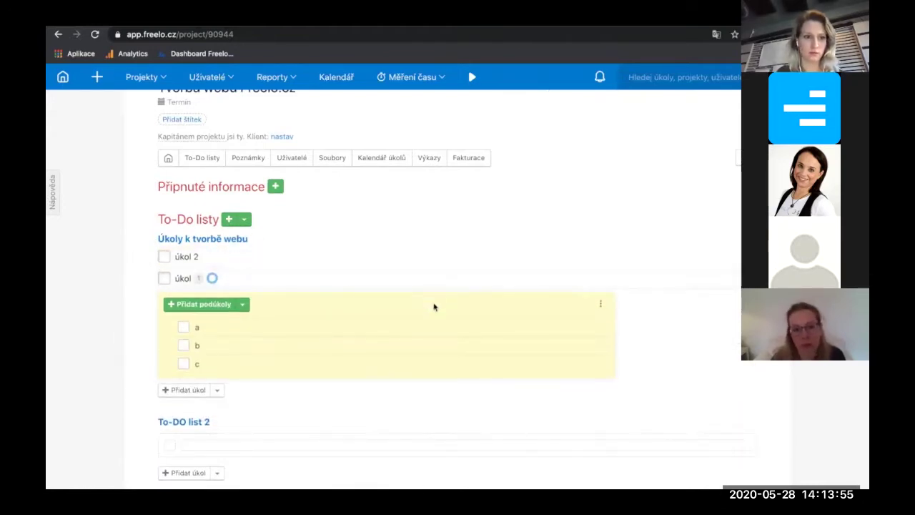
left_click(213, 280)
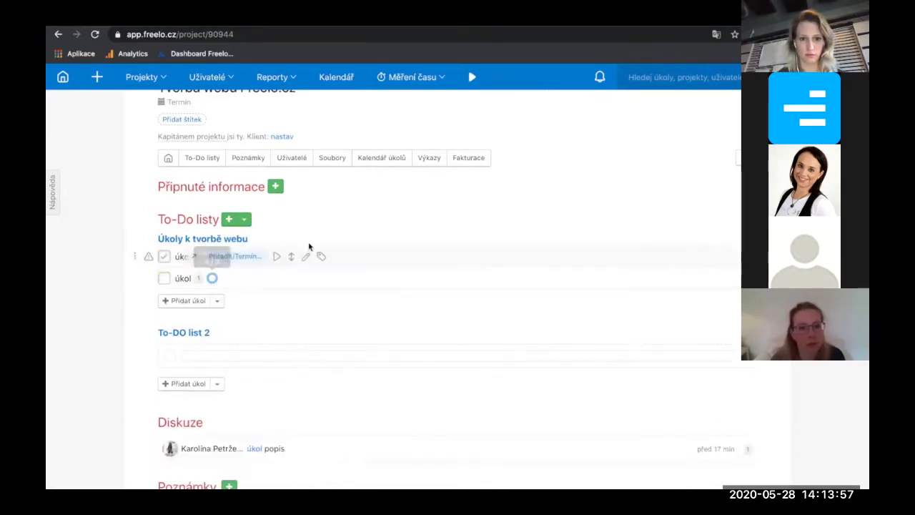
Switch to the Freelo webinář project
left_click(163, 75)
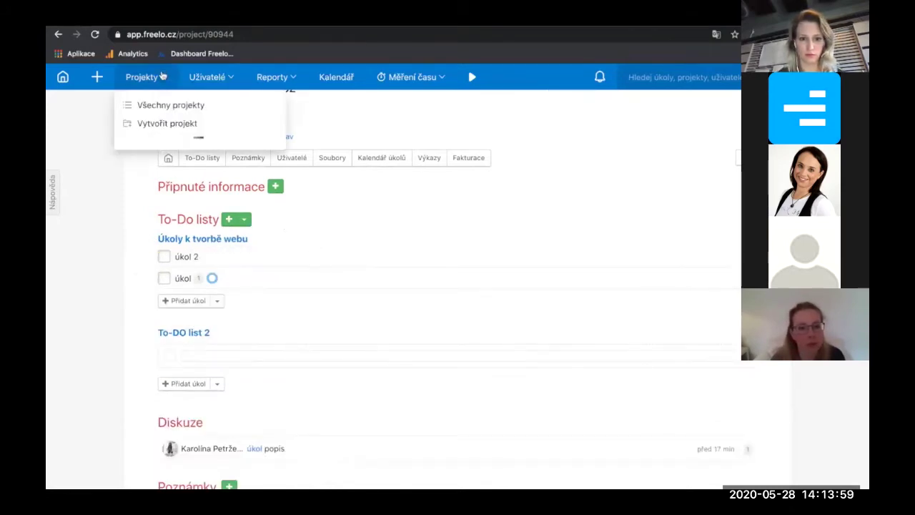
left_click(164, 207)
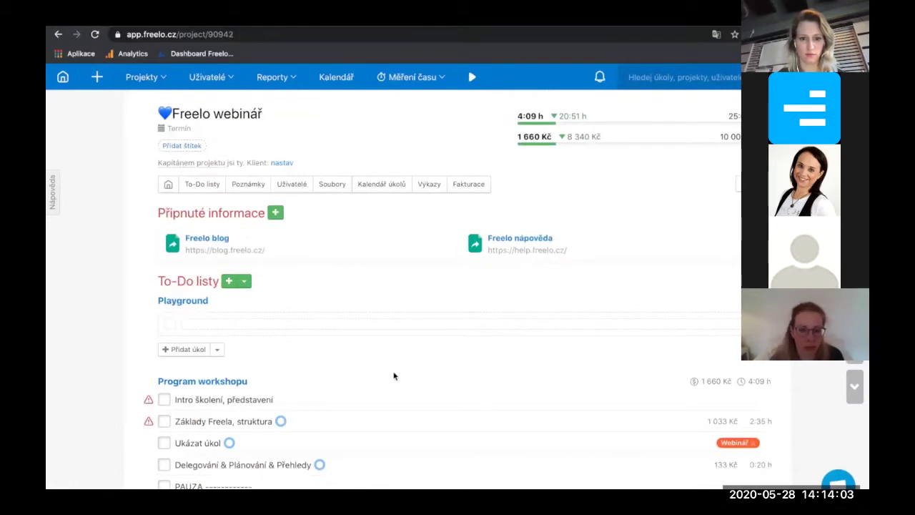
mouse_move(514, 168)
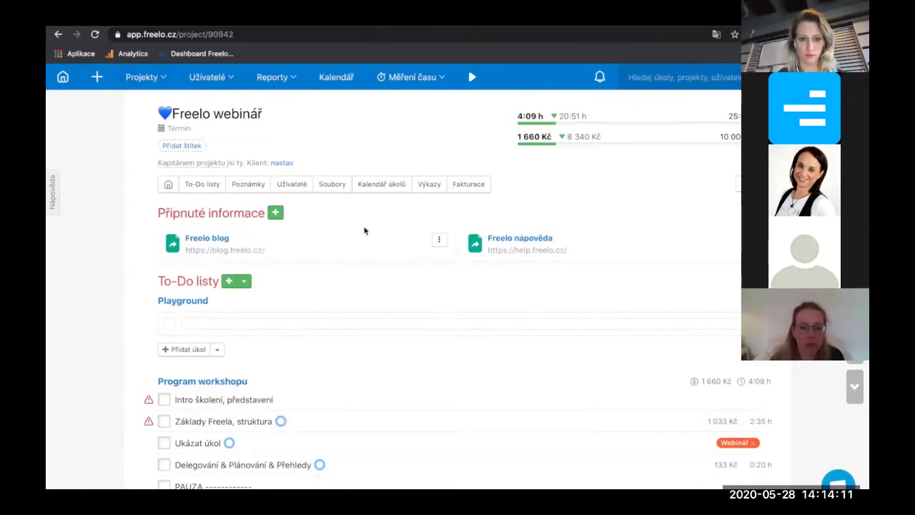
Start a task named "Prosím o logo" in the Playground list with the description "Díky moc :)"
left_click(188, 350)
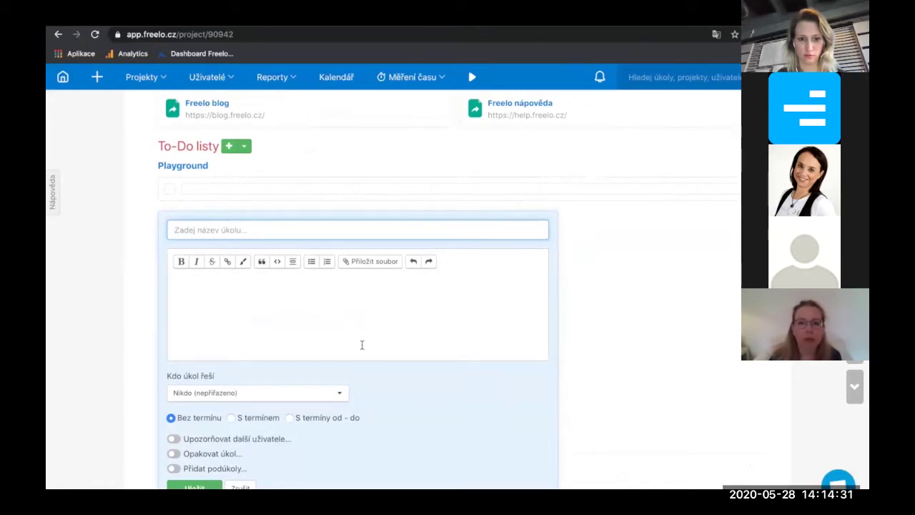
type("Prosím o")
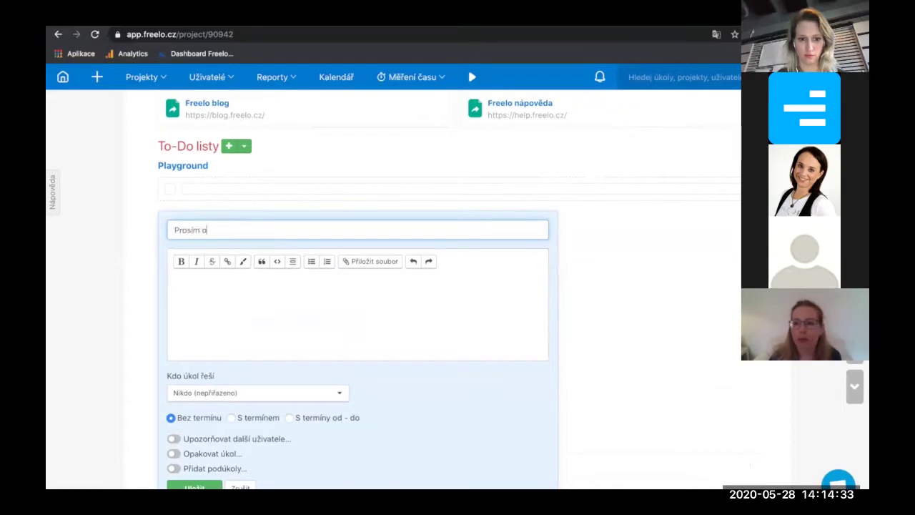
type(" logo")
scroll(405, 389, "down", 1)
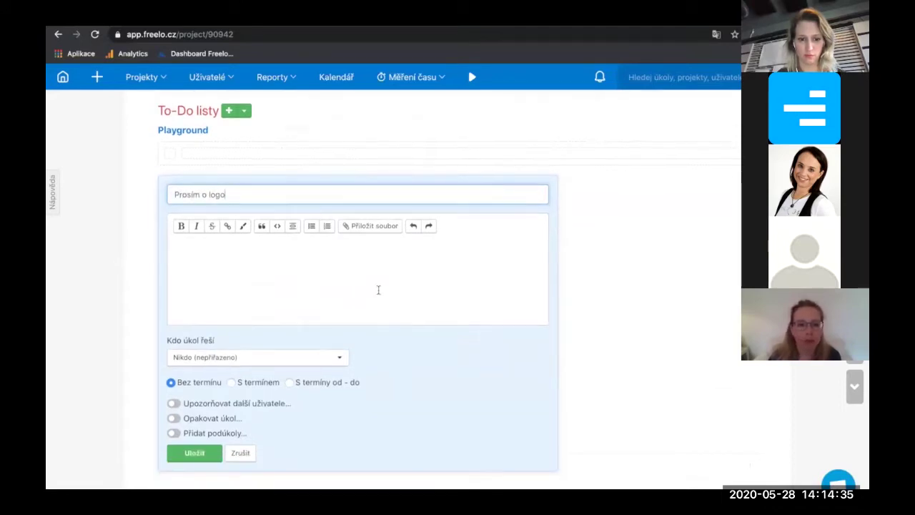
left_click(379, 290)
type("Díky")
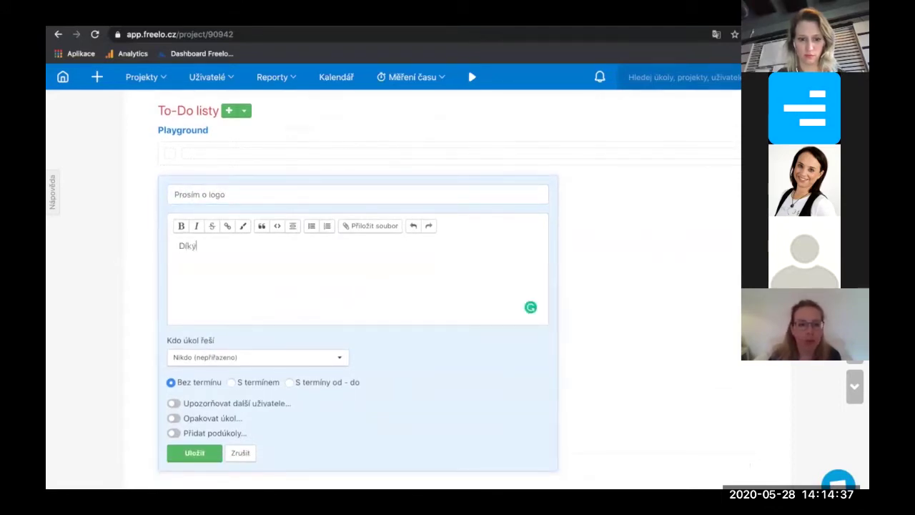
type(" moc :)")
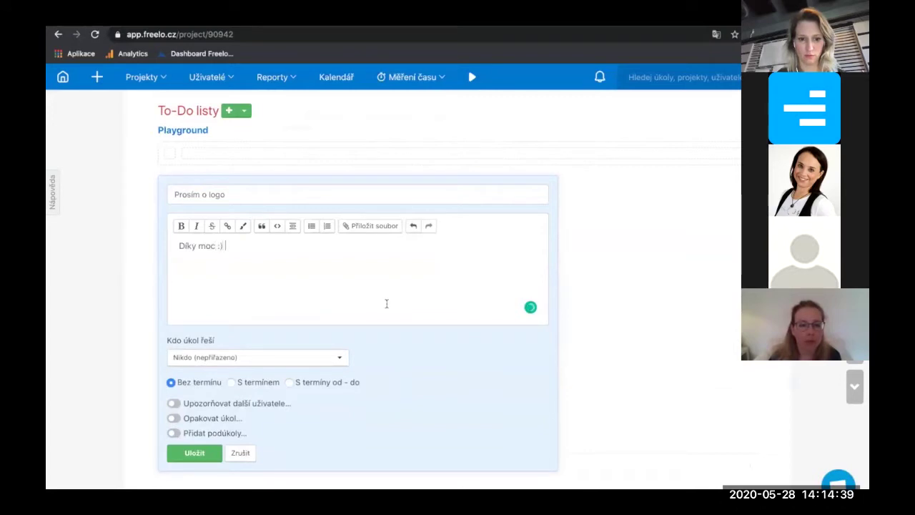
Assign the Prosím o logo task to the fifth person in the assignee list and add the subtasks "černobílé" and "barevné"
scroll(386, 304, "down", 1)
left_click(346, 321)
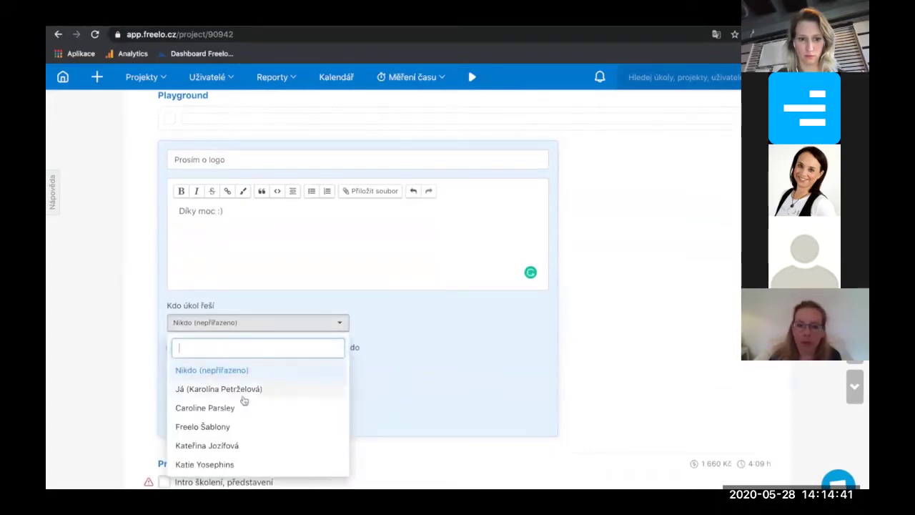
left_click(221, 449)
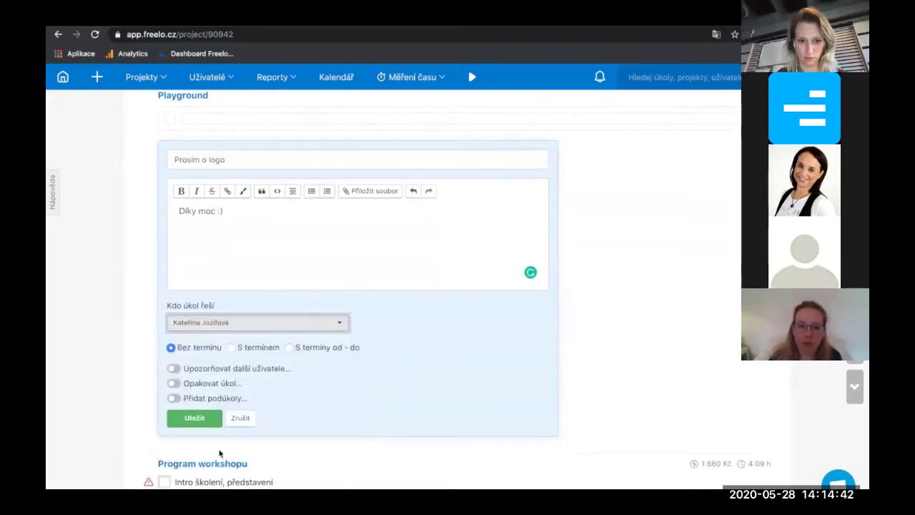
left_click(196, 399)
scroll(358, 395, "down", 1)
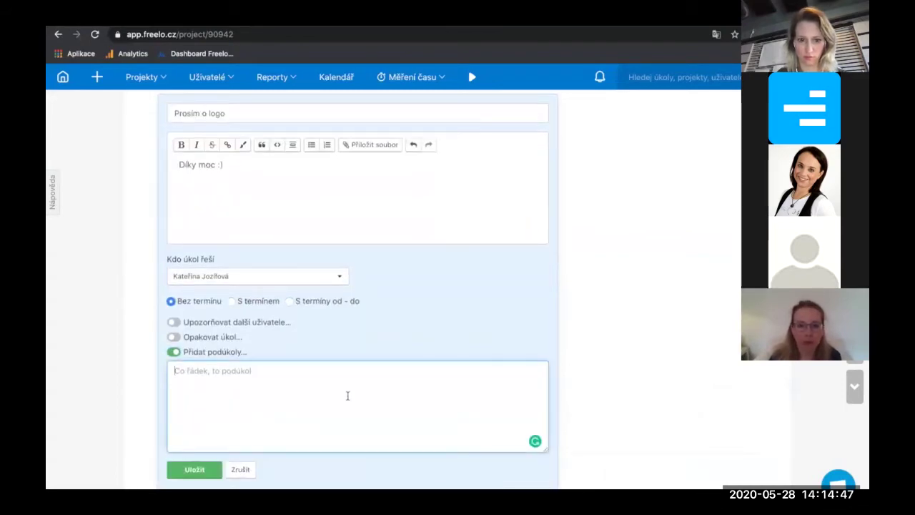
type("černobílé")
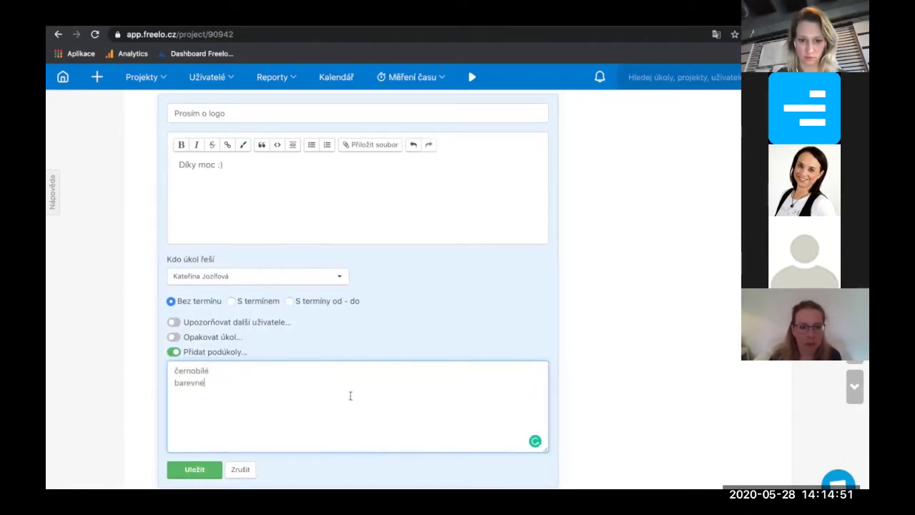
Give the task a deadline of 13 May 2020 at 17:00, save it and close the new-task form
left_click(231, 299)
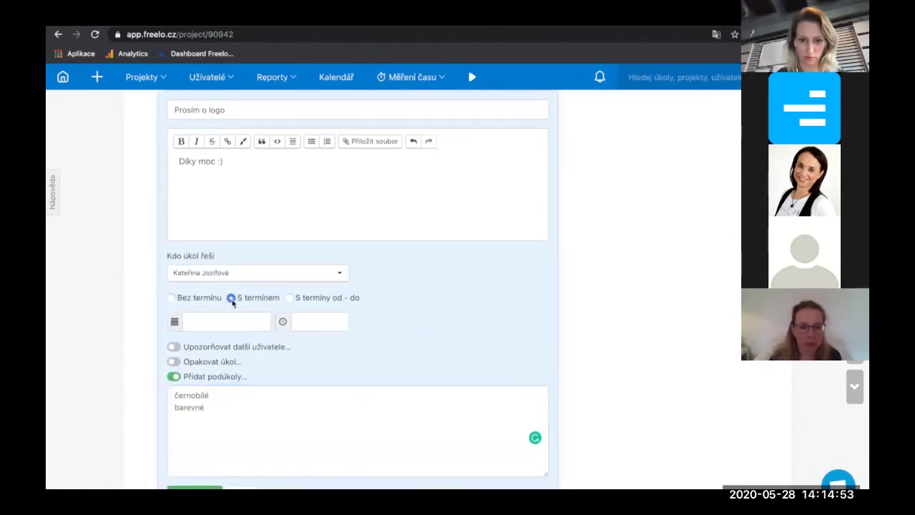
left_click(178, 322)
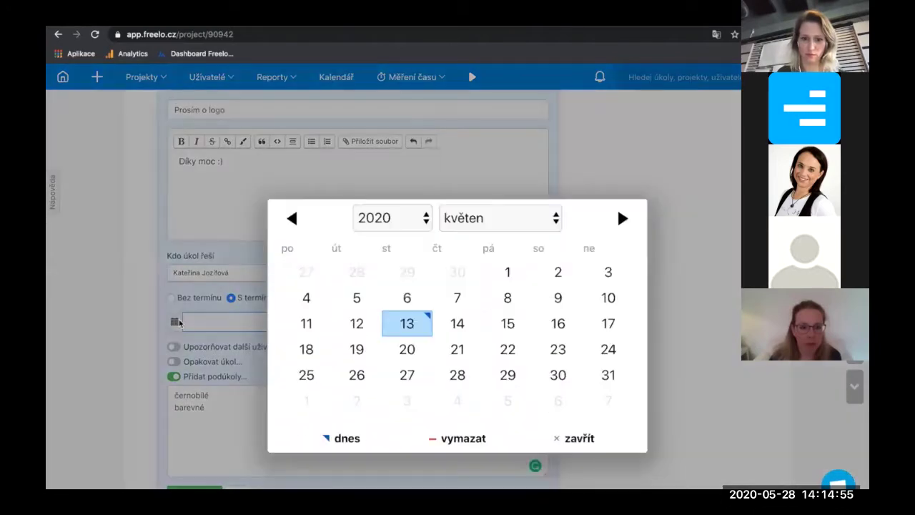
left_click(407, 322)
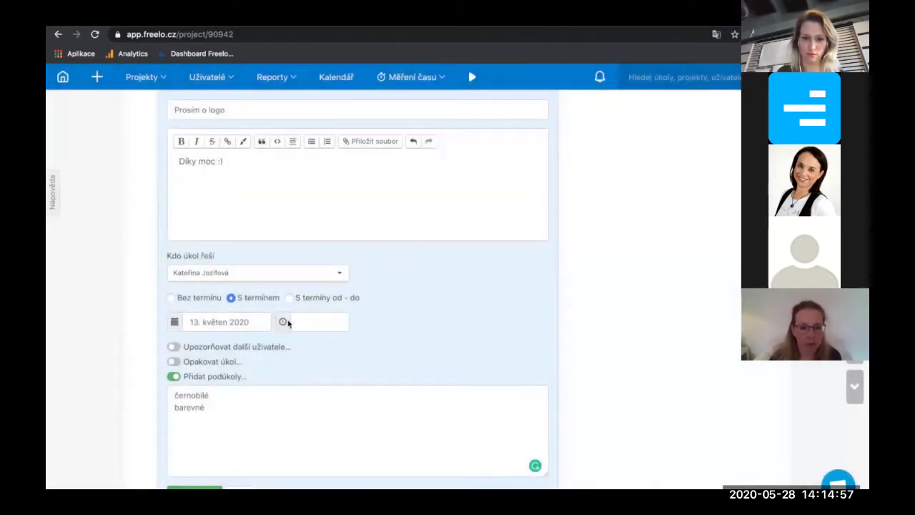
left_click(287, 322)
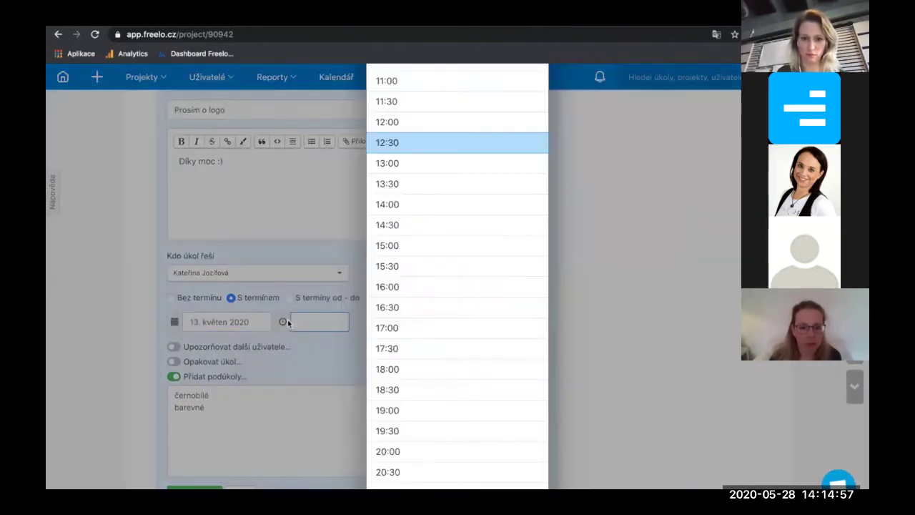
left_click(468, 327)
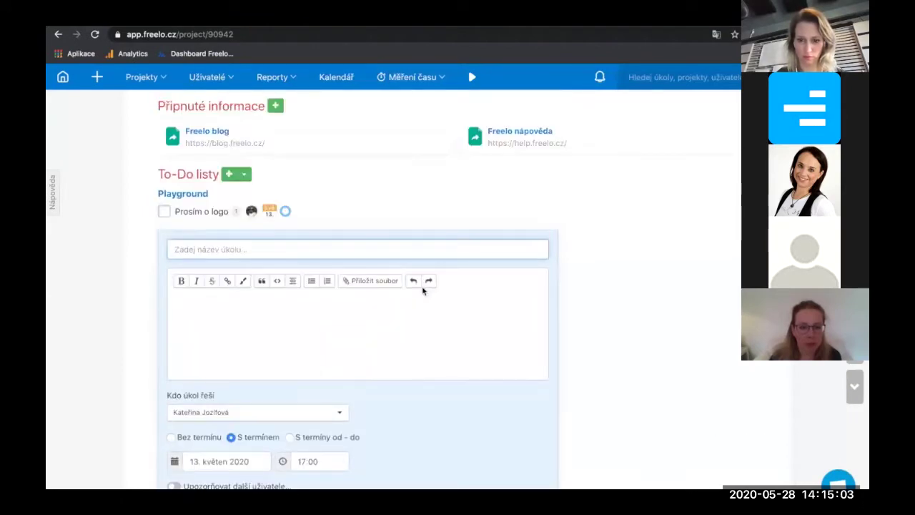
key("Escape")
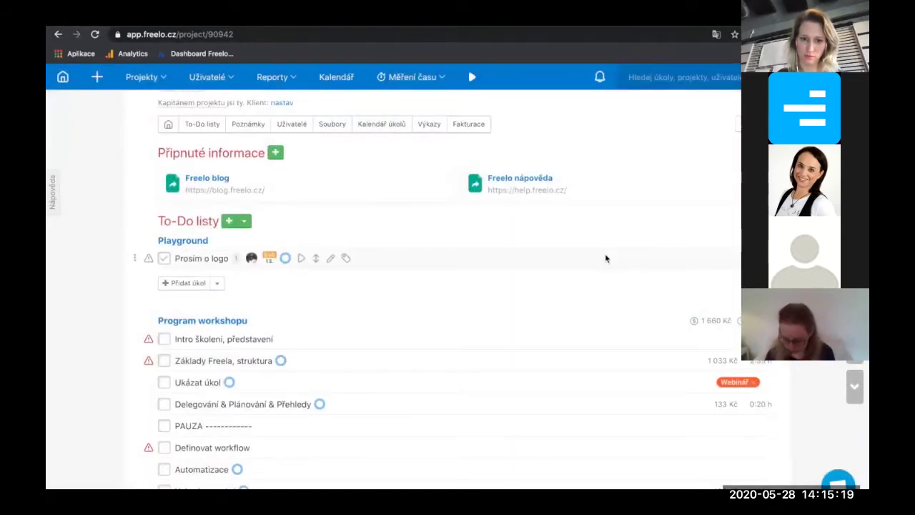
Open the Prosím o logo task from its assignment notification
scroll(421, 212, "up", 1)
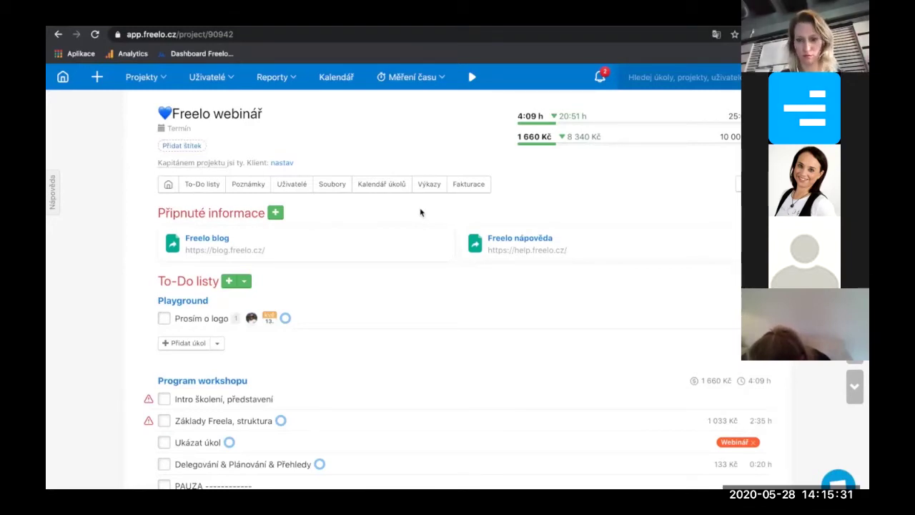
left_click(601, 80)
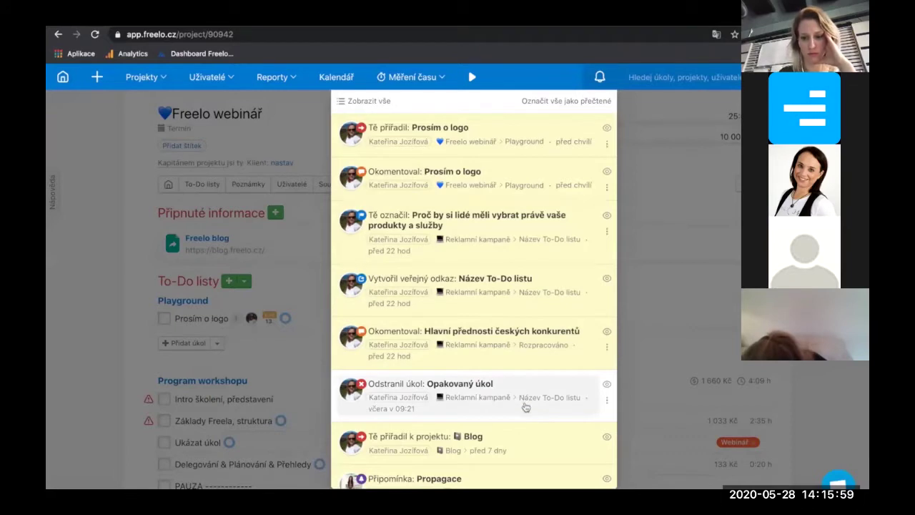
left_click(520, 138)
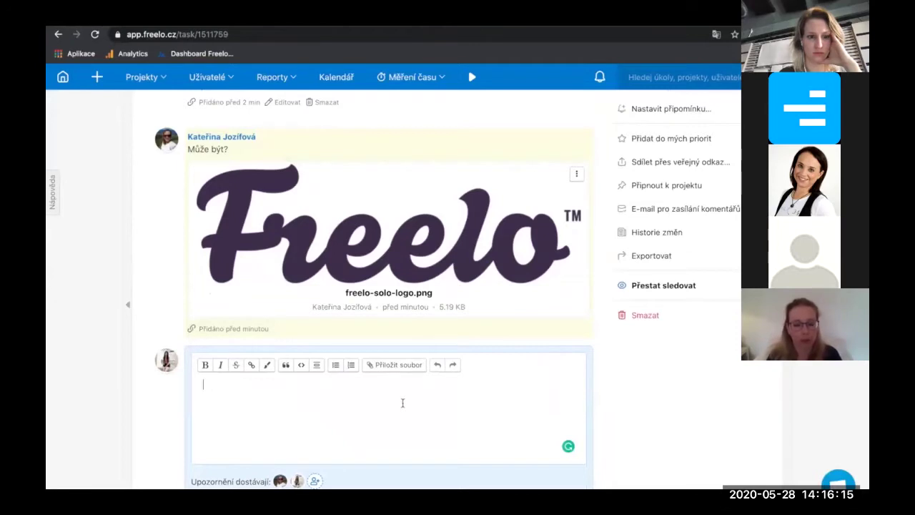
Comment "Tohle není ono, zkus to prosím znovu :)" on the task, reassign it to the colleague who sent the logo and save
type("ono, z")
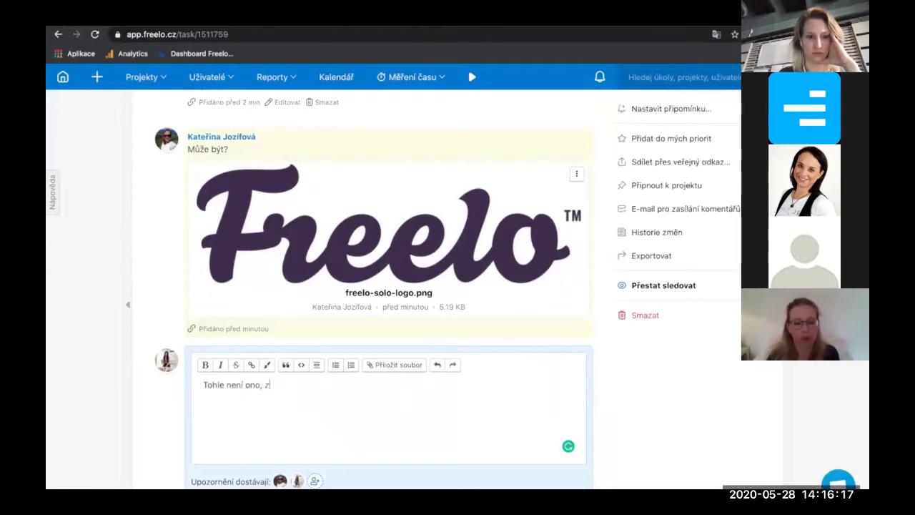
type("kus to prosím zno")
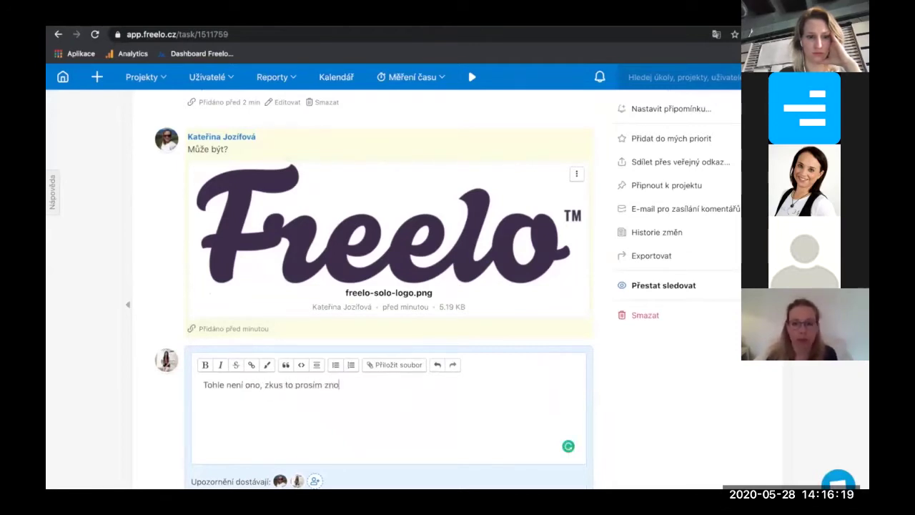
type("vu :)")
scroll(201, 373, "down", 3)
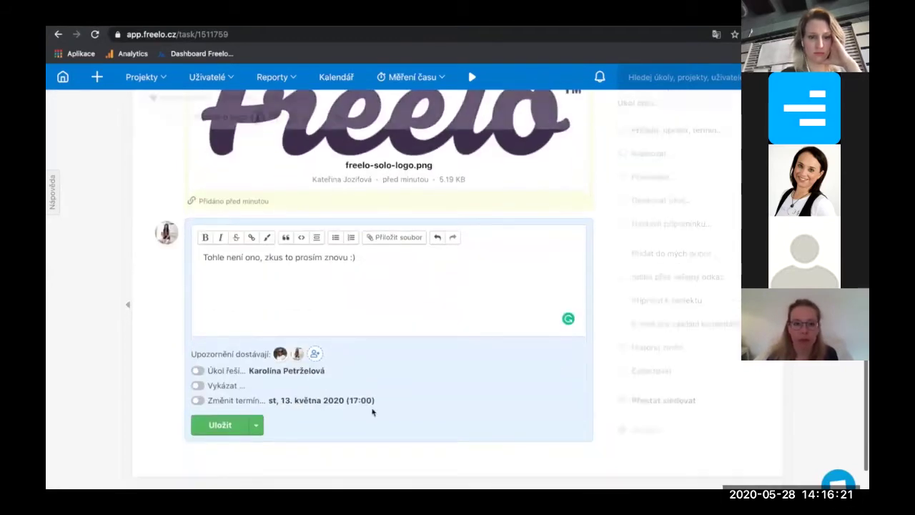
left_click(199, 372)
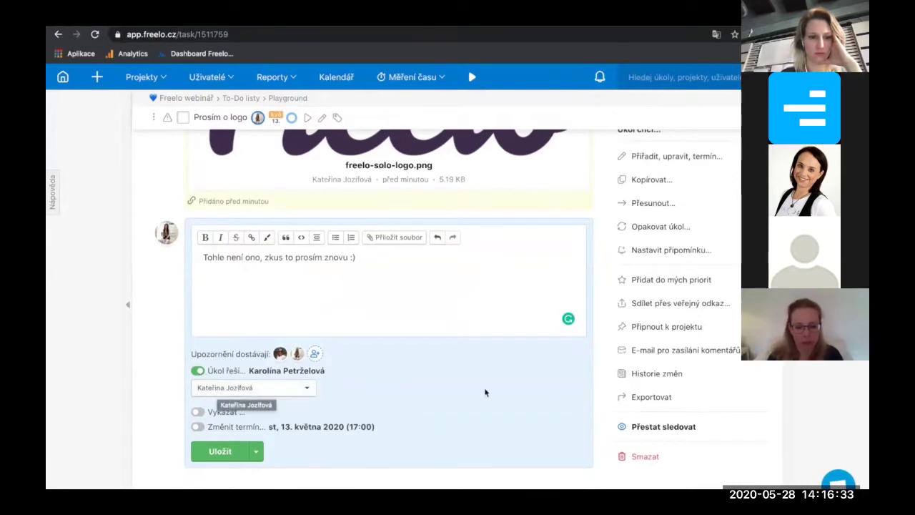
left_click(221, 445)
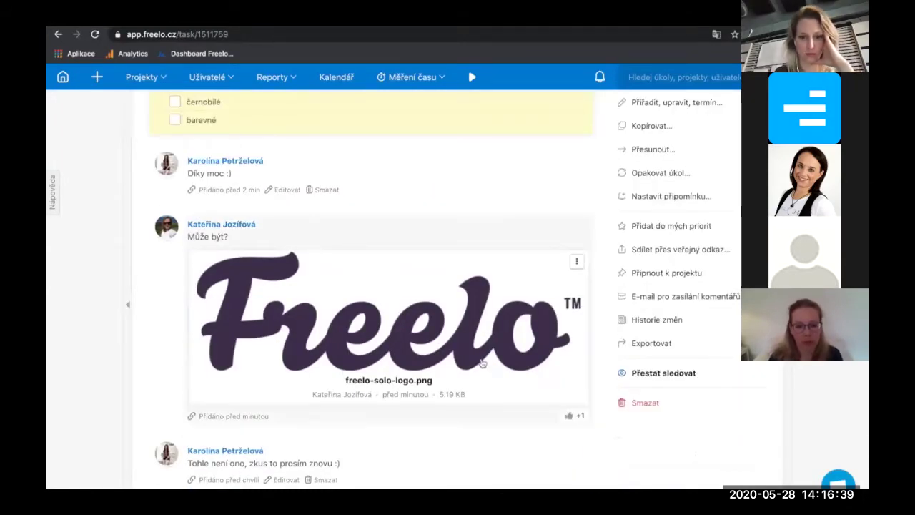
Go to the dashboard of assigned tasks and reopen the Prosím o logo task from the notifications
scroll(72, 100, "up", 2)
left_click(63, 79)
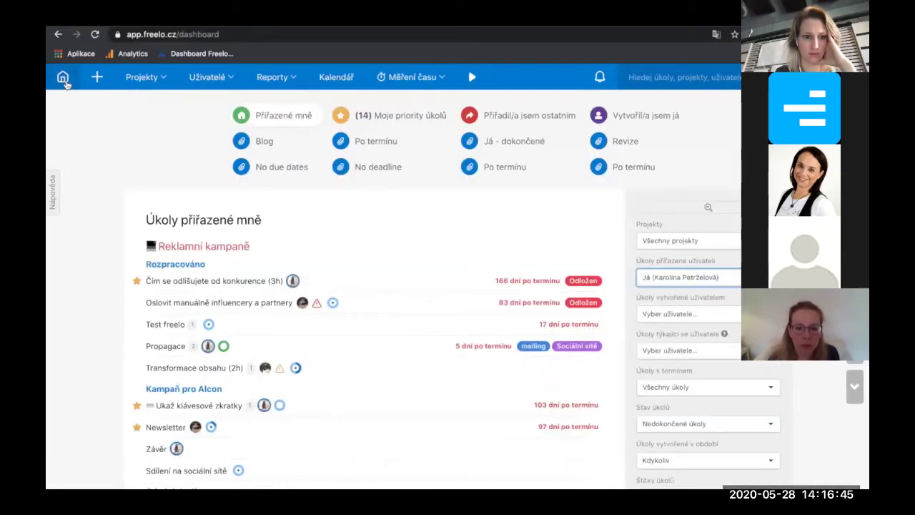
left_click(601, 78)
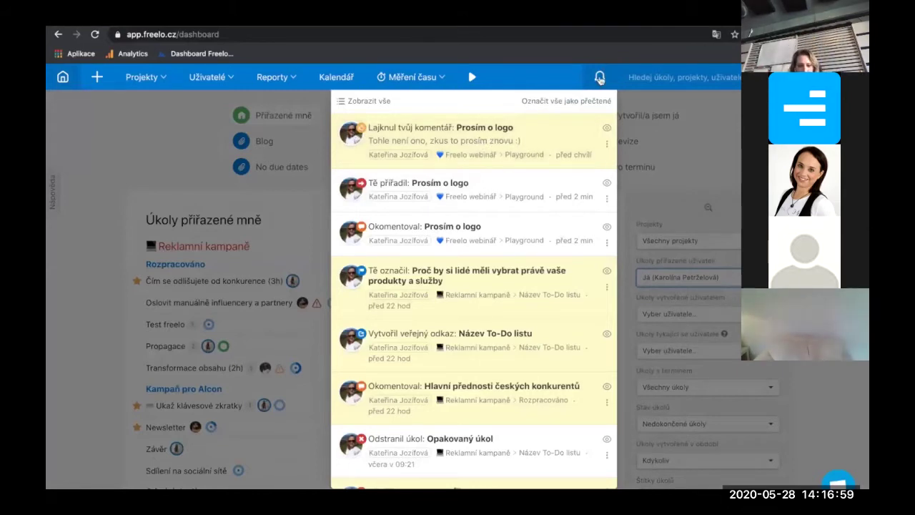
left_click(600, 80)
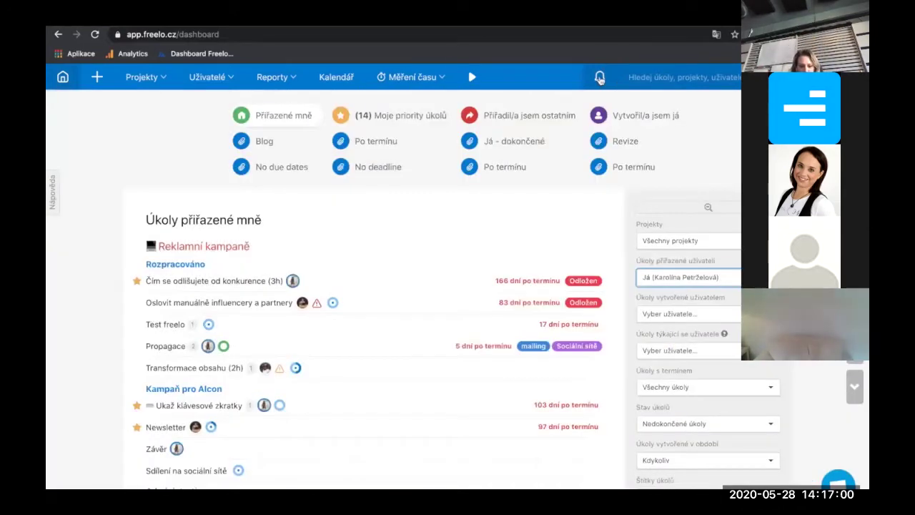
left_click(600, 78)
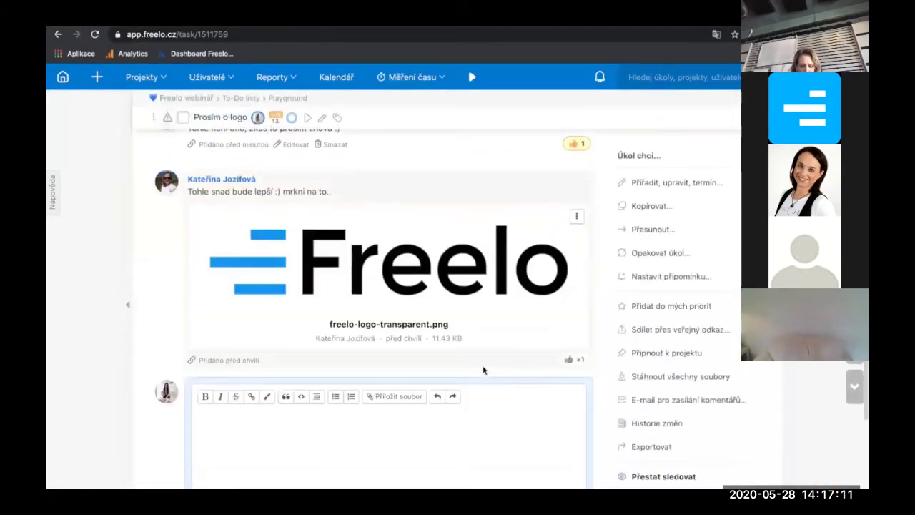
Write a reply under the new logo that thanks the colleague by nickname and ends with "to je přesně ono. :)"
left_click(448, 425)
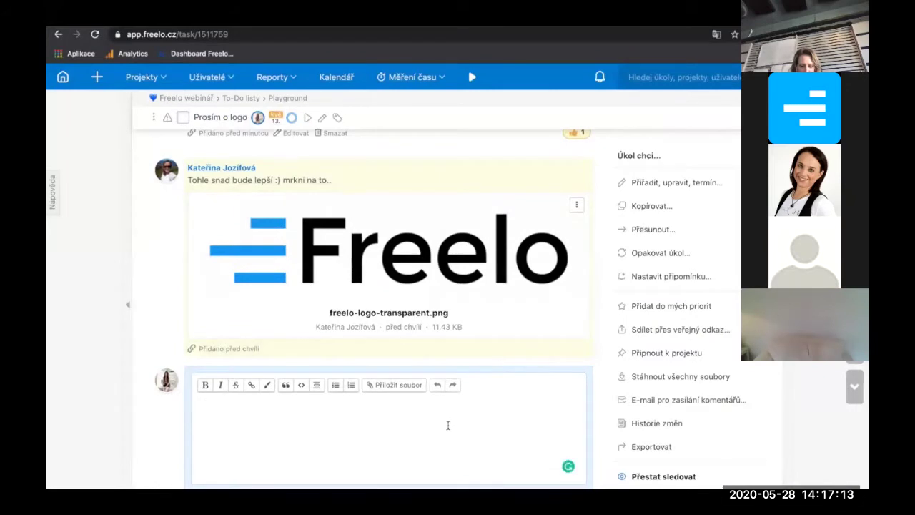
scroll(447, 425, "down", 2)
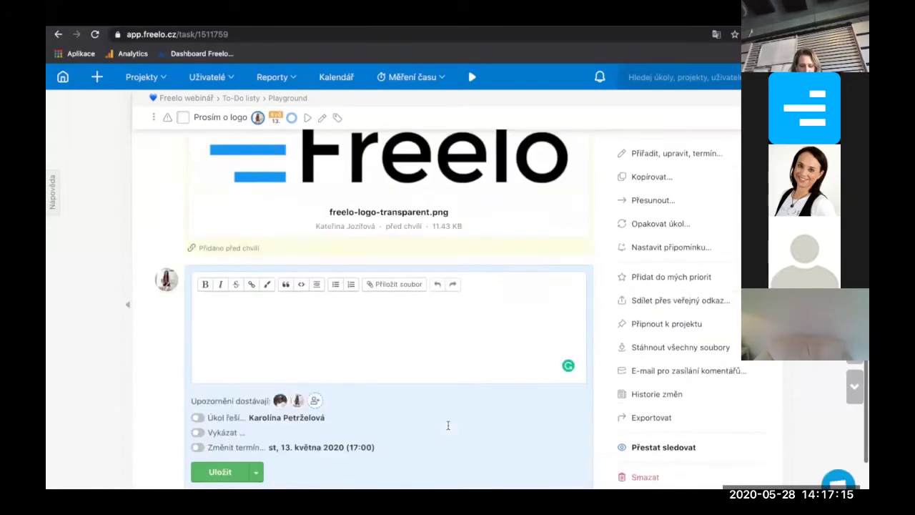
type("D")
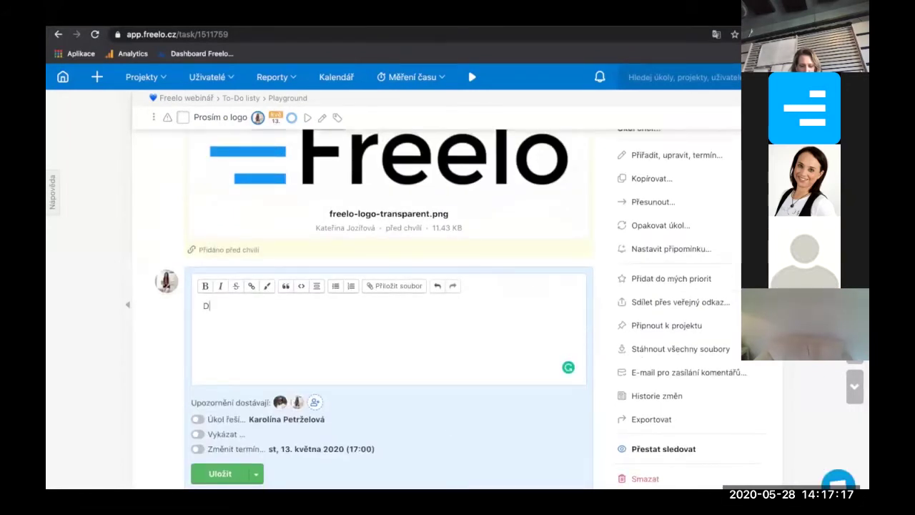
type("íky K8jo")
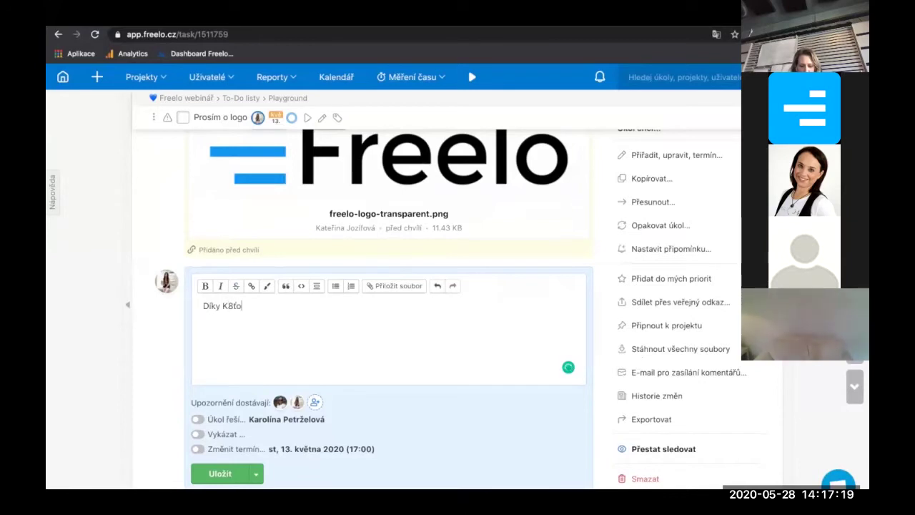
key("BackSpace")
key("BackSpace")
key("BackSpace")
type("á")
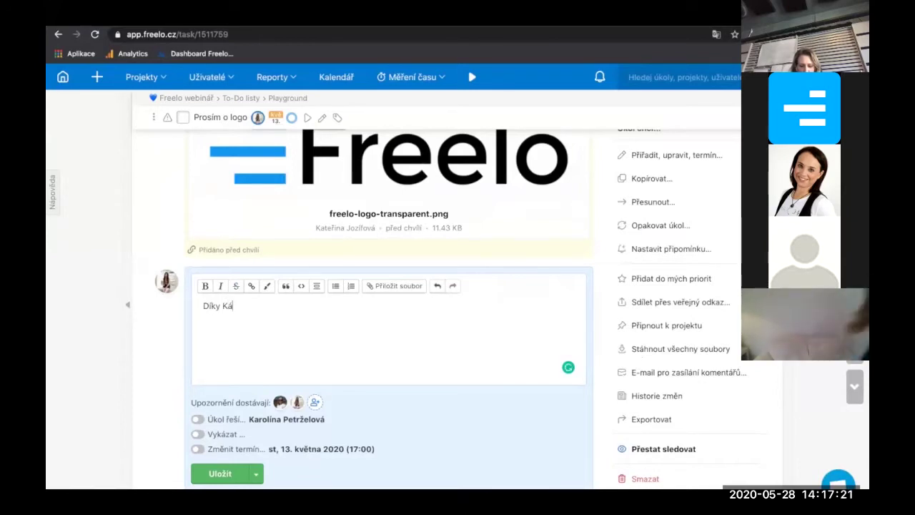
type("ťo, to je pře")
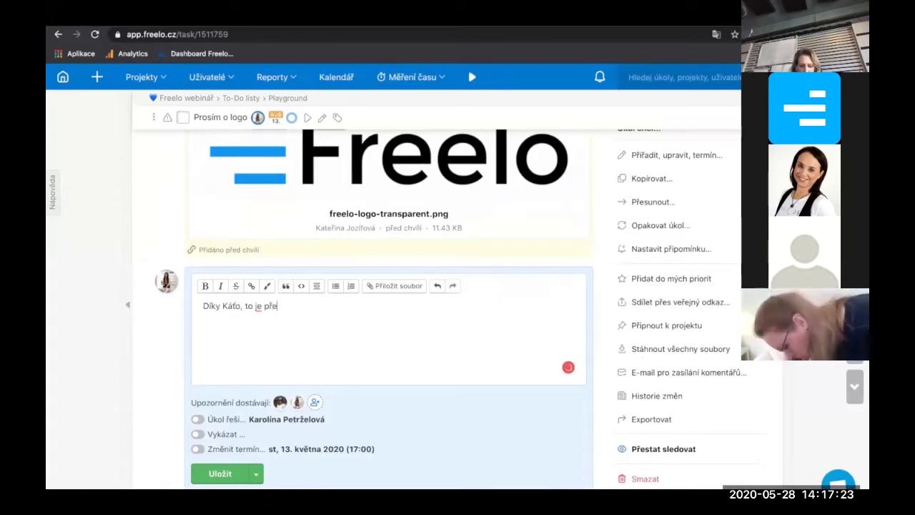
type("sně ono. :)")
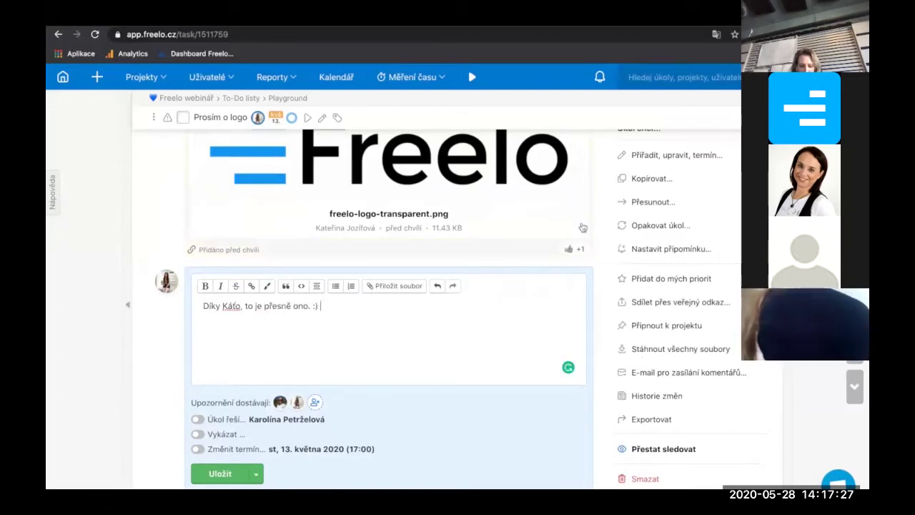
Like the colleague's comment with freelo-logo-transparent.png, then save the reply and complete the task together
left_click(578, 249)
scroll(349, 325, "down", 2)
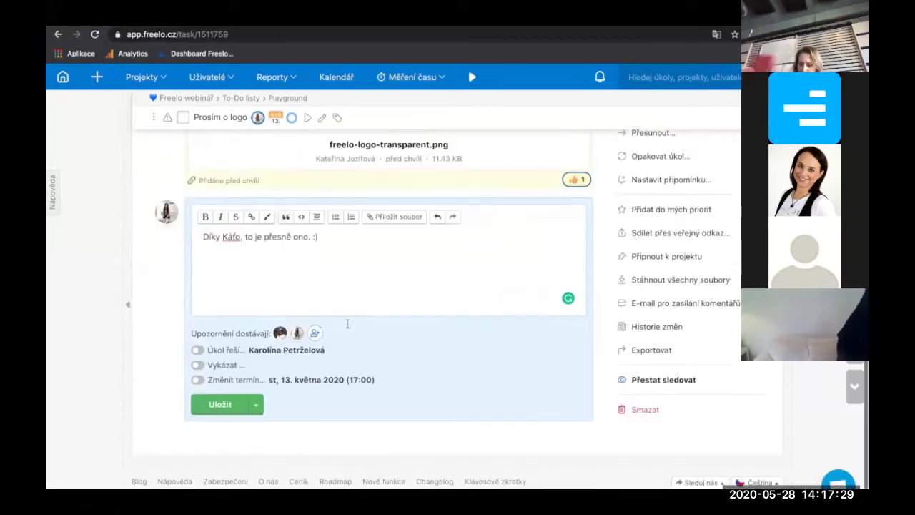
left_click(256, 407)
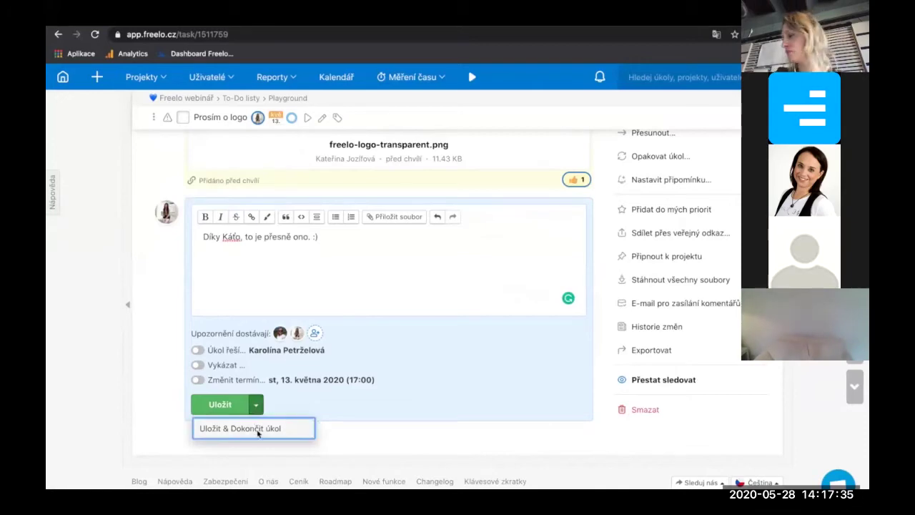
left_click(258, 429)
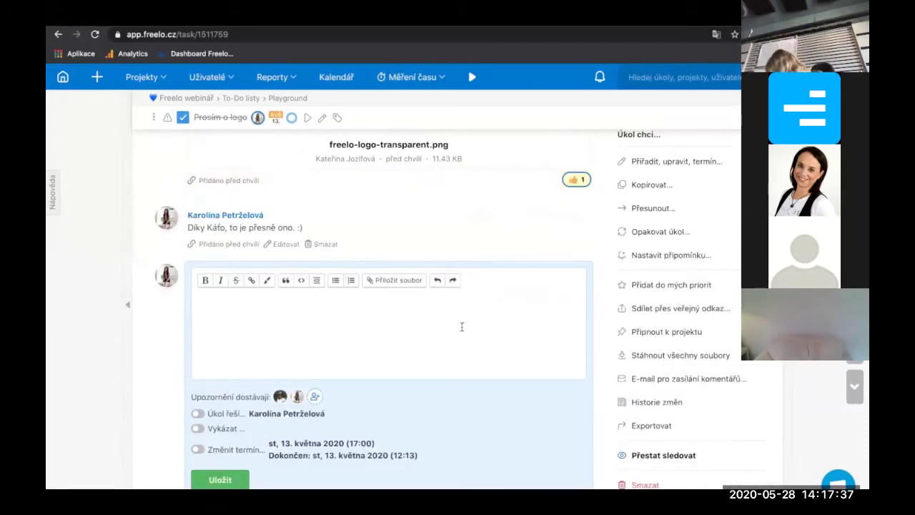
Return to the Freelo webinář project and reopen the completed Prosím o logo task from the Playground list
scroll(462, 327, "up", 15)
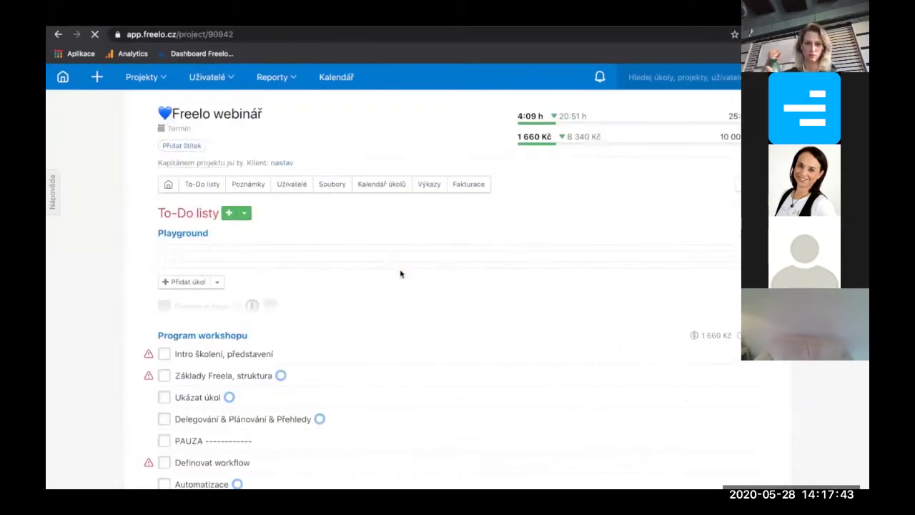
scroll(400, 271, "down", 1)
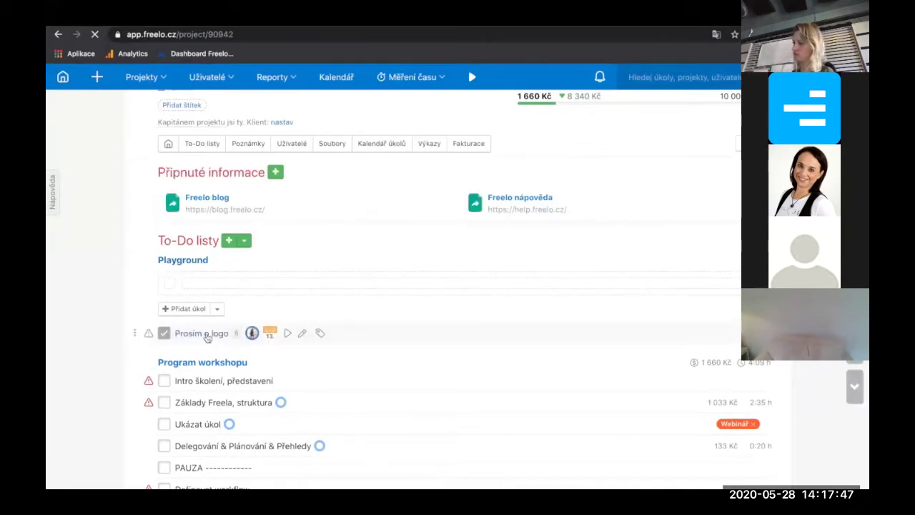
left_click(203, 333)
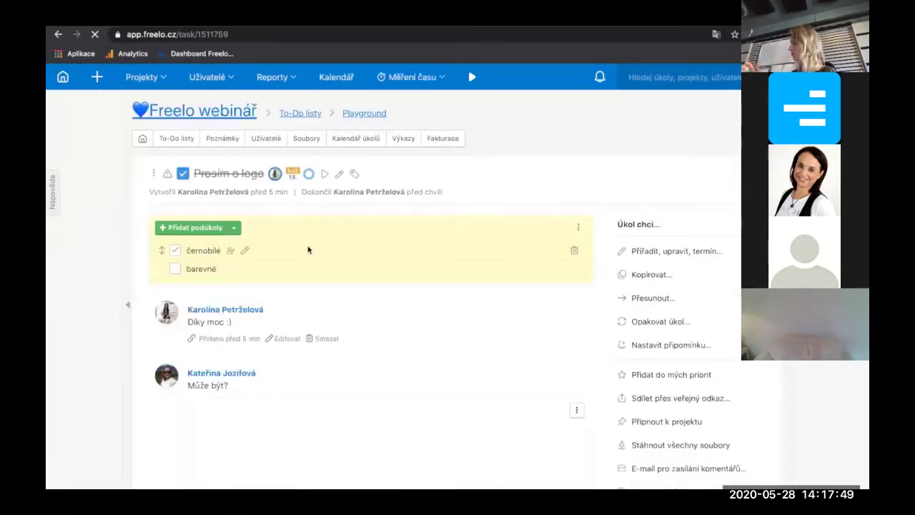
Reactivate the completed Prosím o logo task and reopen it from the dashboard of assigned tasks
left_click(184, 174)
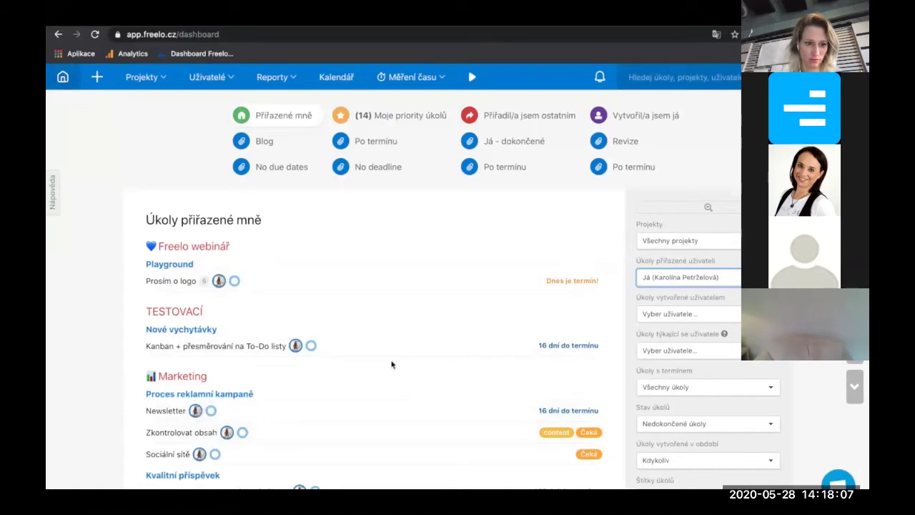
scroll(392, 365, "down", 2)
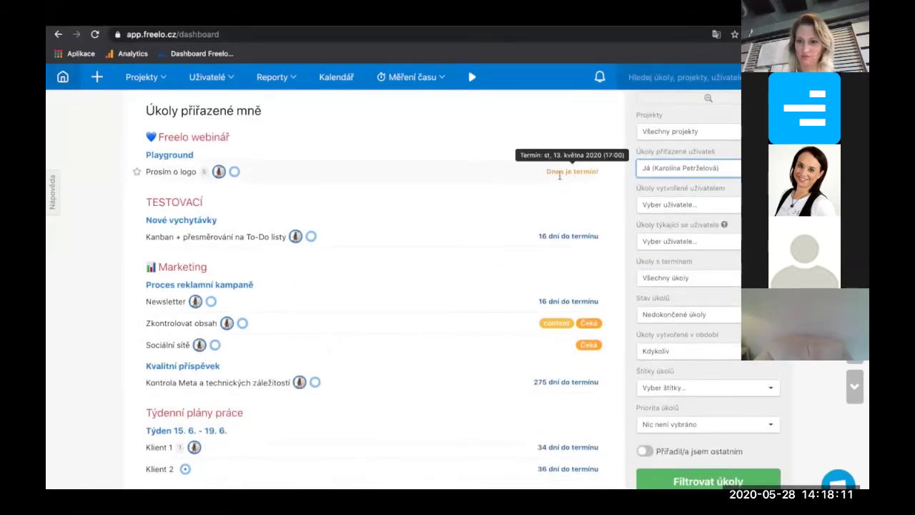
scroll(374, 260, "up", 2)
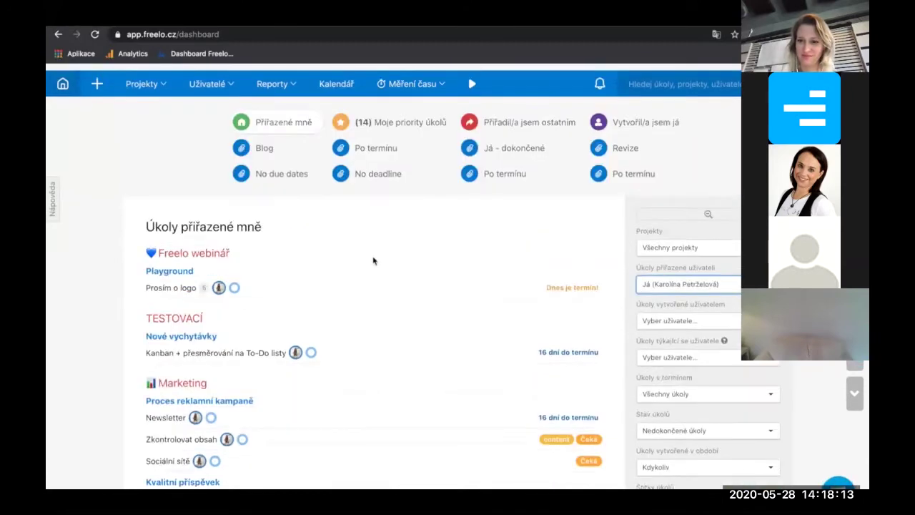
left_click(168, 286)
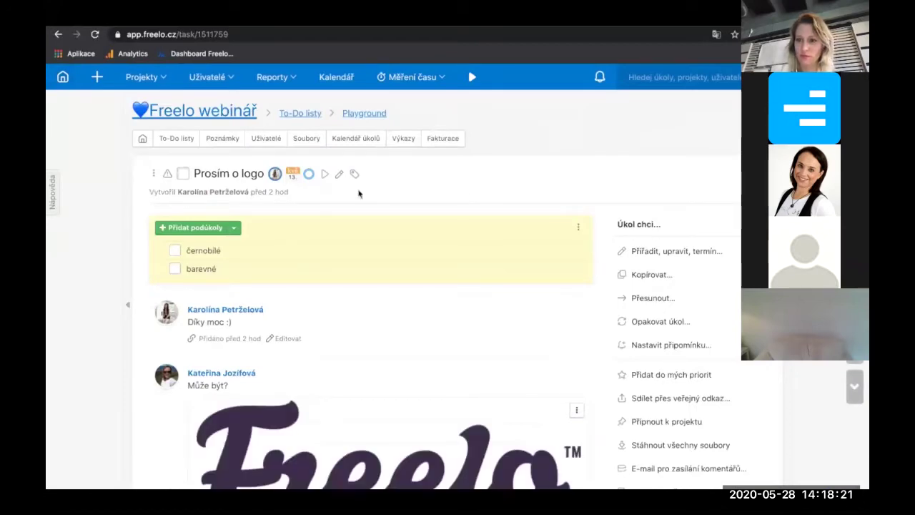
Switch the Prosím o logo task to a from–to date range ending on 16 May 2020 and save it
scroll(697, 188, "down", 2)
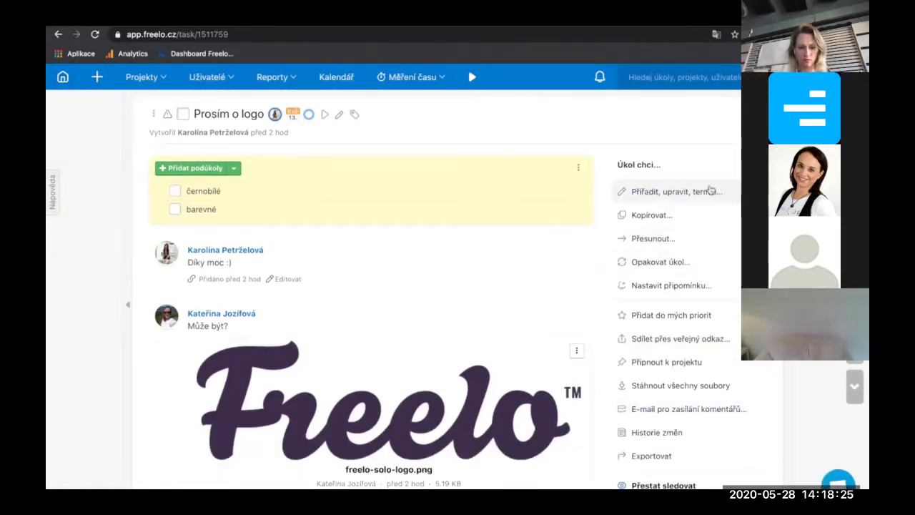
left_click(652, 190)
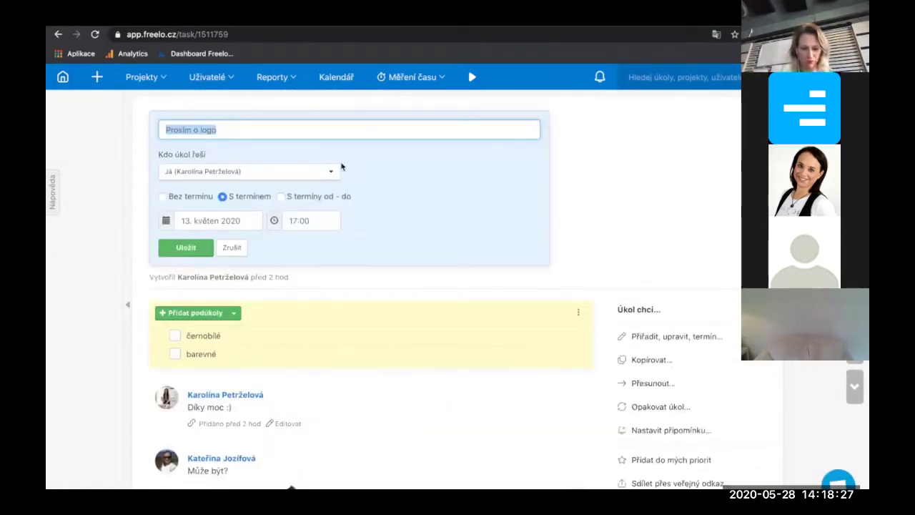
left_click(281, 196)
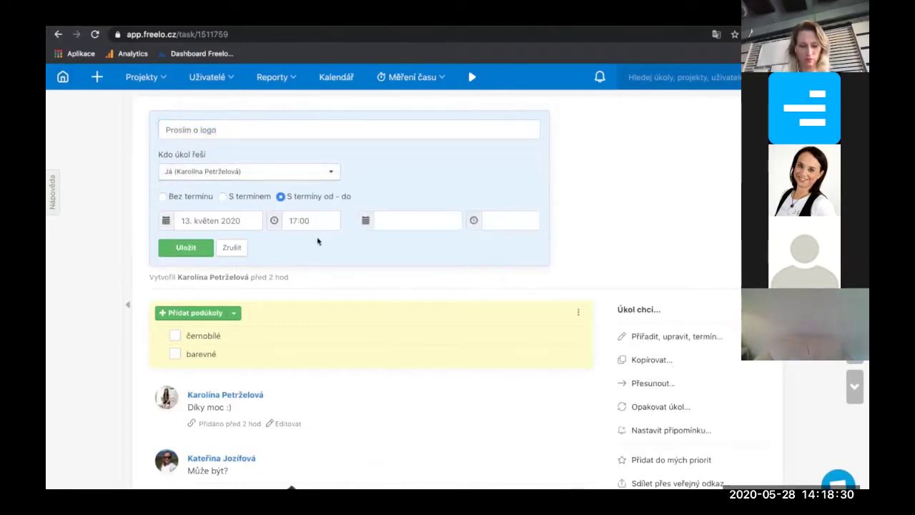
left_click(371, 224)
left_click(559, 324)
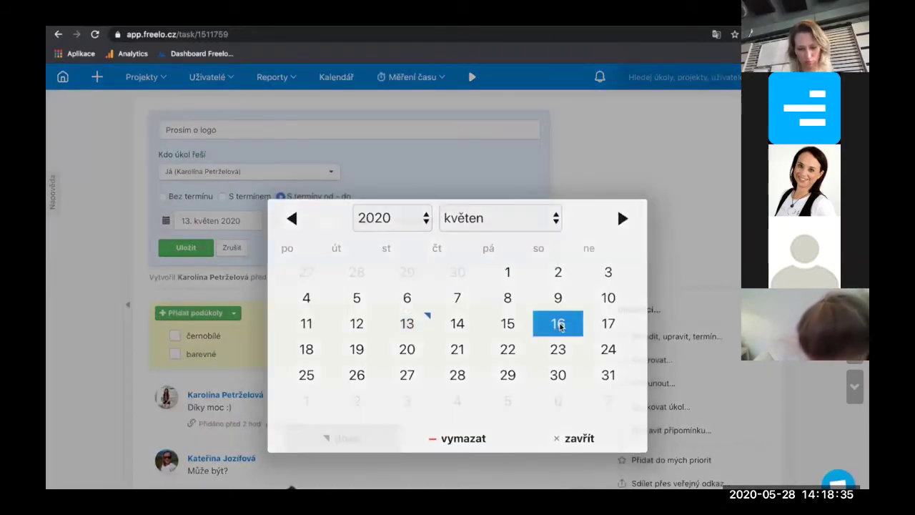
left_click(191, 248)
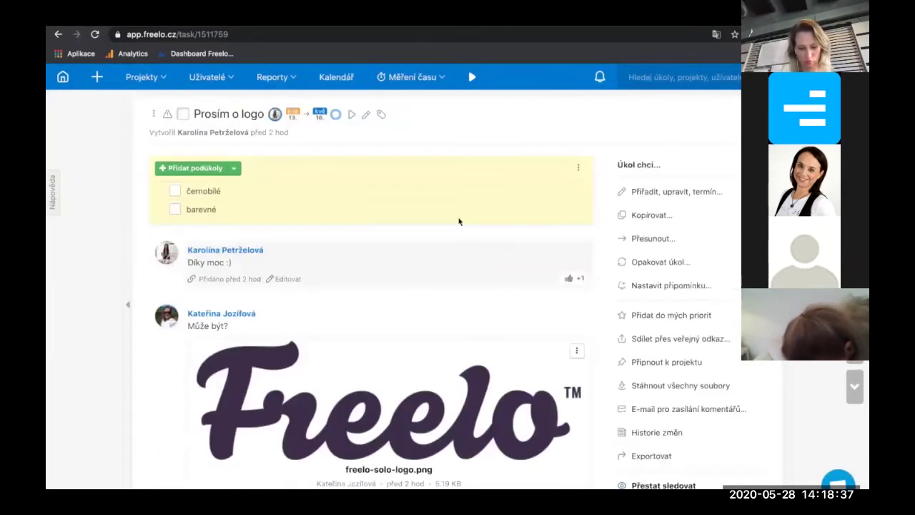
Make the task repeat weekly on Monday and Thursday, with a due date 2 days after creation, and save the repetition
scroll(446, 203, "down", 1)
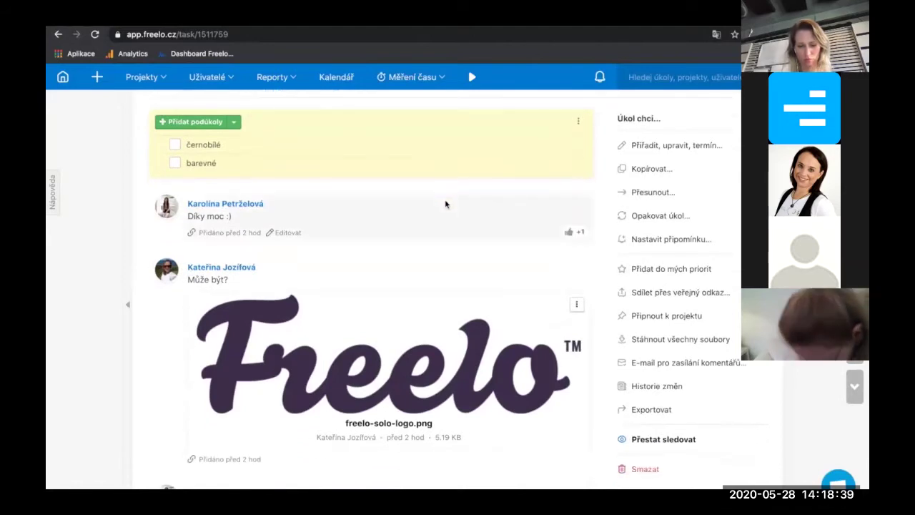
left_click(671, 216)
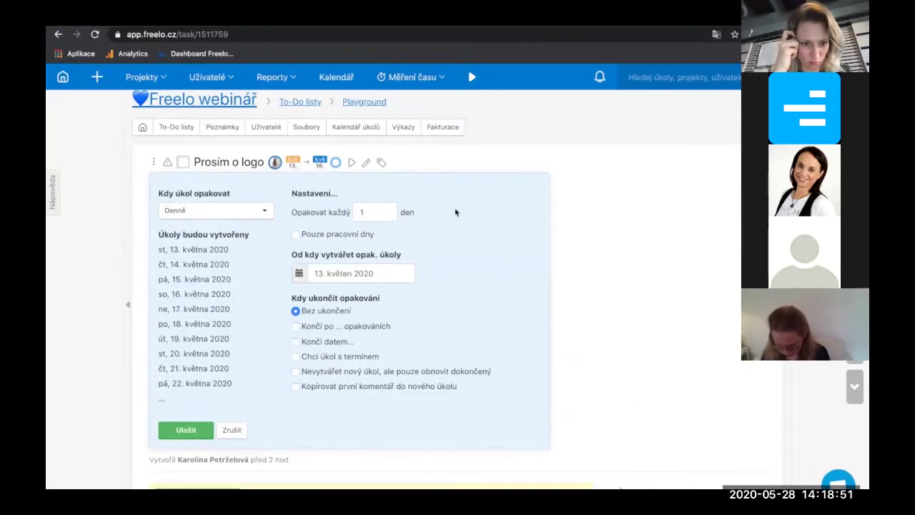
left_click(266, 209)
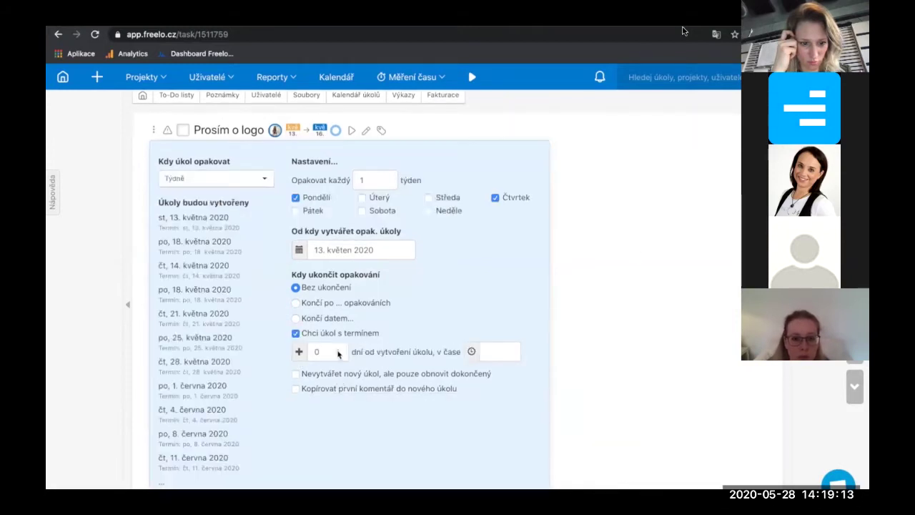
double_click(338, 350)
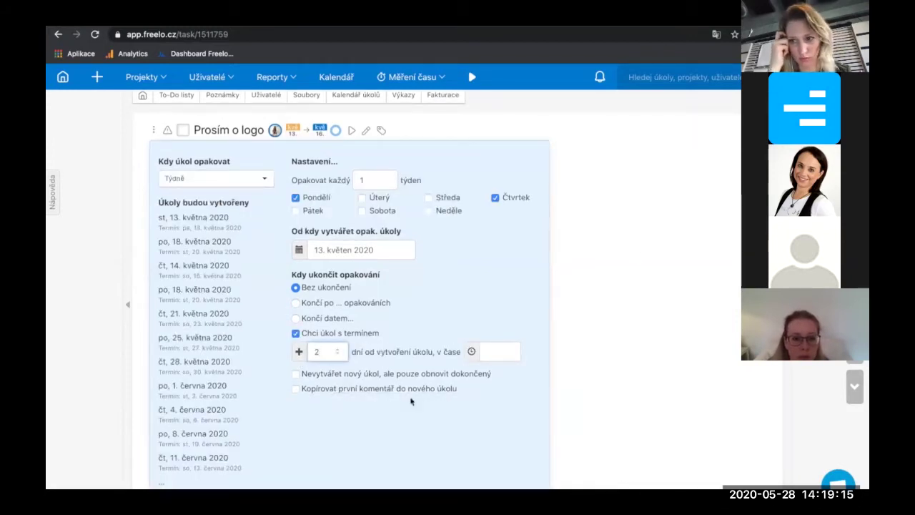
scroll(411, 400, "down", 1)
key("Return")
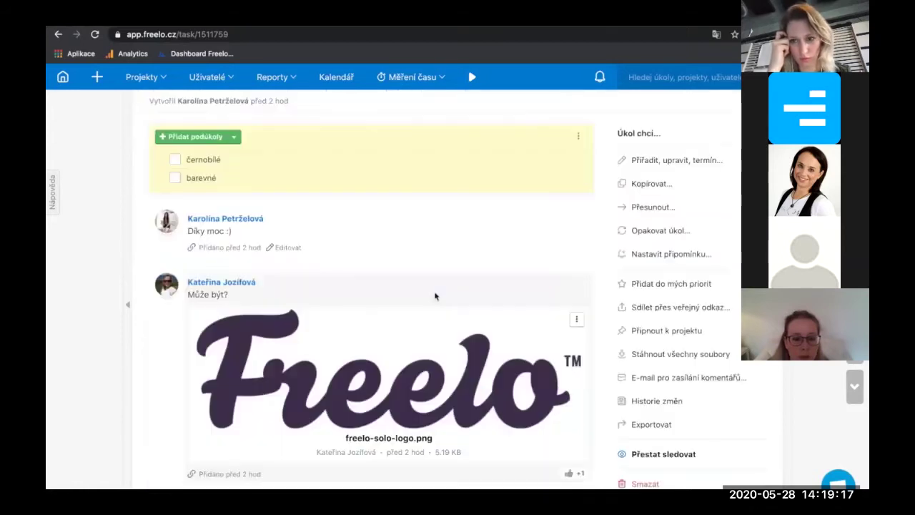
scroll(433, 296, "up", 3)
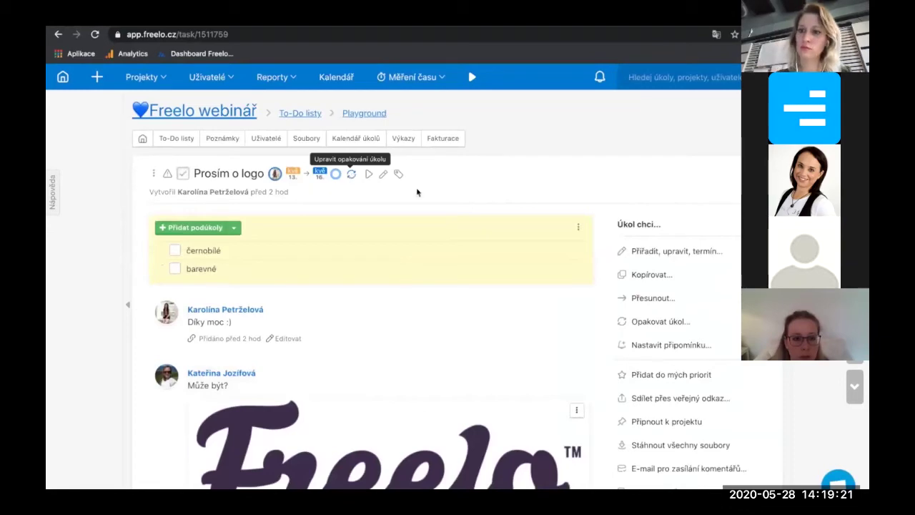
Save a reminder for the Prosím o logo task for tomorrow at 9:00 and look through the notifications
scroll(527, 226, "down", 1)
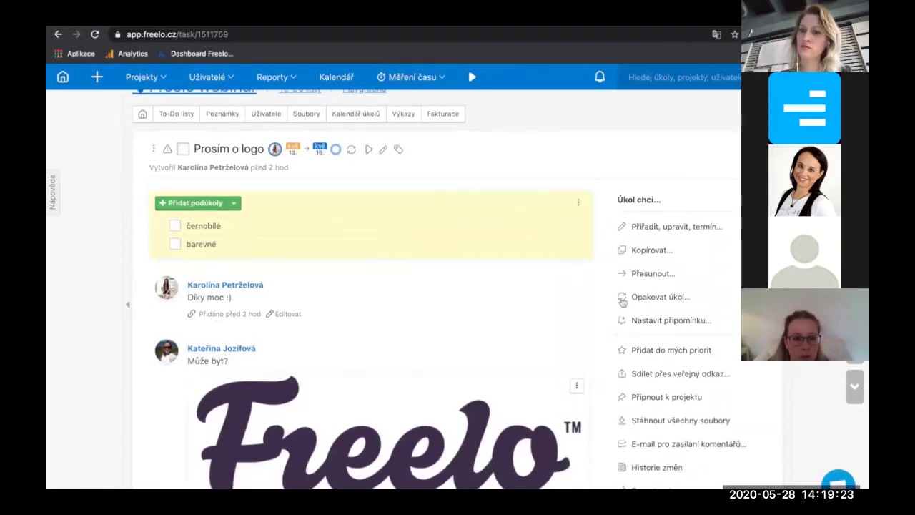
left_click(647, 320)
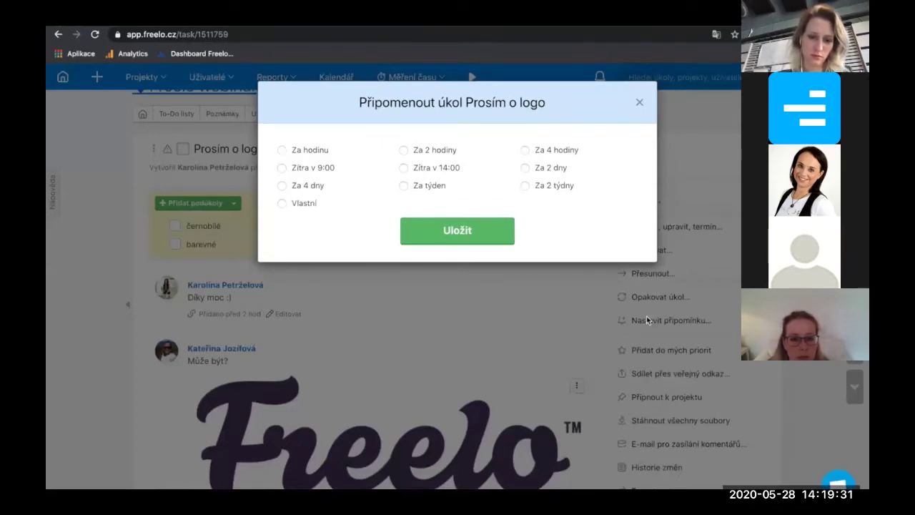
mouse_move(442, 62)
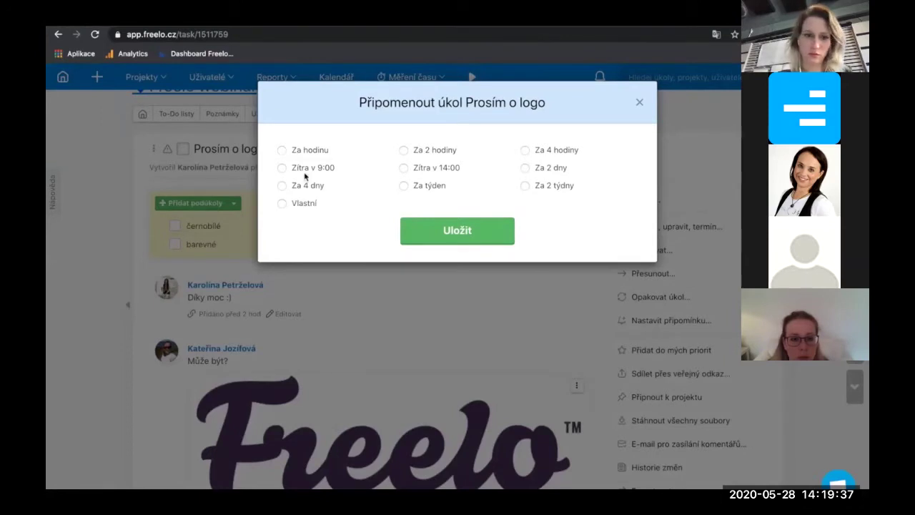
left_click(283, 168)
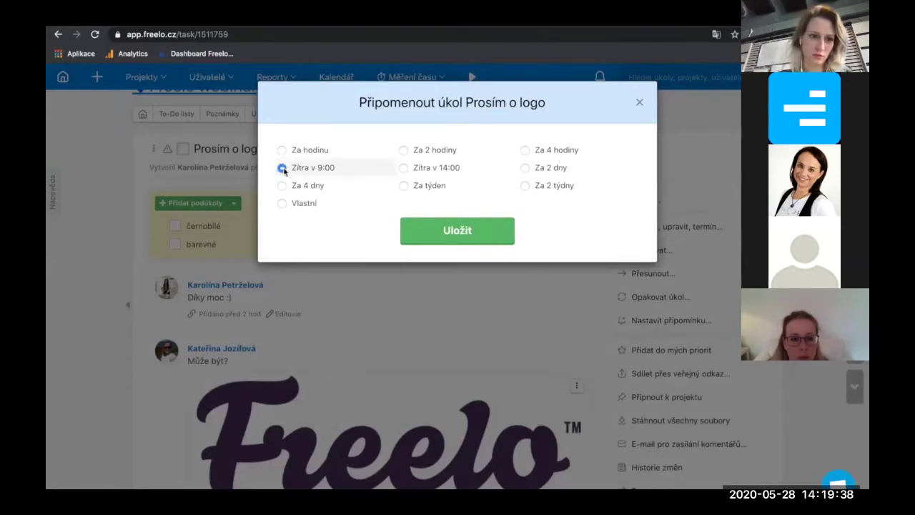
left_click(476, 233)
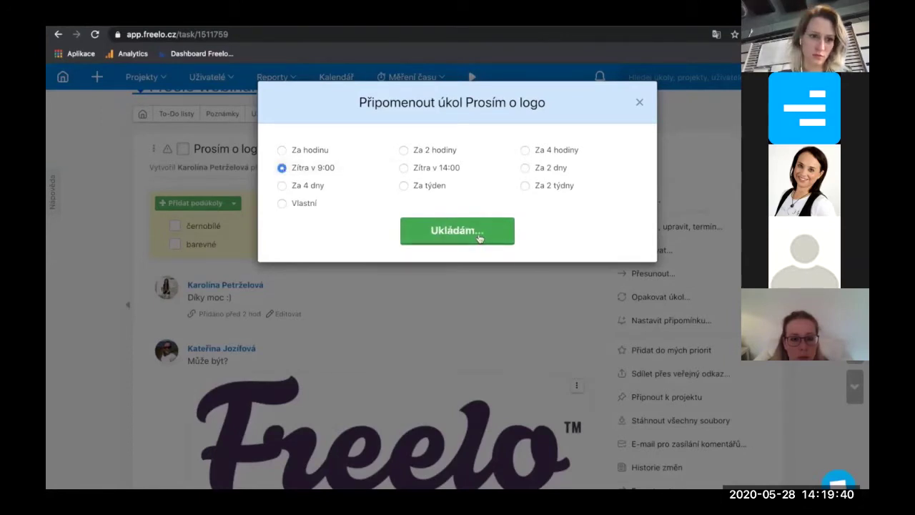
left_click(640, 106)
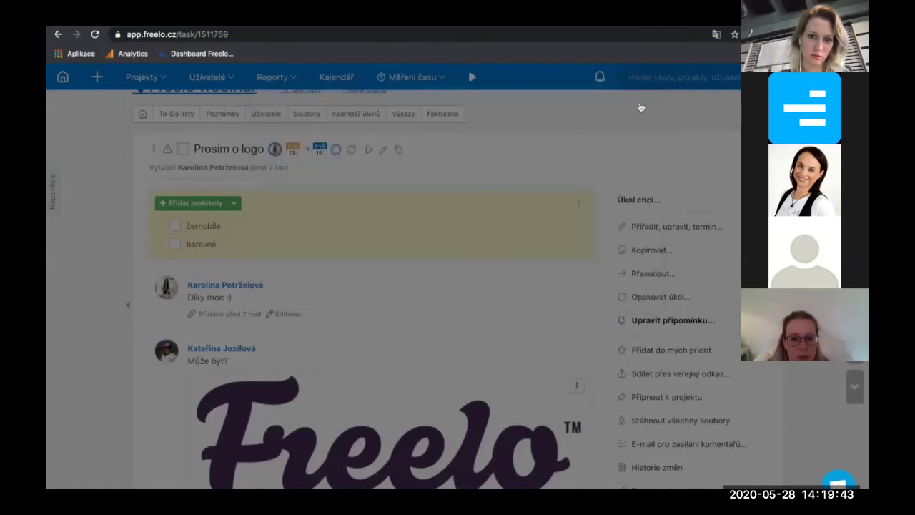
left_click(600, 78)
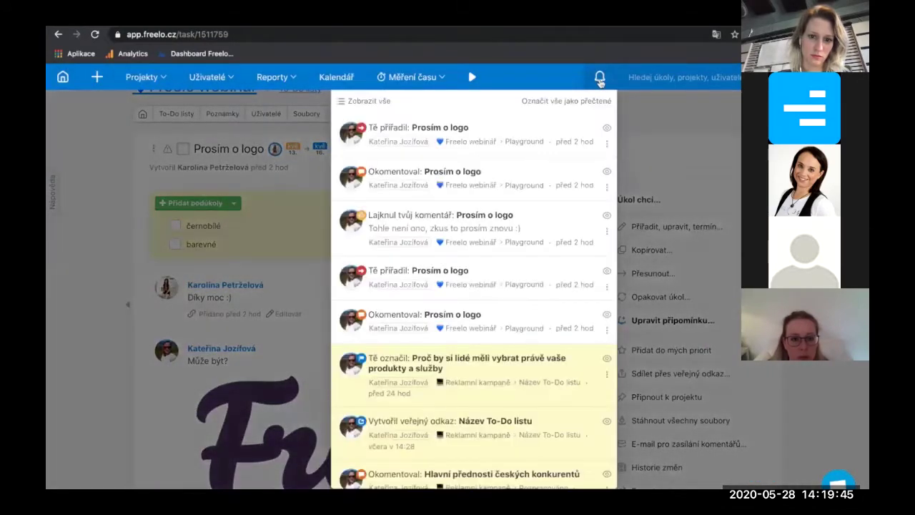
left_click(600, 80)
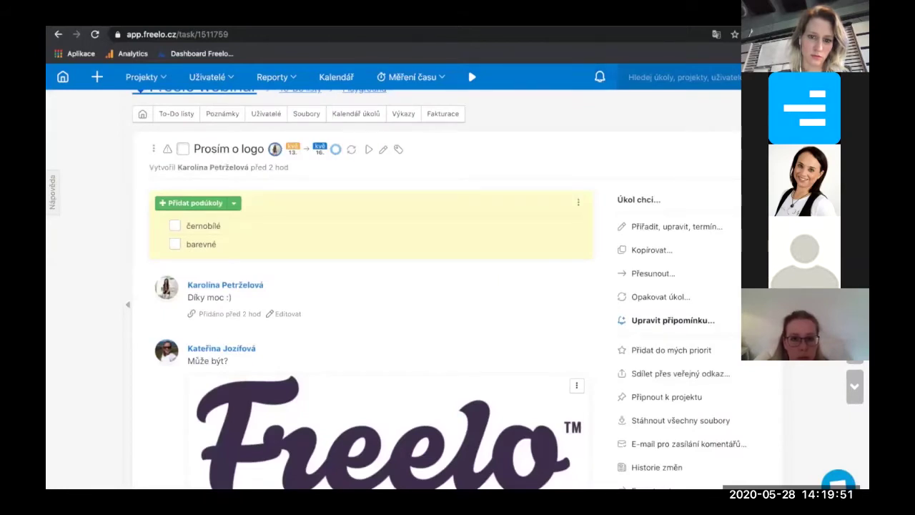
Add the task to my priorities and generate a public link for sharing it
scroll(683, 322, "down", 1)
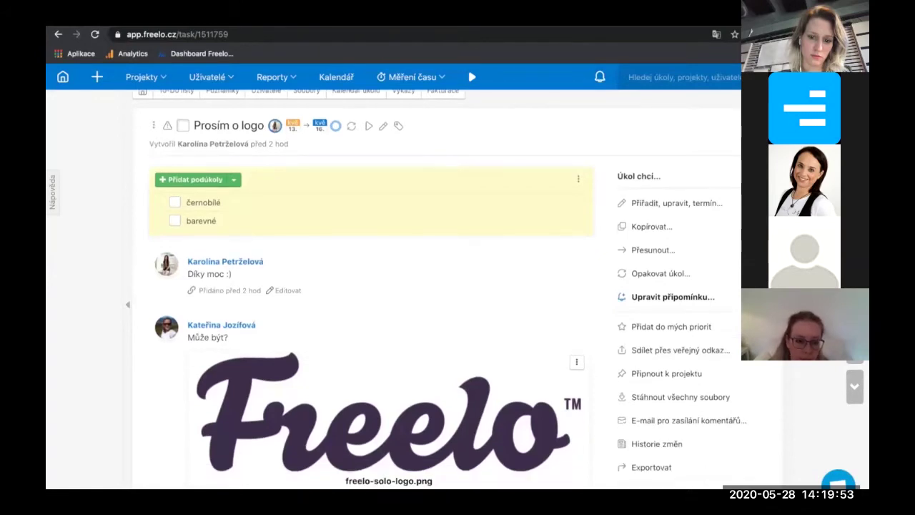
left_click(635, 330)
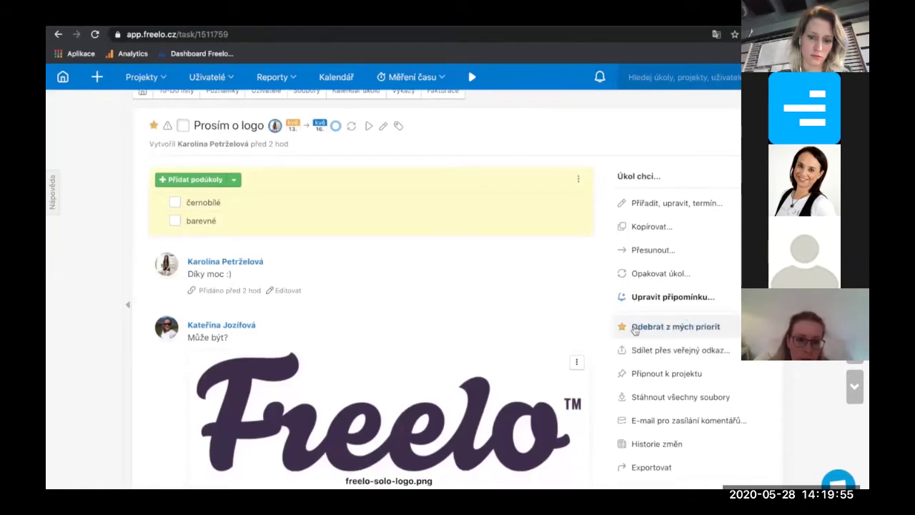
scroll(635, 329, "down", 1)
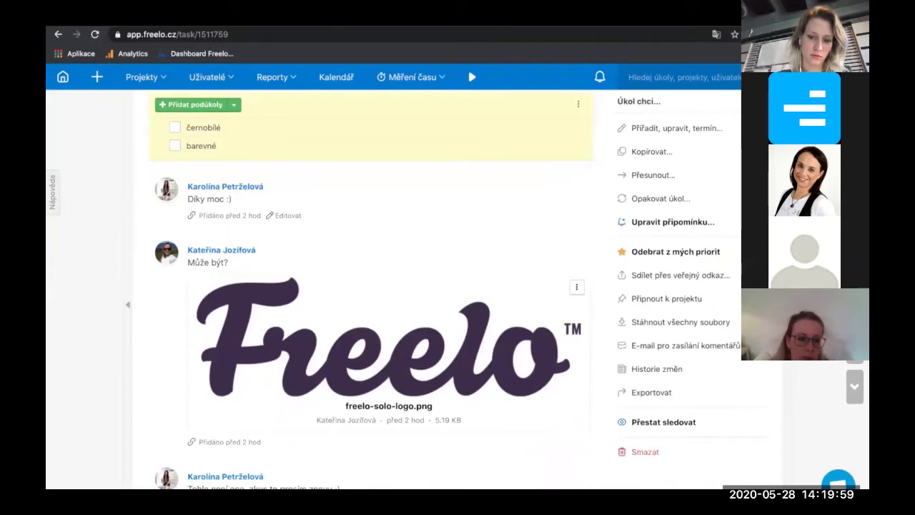
left_click(719, 280)
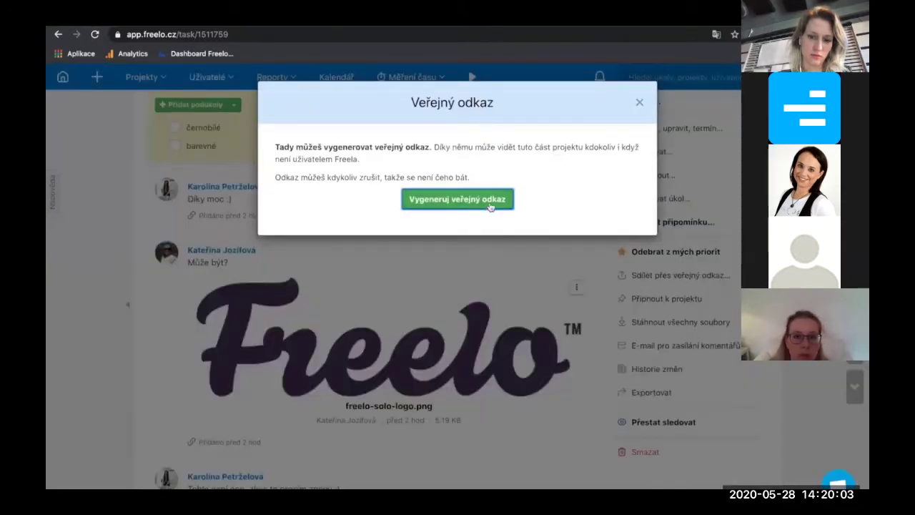
left_click(490, 208)
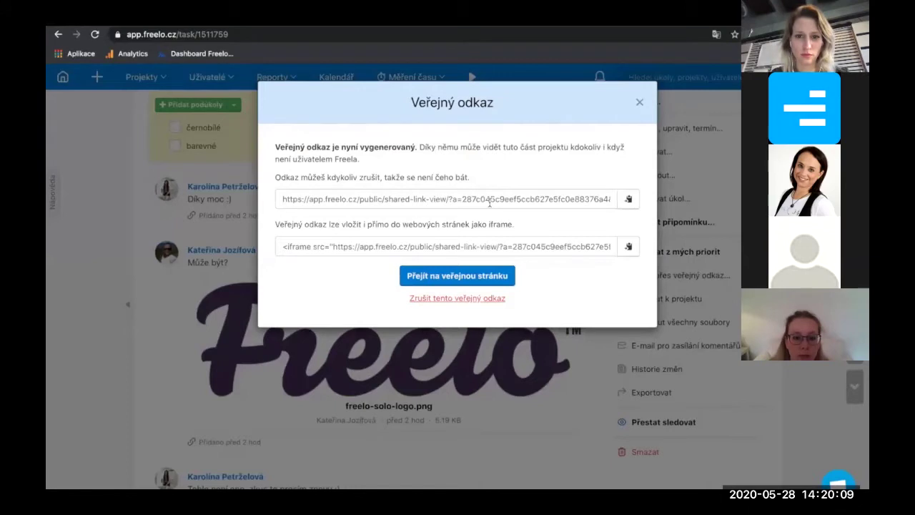
left_click(396, 198)
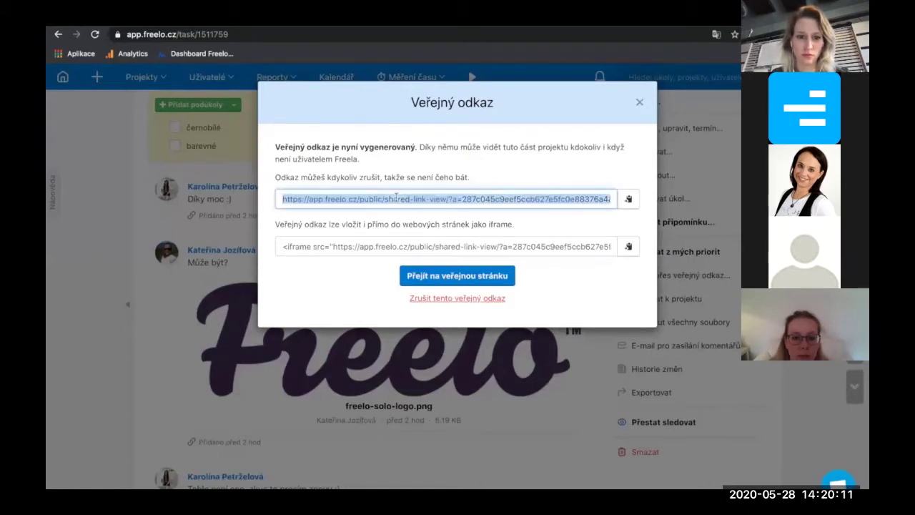
Review the task's public page with its subtasks, comments and logo files, and close both the page and the link dialog
left_click(424, 279)
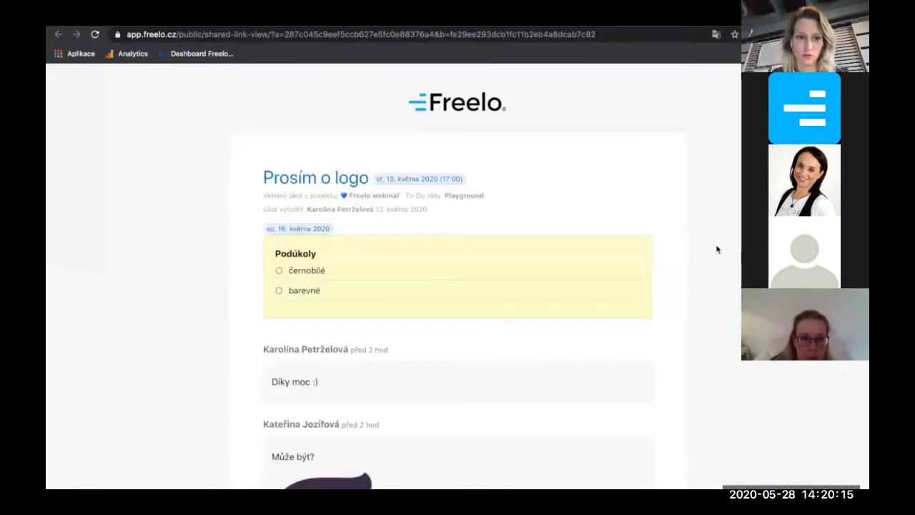
scroll(654, 259, "down", 5)
scroll(653, 260, "up", 2)
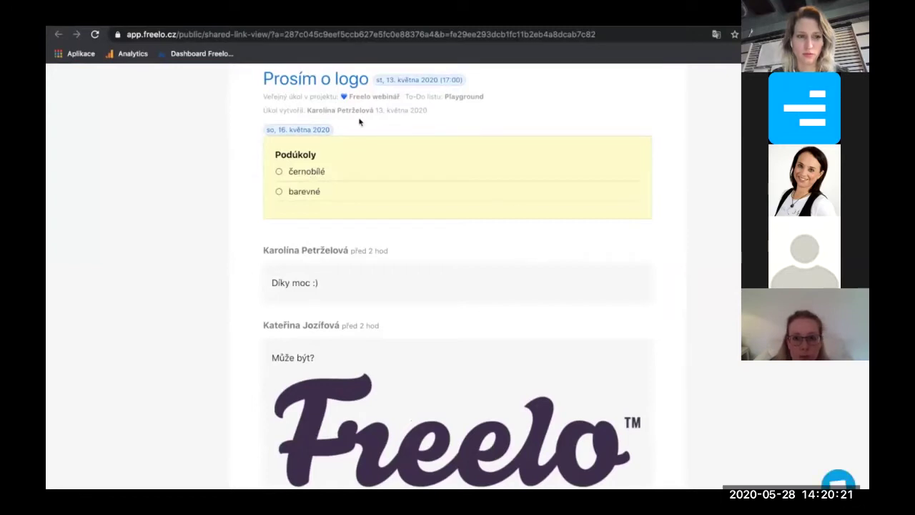
scroll(514, 216, "down", 4)
scroll(513, 216, "down", 12)
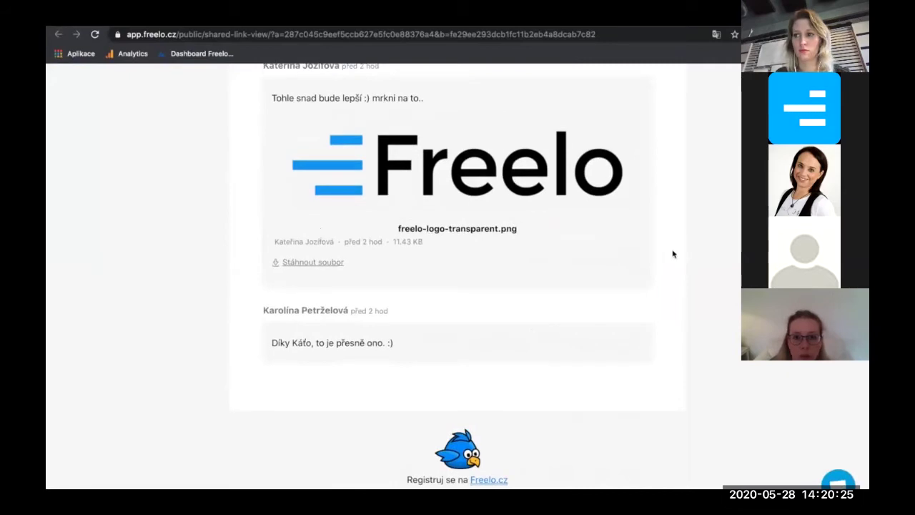
scroll(458, 279, "up", 20)
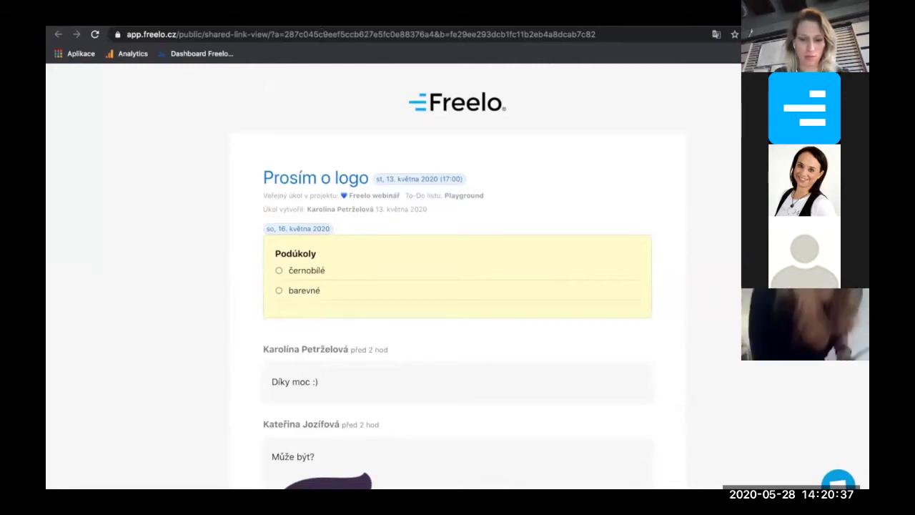
key("ctrl+w")
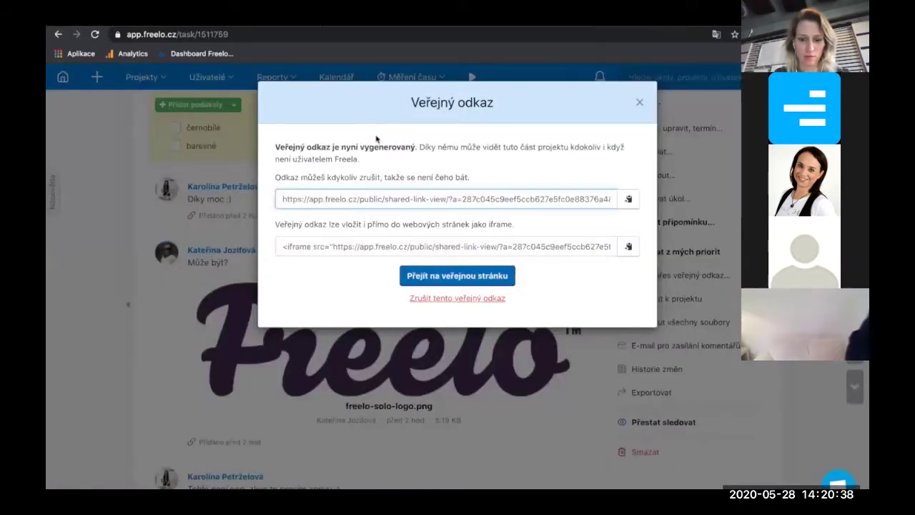
left_click(639, 102)
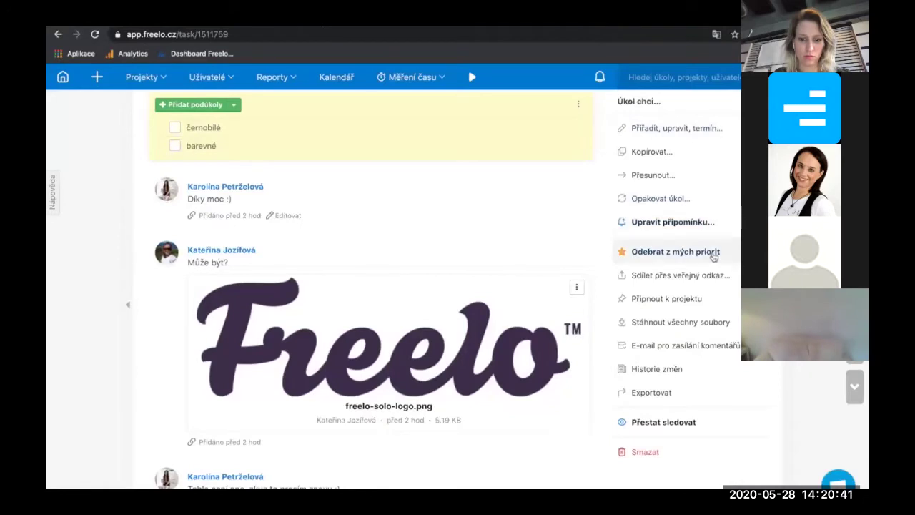
Pin the task to its project and generate an e-mail address for sending comments to it, selecting the address before closing the dialog
left_click(676, 304)
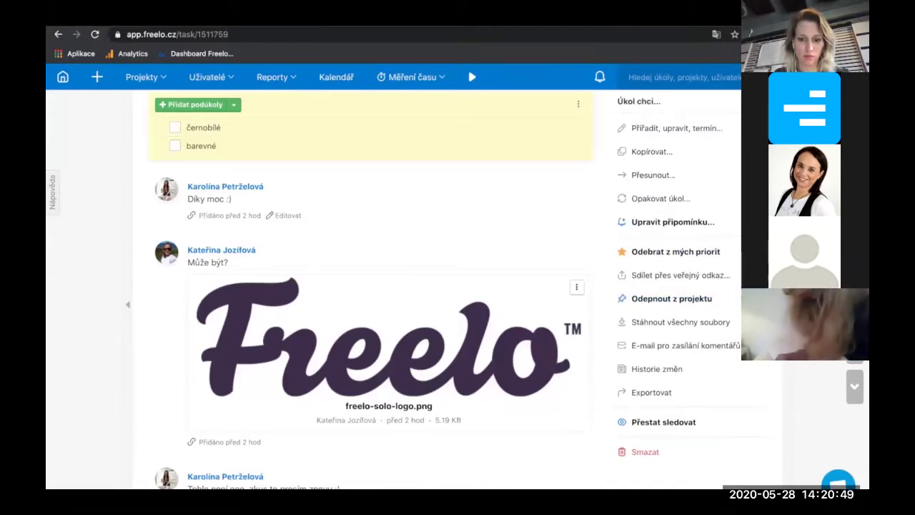
scroll(729, 300, "down", 2)
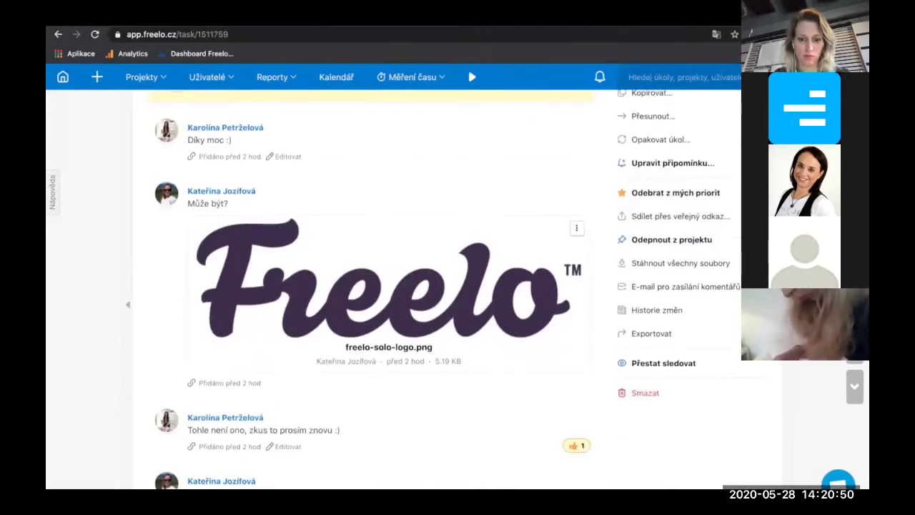
left_click(716, 287)
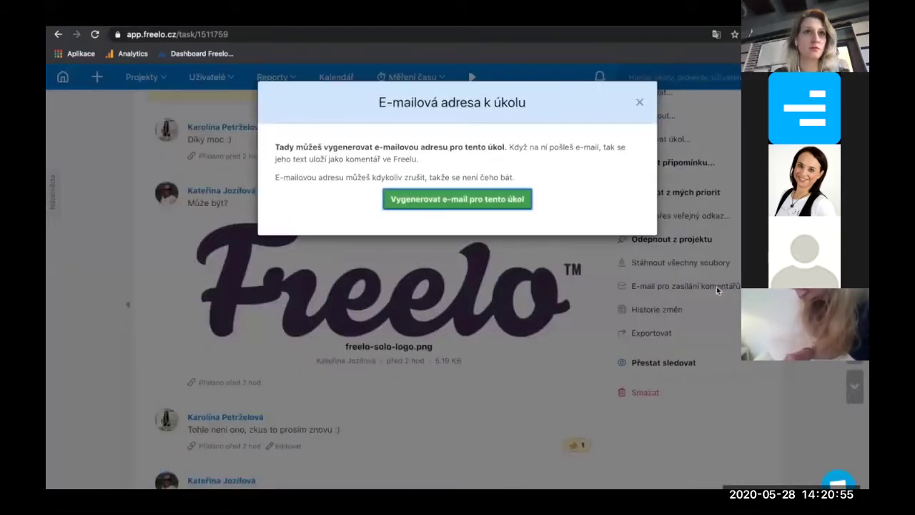
left_click(493, 202)
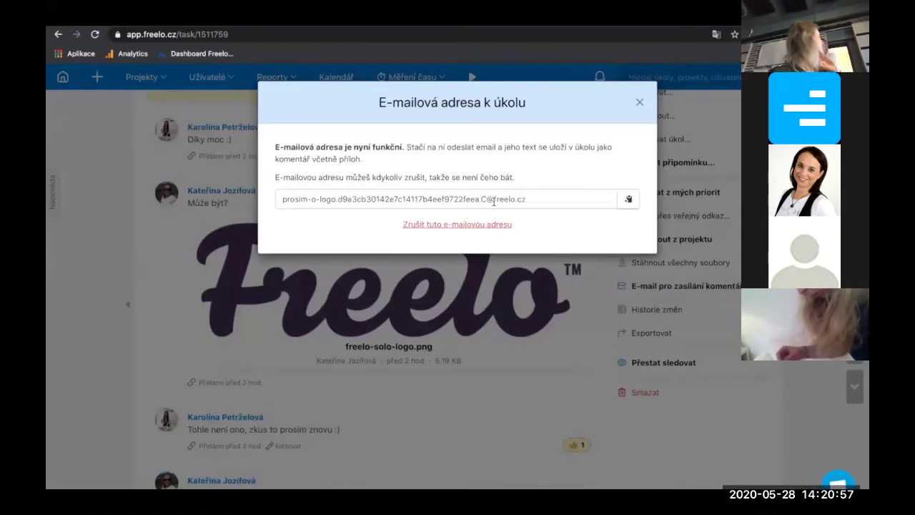
left_click(482, 200)
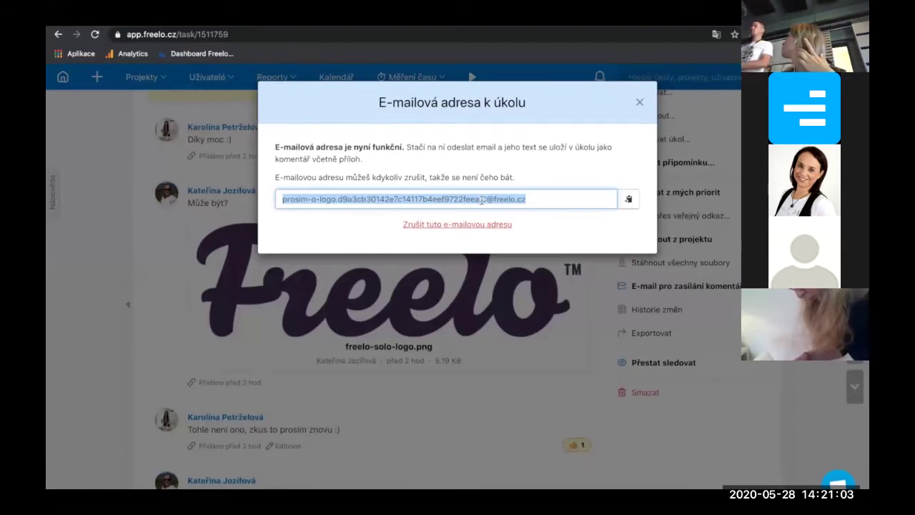
left_click(458, 350)
Review the task's change history filtered by creation or renaming, comments, assignments and due date changes, and close it
scroll(458, 353, "down", 5)
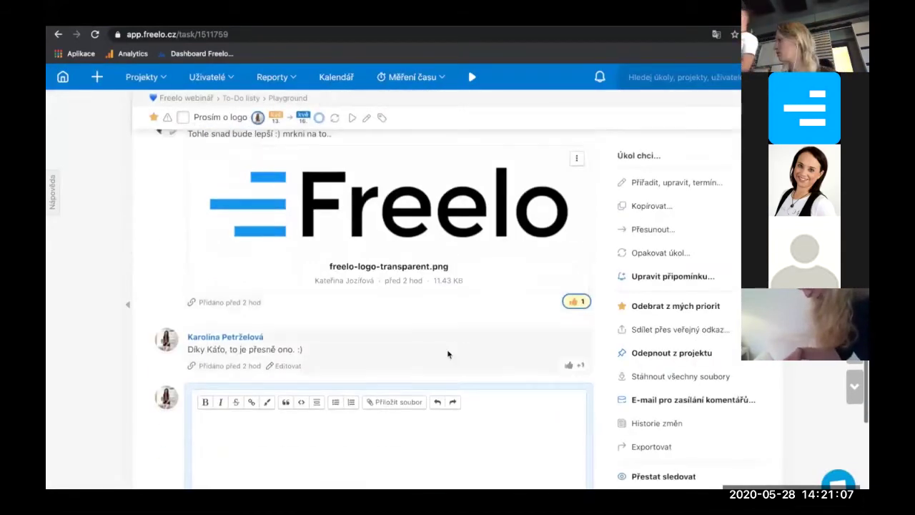
scroll(411, 347, "up", 1)
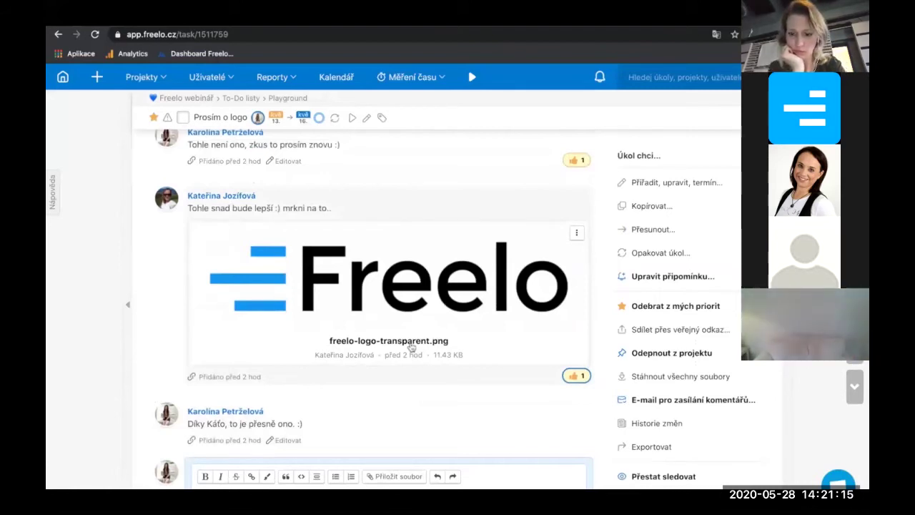
scroll(496, 331, "down", 3)
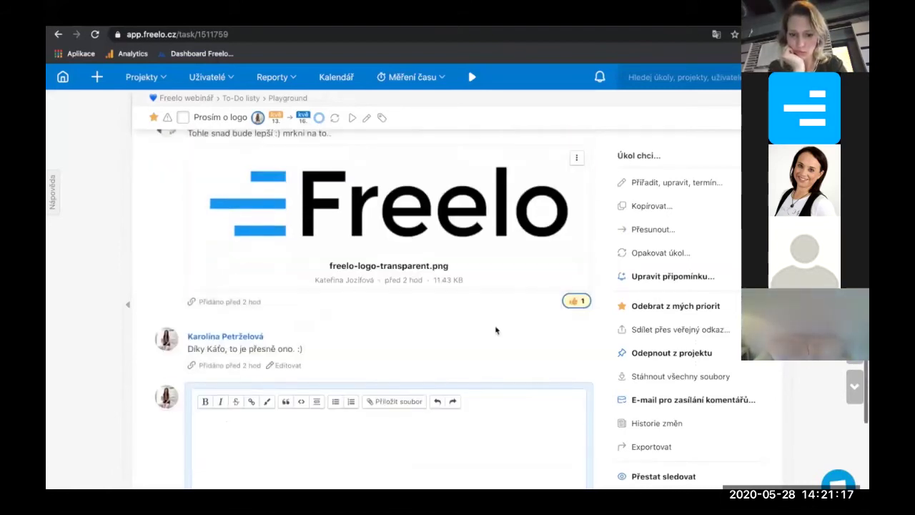
left_click(644, 424)
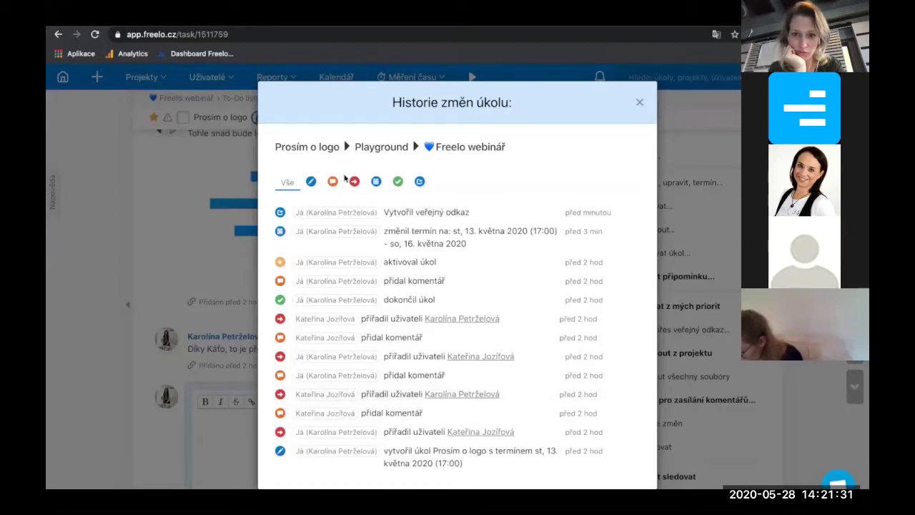
left_click(311, 182)
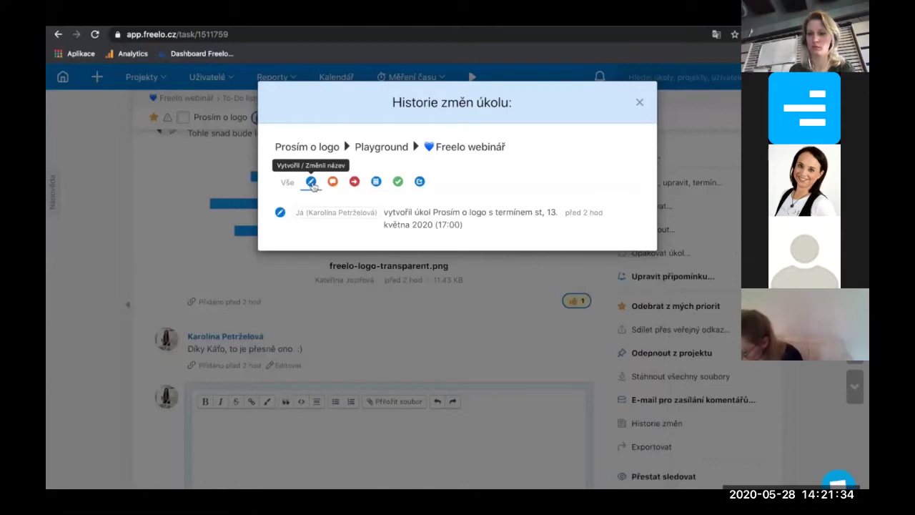
left_click(333, 182)
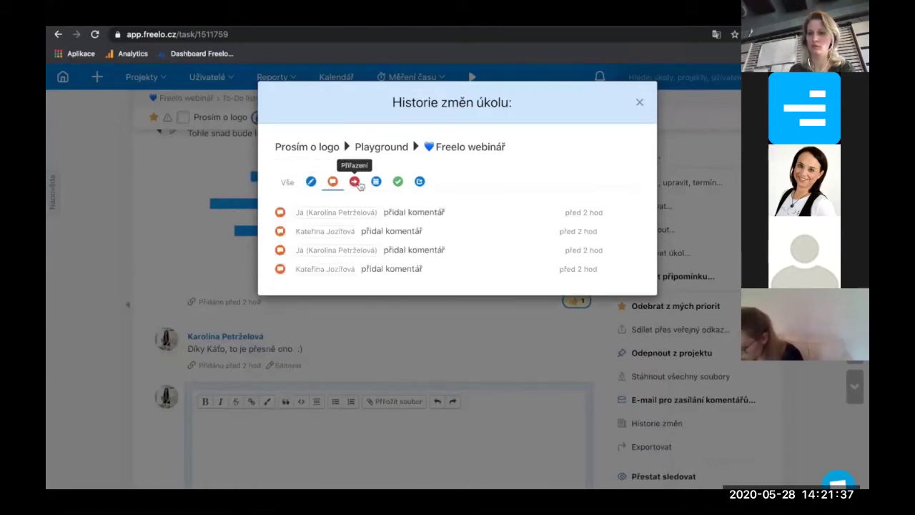
left_click(354, 182)
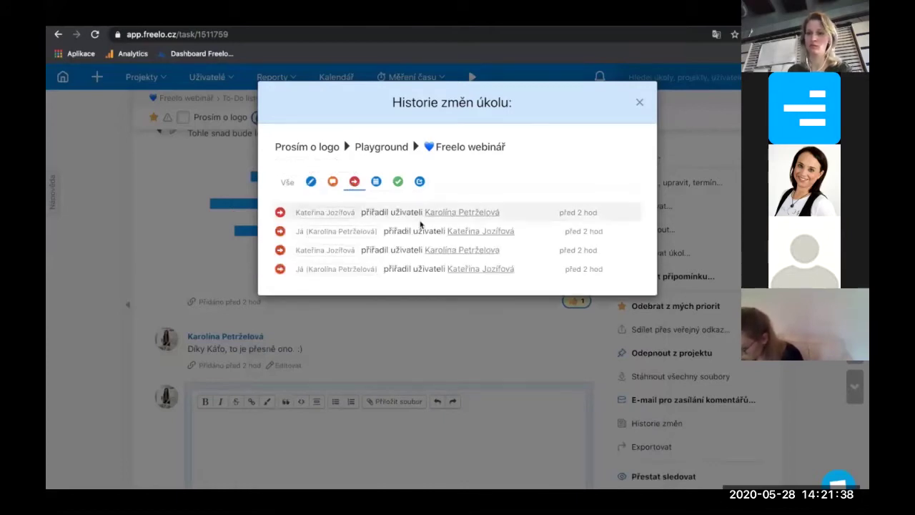
left_click(377, 183)
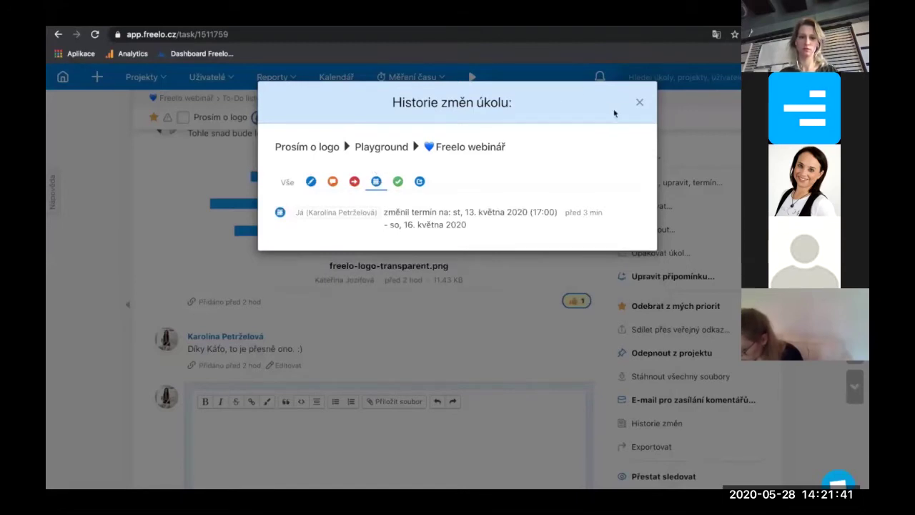
left_click(639, 102)
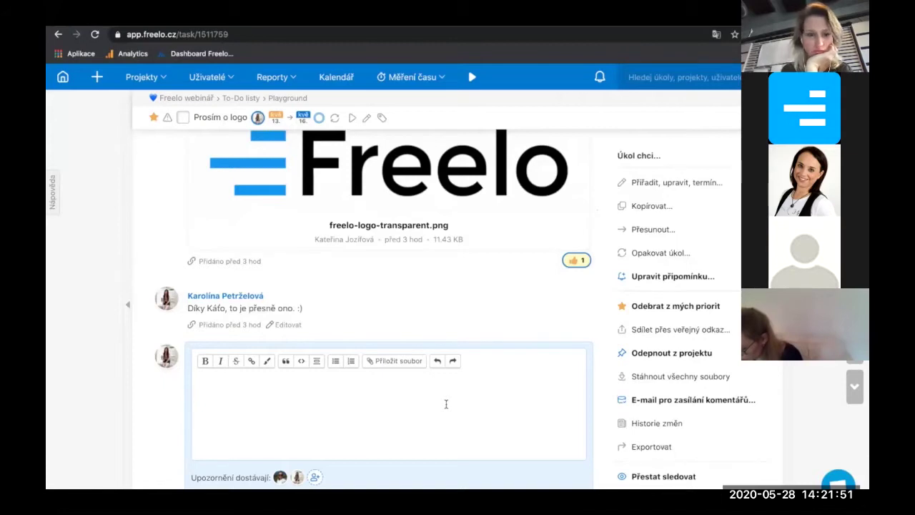
Post a comment on the task that mentions the colleague who supplied the logos, with the text "mkrni na to prosím"
scroll(446, 404, "down", 2)
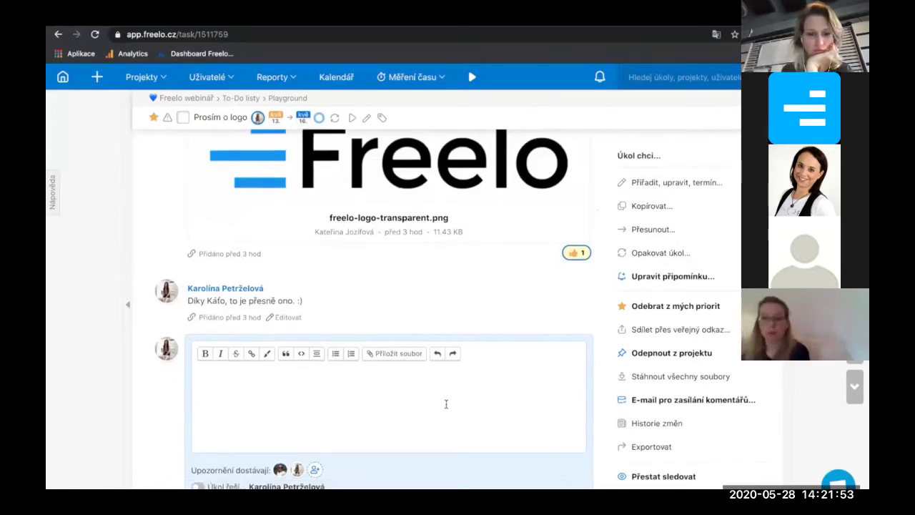
left_click(412, 353)
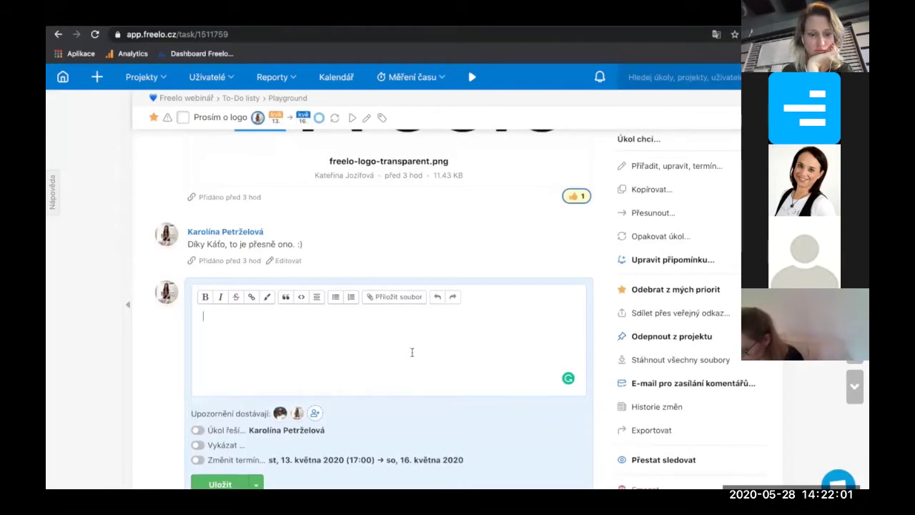
type("@")
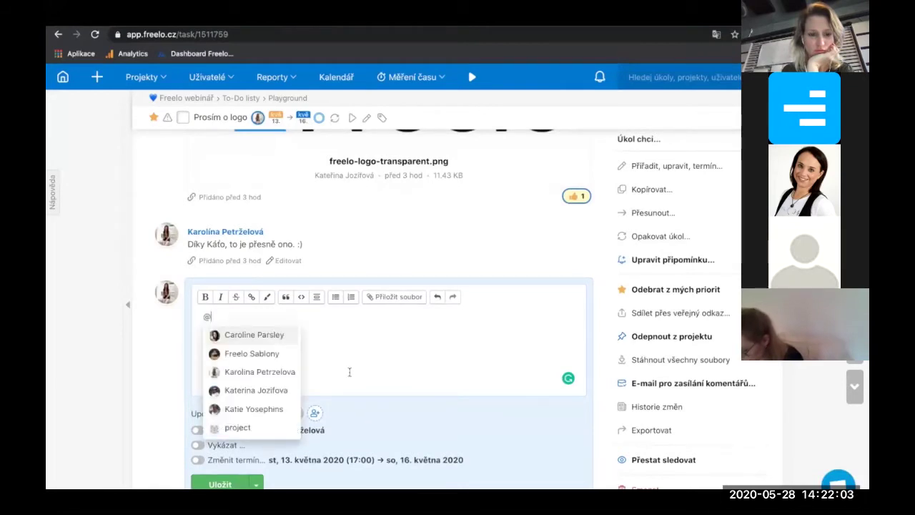
left_click(273, 390)
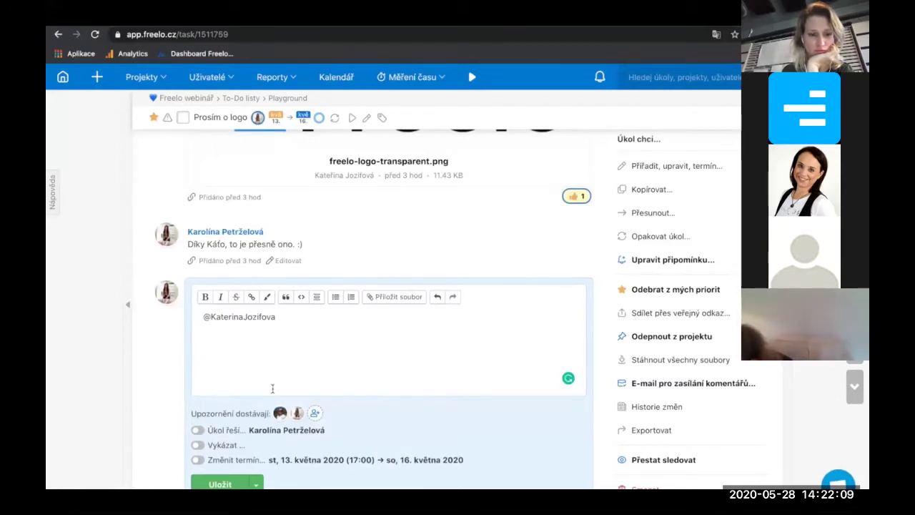
type("mkrn")
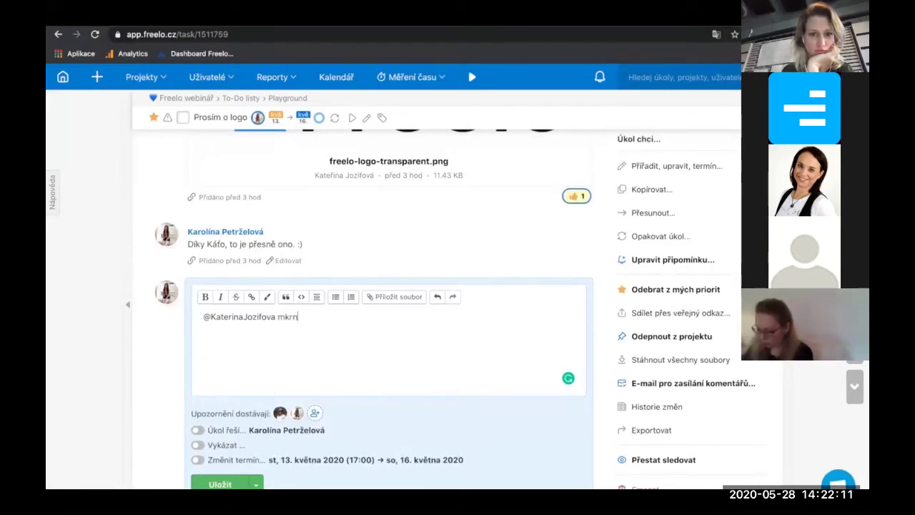
type("i na to prosím")
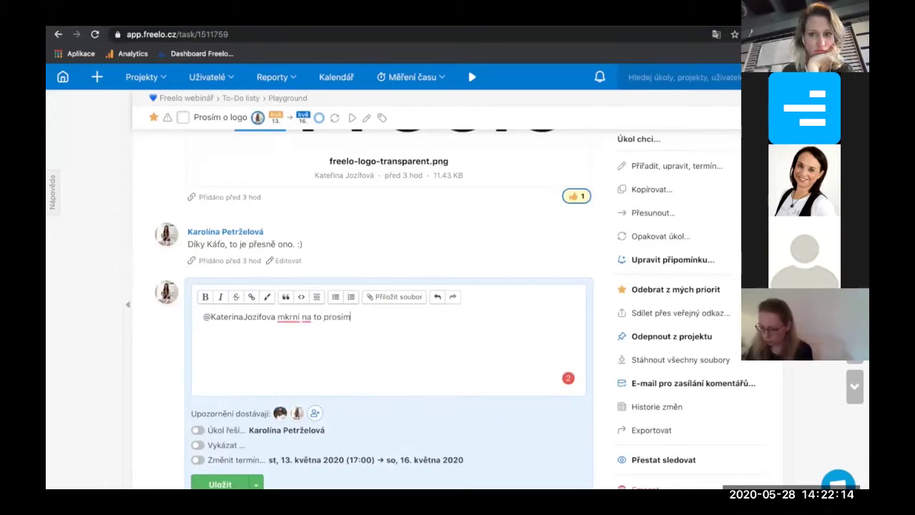
scroll(386, 300, "down", 2)
left_click(229, 385)
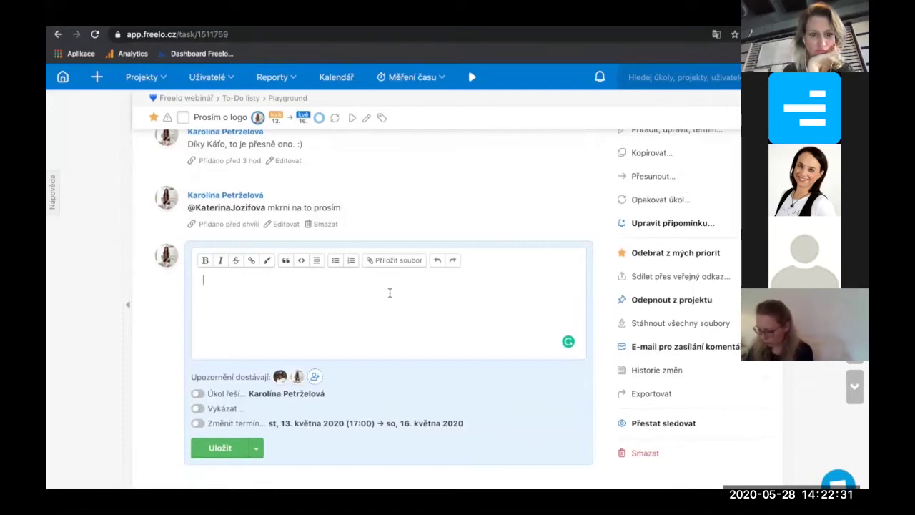
type("velké ozná")
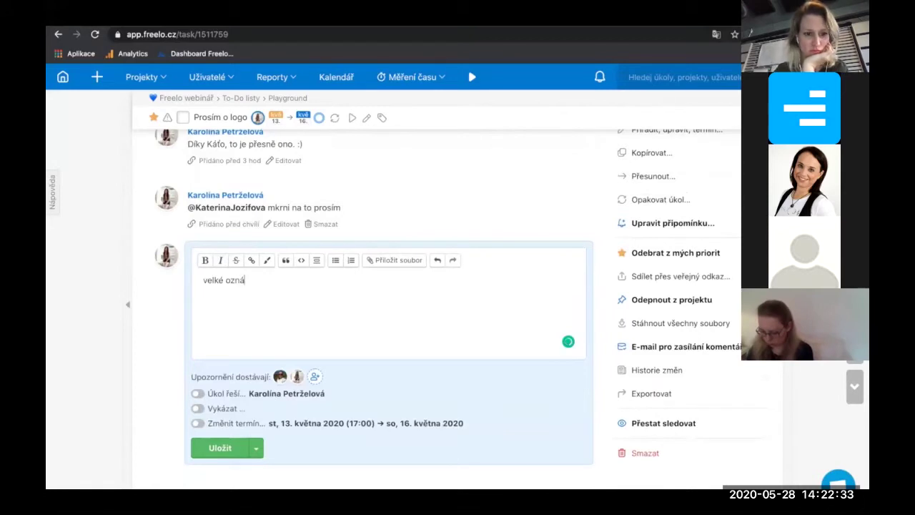
type("mení")
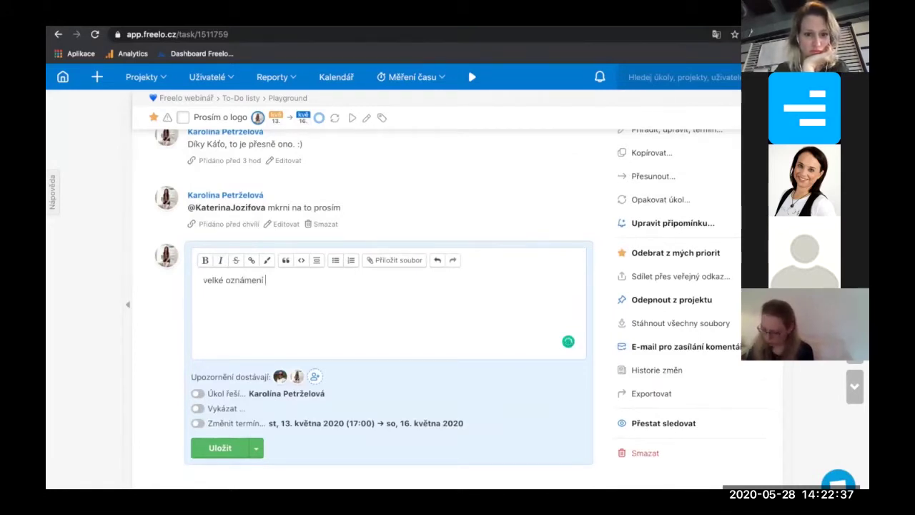
type(" @")
left_click(322, 392)
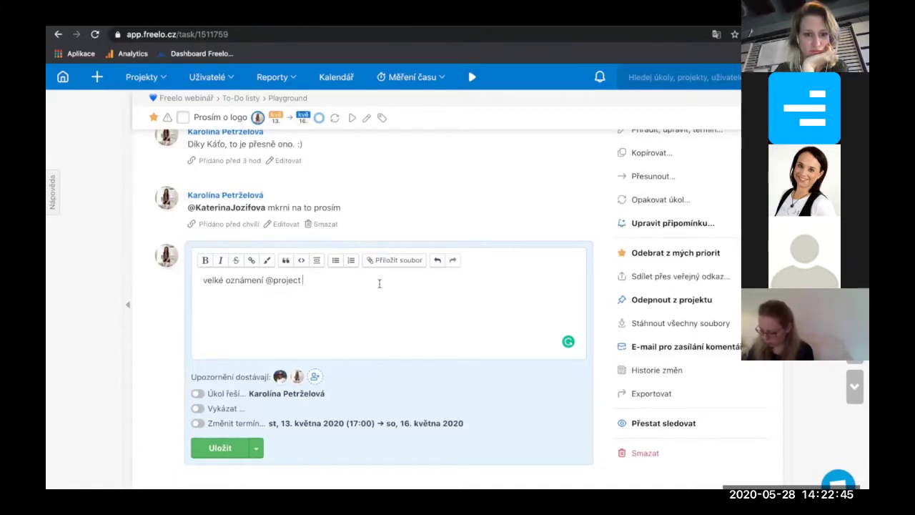
left_click(238, 448)
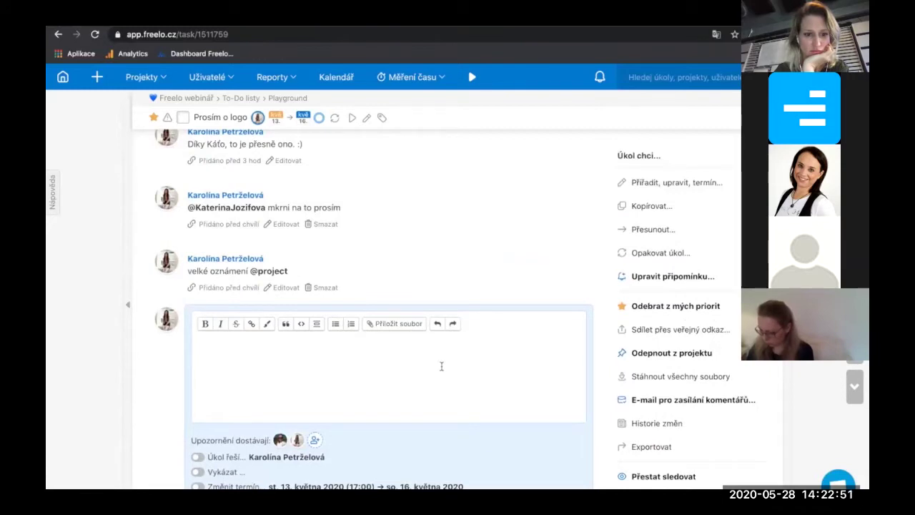
Add all remaining project members to the people notified about the task and save
scroll(441, 366, "down", 2)
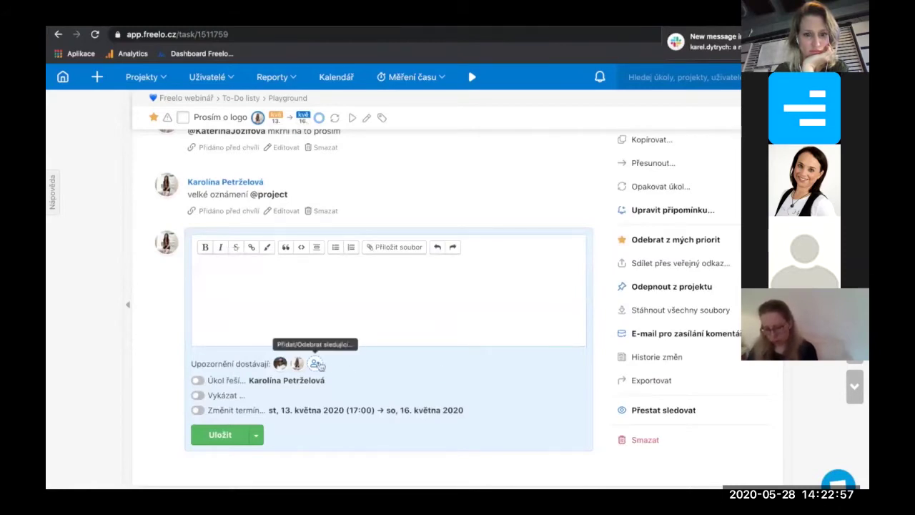
left_click(316, 363)
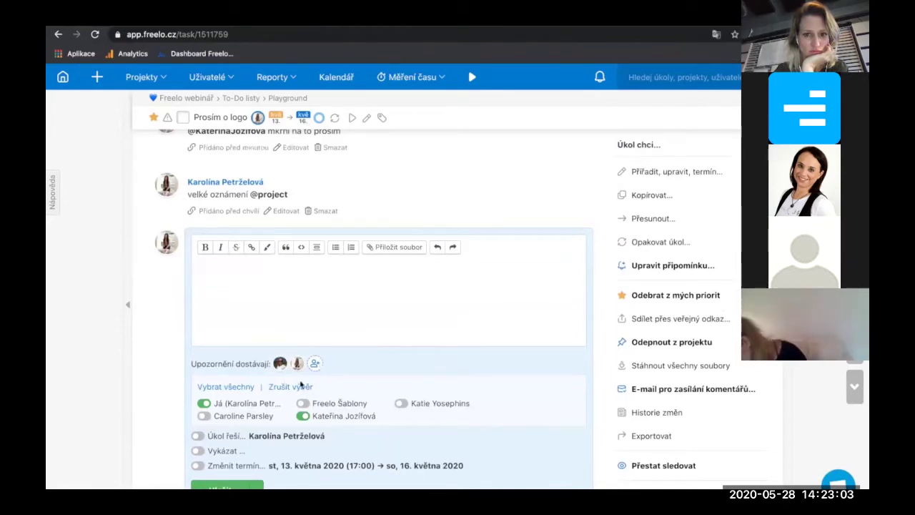
left_click(205, 415)
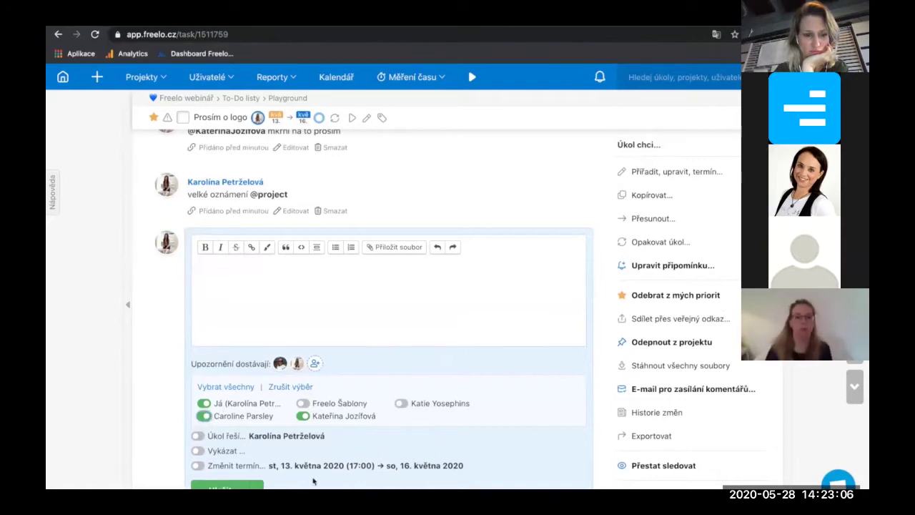
left_click(303, 404)
left_click(401, 403)
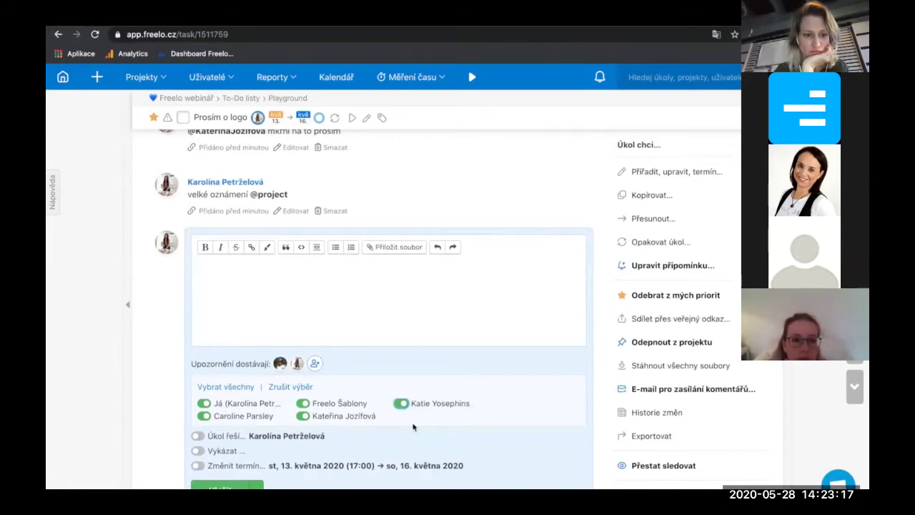
scroll(310, 470, "down", 1)
left_click(226, 475)
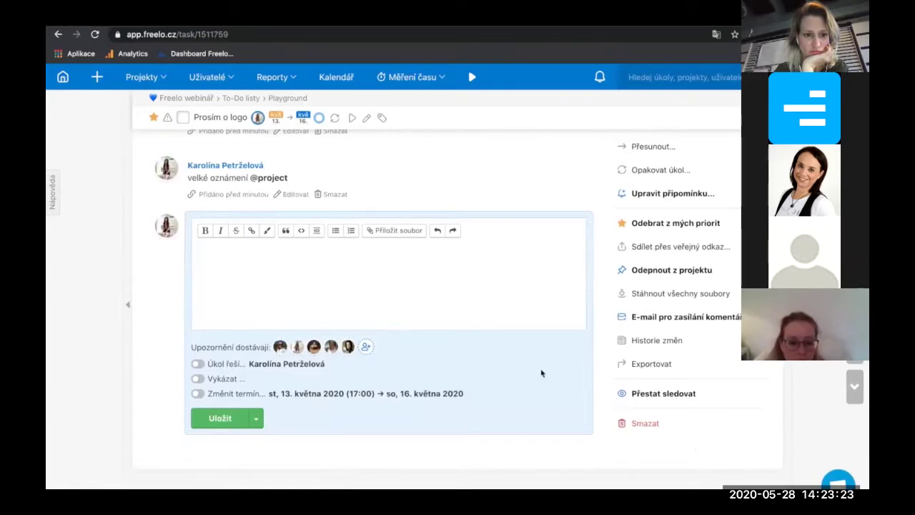
Set the priority of the Prosím o logo task to Vysoká priorita and change it to Nízká priorita
scroll(547, 374, "up", 1)
scroll(547, 374, "up", 10)
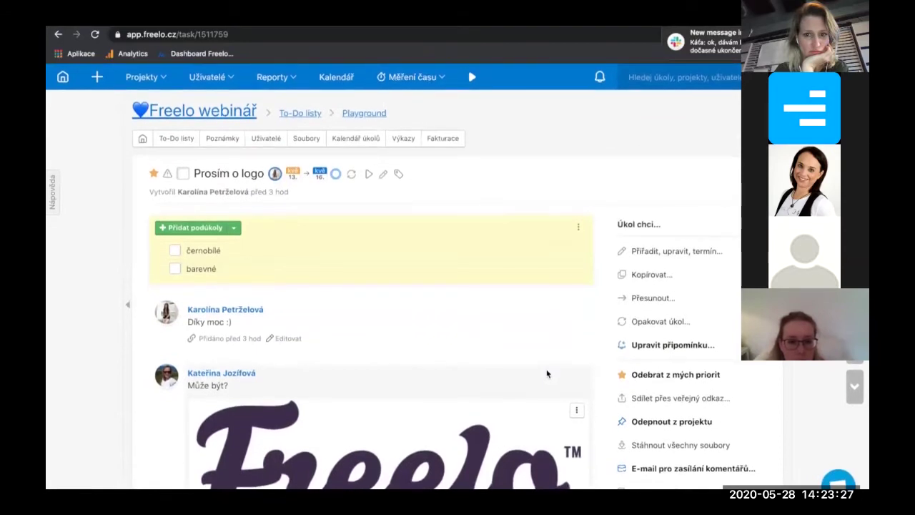
left_click(167, 175)
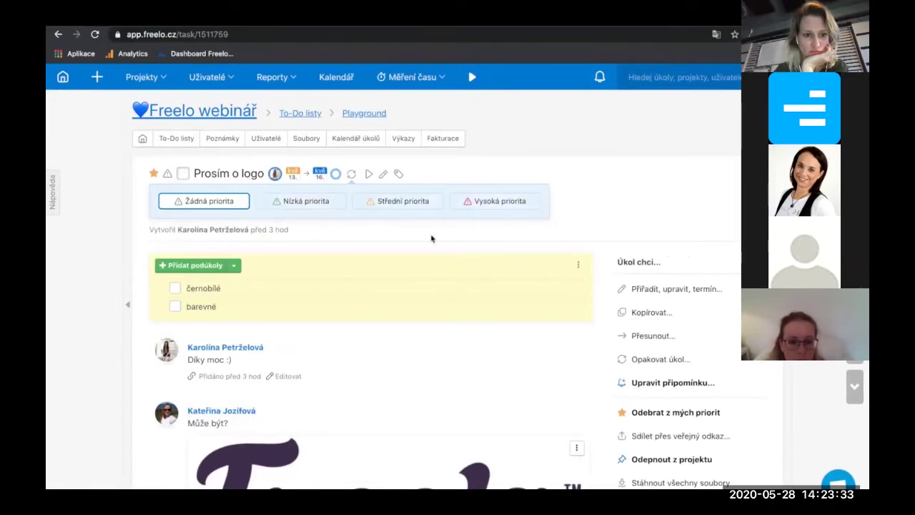
left_click(469, 208)
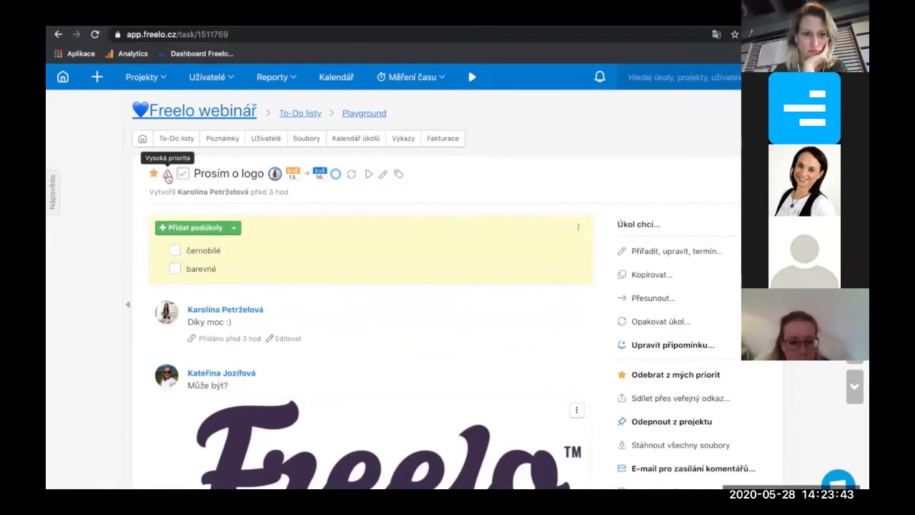
left_click(168, 176)
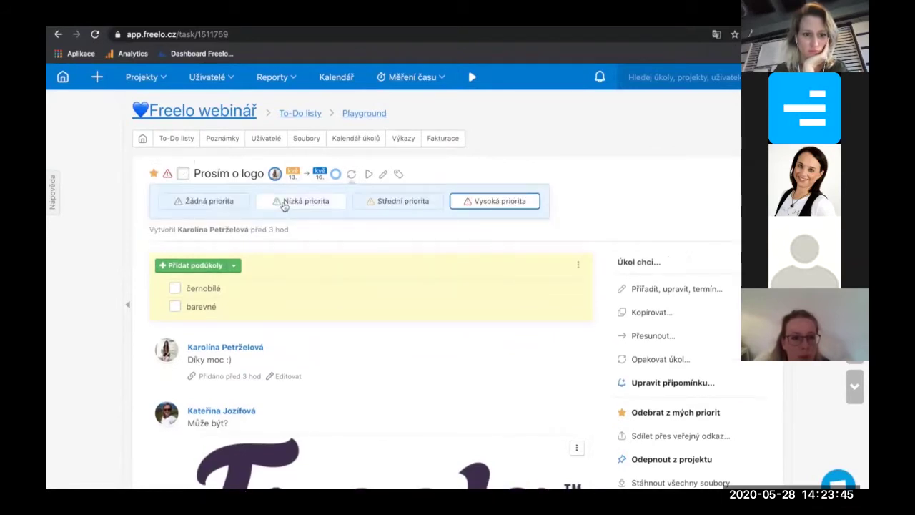
left_click(284, 203)
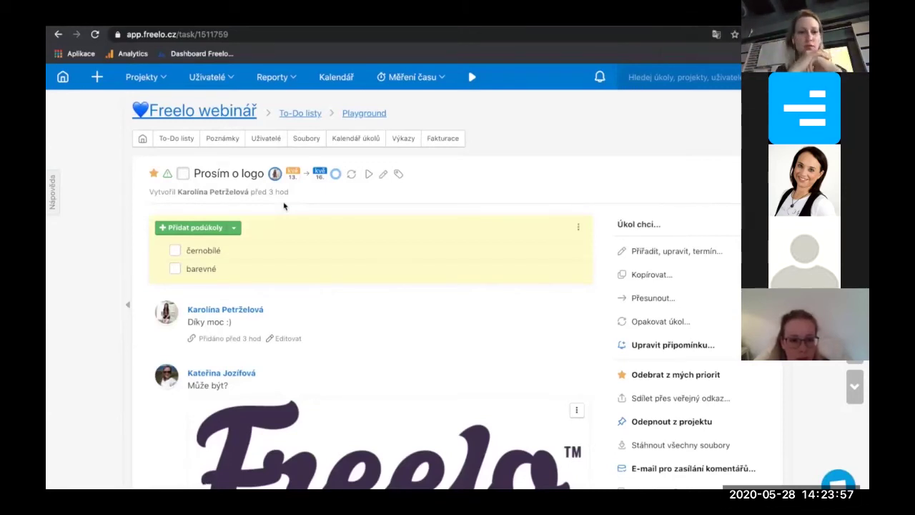
Create a new blue label named "hotové" and add it to the Prosím o logo task
left_click(399, 175)
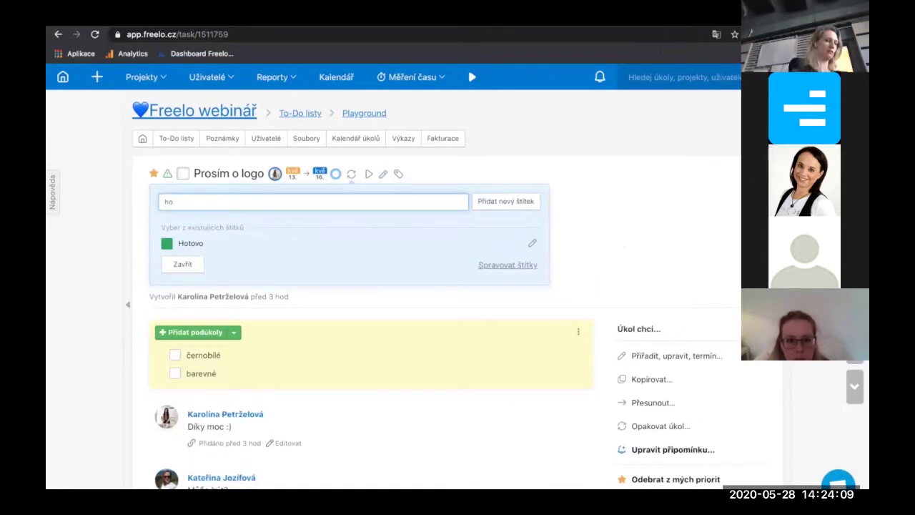
type("é")
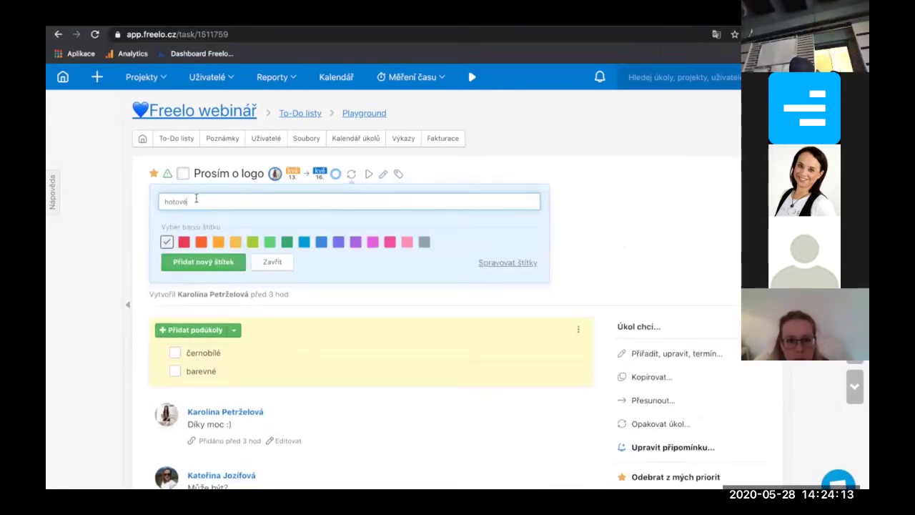
left_click(322, 244)
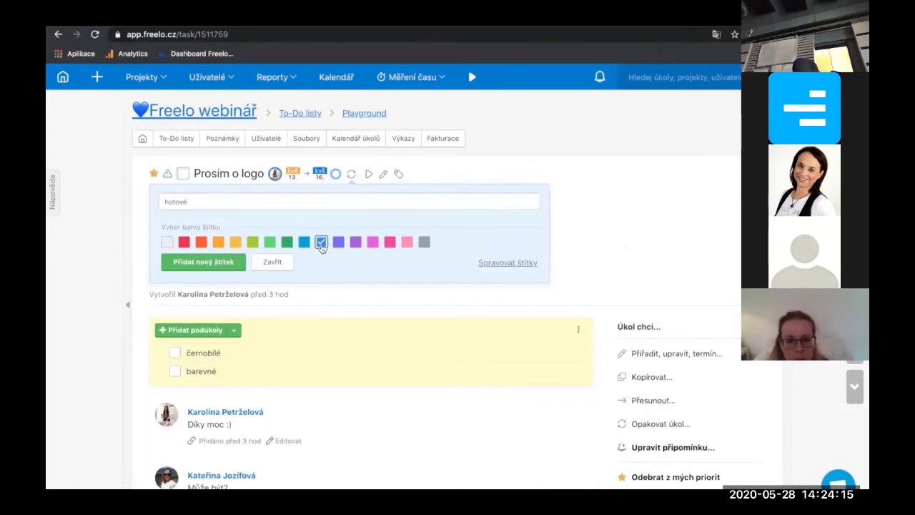
left_click(207, 261)
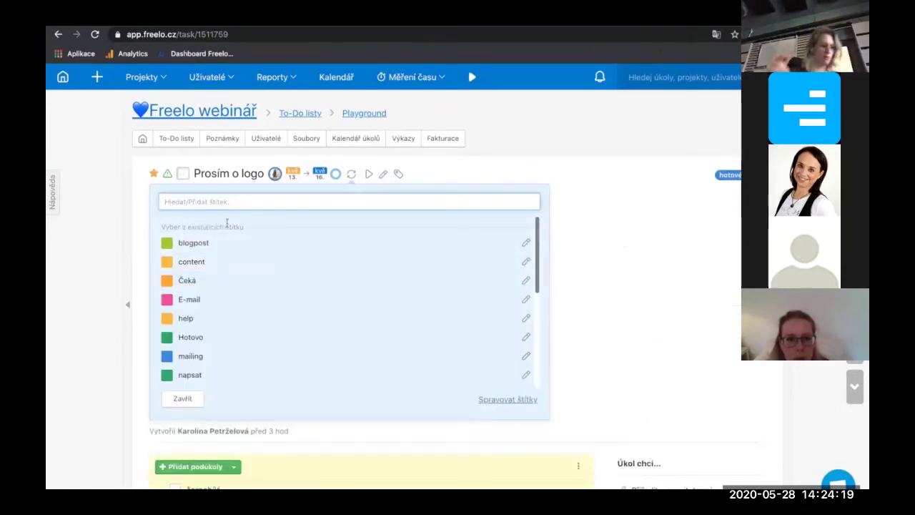
Add the existing labels content and WIP to the task and close the label picker
scroll(257, 265, "down", 1)
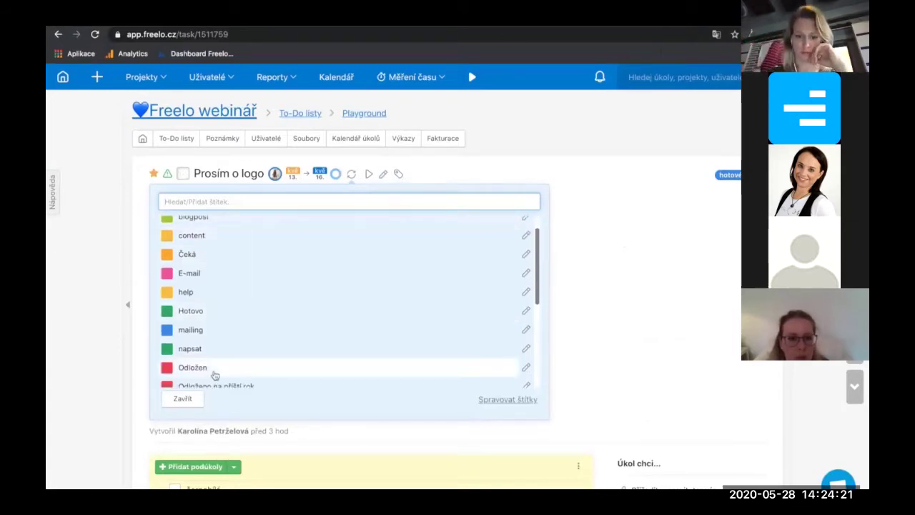
scroll(219, 242, "up", 1)
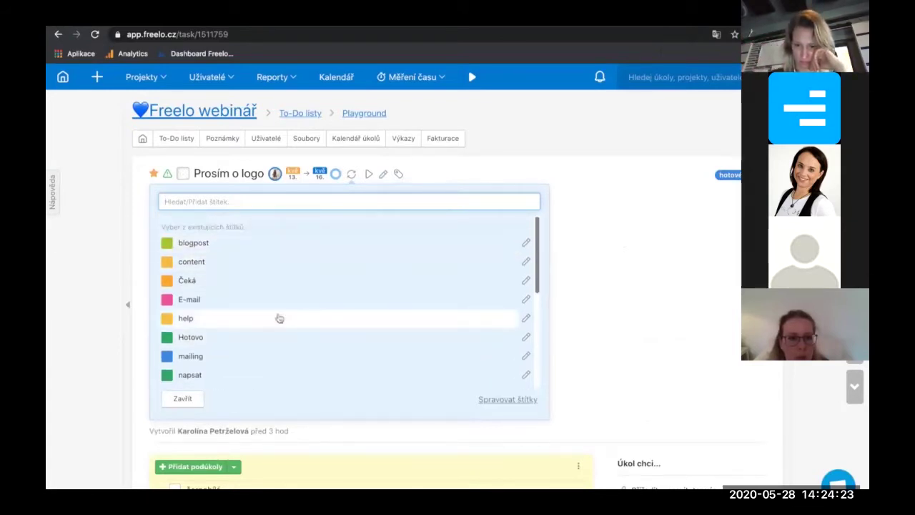
left_click(210, 265)
scroll(229, 286, "down", 3)
scroll(240, 301, "down", 2)
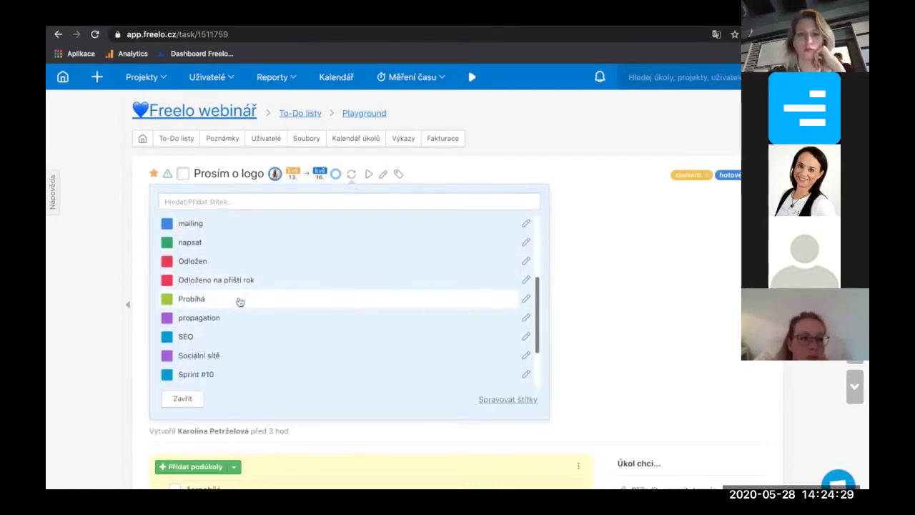
scroll(240, 302, "down", 1)
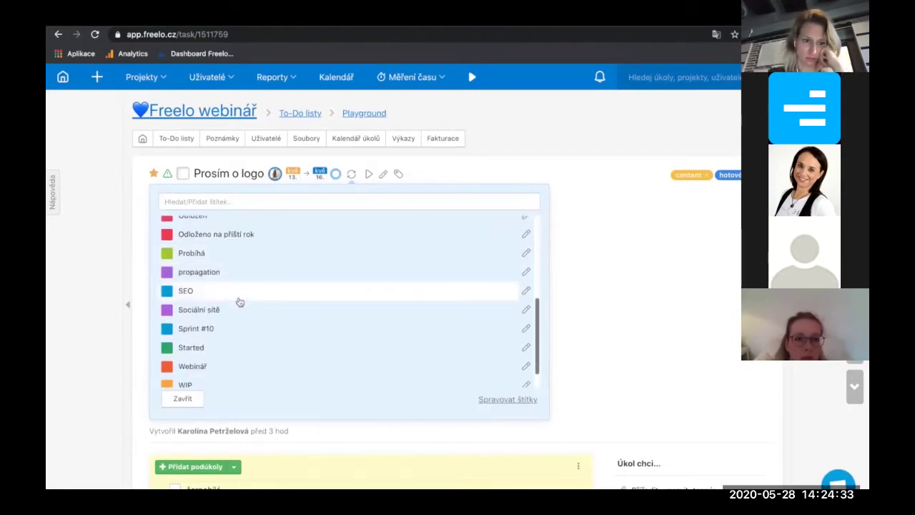
scroll(206, 362, "down", 1)
left_click(207, 362)
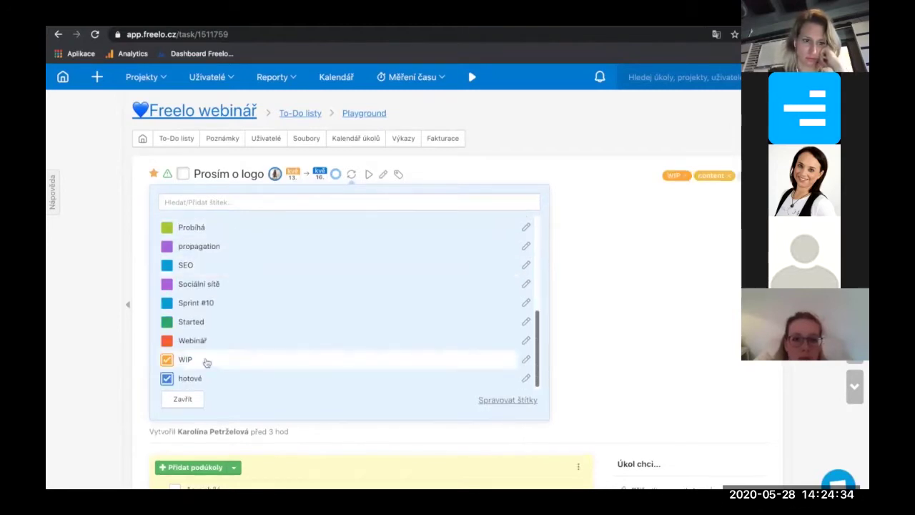
left_click(183, 399)
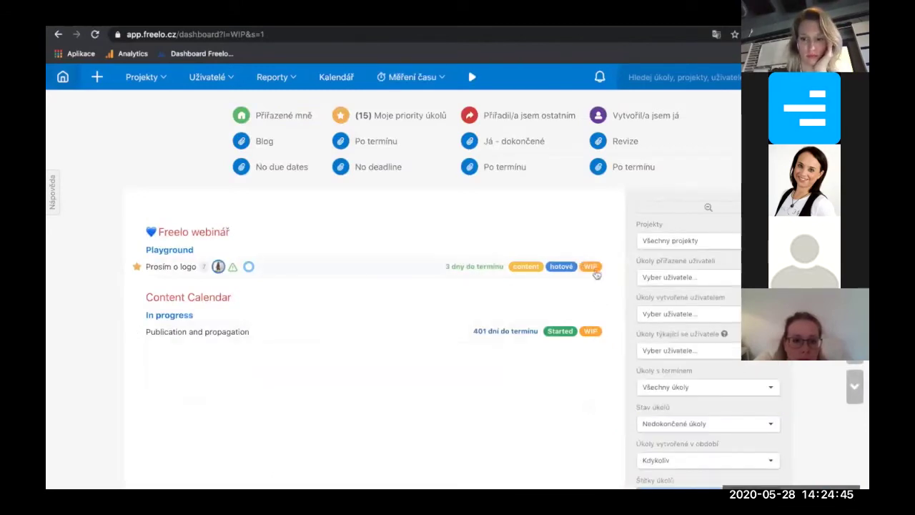
Return to the Prosím o logo task and log two work entries at 400 Kč per hour, one of 1.5 hours and one of 20 minutes
left_click(60, 35)
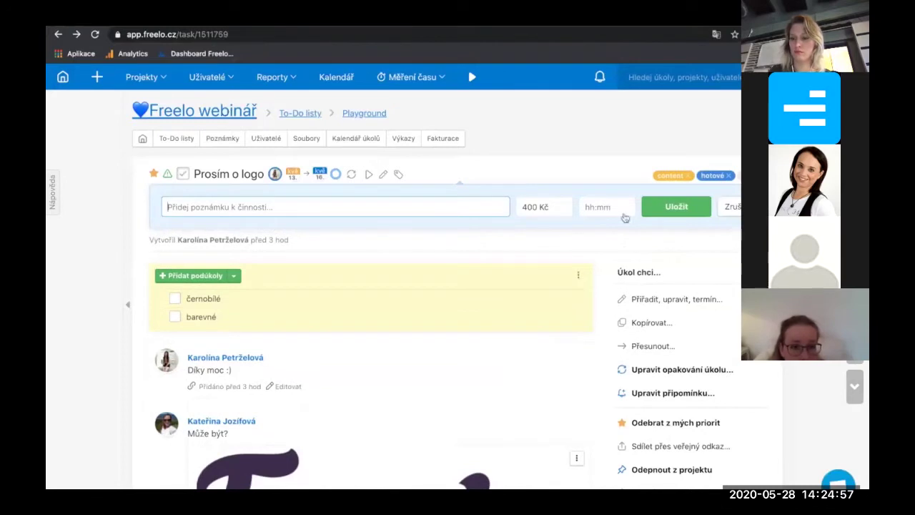
left_click(529, 207)
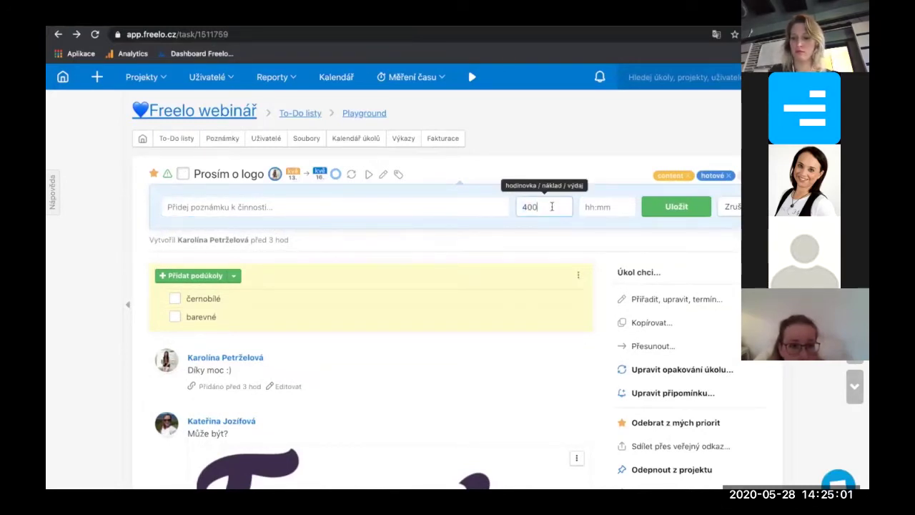
left_click(594, 207)
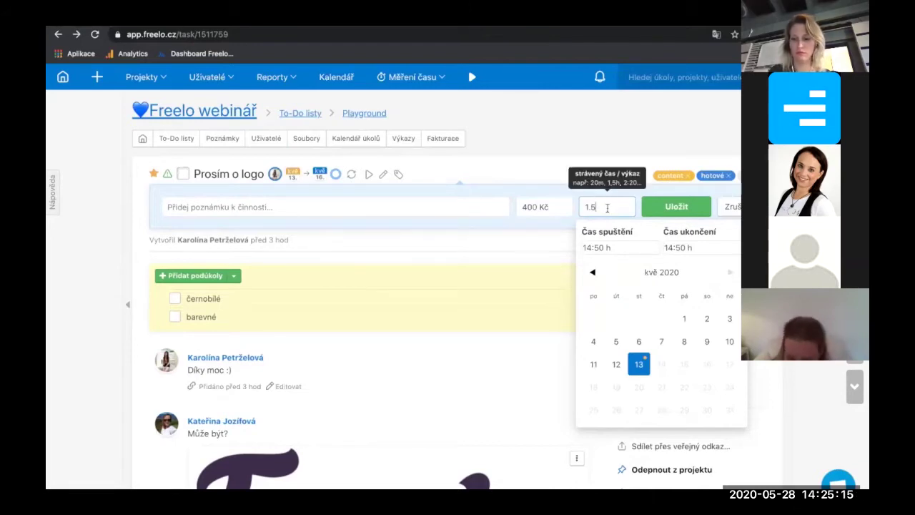
left_click(670, 207)
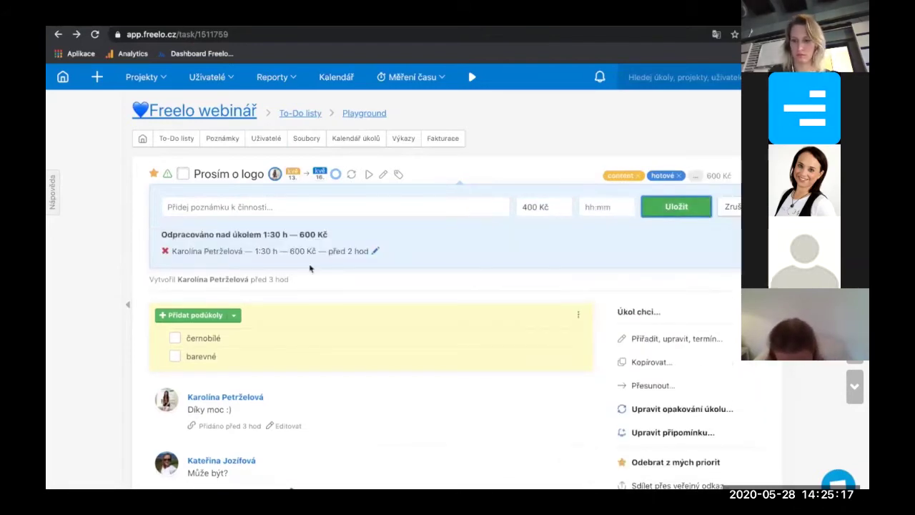
double_click(292, 251)
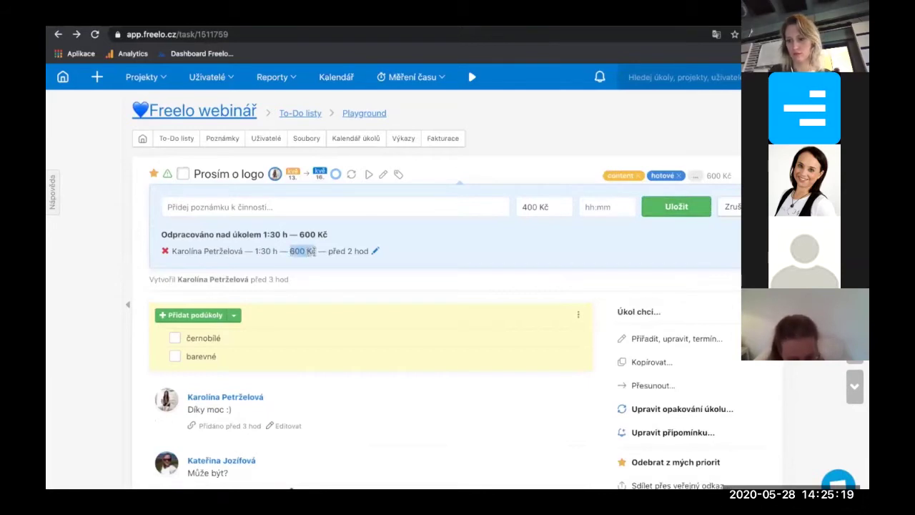
left_click(597, 205)
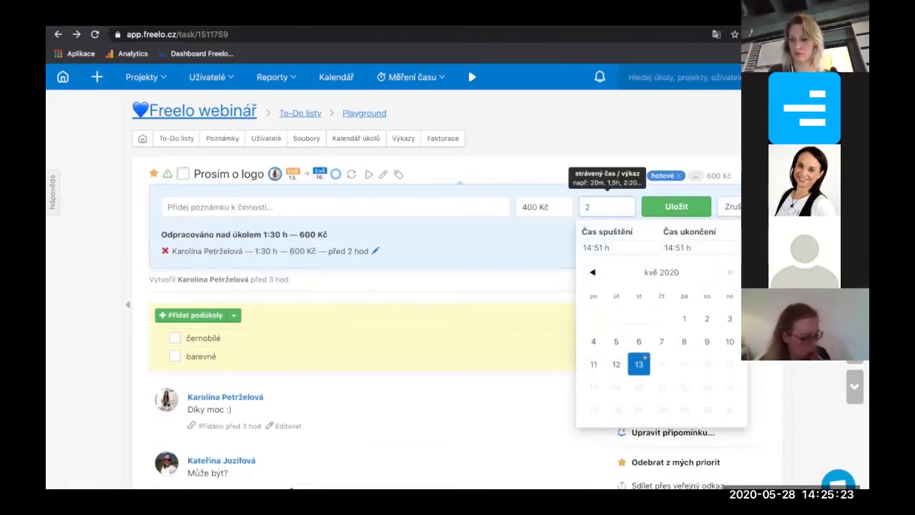
key("Return")
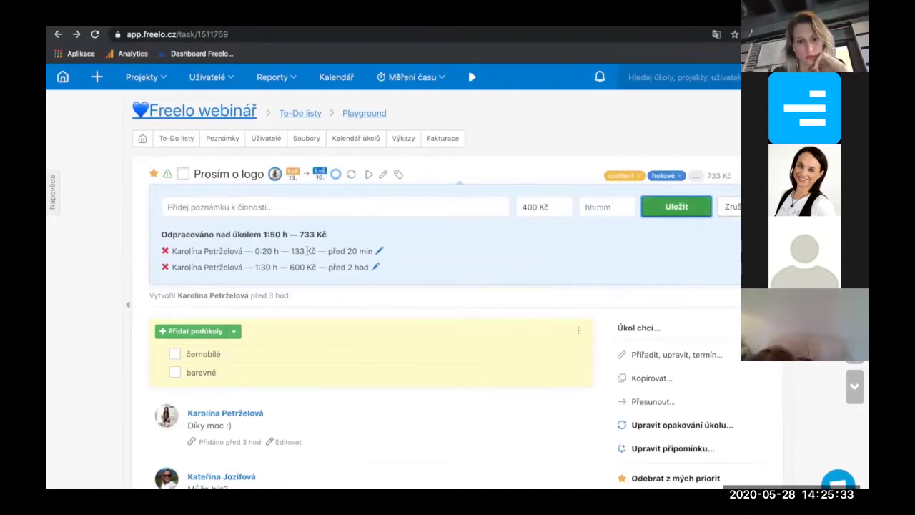
Record a 2000 Kč expense on the task with the note "licenční poplatek", show the entry's note and close the work log
left_click(529, 205)
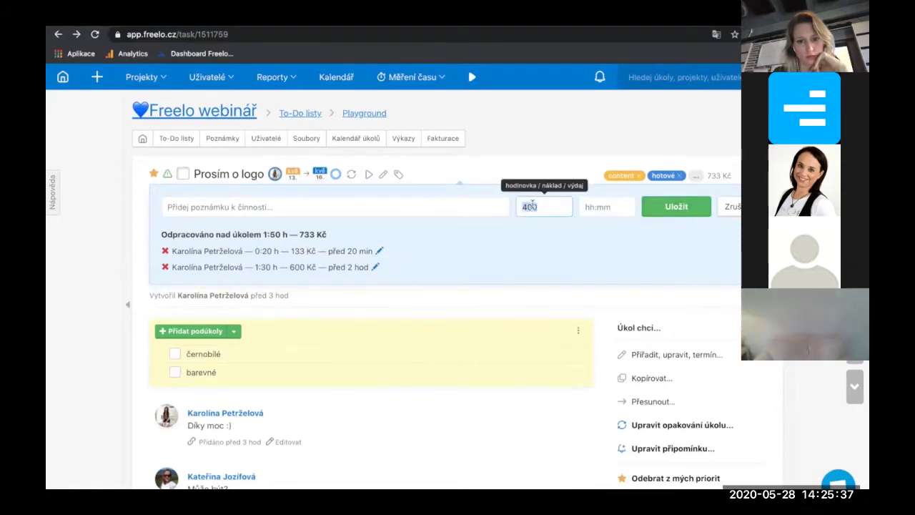
type("2000")
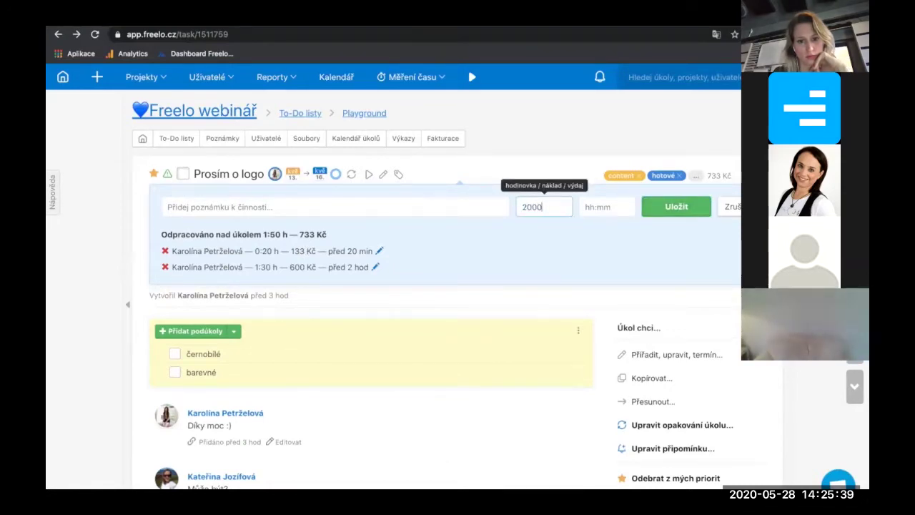
left_click(602, 206)
left_click(471, 212)
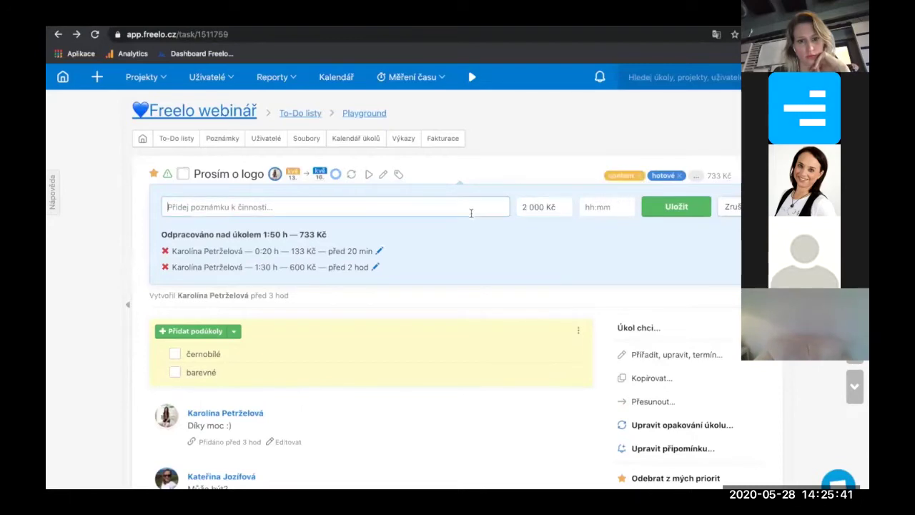
type("li")
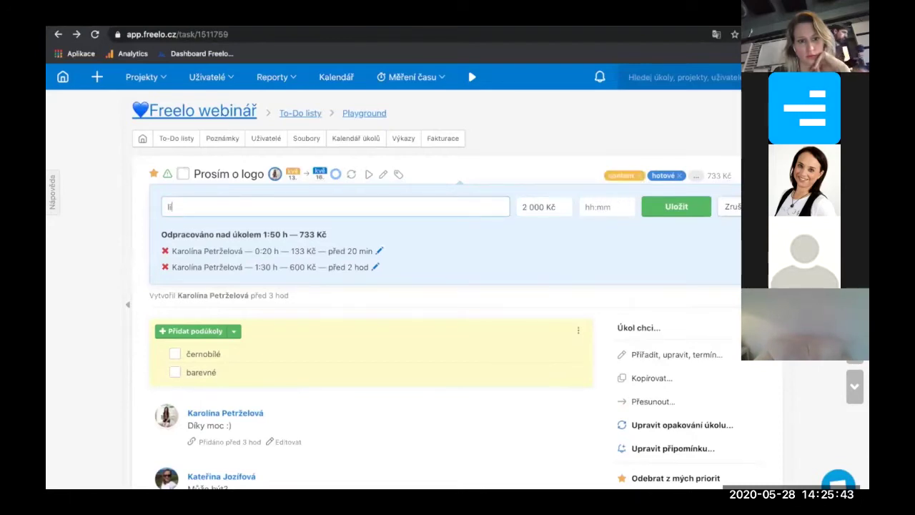
type("cenční poplatek")
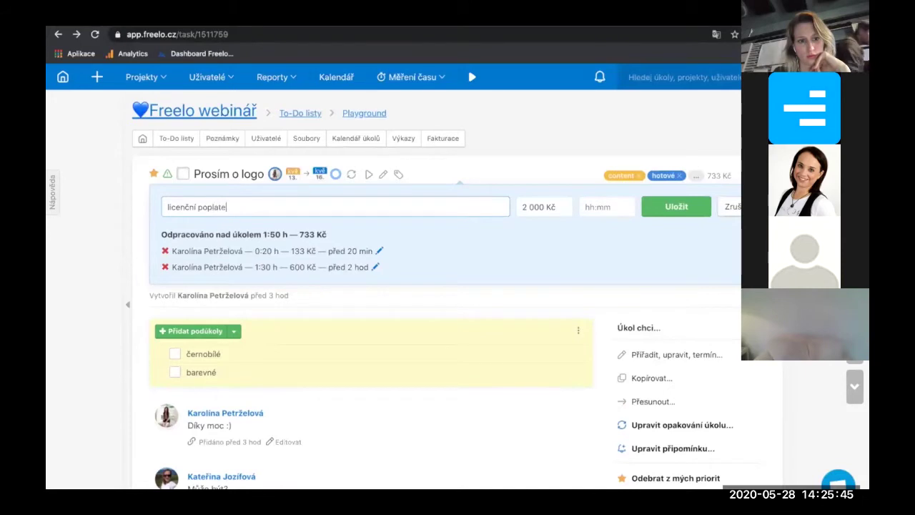
left_click(685, 214)
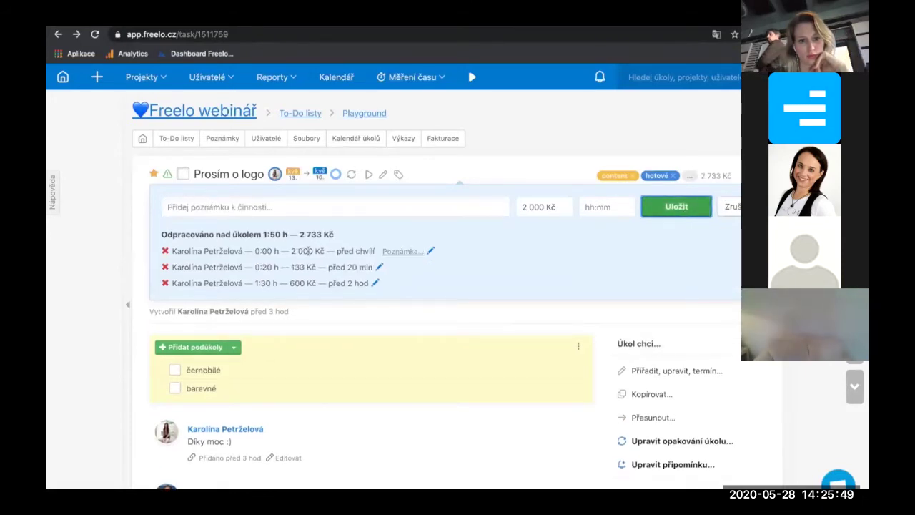
left_click(399, 251)
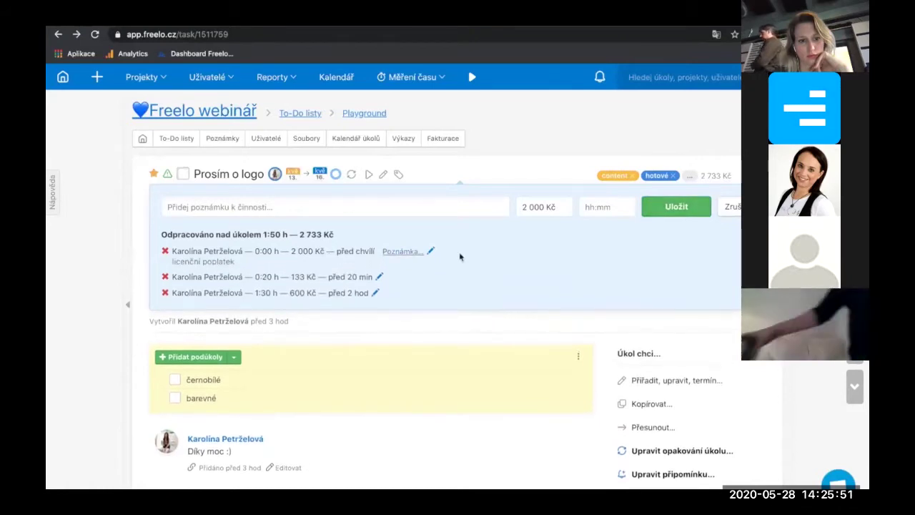
key("Escape")
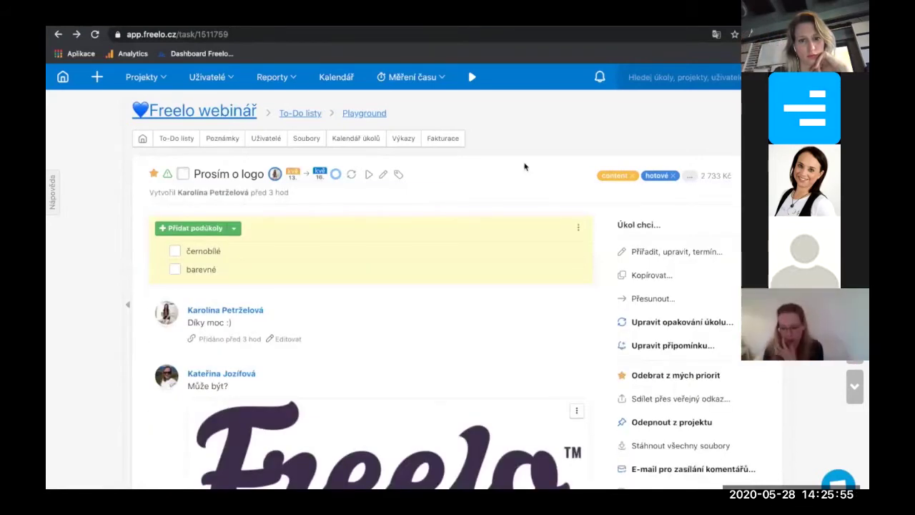
Start time tracking on the Prosím o logo task and stop it from the Freelo webinář project's task list
left_click(369, 175)
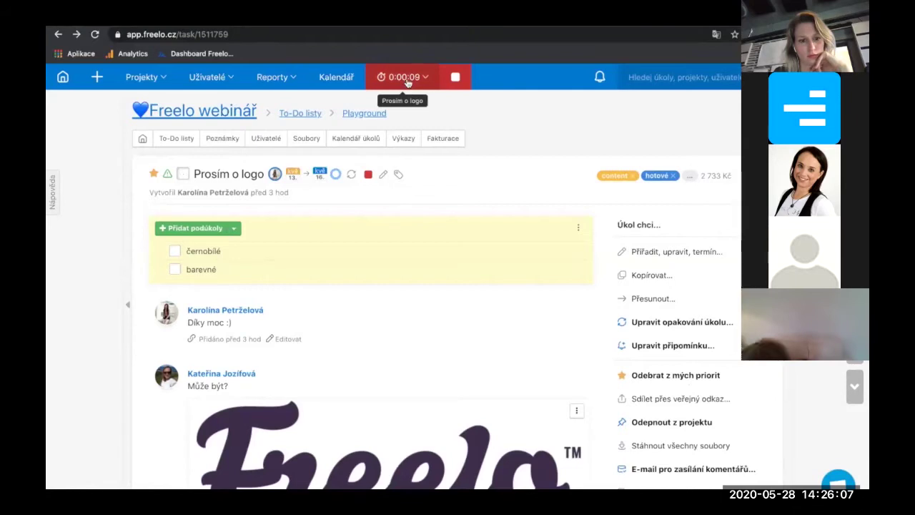
left_click(229, 118)
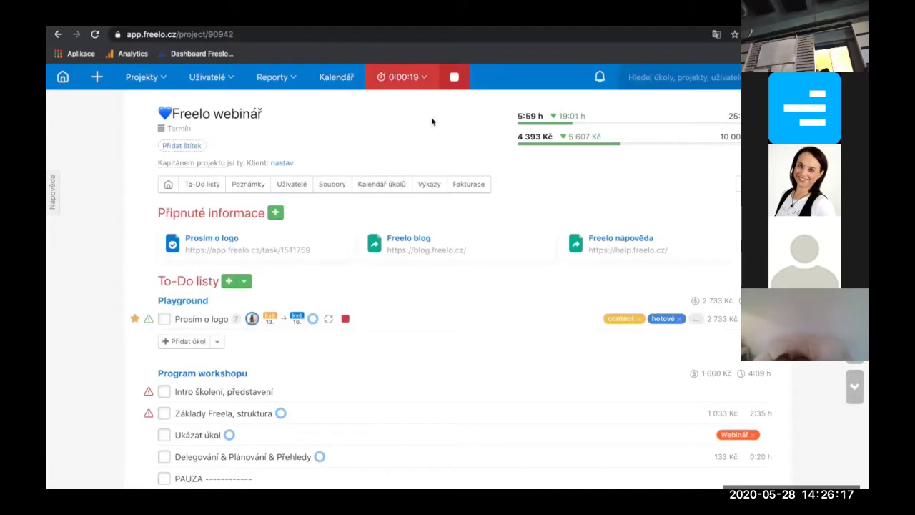
scroll(431, 121, "down", 1)
scroll(431, 122, "down", 2)
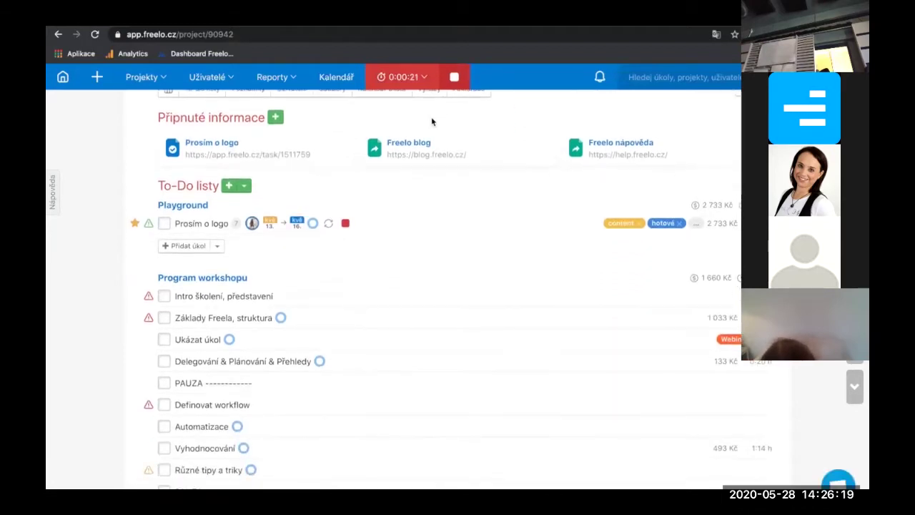
left_click(345, 224)
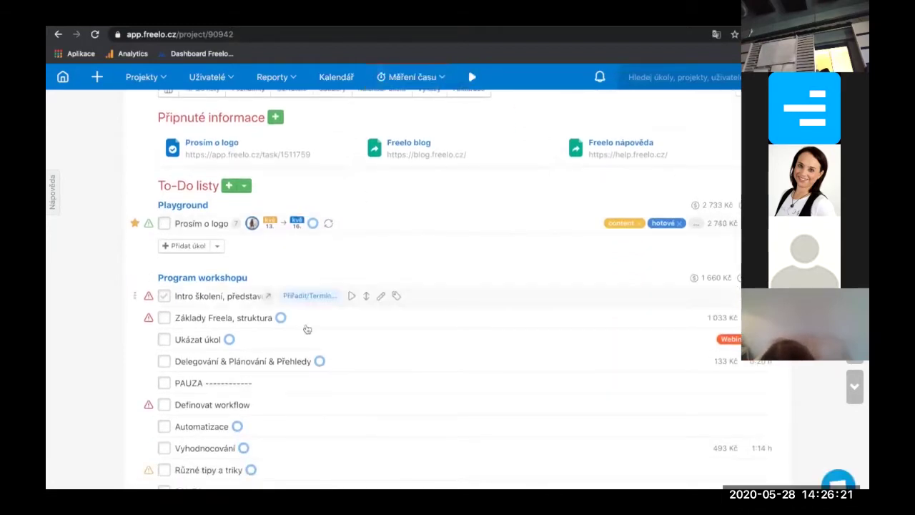
Start and stop time tracking on the Automatizace task, and check the project's overall time and cost budget
left_click(365, 319)
scroll(364, 321, "down", 1)
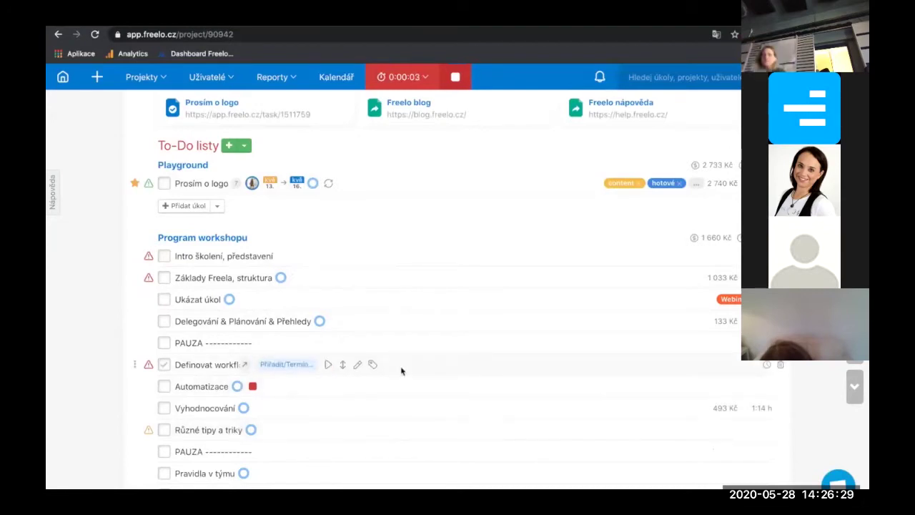
left_click(455, 76)
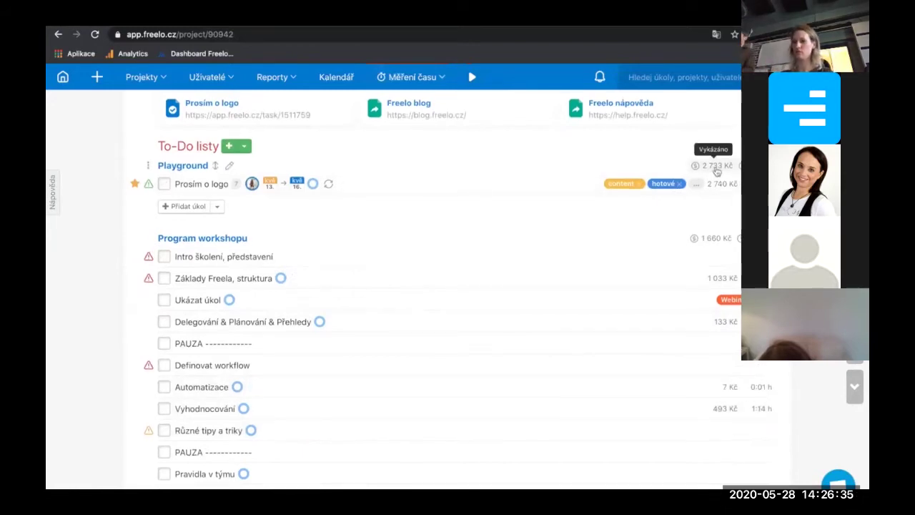
scroll(717, 171, "up", 2)
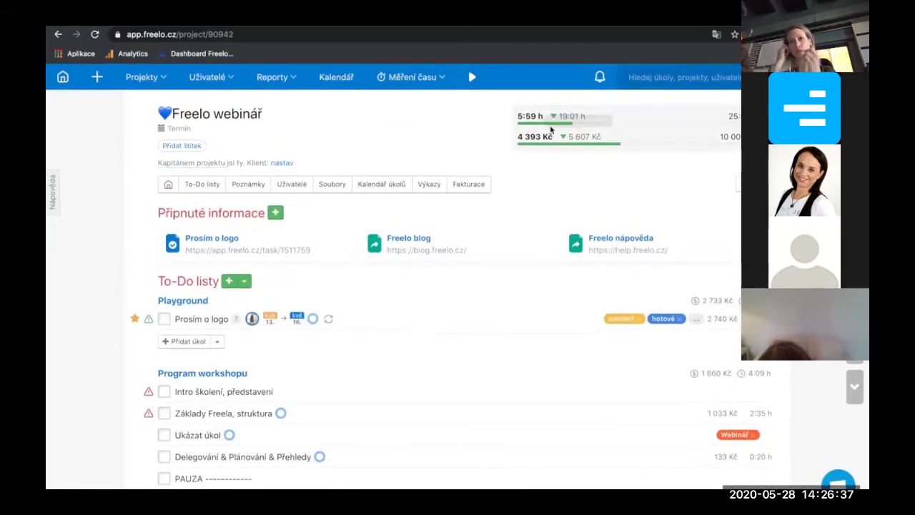
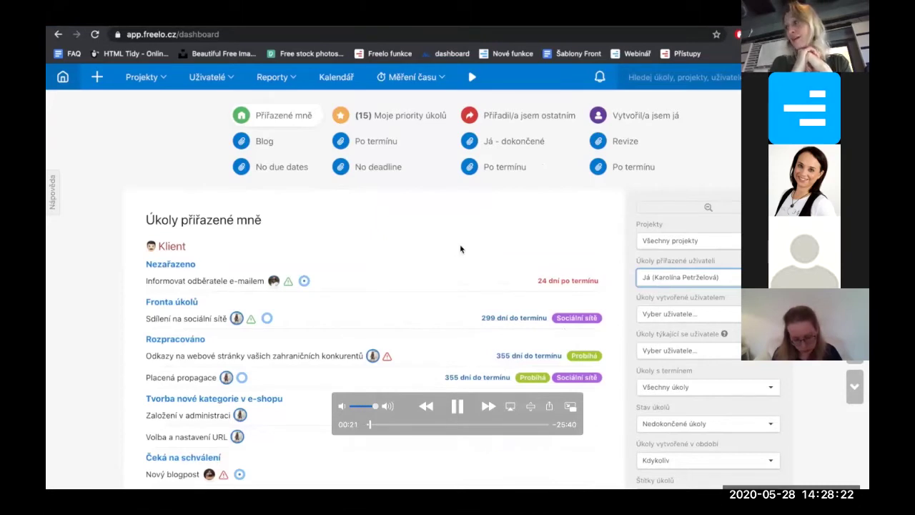
Capture a screenshot of the dashboard's upper area, from the blue header down to the Fronta úkolů tasks, about 1005 by 465 pixels
key("super+shift+4")
left_click_drag(47, 64, 620, 327)
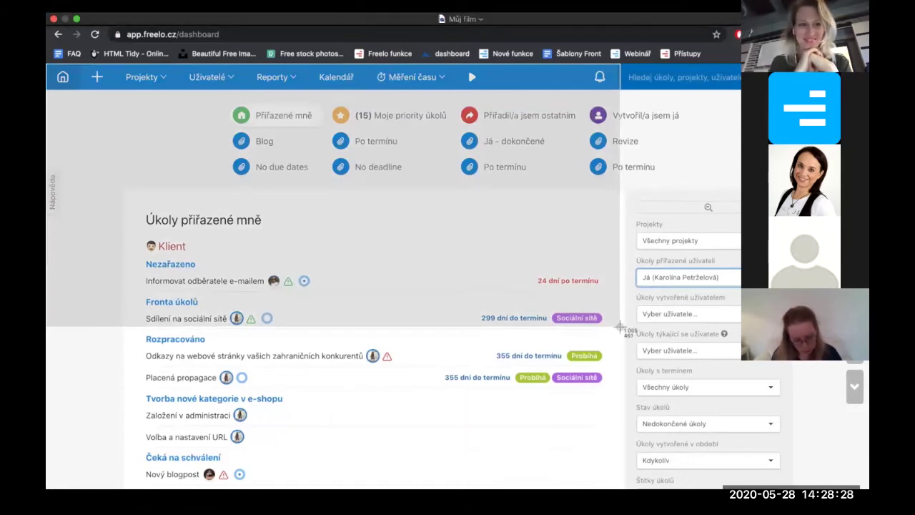
left_click_drag(620, 326, 620, 331)
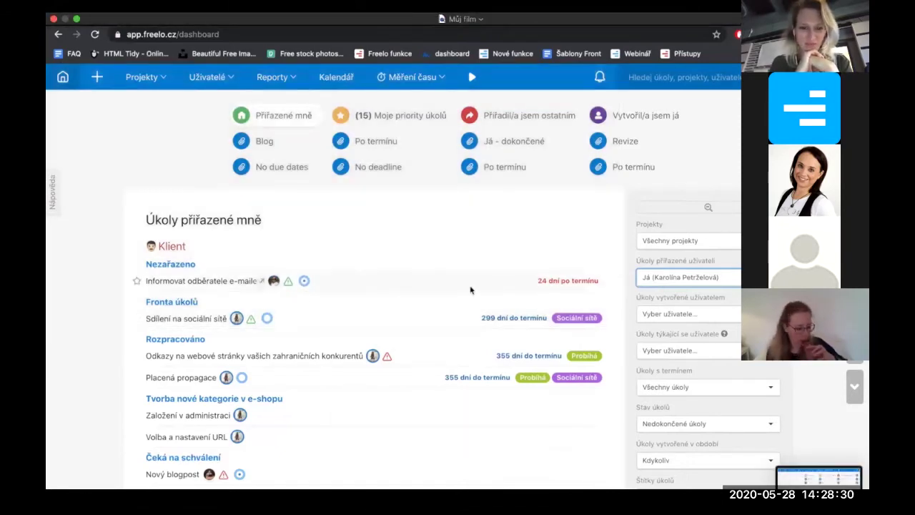
Open the Sdílení na sociální sítě task and attach the captured dashboard screenshot to a new comment
left_click(190, 318)
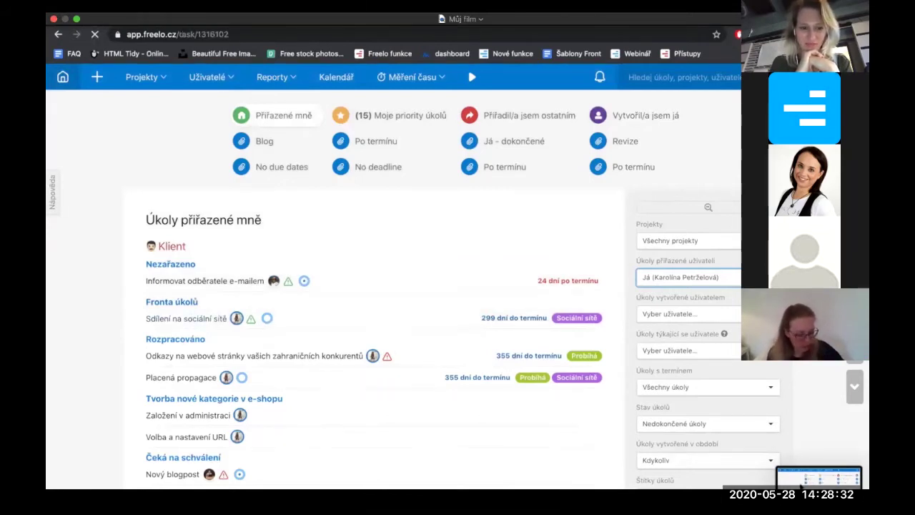
left_click_drag(819, 478, 420, 463)
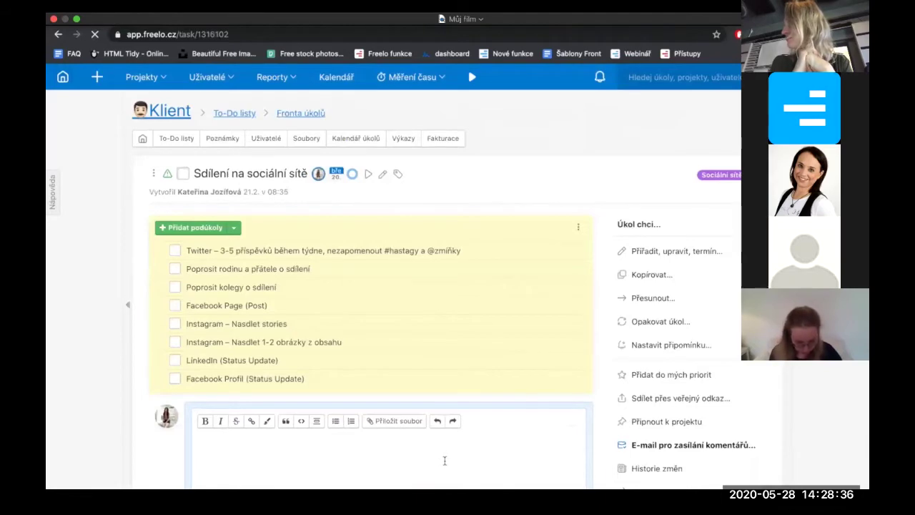
left_click(445, 459)
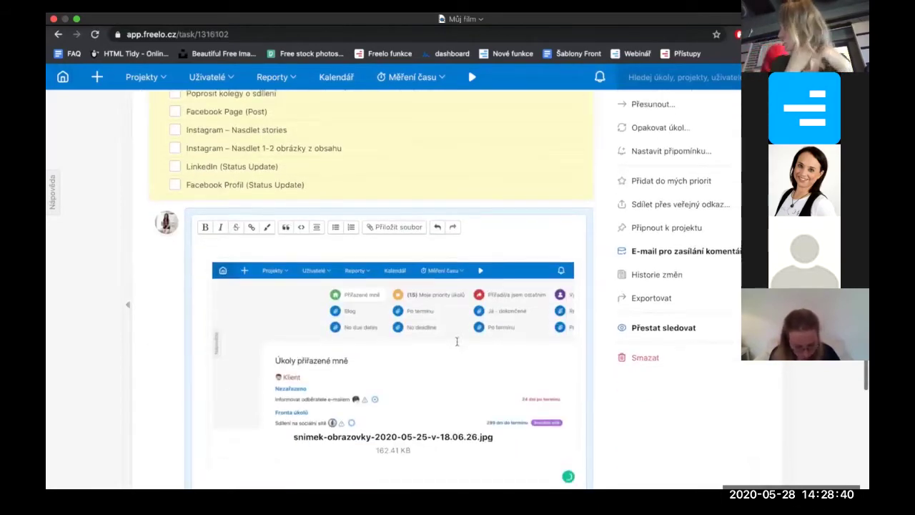
Capture a screenshot of the task's title and yellow subtask list and insert it into the comment beside the dashboard image
scroll(231, 401, "up", 5)
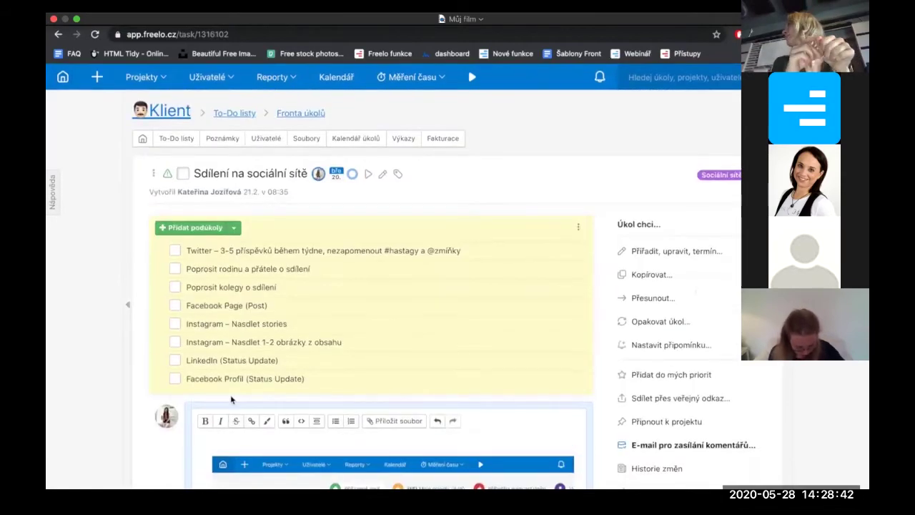
key("super+shift+4")
left_click_drag(138, 161, 617, 410)
scroll(601, 403, "down", 5)
scroll(601, 402, "down", 1)
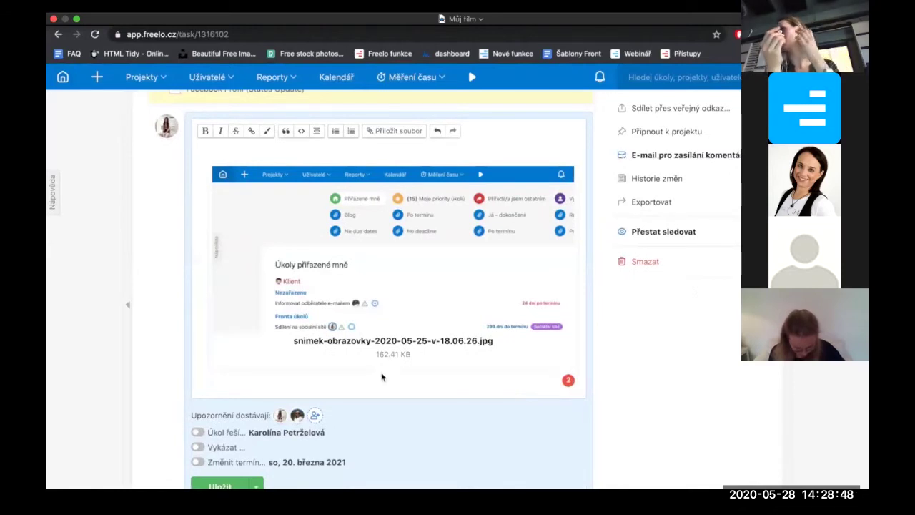
key("super+v")
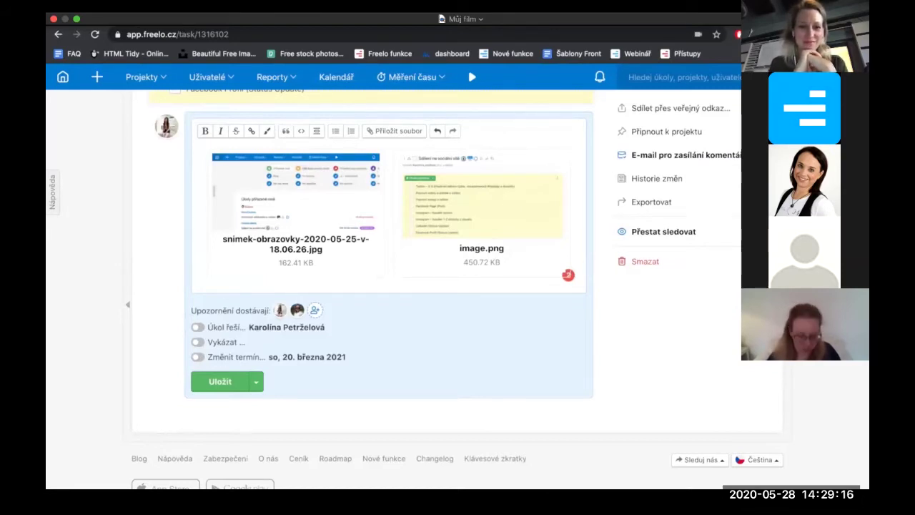
Start a Loom Screen+Cam recording of the full desktop, sharing the entire screen
key("alt+shift+l")
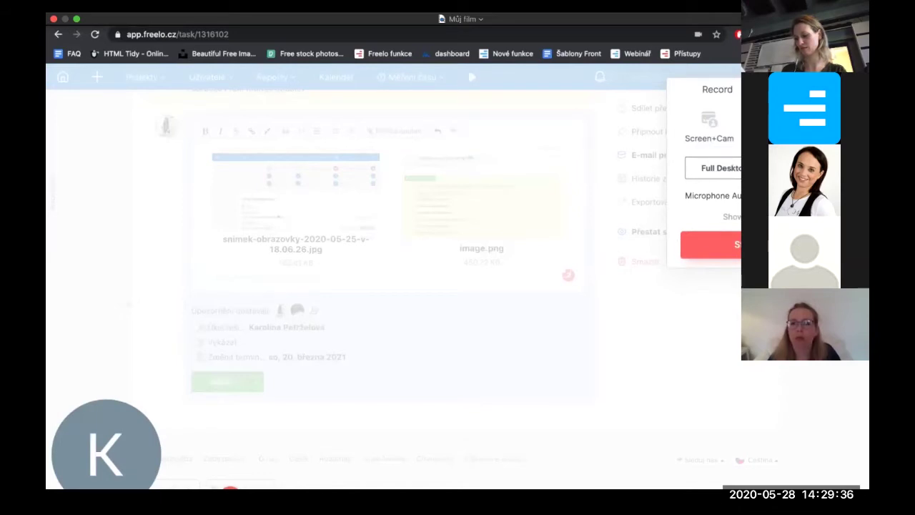
left_click(737, 247)
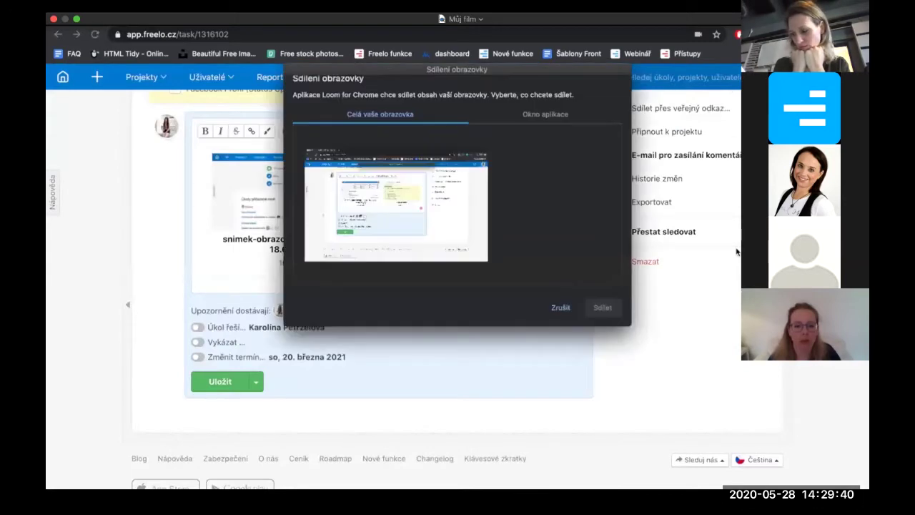
left_click(463, 200)
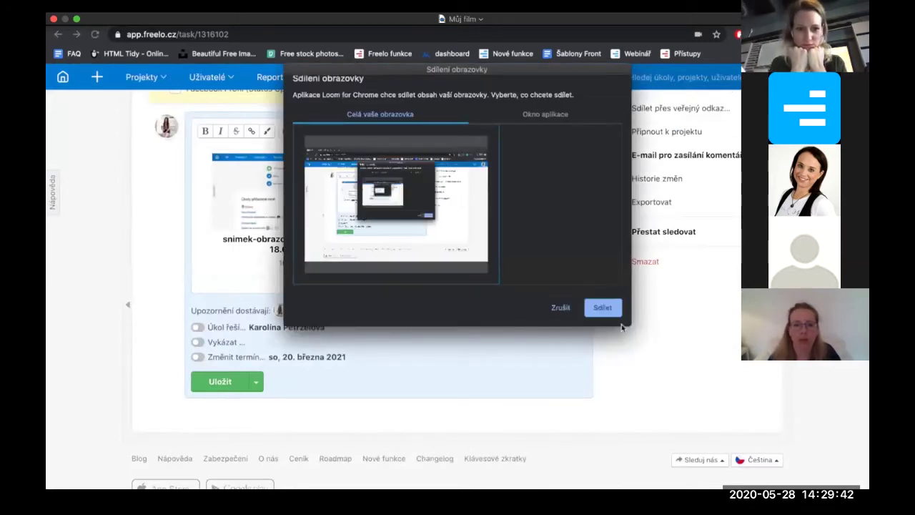
left_click(606, 309)
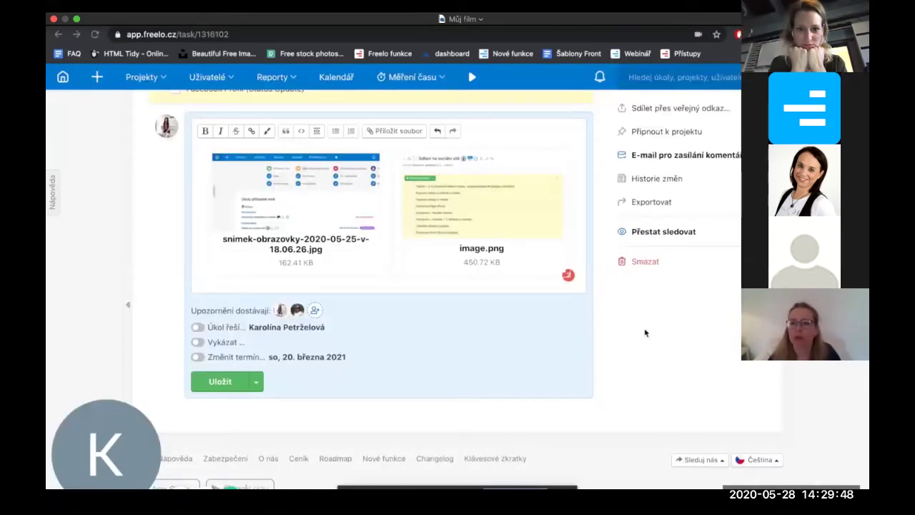
While recording, show the top of the task, open freelo.cz in a new browser tab and browse its homepage
scroll(645, 332, "up", 5)
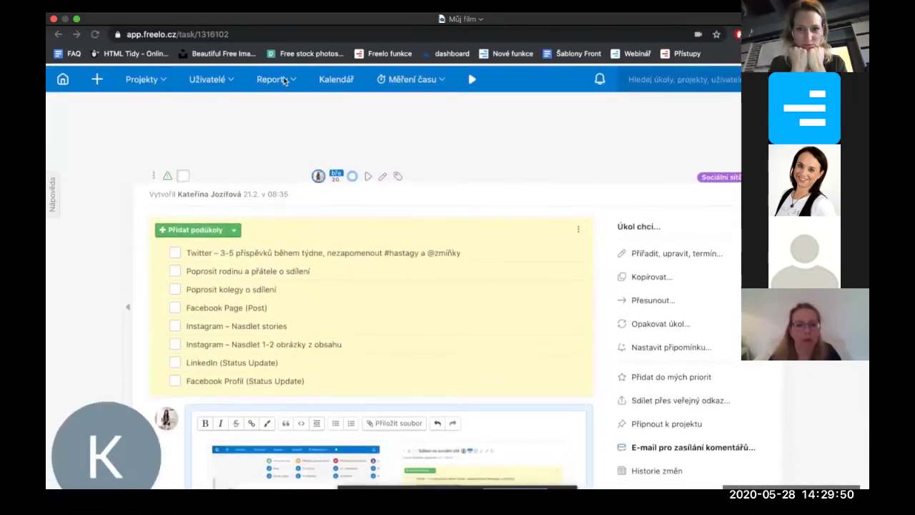
key("super+t")
type("freelo.cz")
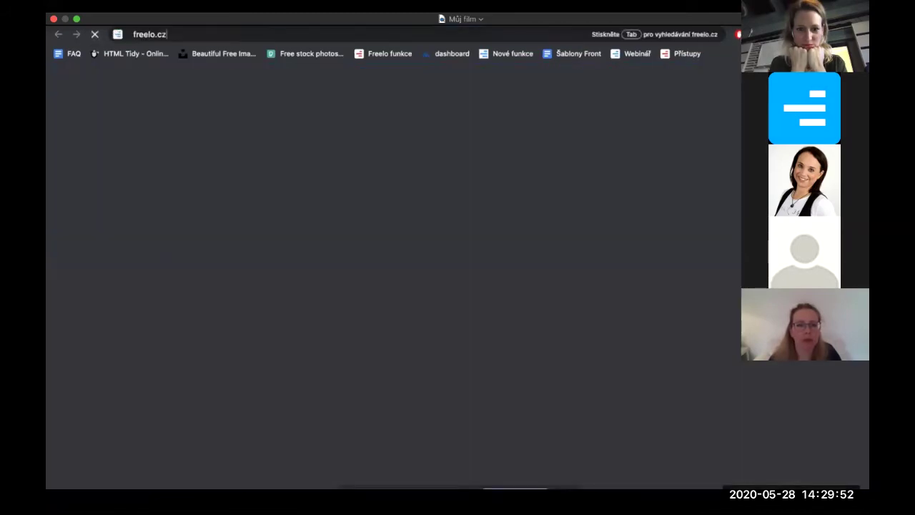
key("Return")
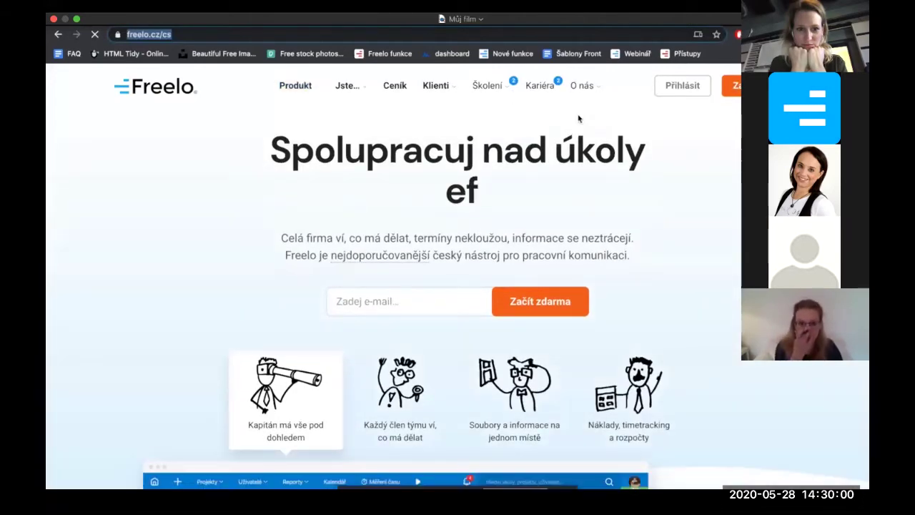
scroll(579, 118, "down", 3)
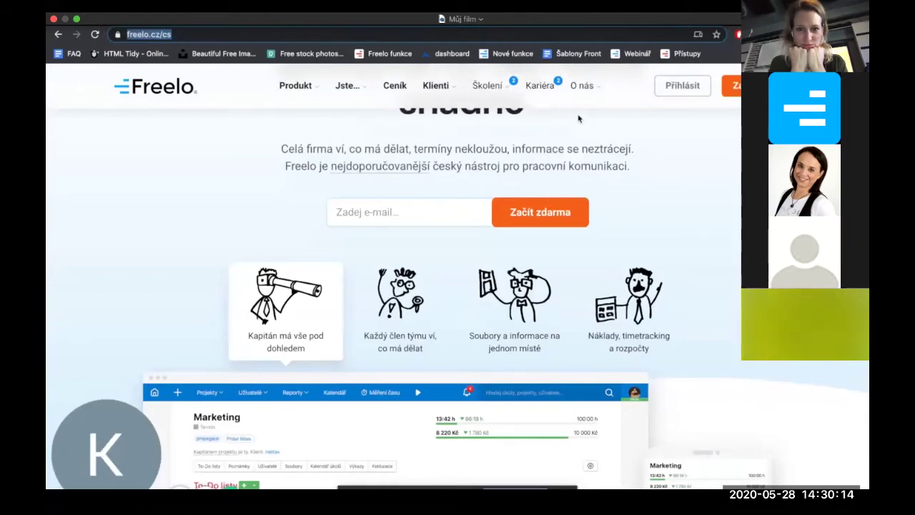
scroll(579, 118, "up", 3)
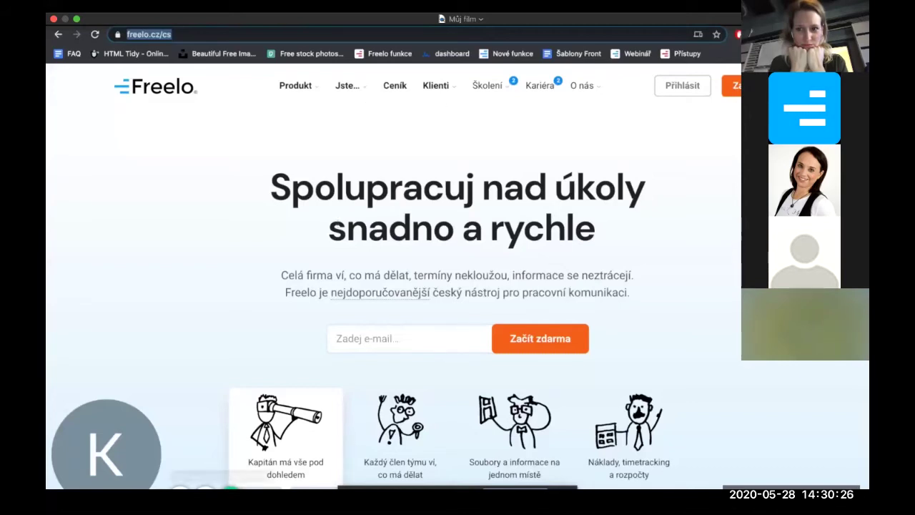
Dismiss the prompt to cancel the recording and finish the Loom recording instead
left_click(213, 490)
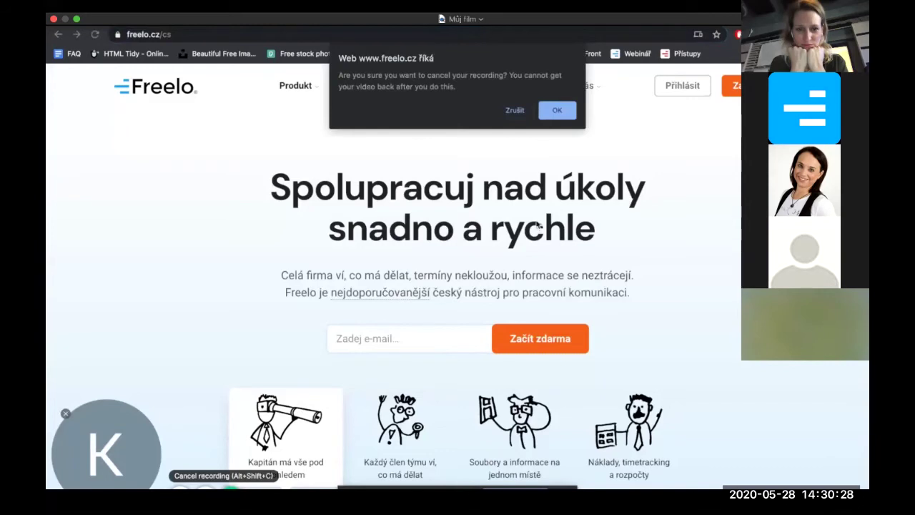
left_click(515, 111)
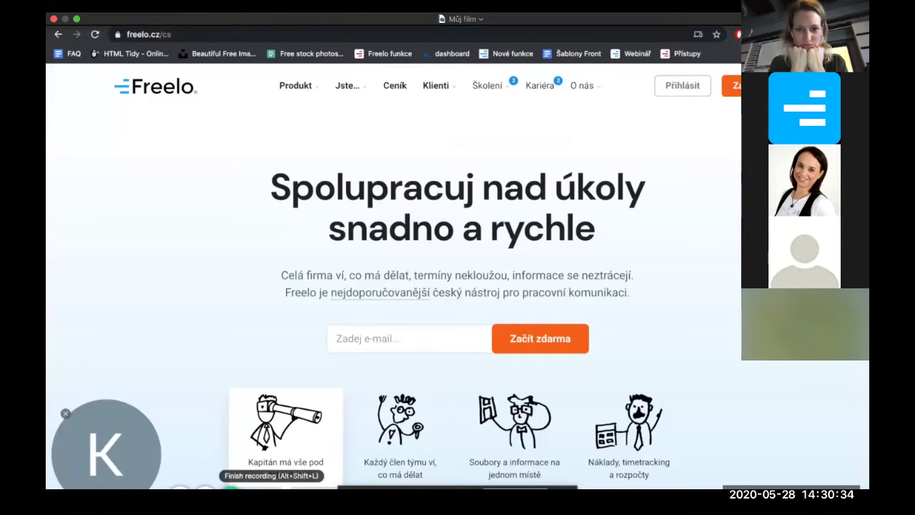
left_click(230, 490)
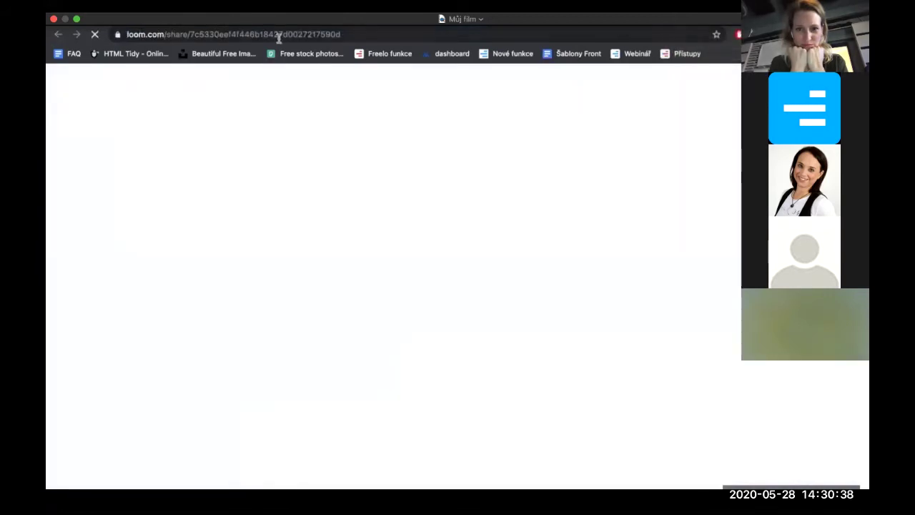
Copy the Loom video's share link and paste it into the task comment below the two images
left_click(382, 33)
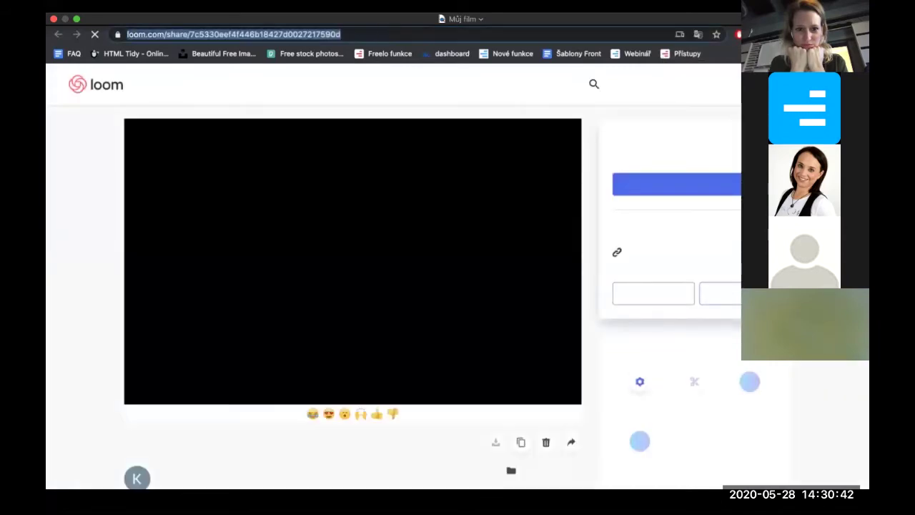
key("ctrl+Tab")
scroll(321, 273, "down", 5)
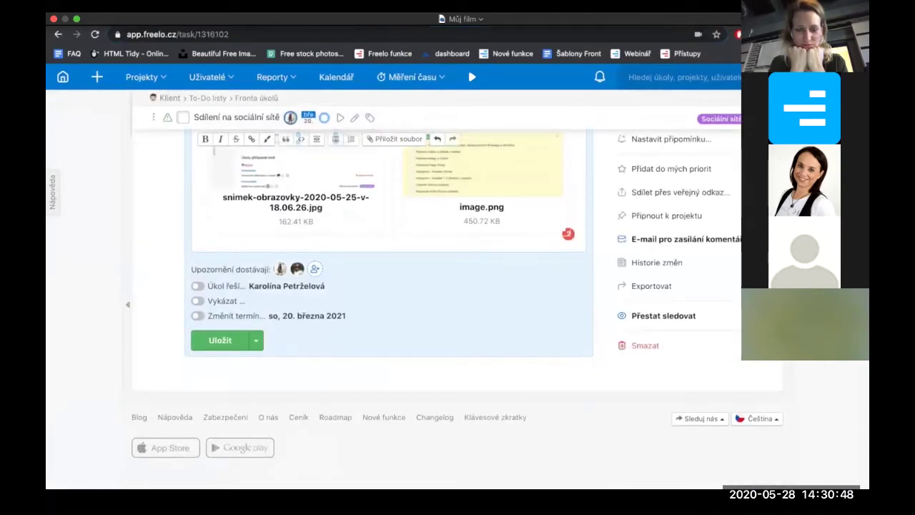
key("super+v")
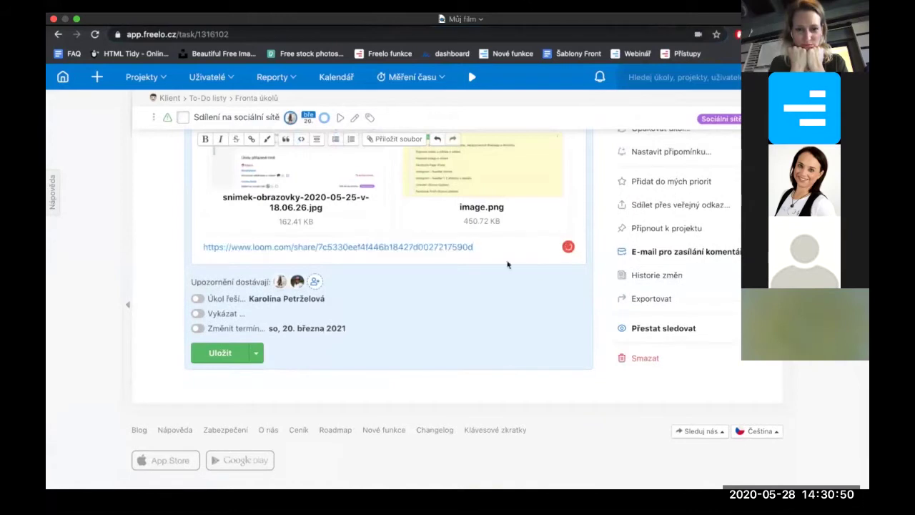
Switch off the comment notification for the other active follower and save the comment
left_click(315, 281)
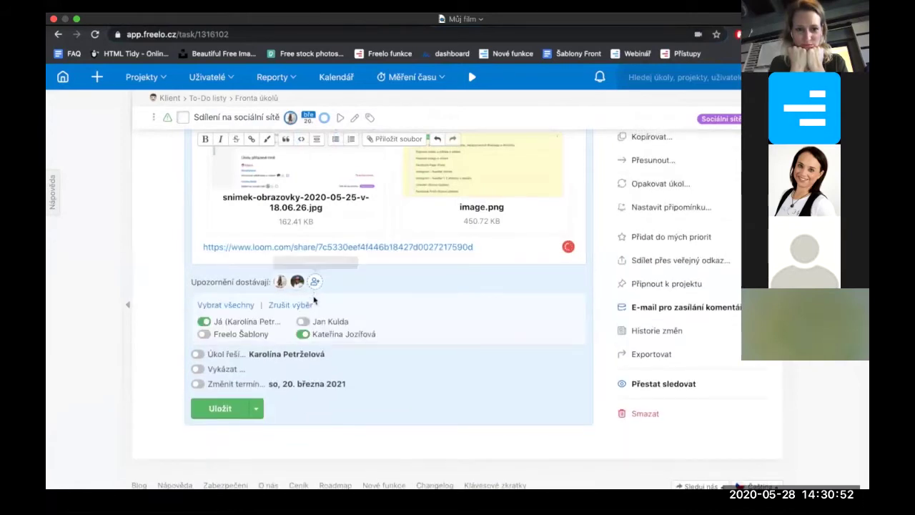
left_click(304, 335)
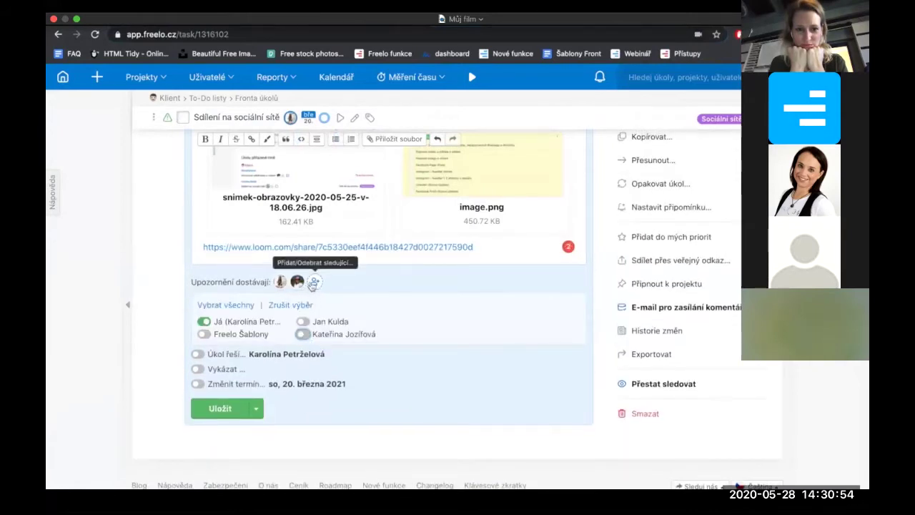
left_click(314, 283)
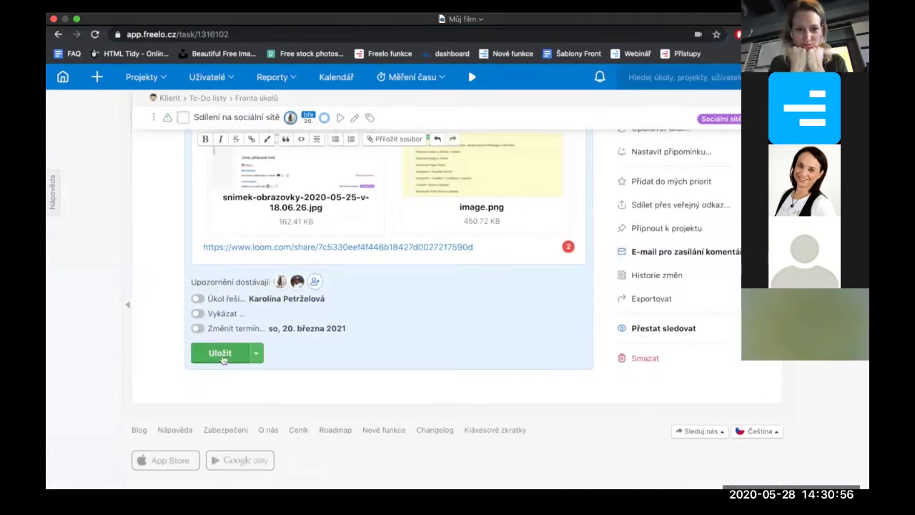
left_click(222, 356)
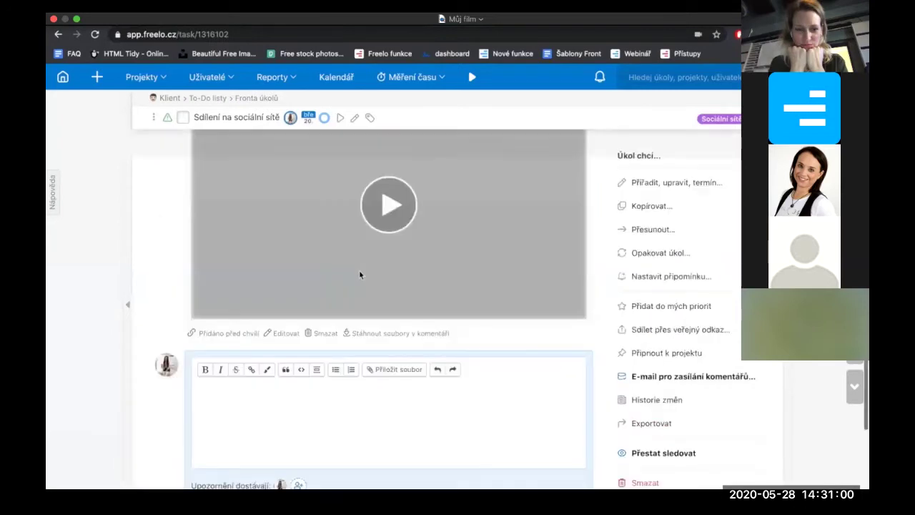
Play the Loom video embedded in the saved comment
scroll(359, 275, "up", 2)
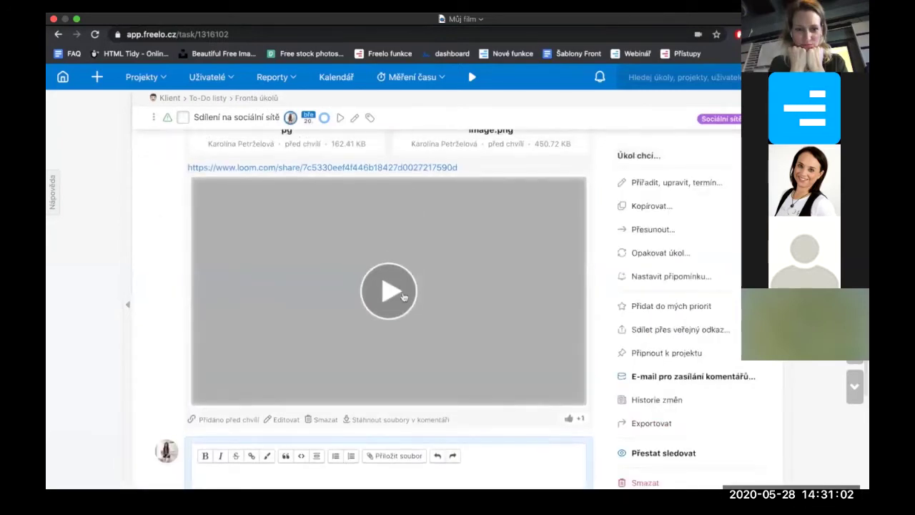
left_click(399, 293)
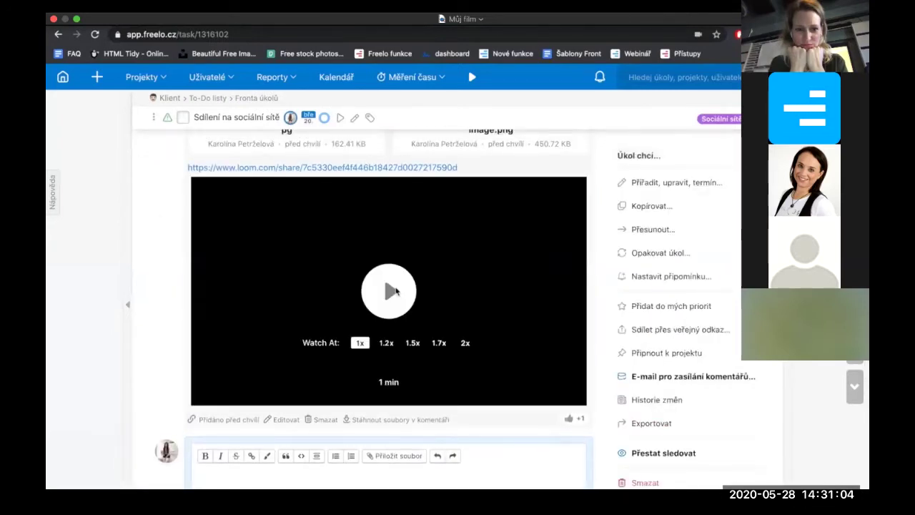
left_click(391, 291)
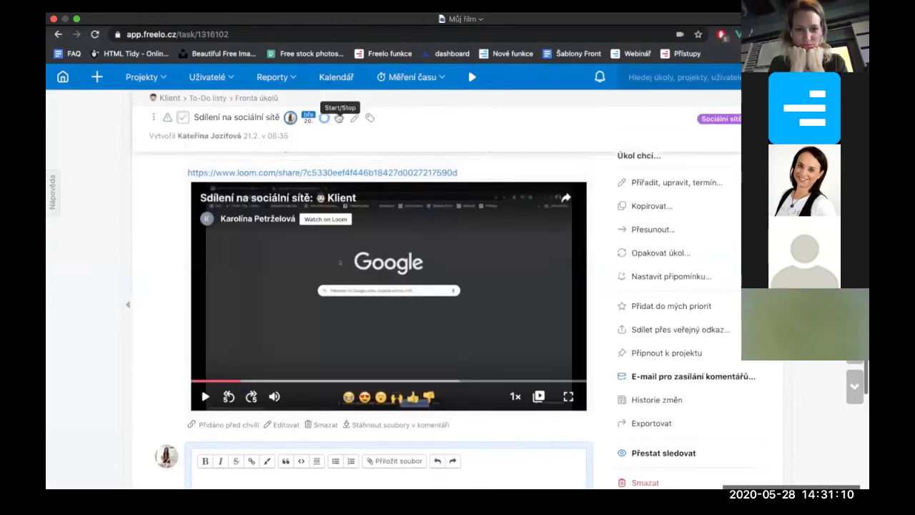
Return to the dashboard, open the Reklamní kampaně project and look over its pinned information and to-do lists
scroll(339, 118, "up", 3)
scroll(339, 117, "up", 5)
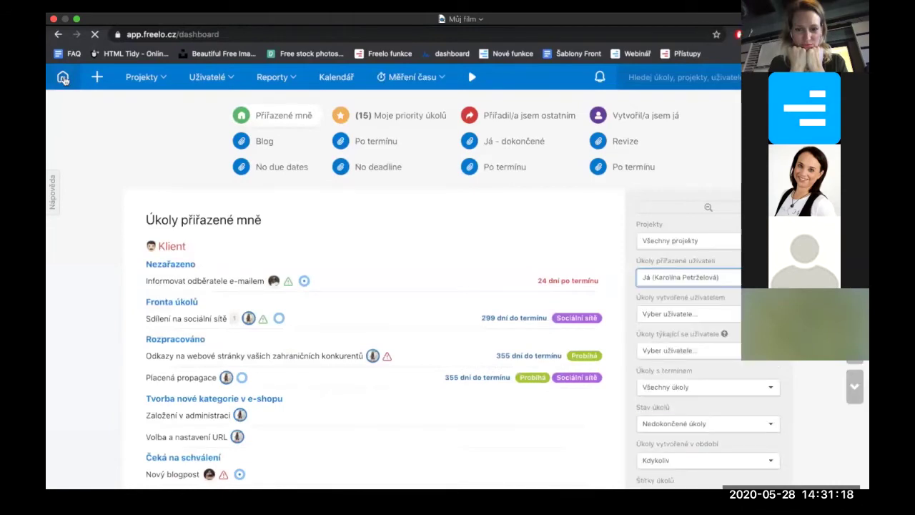
left_click(159, 79)
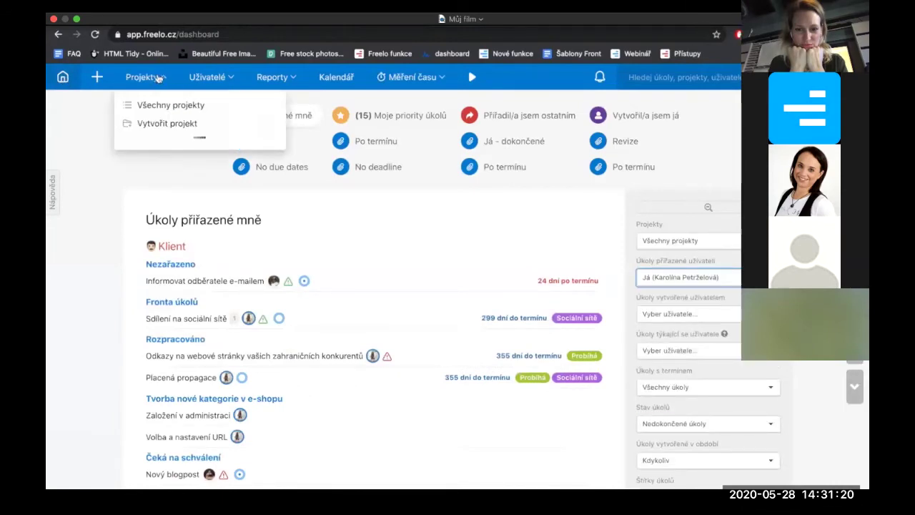
scroll(179, 262, "down", 3)
scroll(180, 264, "down", 3)
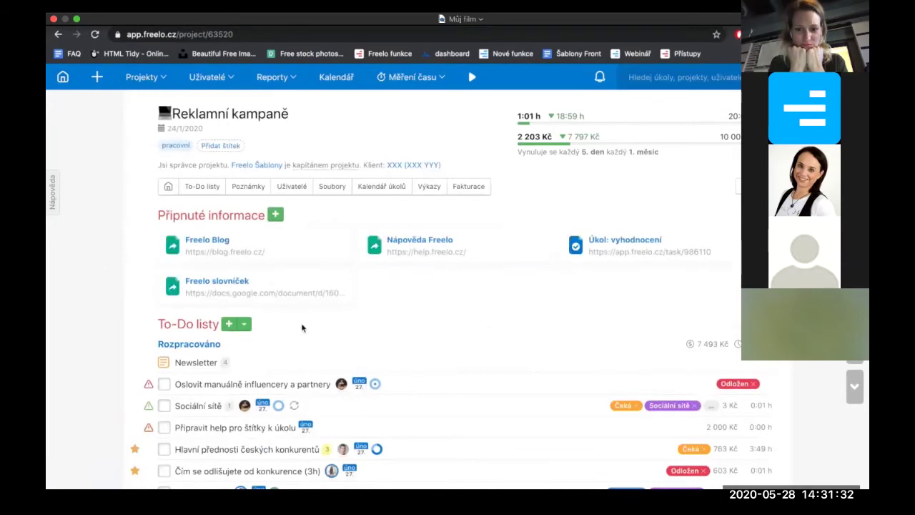
scroll(302, 327, "down", 2)
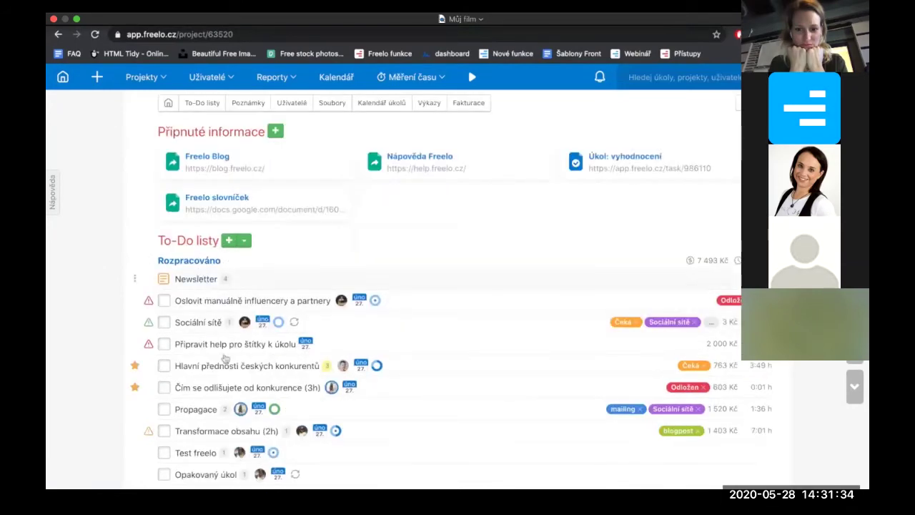
scroll(426, 275, "up", 2)
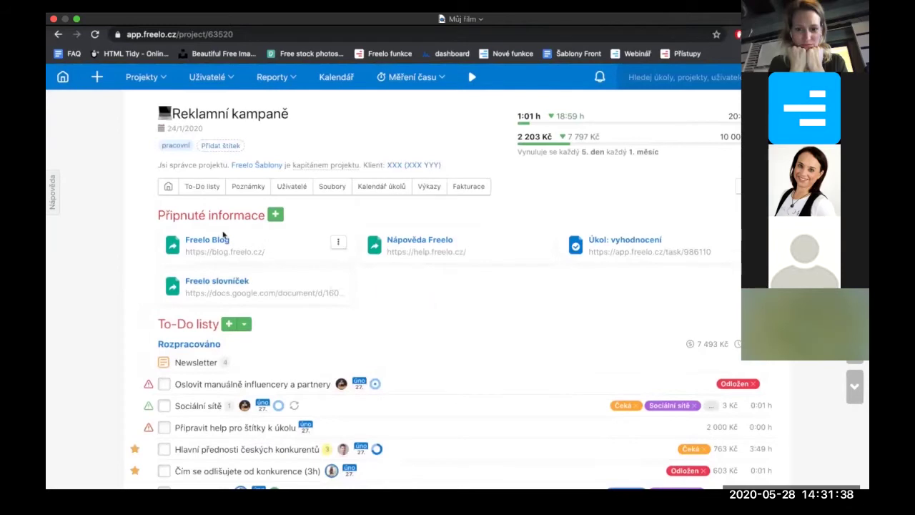
Pin the link google.com to the project under the name Google, try opening it and return to the project
left_click(276, 217)
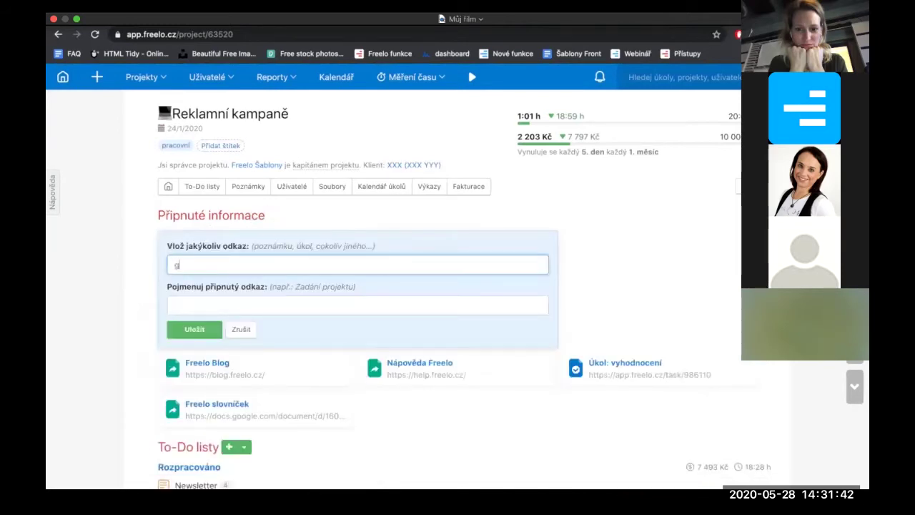
type("google.com")
left_click(249, 305)
type("Google")
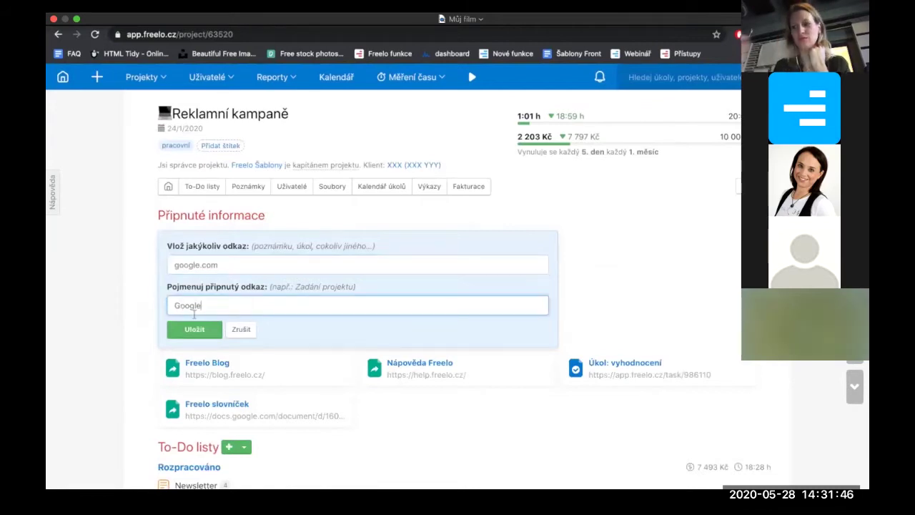
left_click(191, 329)
left_click(406, 289)
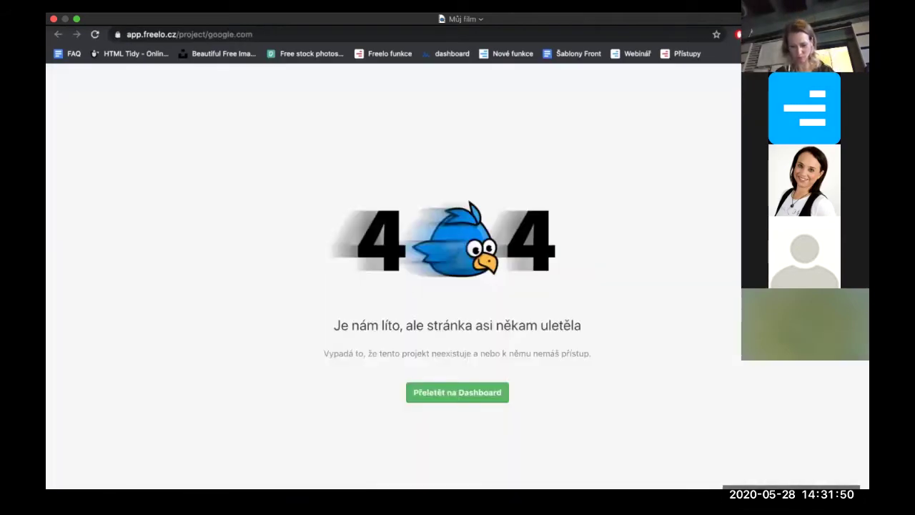
key("super+bracketleft")
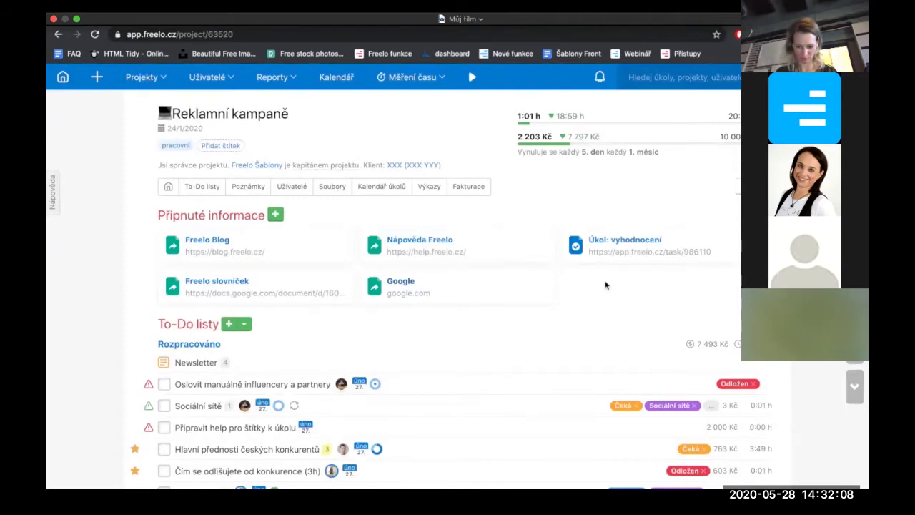
Look over the project's to-do lists, discussions, notes and recent activity
scroll(605, 286, "down", 5)
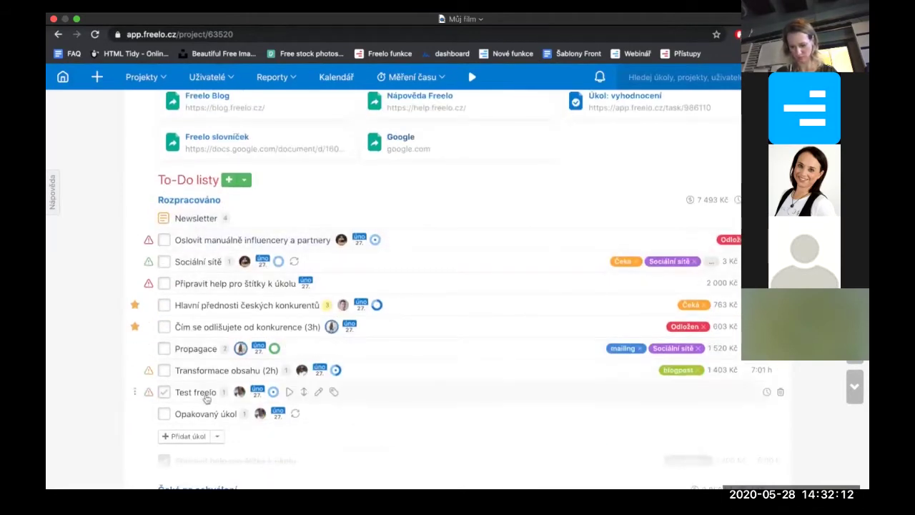
scroll(206, 399, "down", 20)
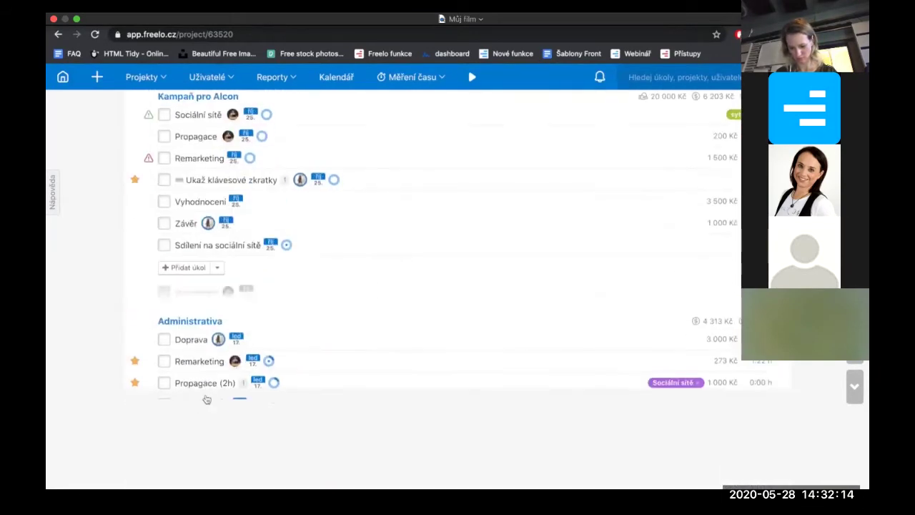
scroll(205, 399, "down", 15)
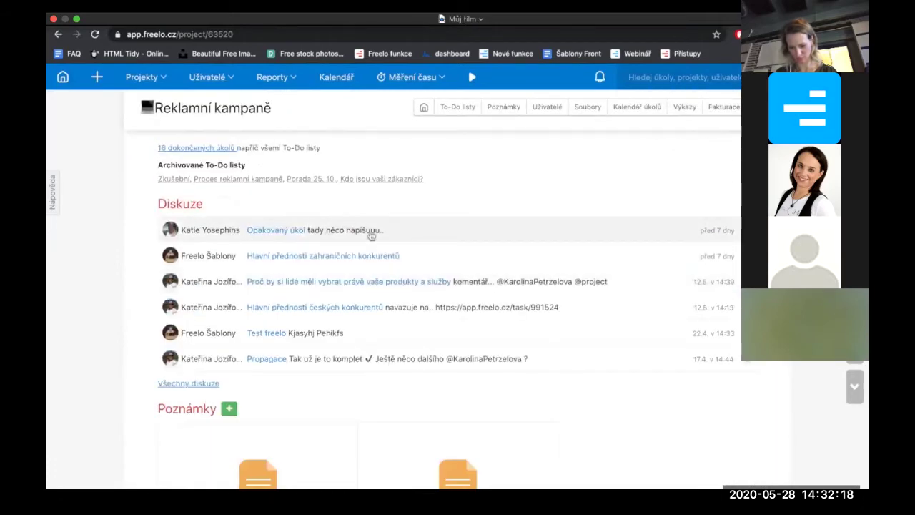
scroll(387, 323, "down", 5)
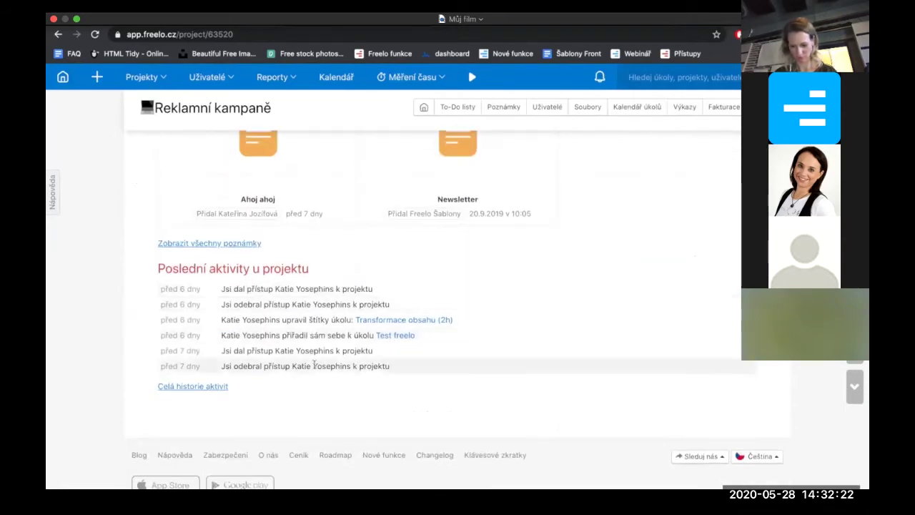
scroll(523, 333, "up", 15)
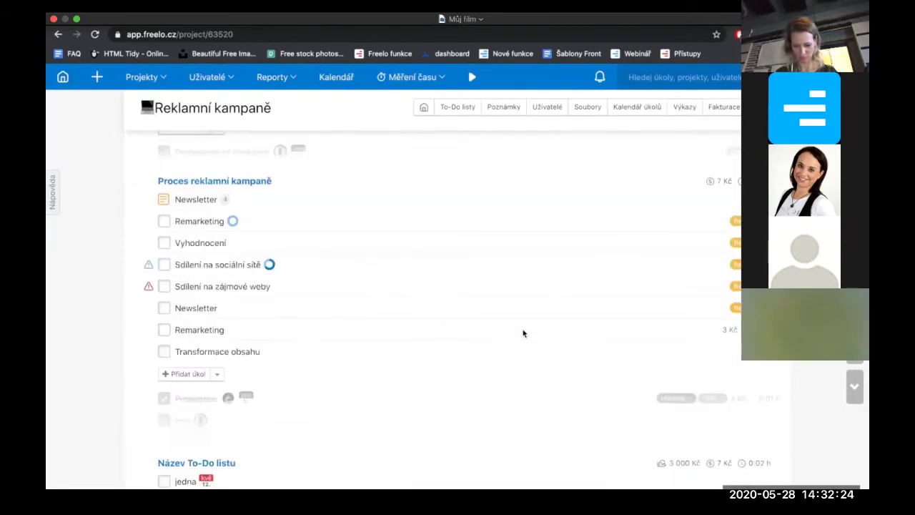
scroll(523, 333, "up", 15)
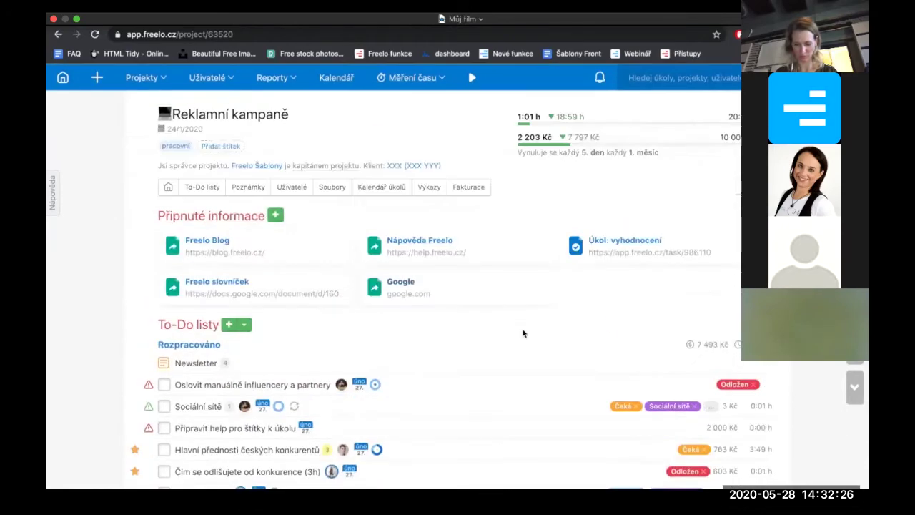
In the project section settings, hide Diskuze, Poznámky and Poslední aktivity u projektu, move To-Do listy above Připnuté informace, and save
left_click(738, 186)
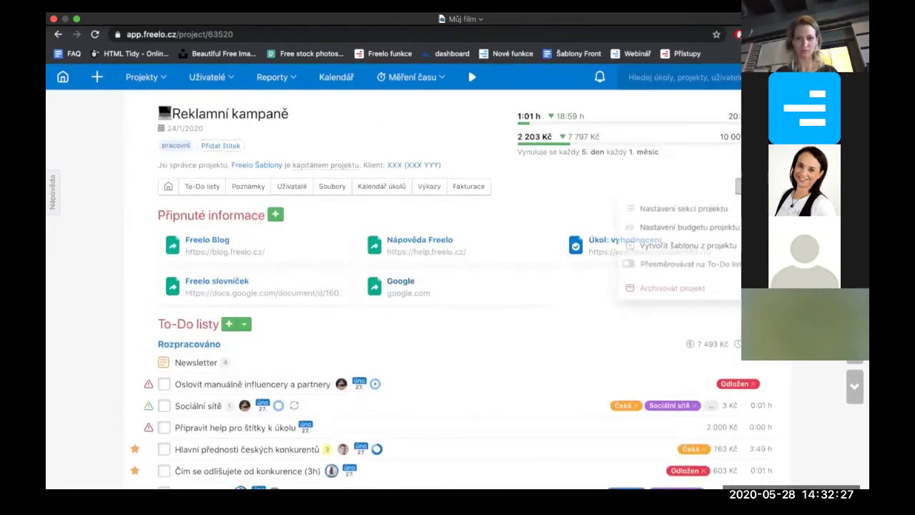
left_click(710, 208)
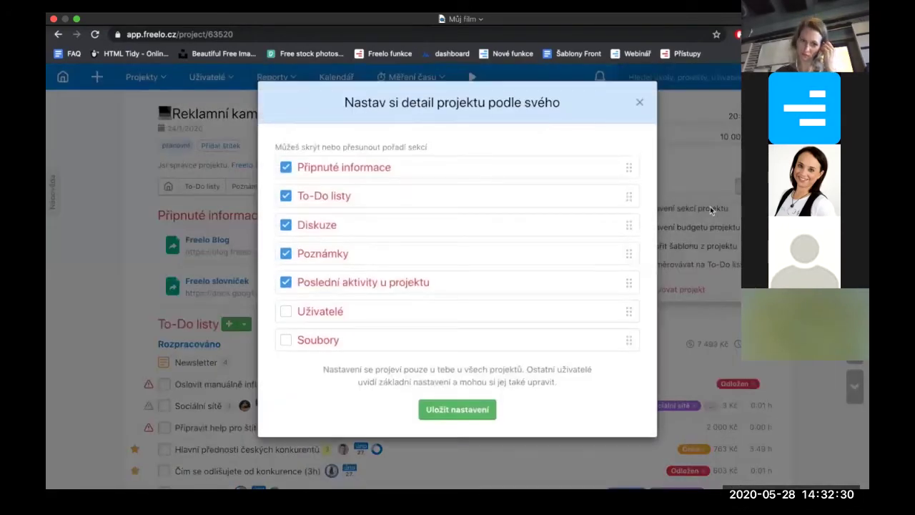
left_click(286, 225)
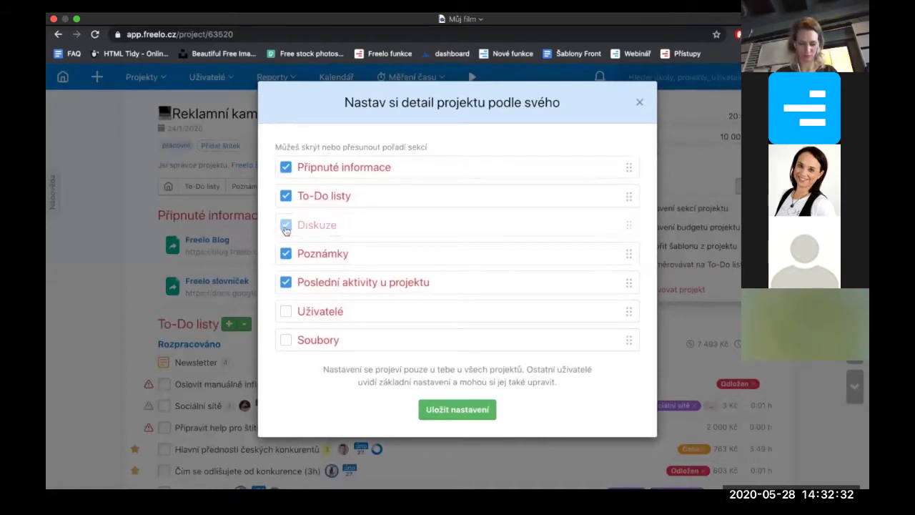
left_click(286, 282)
left_click(286, 255)
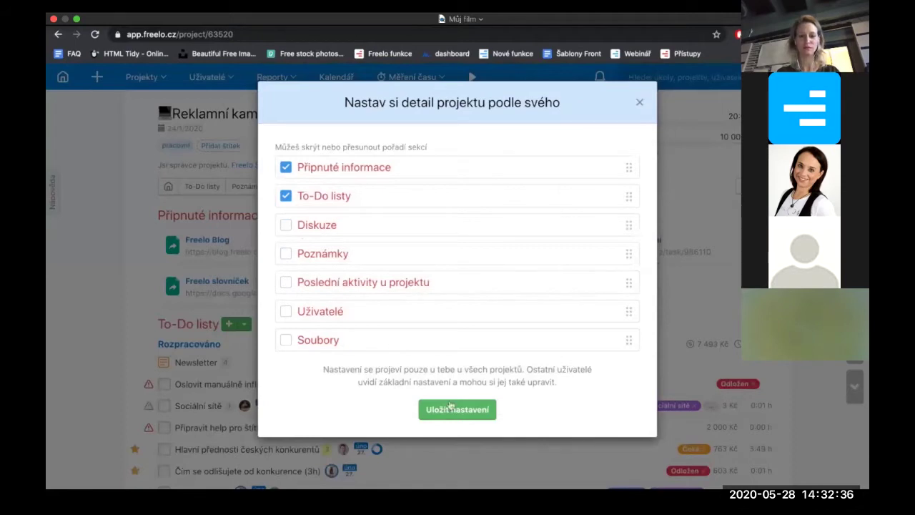
left_click_drag(631, 197, 583, 157)
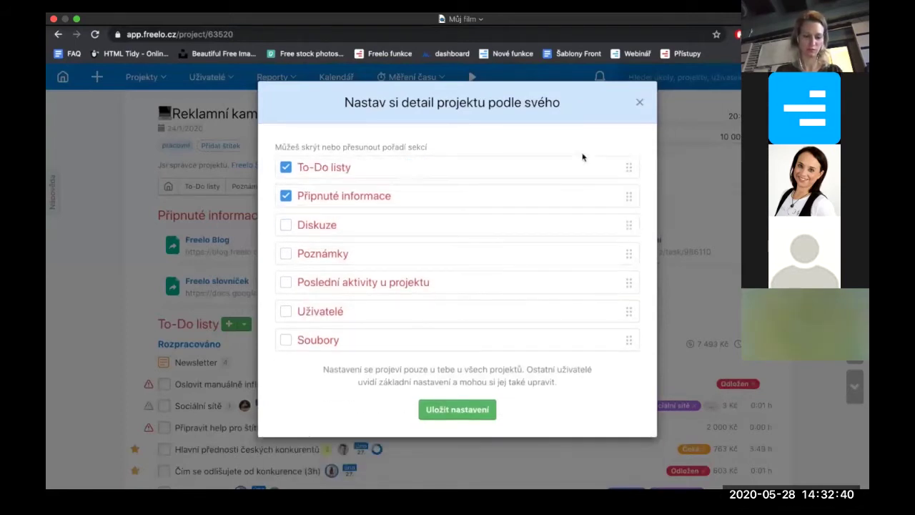
left_click(451, 413)
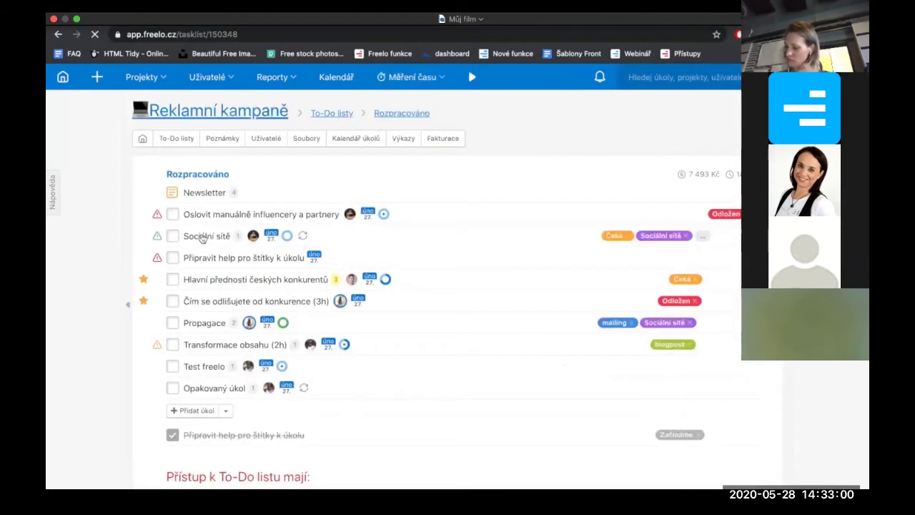
Open the overview of all To-Do lists in Reklamní kampaně and switch its display to columns
scroll(214, 222, "left", 3)
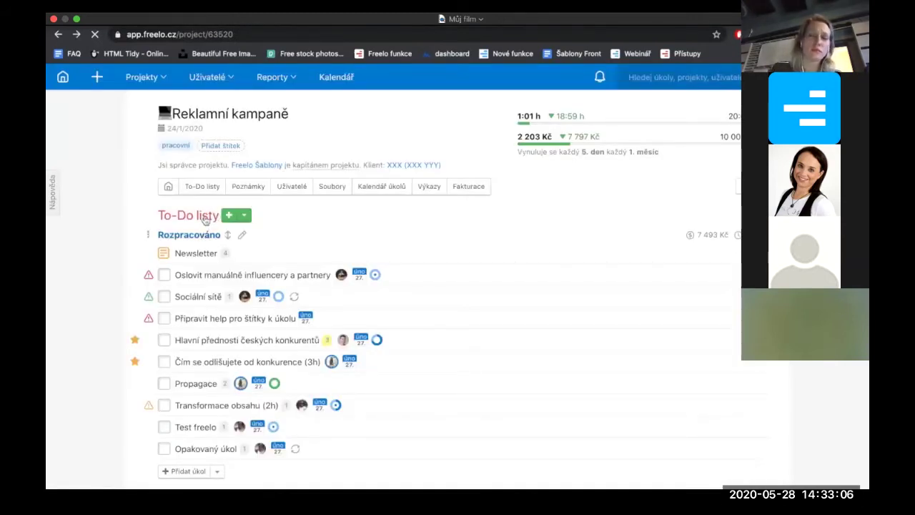
left_click(205, 220)
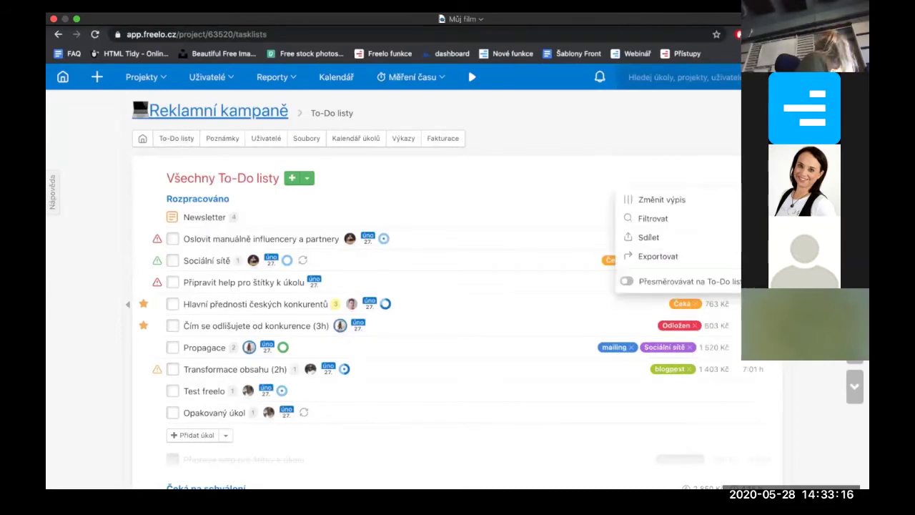
left_click(686, 200)
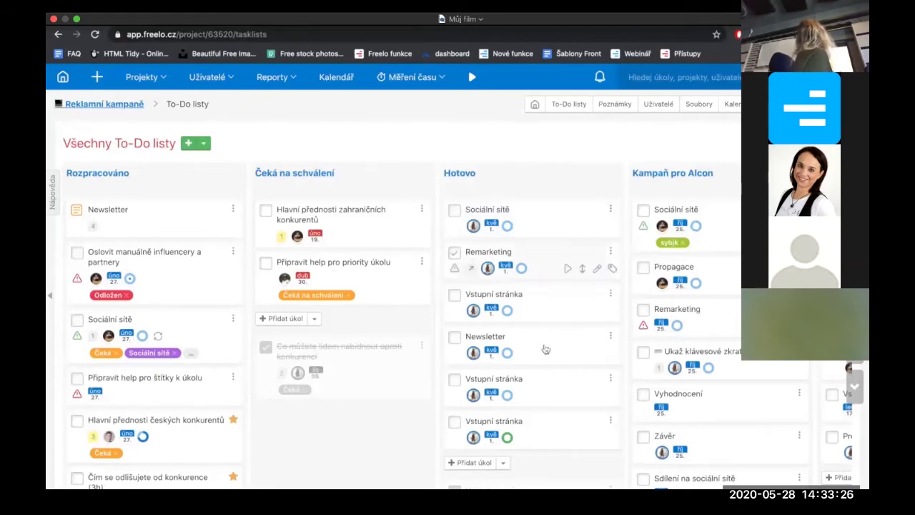
scroll(465, 343, "right", 5)
scroll(429, 336, "left", 5)
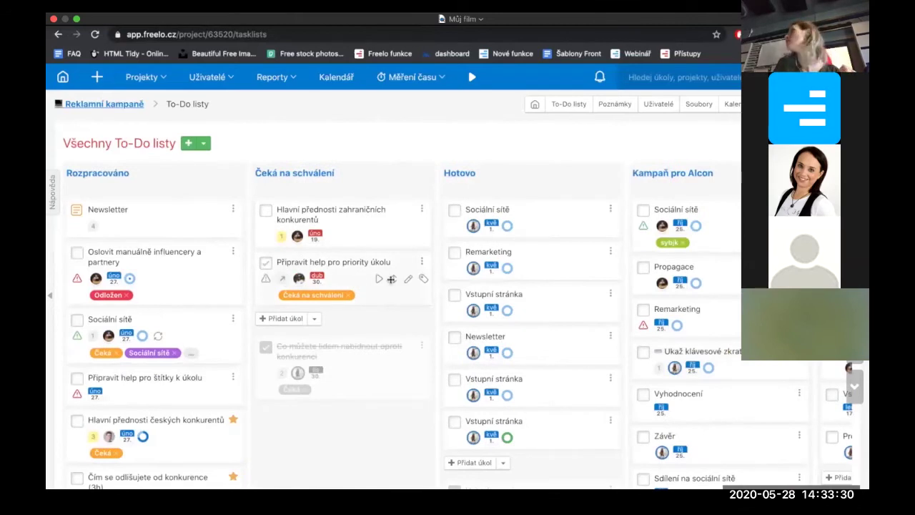
Move Připravit help pro priority úkolu to the Hotovo column, and Sociální sítě from Rozpracováno to the beginning of Čeká na schválení
mouse_move(527, 316)
left_mouse_down()
mouse_move(581, 326)
mouse_move(519, 311)
left_mouse_up()
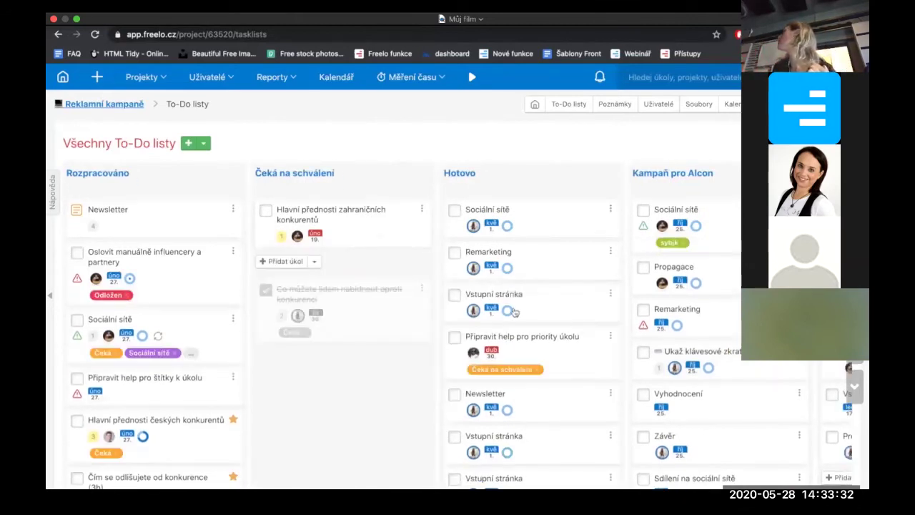
scroll(514, 309, "down", 2)
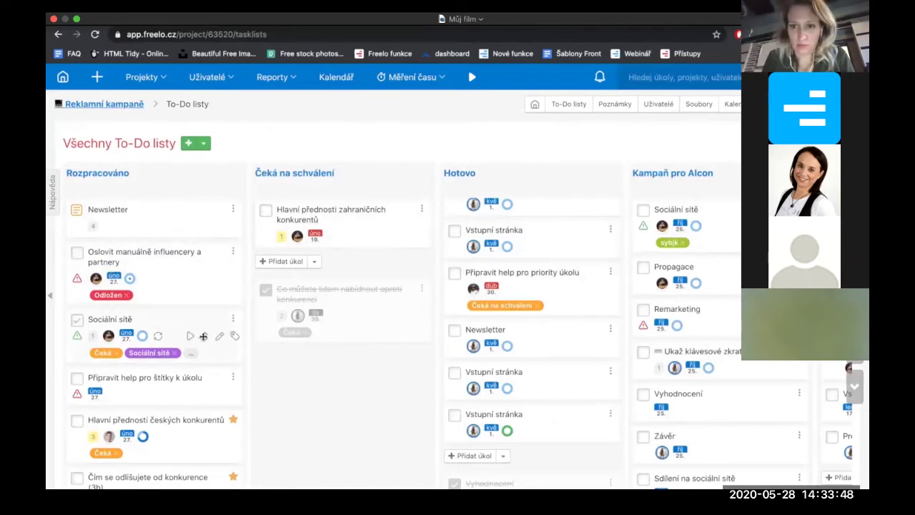
left_click_drag(251, 319, 394, 250)
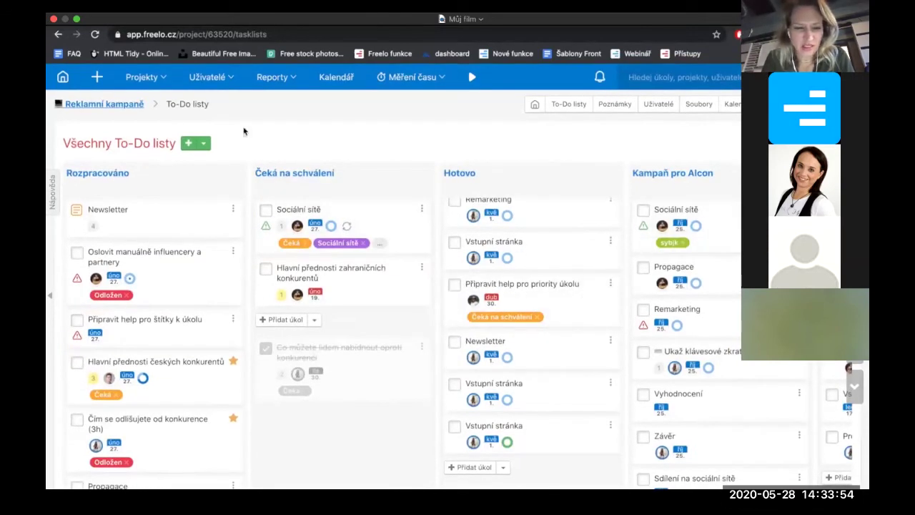
Open the calendar, reschedule the Workflow set up task to 14 May 2020 and extend it into Saturday
left_click(231, 79)
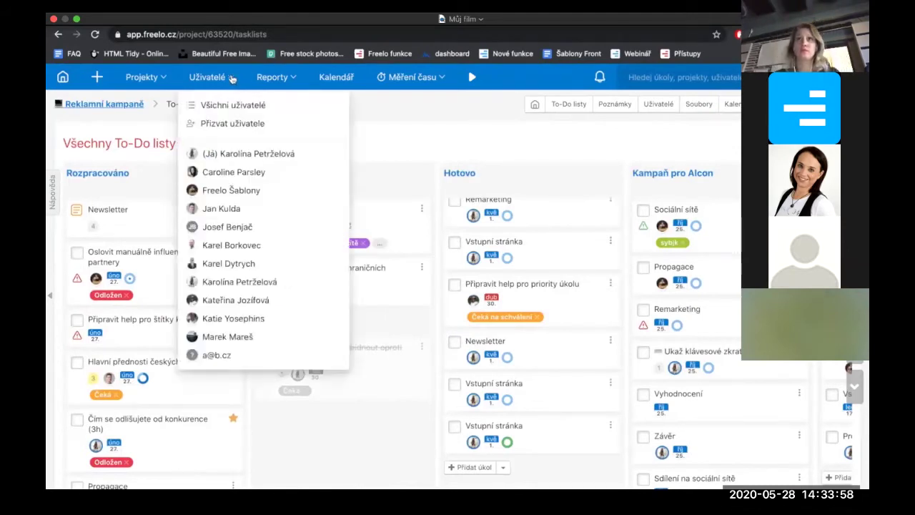
left_click(335, 77)
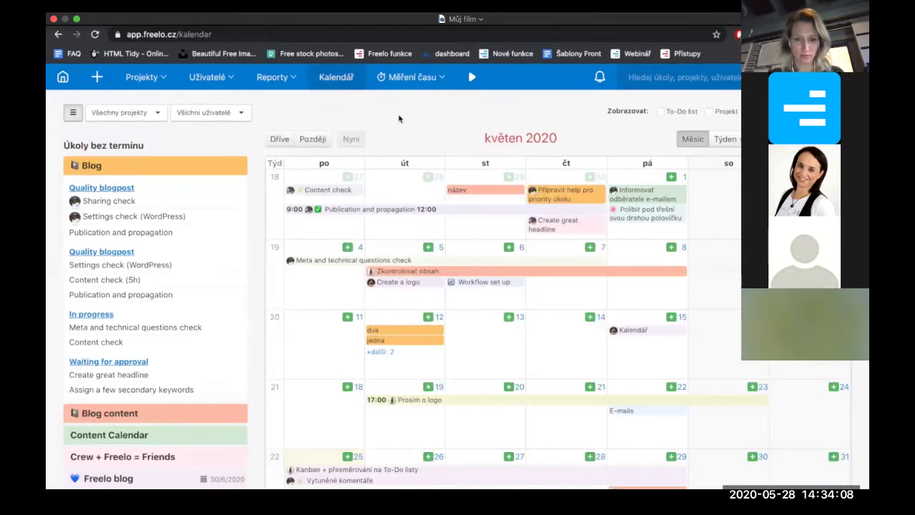
scroll(399, 119, "down", 1)
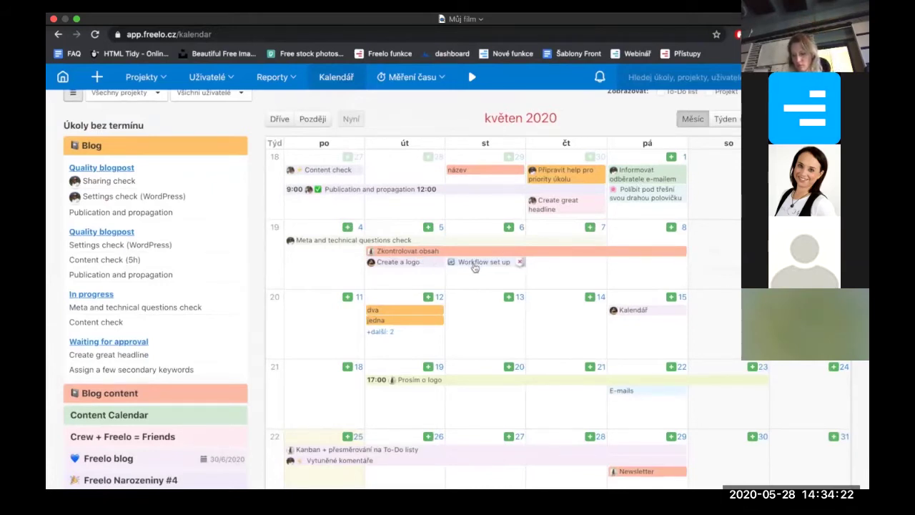
left_click_drag(477, 267, 563, 326)
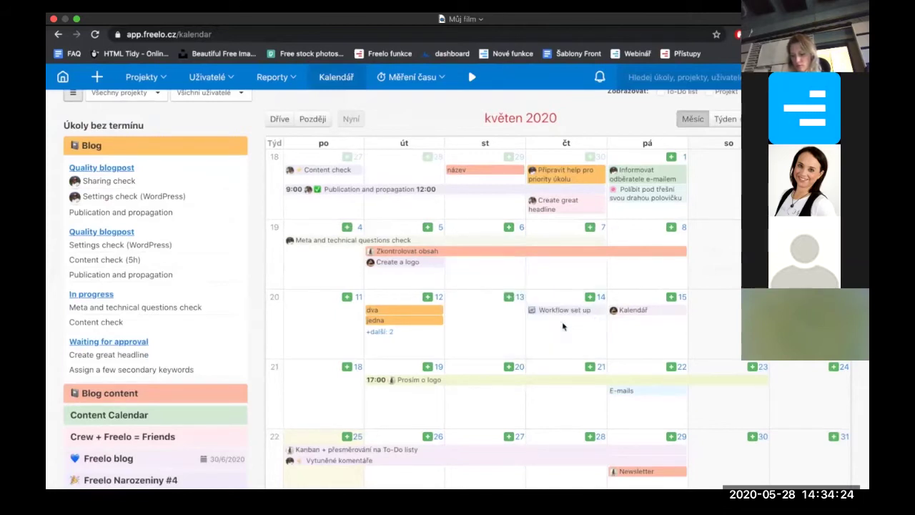
left_click_drag(640, 312, 692, 324)
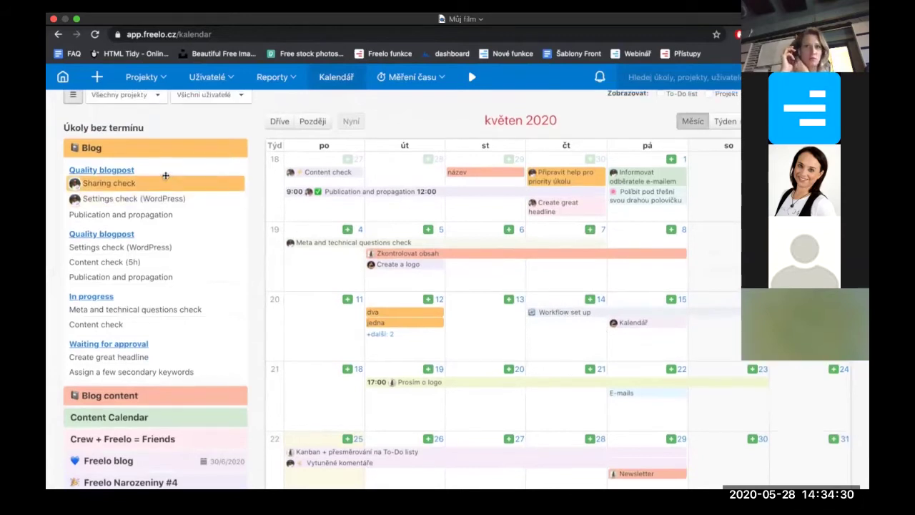
Collapse the Blog project among the tasks without a deadline and look through the other projects listed
scroll(148, 178, "up", 1)
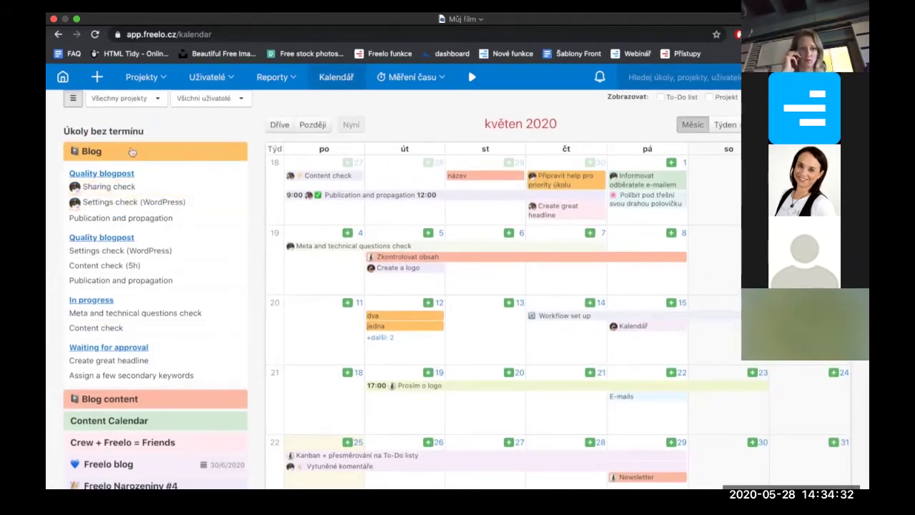
left_click(152, 153)
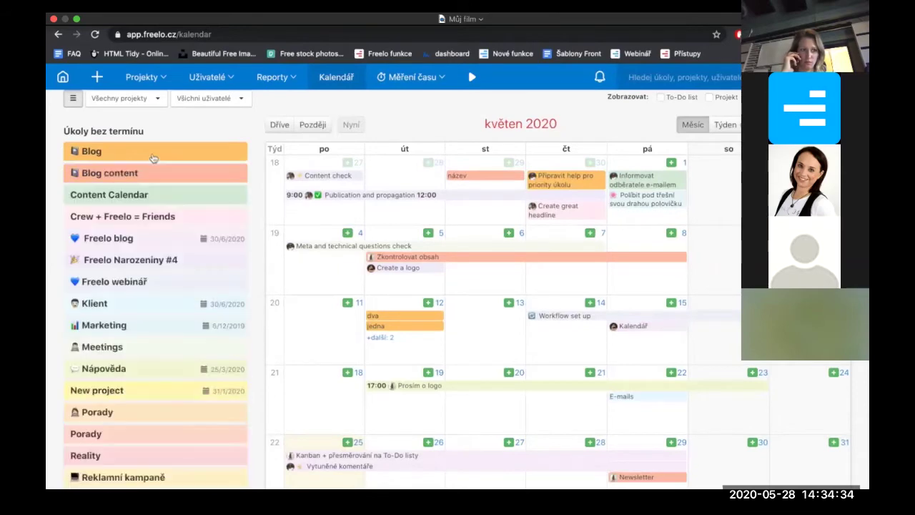
scroll(153, 236, "down", 2)
scroll(154, 236, "up", 2)
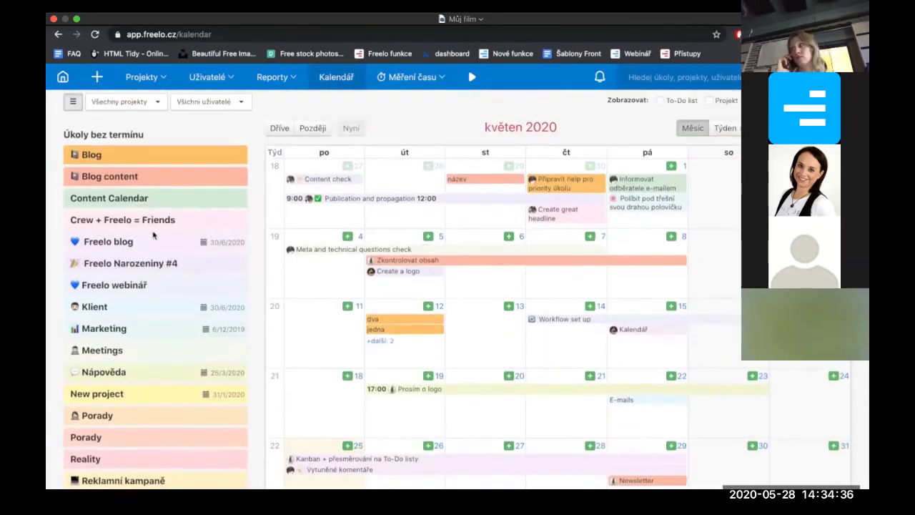
scroll(176, 183, "down", 4)
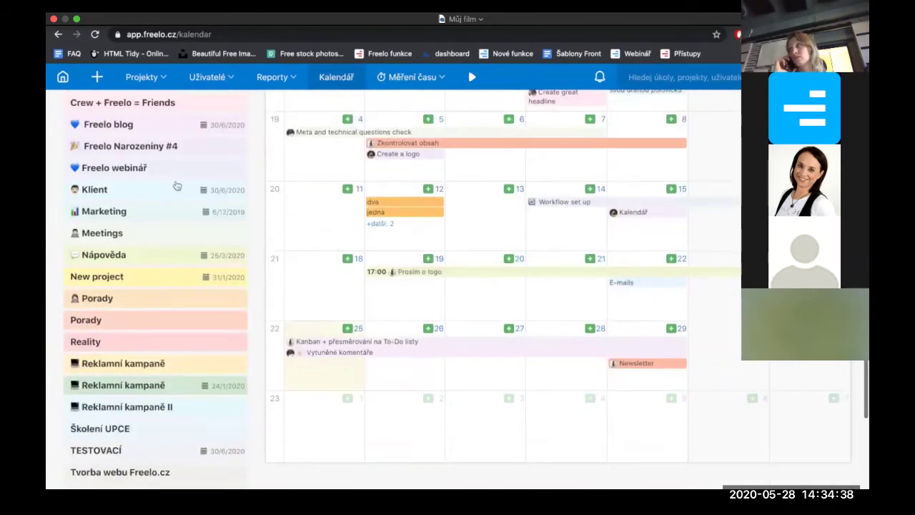
scroll(164, 204, "up", 3)
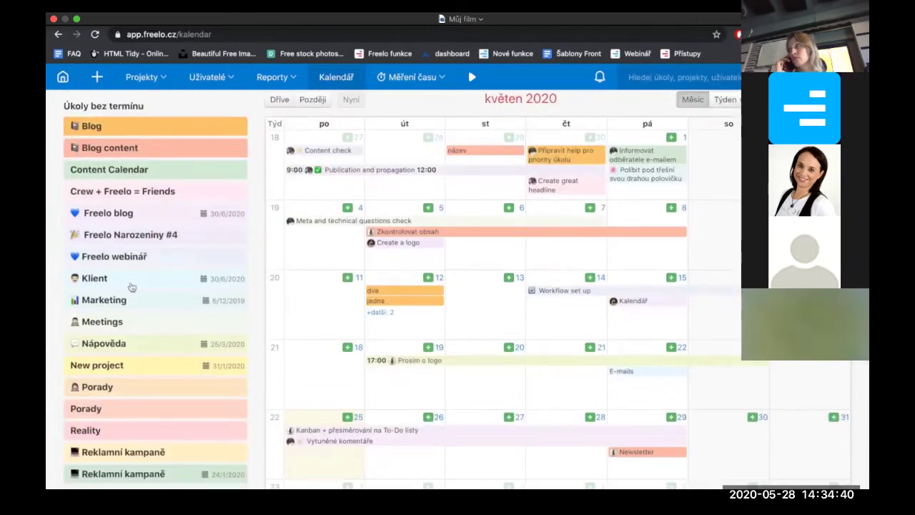
Expand the Klient project, schedule its Volba a nastavení URL task for 7 May and extend it into Saturday
left_click(136, 282)
left_click_drag(178, 329, 607, 253)
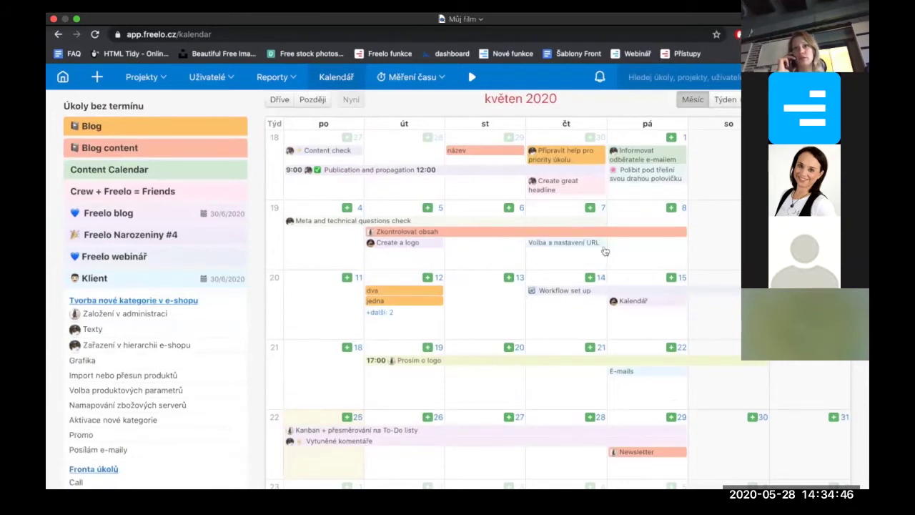
left_click_drag(605, 243, 701, 258)
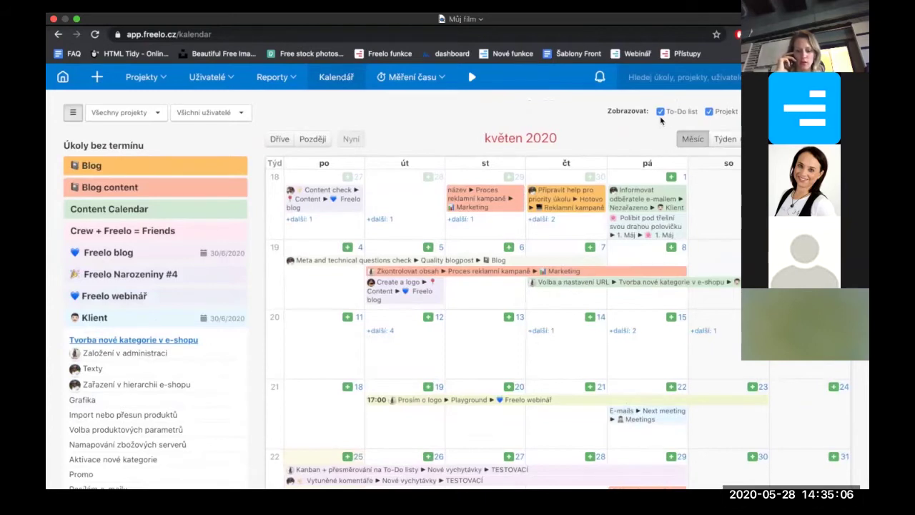
Switch the calendar to the week view and schedule Volba produktových parametrů on Thursday 28 May from 9:30 to 15:30
left_click(727, 141)
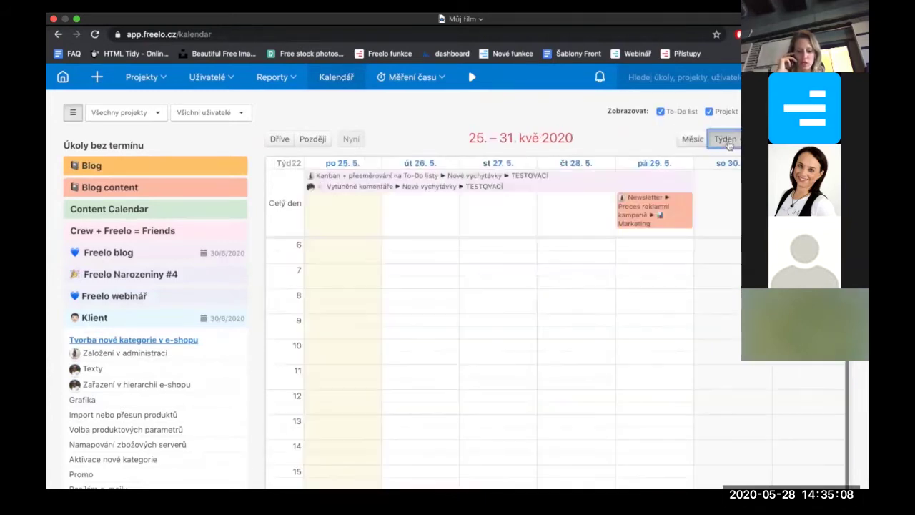
scroll(697, 204, "down", 2)
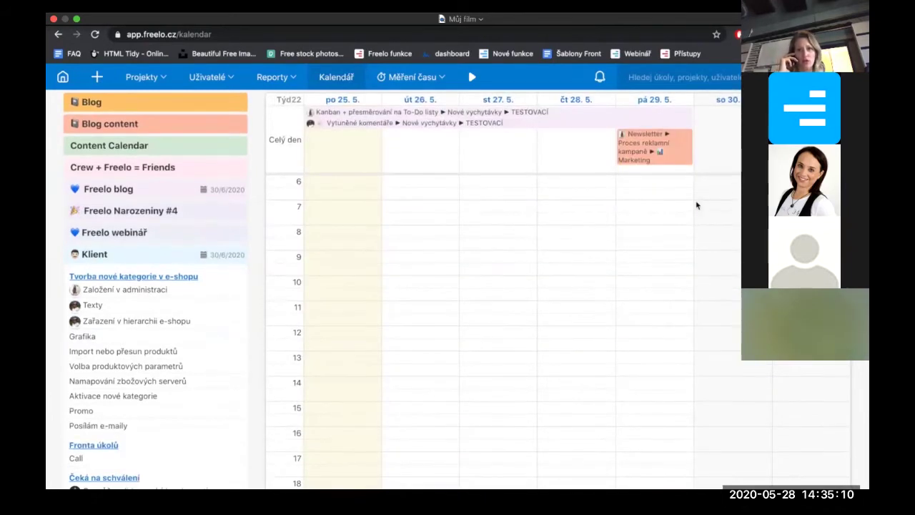
scroll(697, 205, "up", 1)
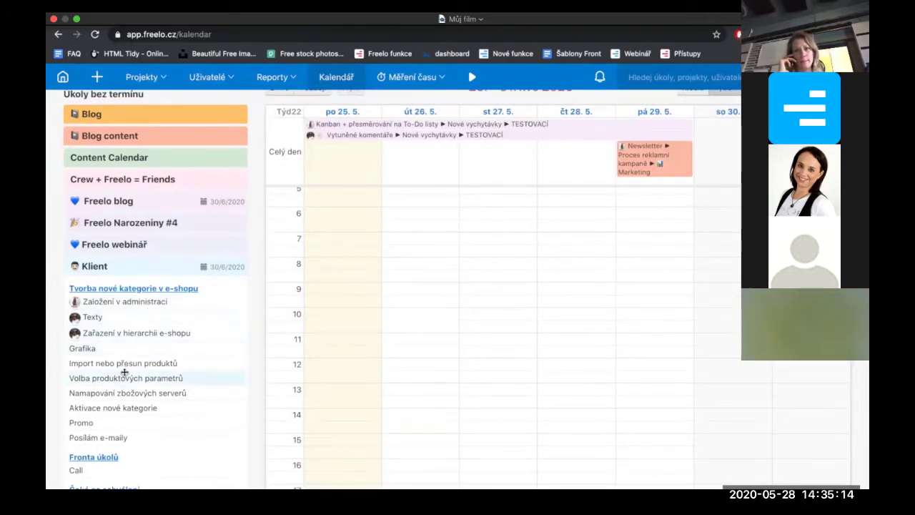
left_click_drag(122, 376, 578, 303)
mouse_move(594, 343)
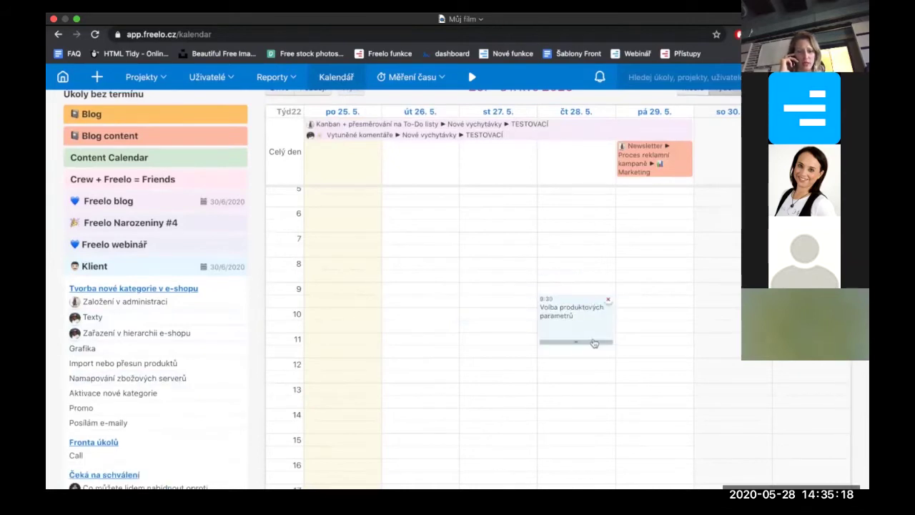
left_click_drag(578, 343, 579, 445)
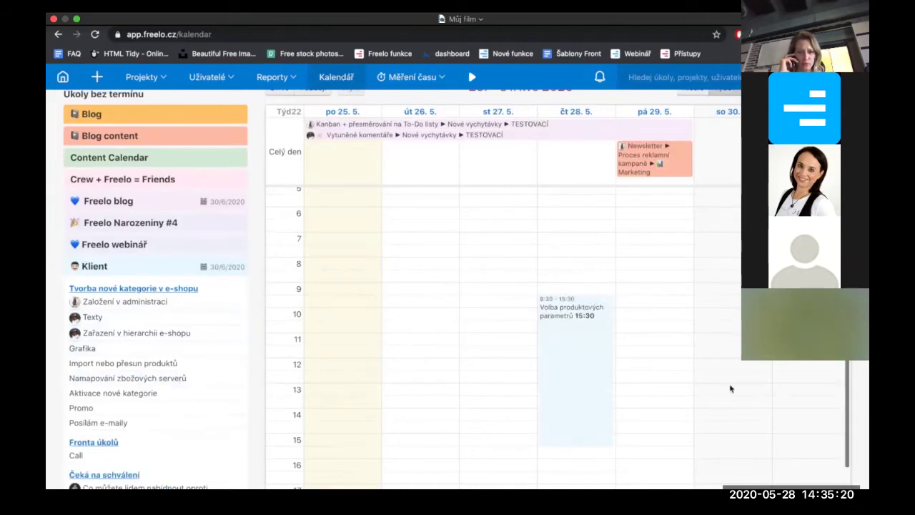
Show the day view for 25 May 2020 and move the all-day Vytuněné komentáře task to 7:00
scroll(730, 388, "up", 3)
scroll(730, 388, "up", 3)
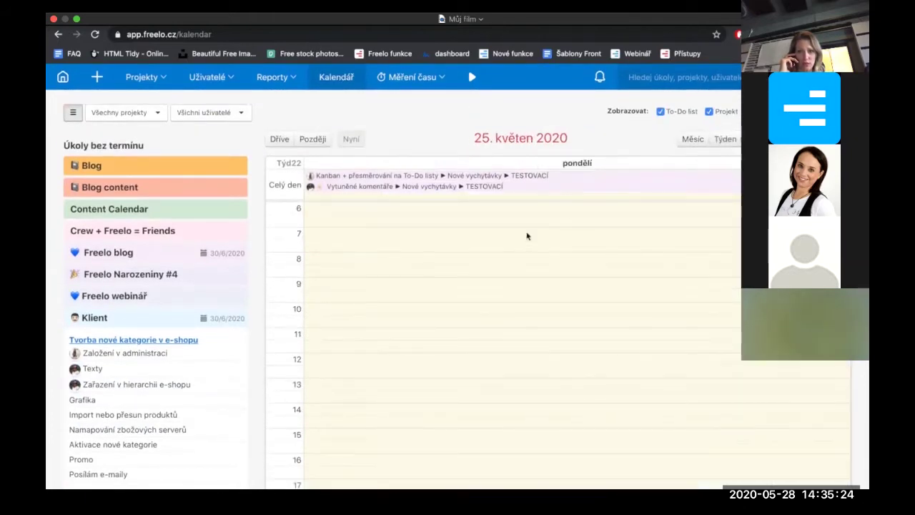
scroll(527, 236, "up", 5)
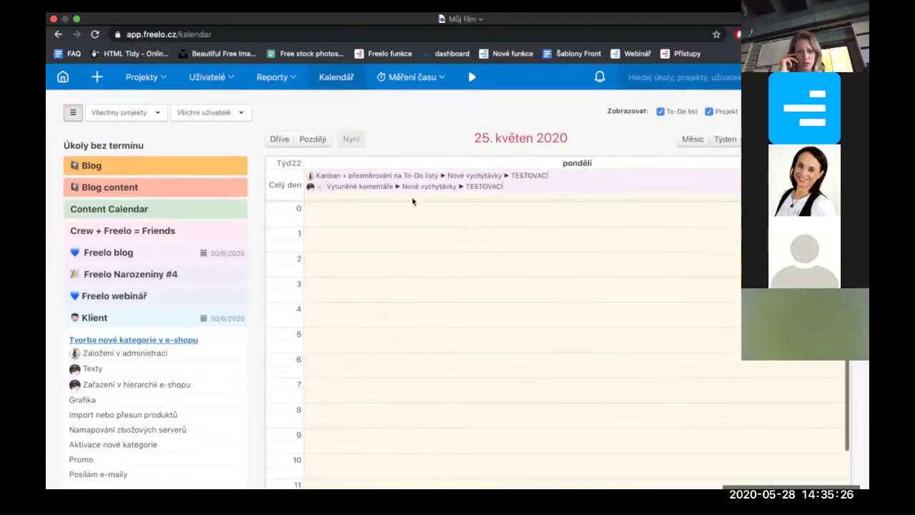
left_click_drag(515, 189, 524, 384)
scroll(561, 317, "down", 3)
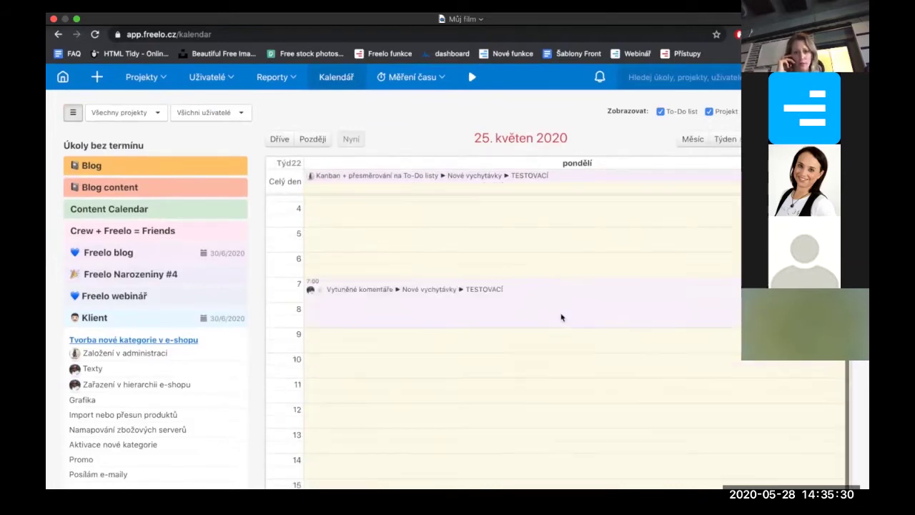
Return the calendar to the month view and hide the list of tasks without a deadline
left_click(692, 139)
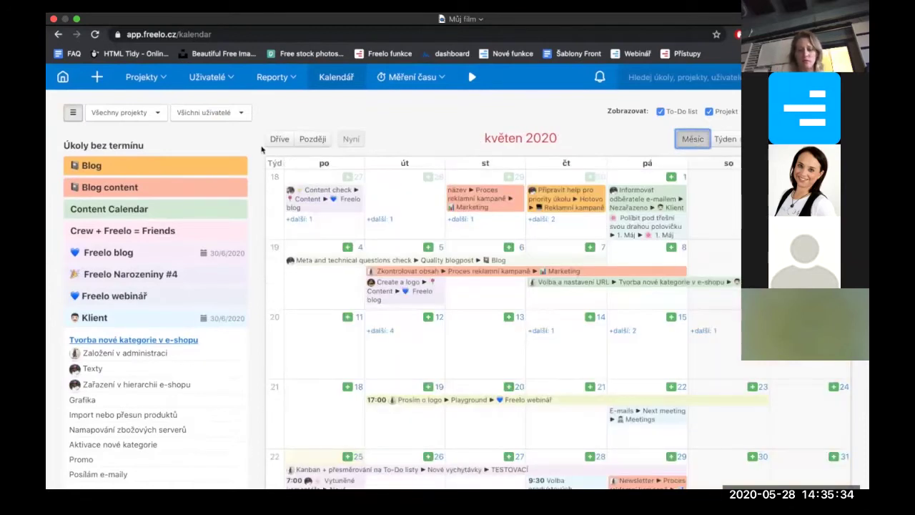
left_click(72, 112)
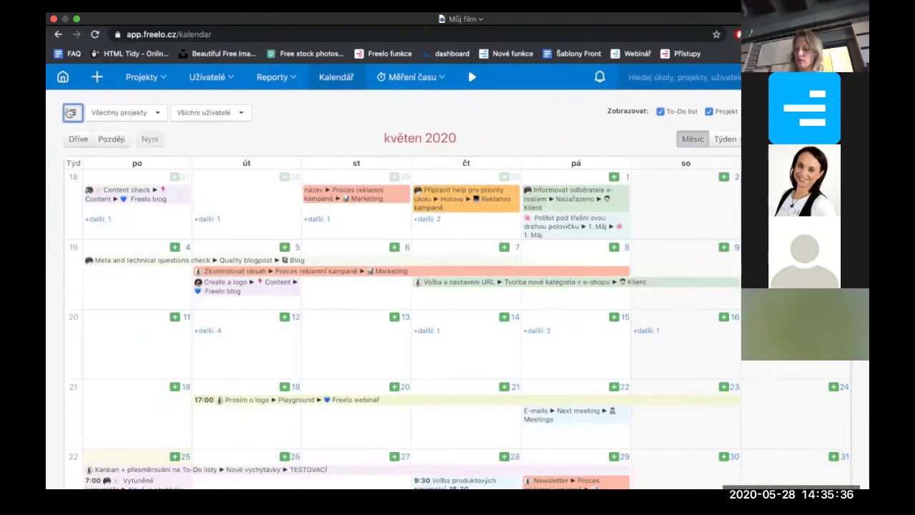
Filter the calendar to the second Reklamní kampaně project and to the current user's own tasks (Já)
left_click(152, 114)
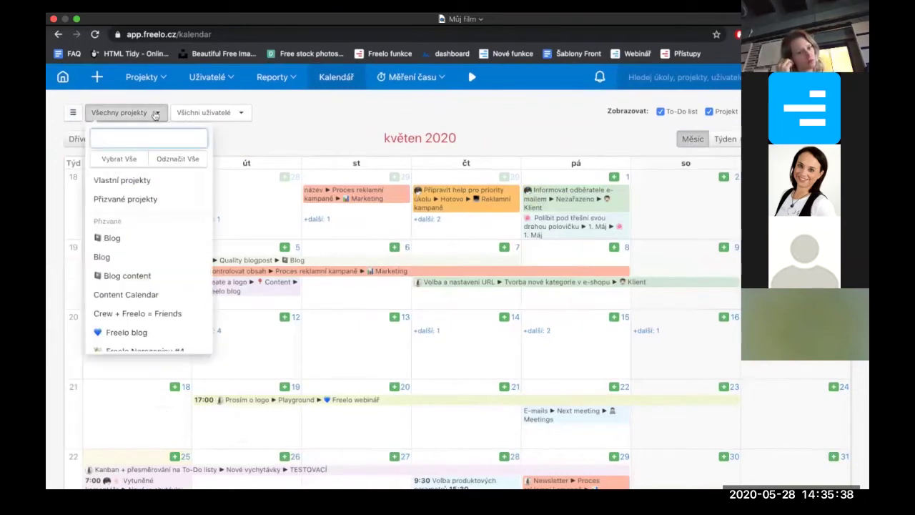
scroll(150, 243, "down", 10)
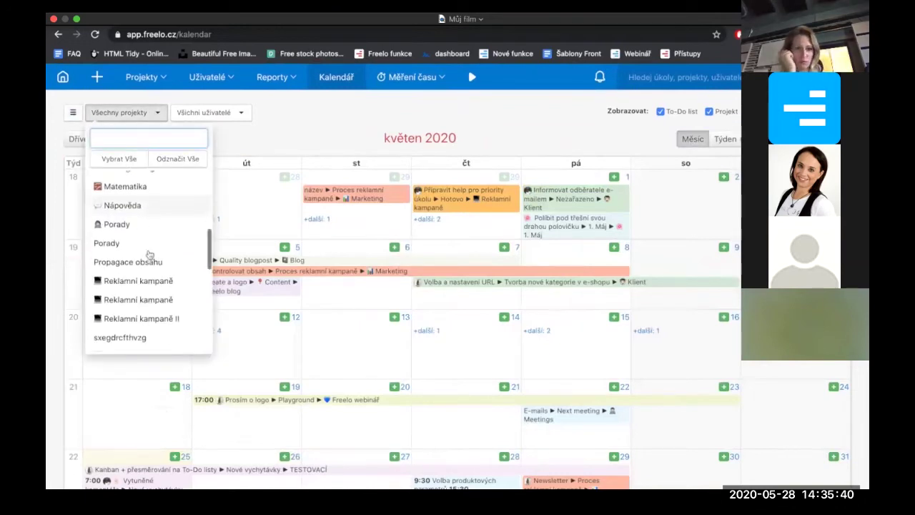
left_click(152, 293)
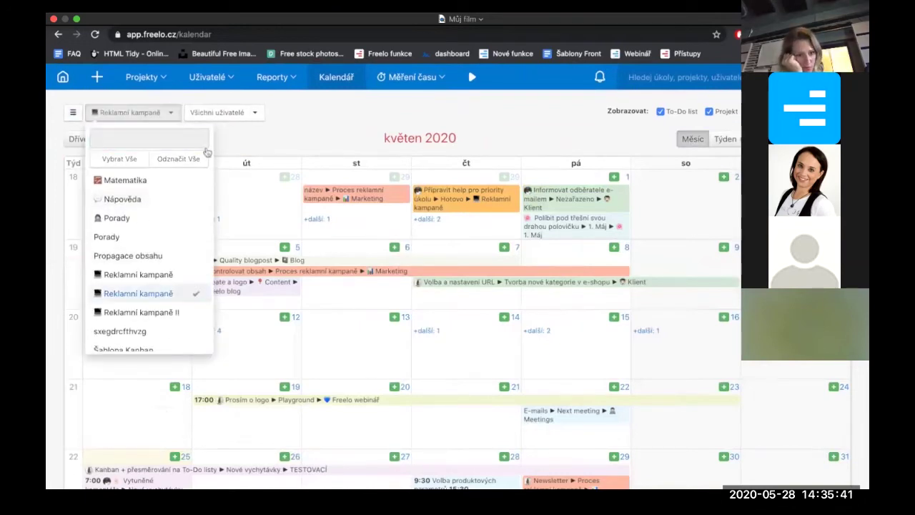
left_click(255, 115)
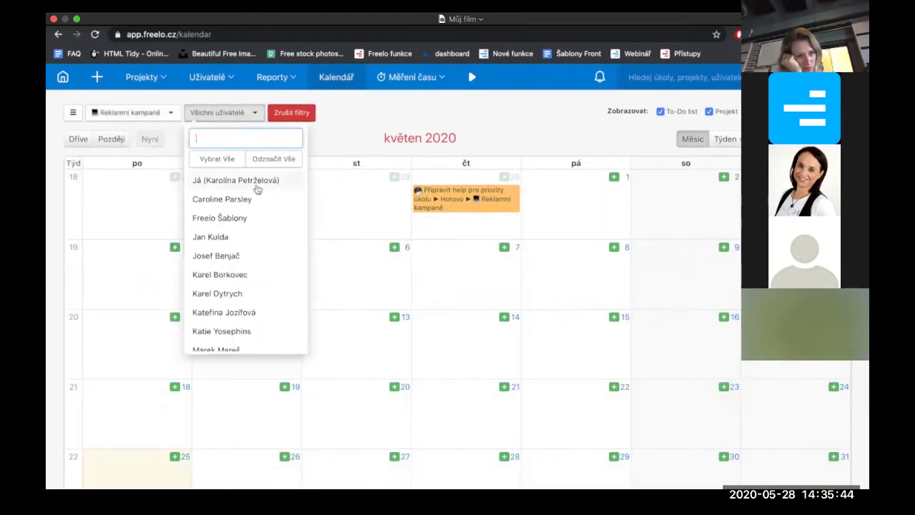
left_click(256, 182)
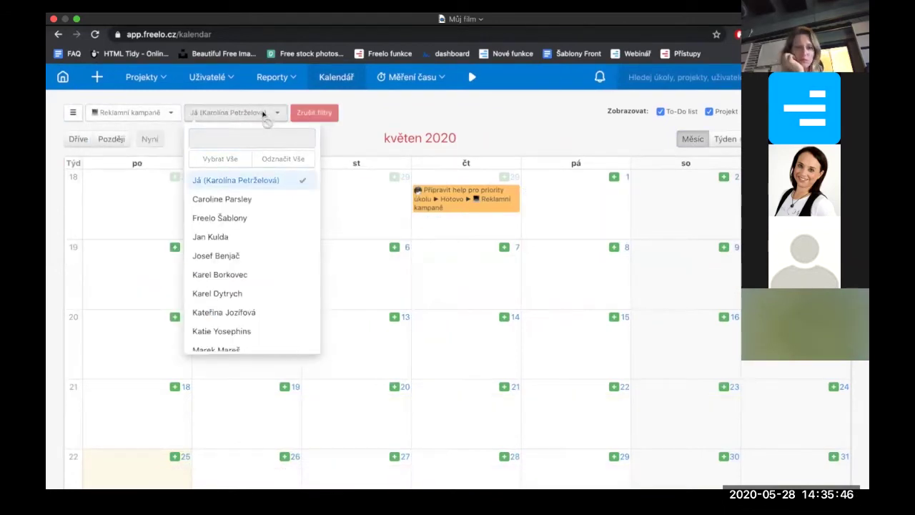
left_click(465, 130)
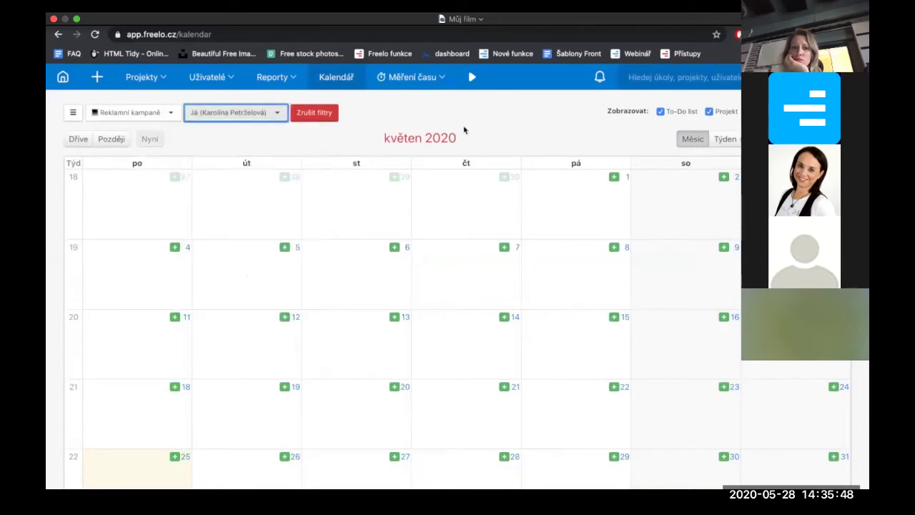
Add a task dsfxg with description wasefxdgrcfhtvzg on 10 June 2020 to the In progress list of Content Calendar
left_click(118, 140)
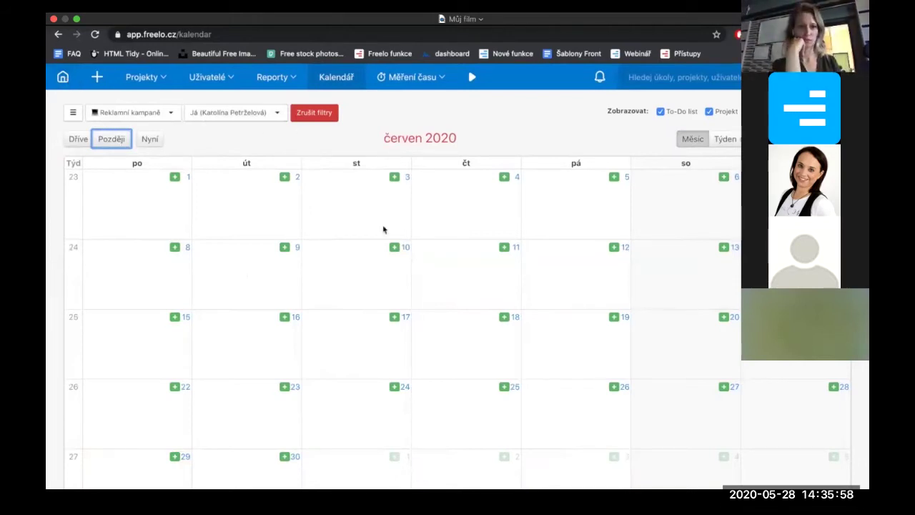
left_click(395, 248)
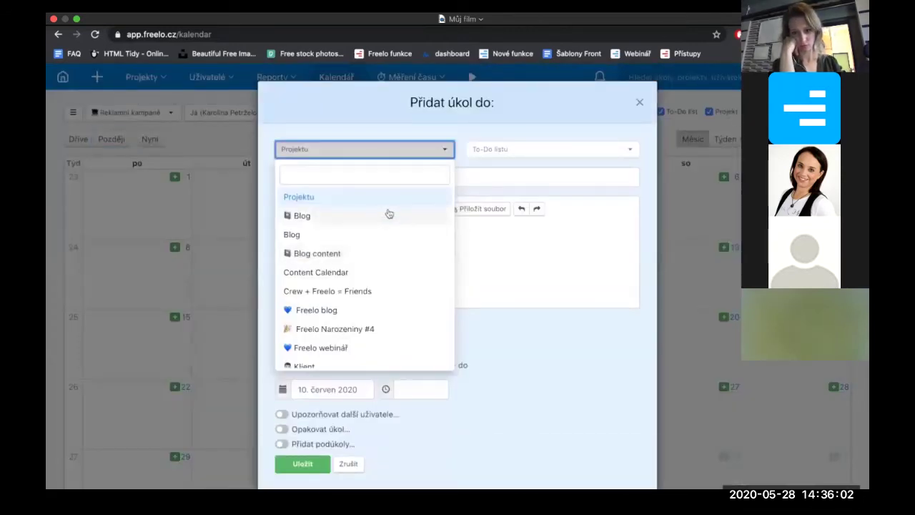
left_click(350, 273)
left_click(541, 151)
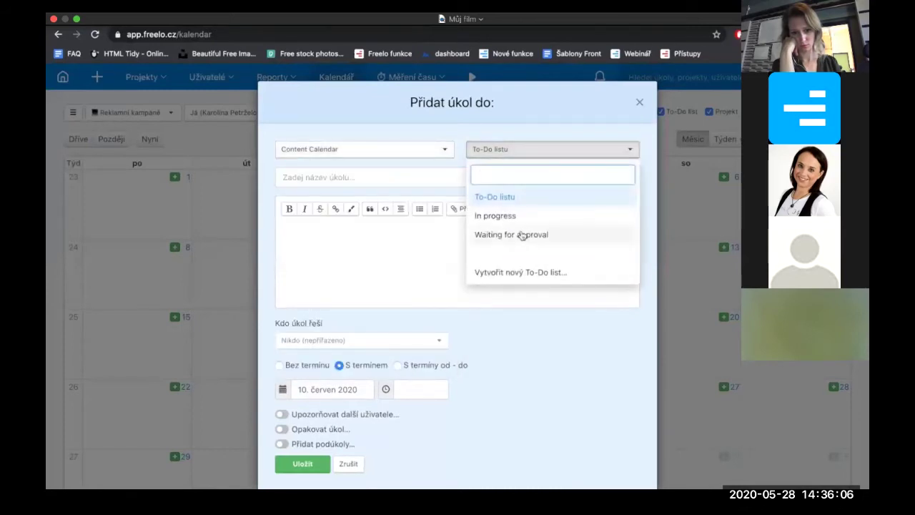
left_click(524, 224)
left_click(417, 181)
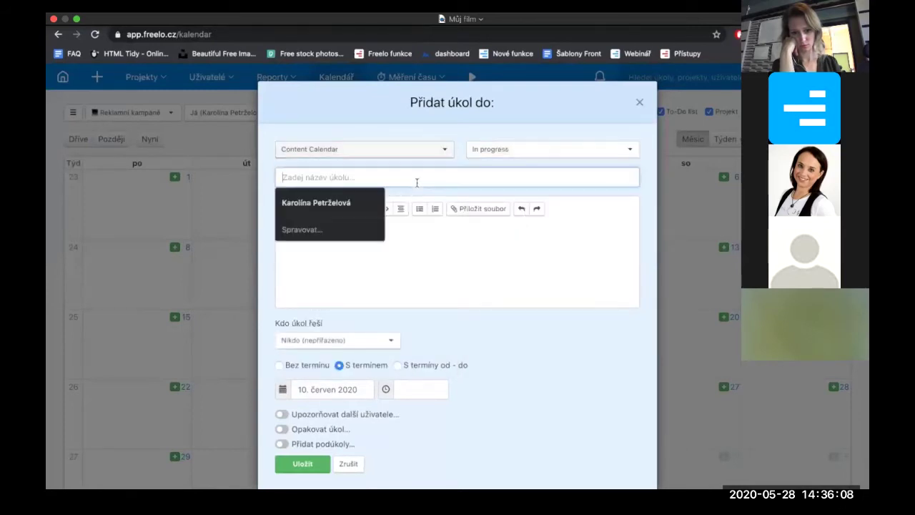
type("dsfxg")
left_click(393, 227)
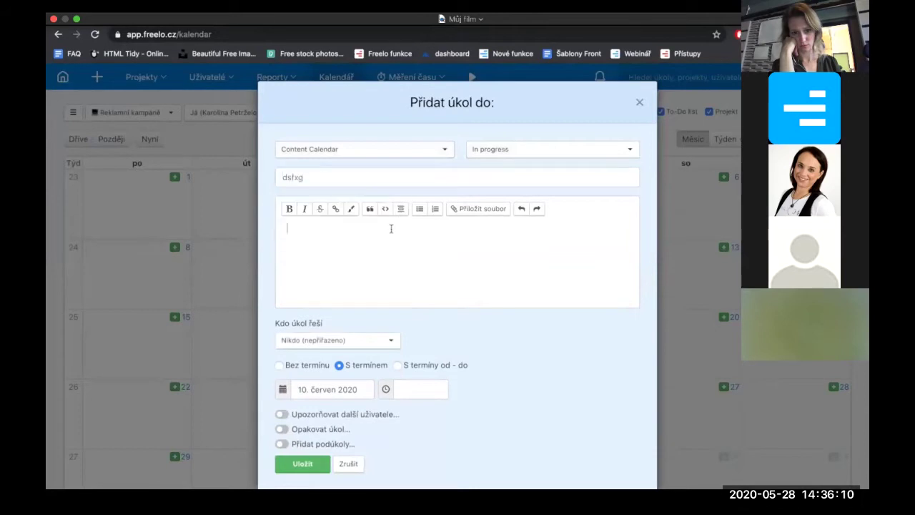
type("wasefxdgrcfhtvzg")
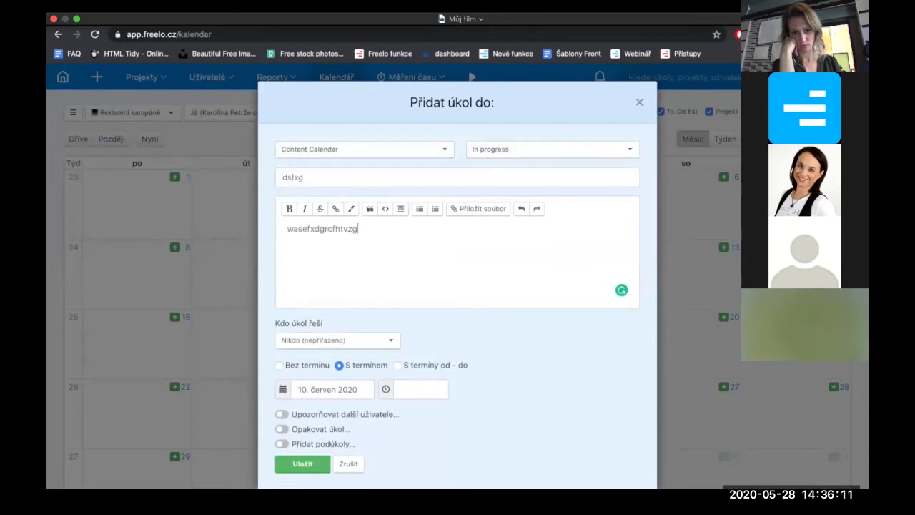
left_click(301, 468)
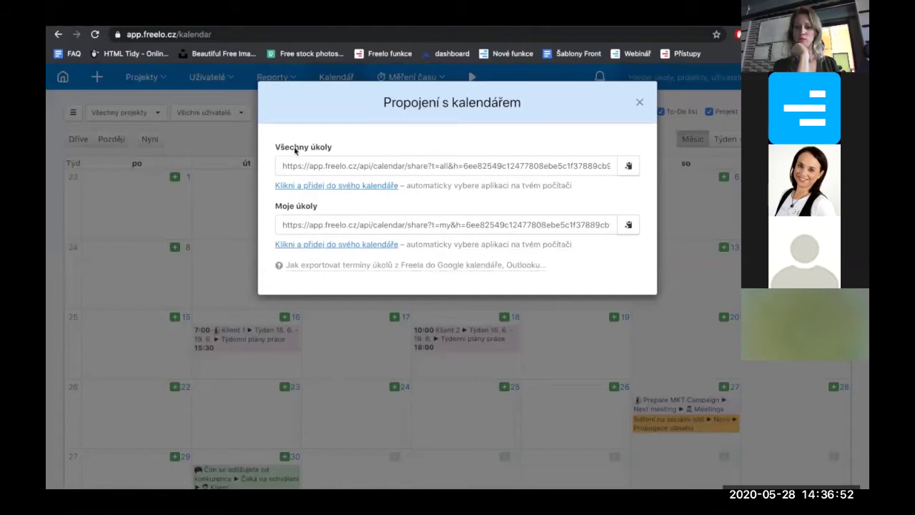
Copy the Moje úkoly calendar link, close the calendar connection dialog and open Google Calendar in a new tab
left_click(336, 225)
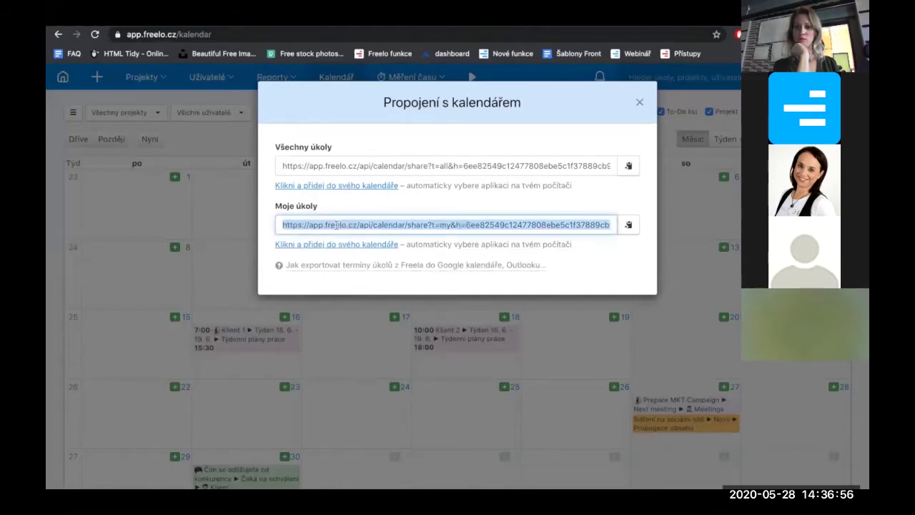
left_click(640, 102)
key("super+t")
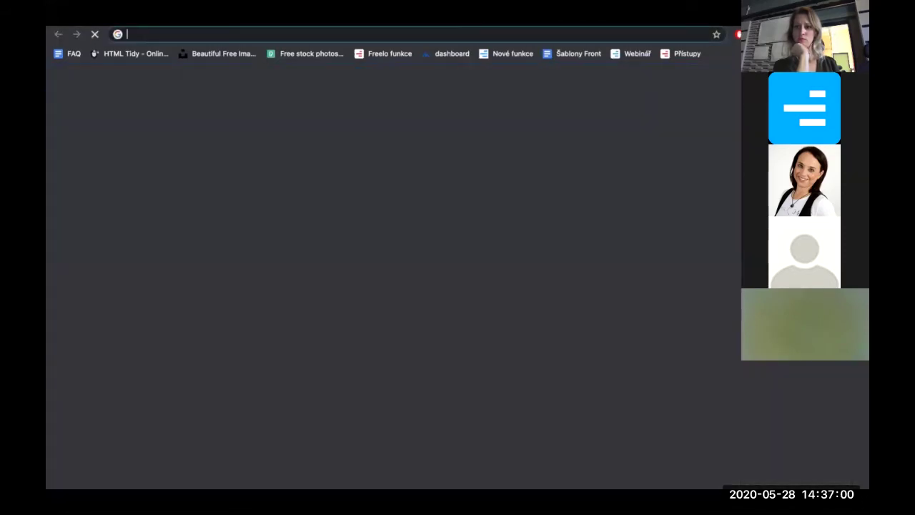
type("go")
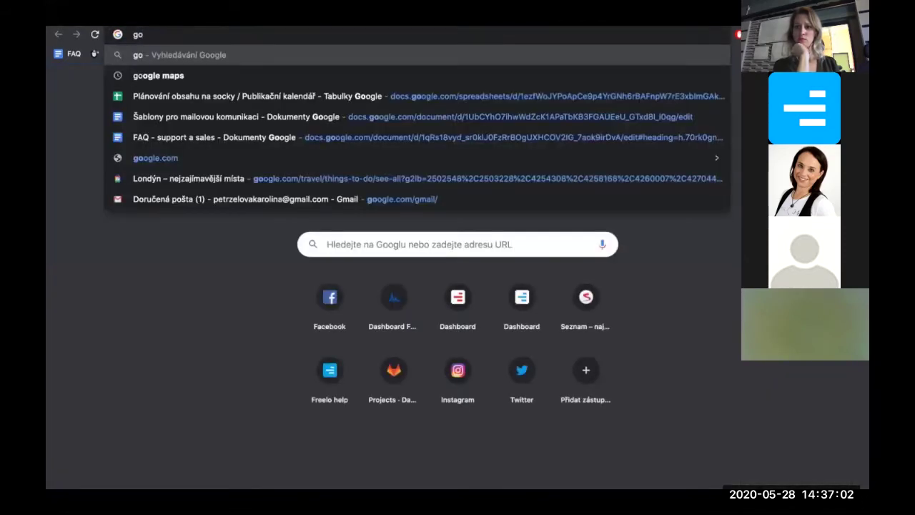
left_click(822, 80)
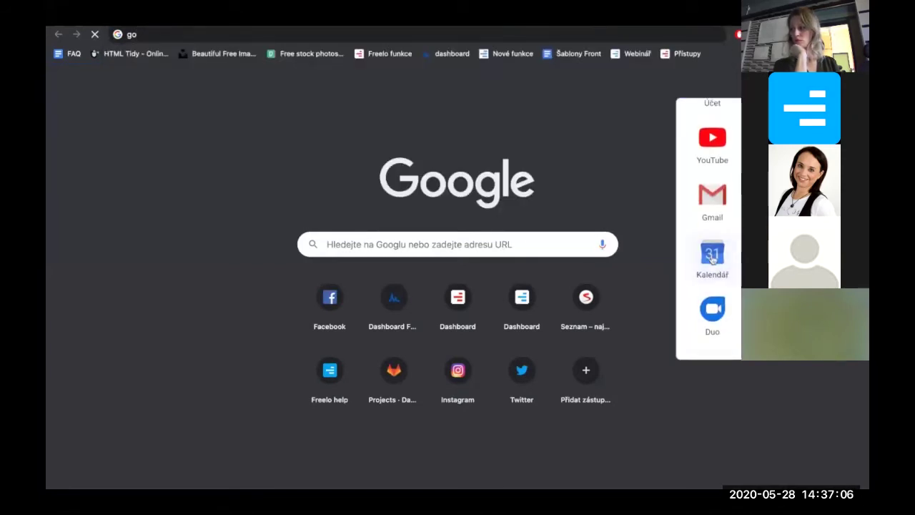
key("Return")
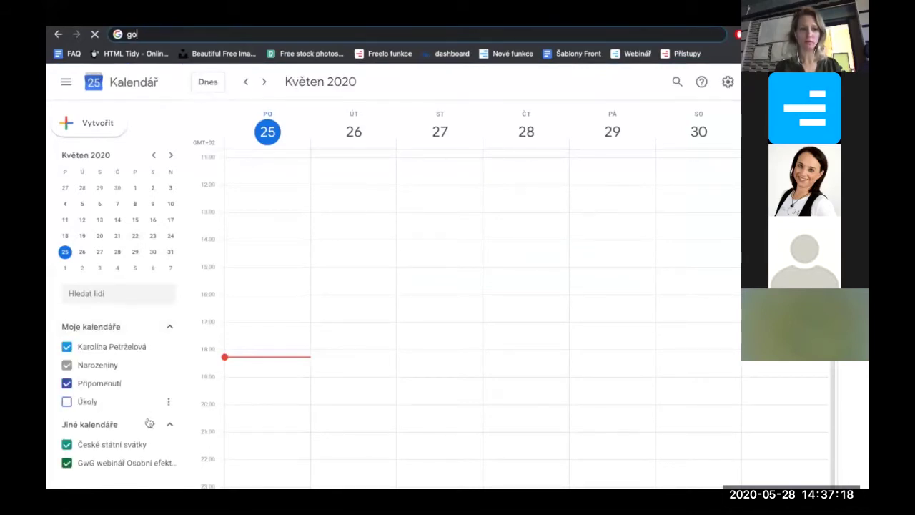
Add another calendar by URL, pasting the copied private Moje úkoly link as the calendar URL, and return to the calendar
left_click(150, 424)
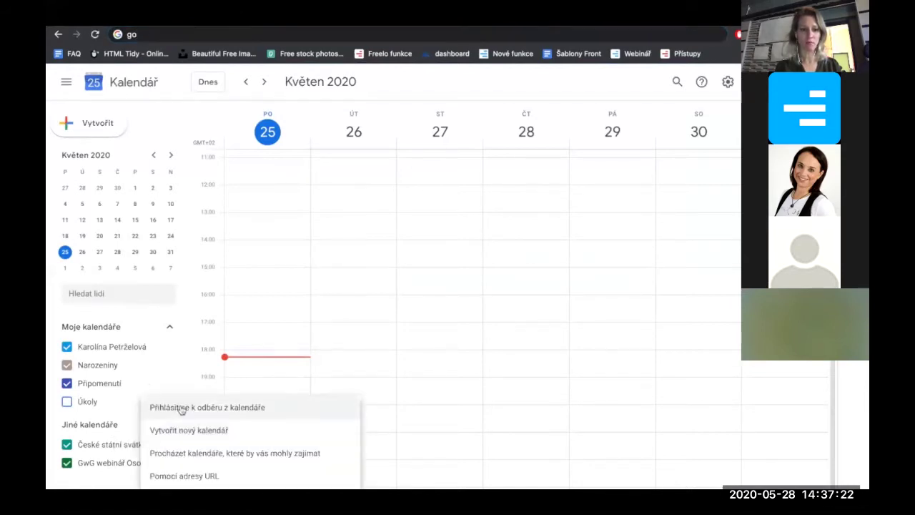
left_click(184, 476)
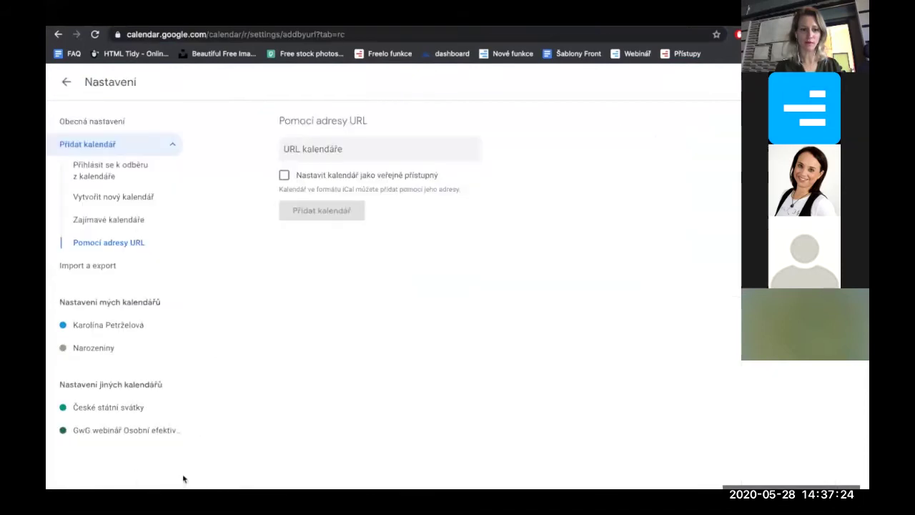
key("ctrl+v")
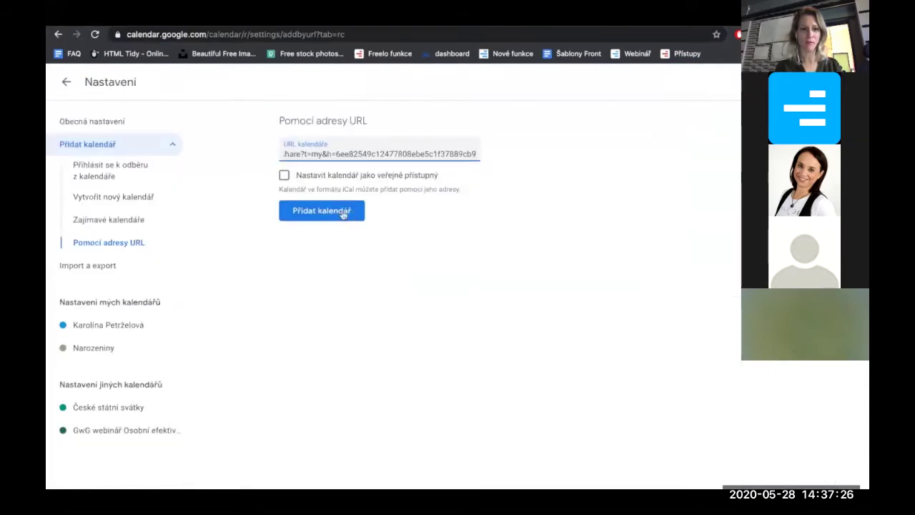
left_click(335, 216)
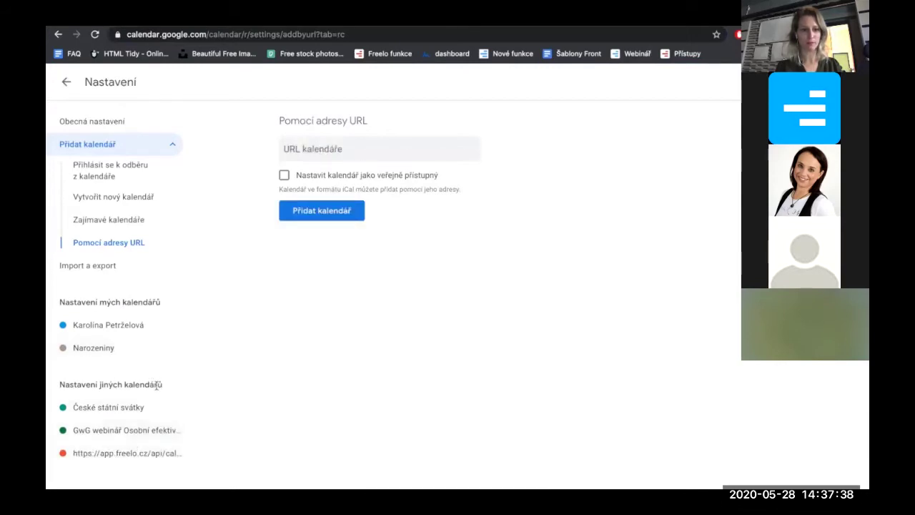
left_click(66, 82)
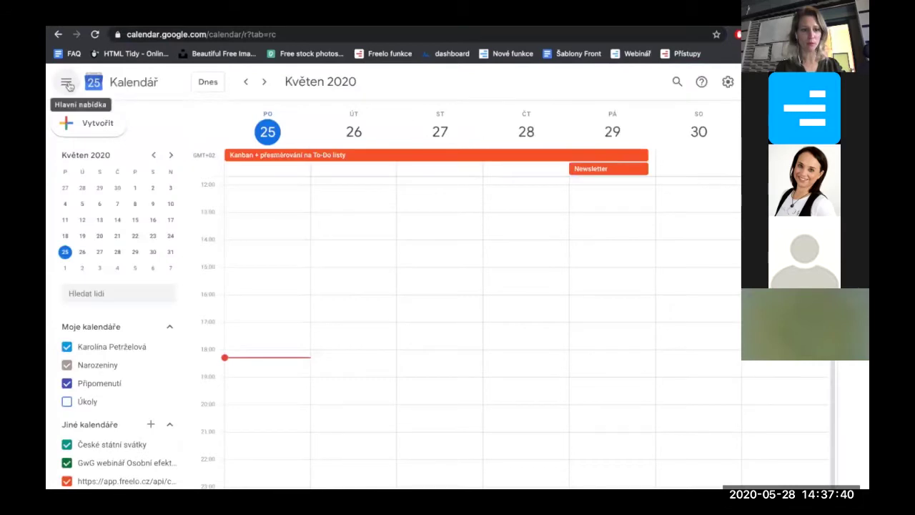
left_click(151, 424)
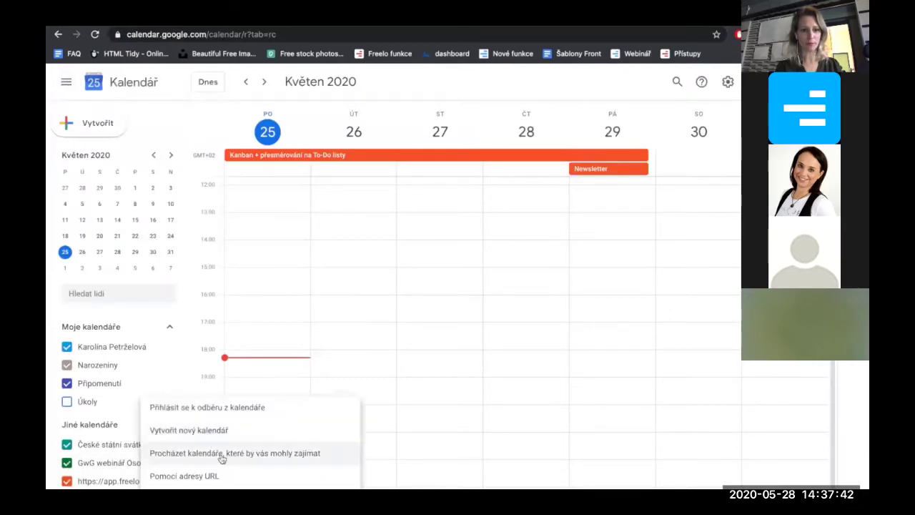
left_click(109, 408)
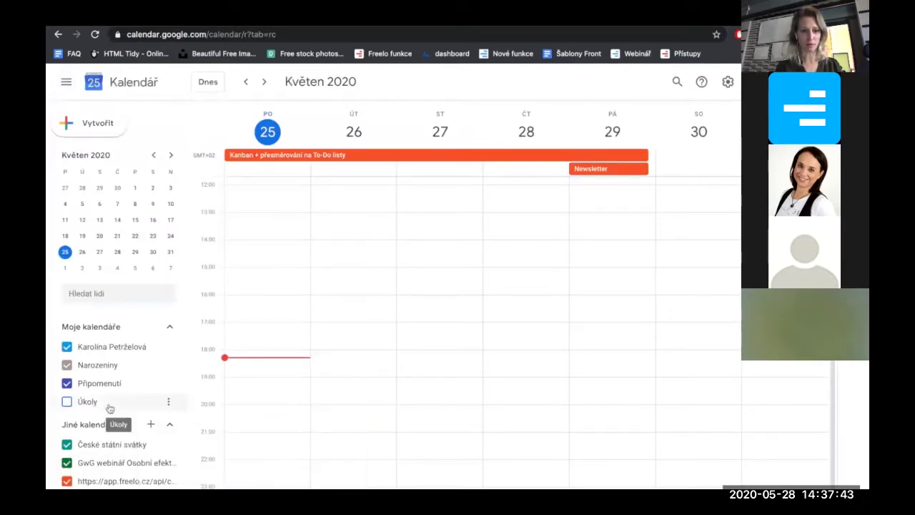
Hide and show the imported Freelo calendar in Google Calendar, and switch the calendar to month view
left_click(109, 482)
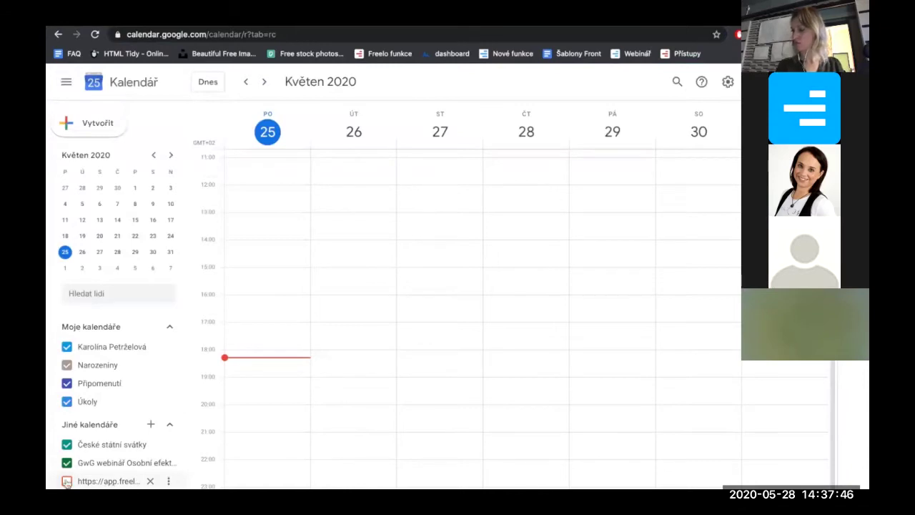
left_click(108, 483)
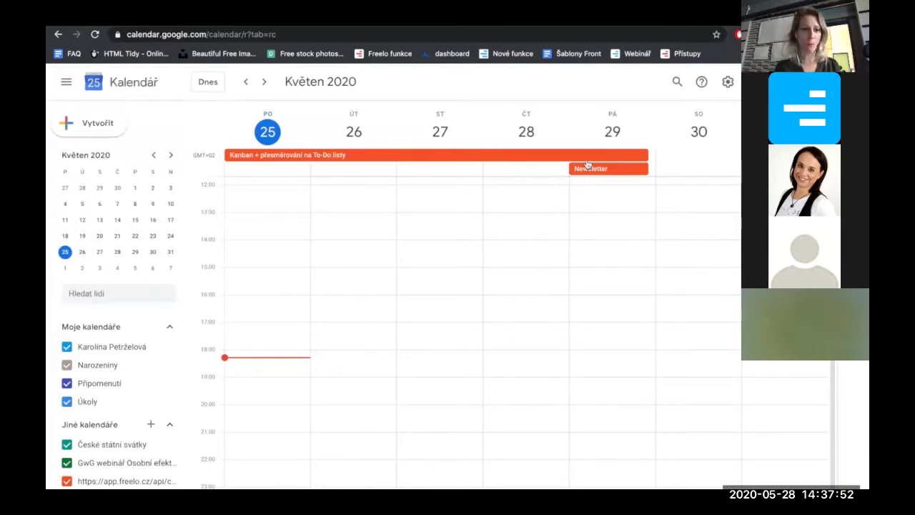
left_click(766, 81)
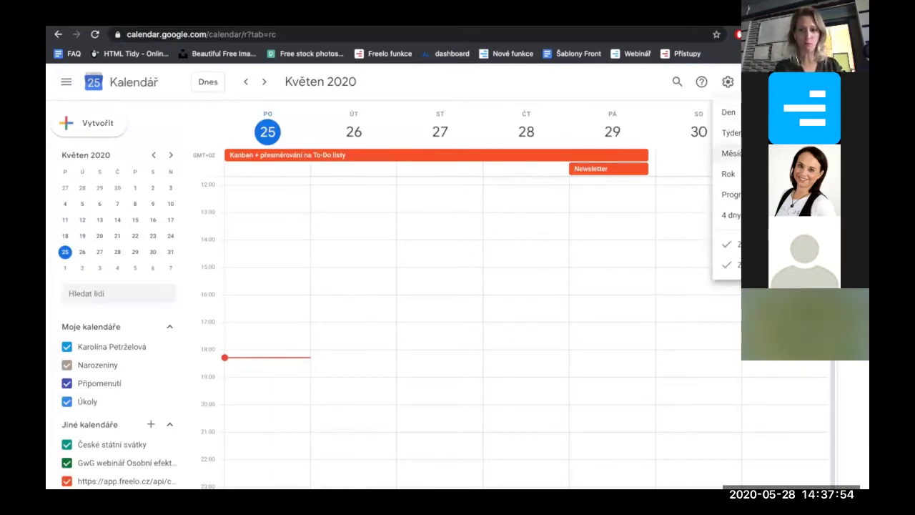
left_click(731, 153)
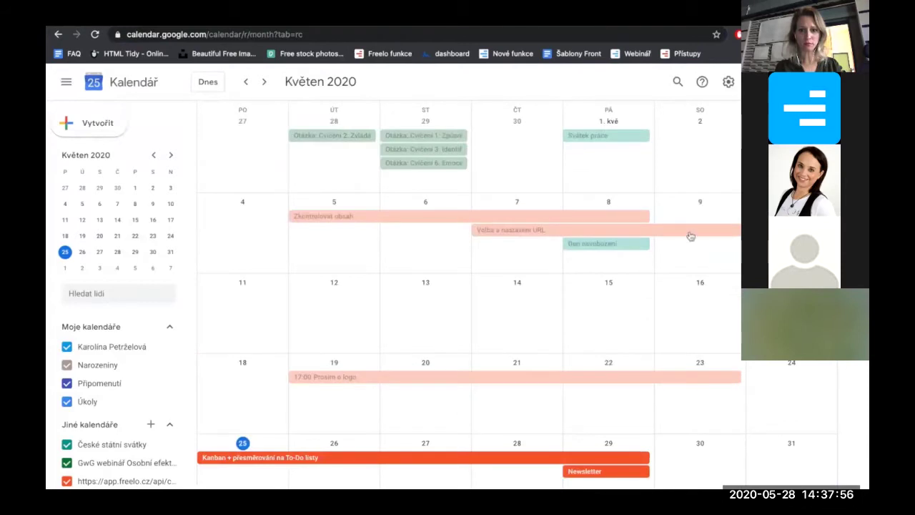
Browse the monthly calendar forward to August 2020 and back to April 2020 to check the synchronised Freelo tasks
scroll(691, 235, "down", 2)
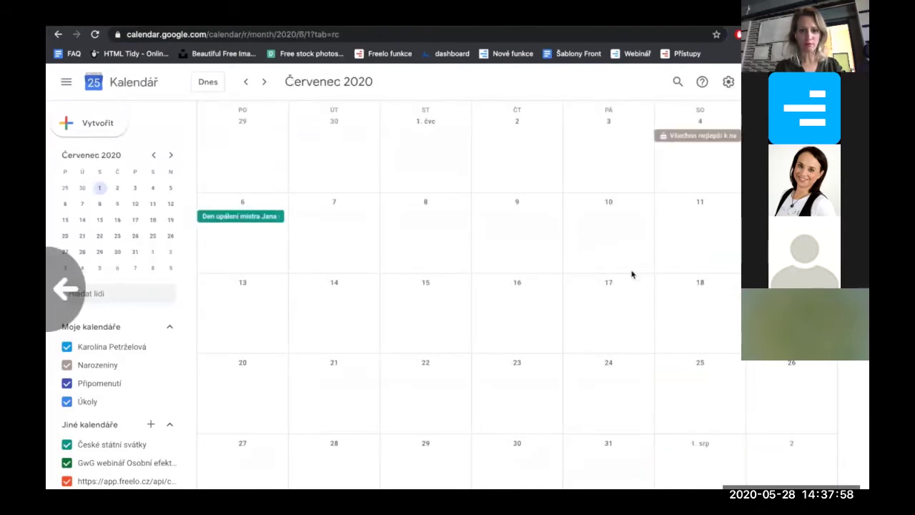
scroll(632, 275, "down", 3)
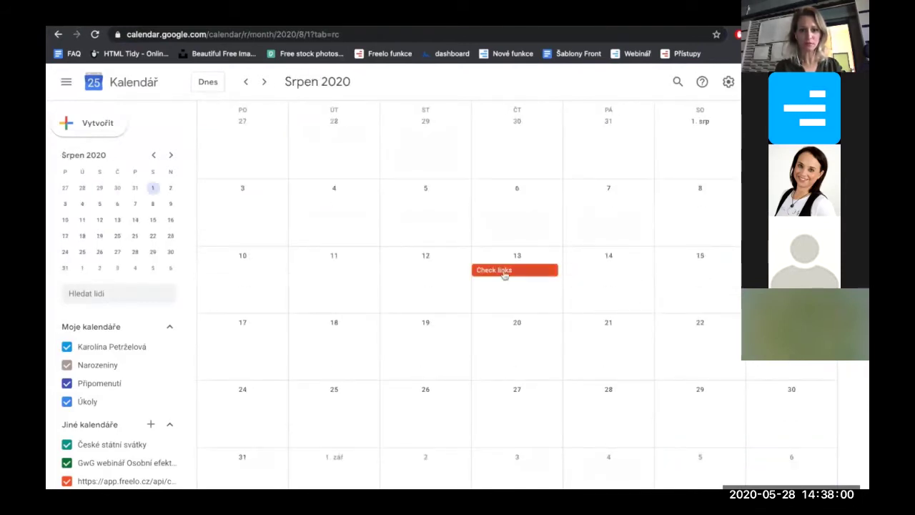
left_click(247, 83)
left_click(246, 83)
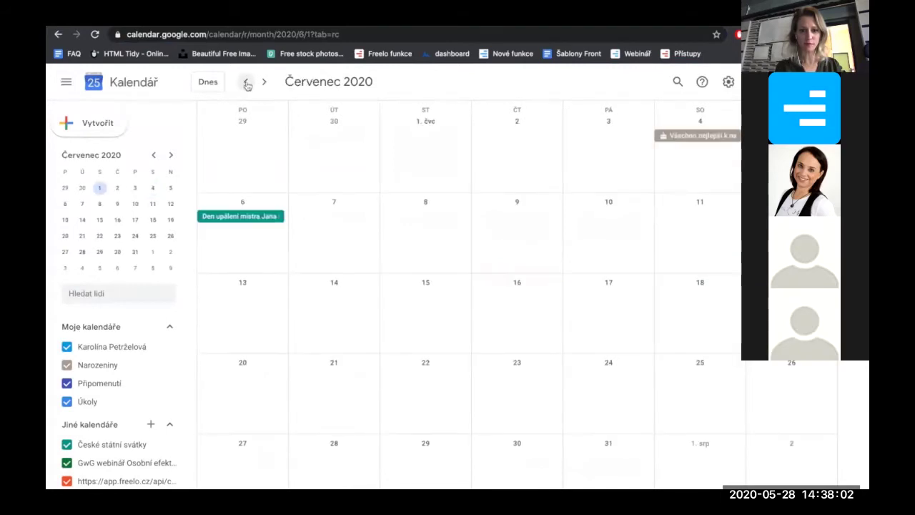
left_click(247, 83)
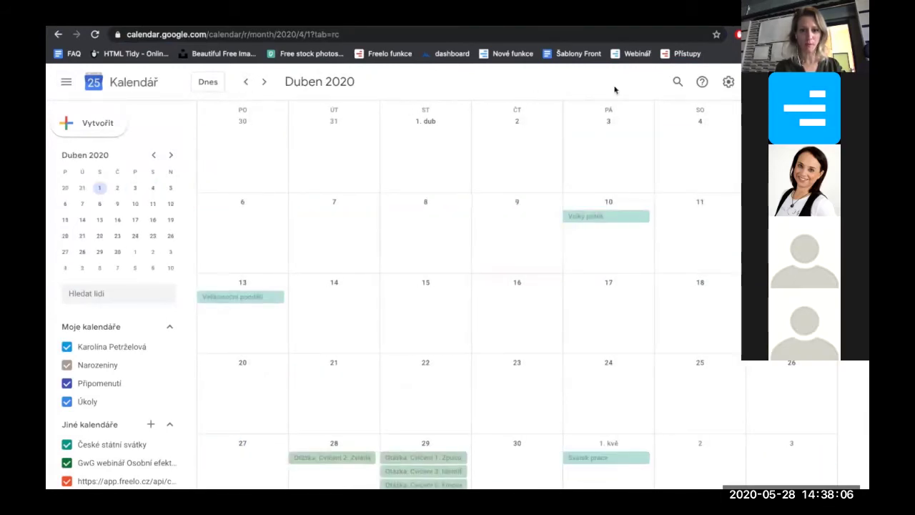
Switch back to Freelo, open the dashboard and look through the tasks assigned to the current user
key("ctrl+Tab")
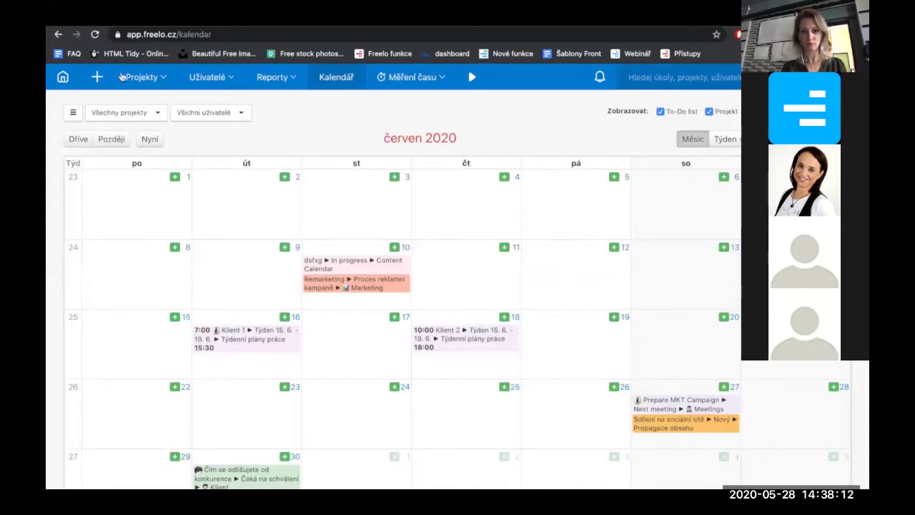
left_click(69, 80)
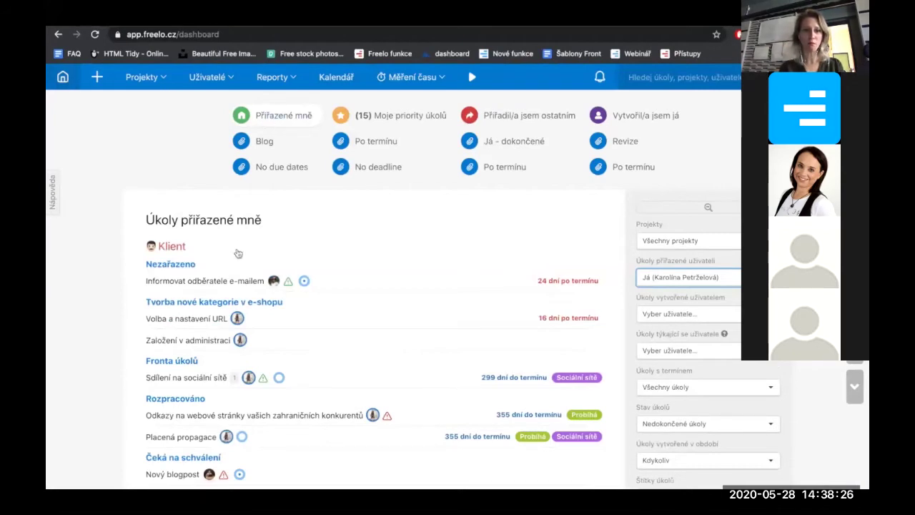
scroll(240, 251, "down", 1)
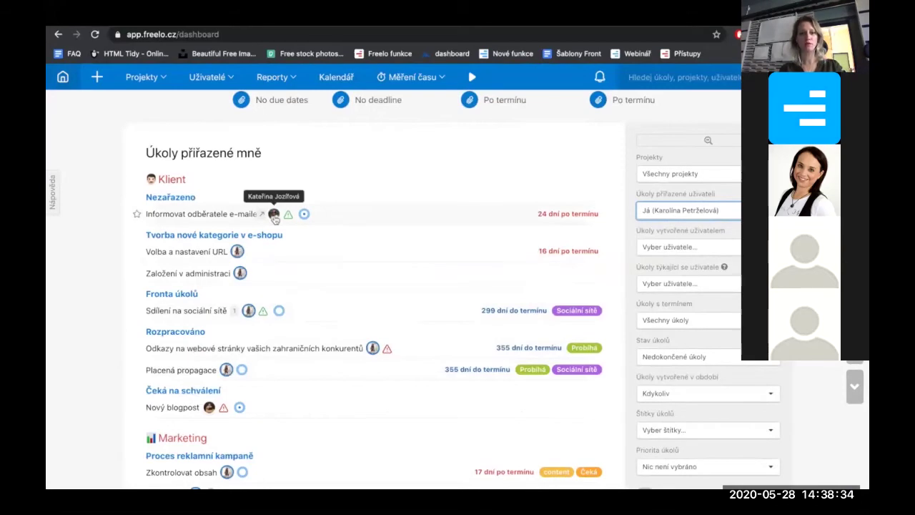
scroll(274, 217, "down", 10)
scroll(274, 216, "up", 3)
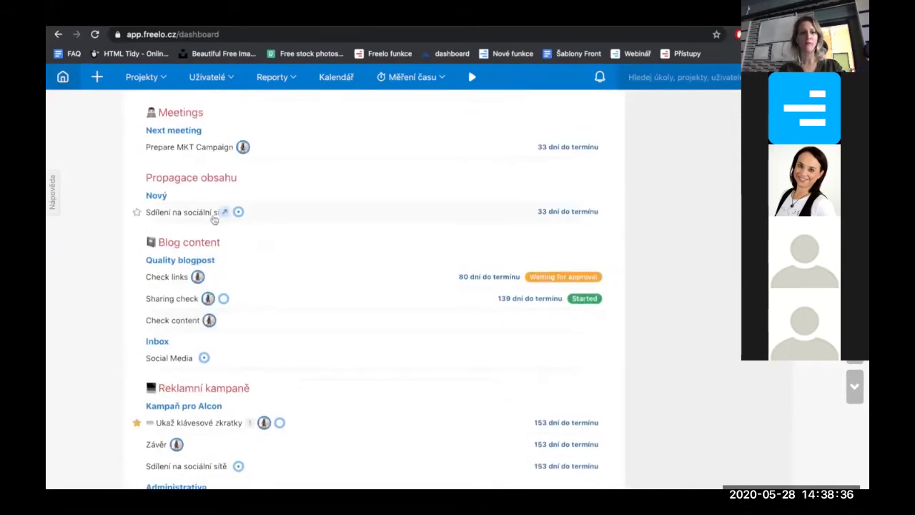
scroll(240, 213, "up", 8)
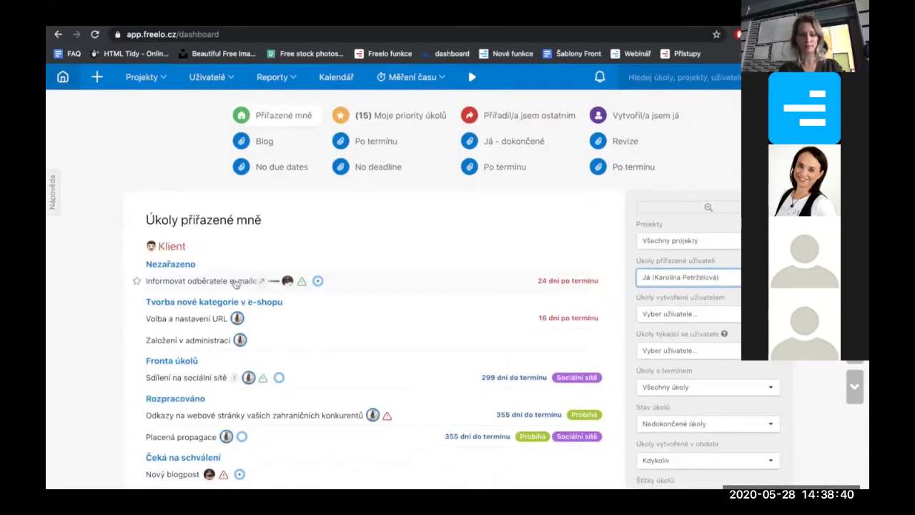
Inspect the subtasks of Informovat odběratele e-mailem, close the task and review how the assigned tasks are grouped by project
left_click(236, 283)
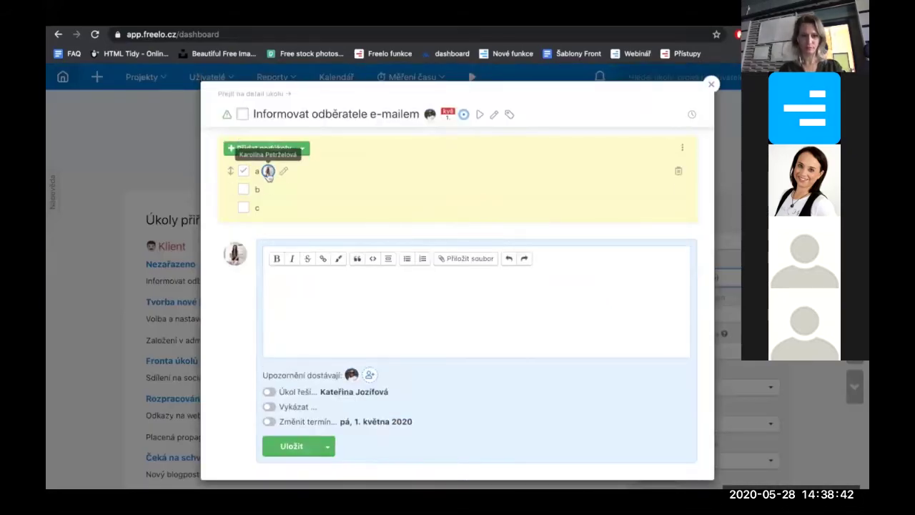
left_click(143, 163)
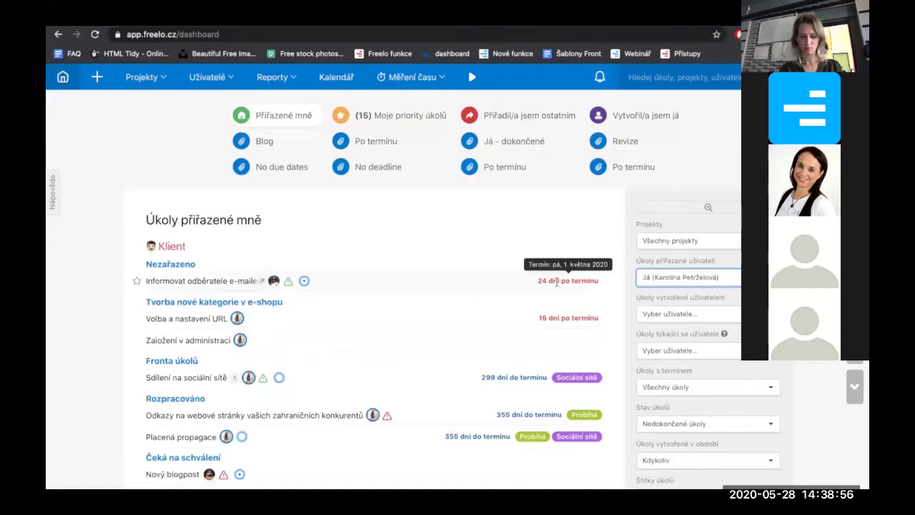
scroll(556, 282, "down", 1)
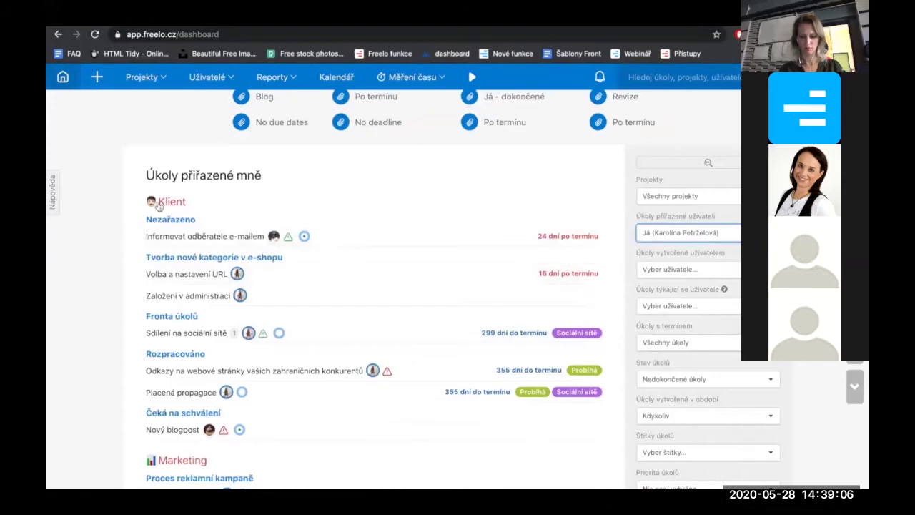
scroll(190, 415, "down", 2)
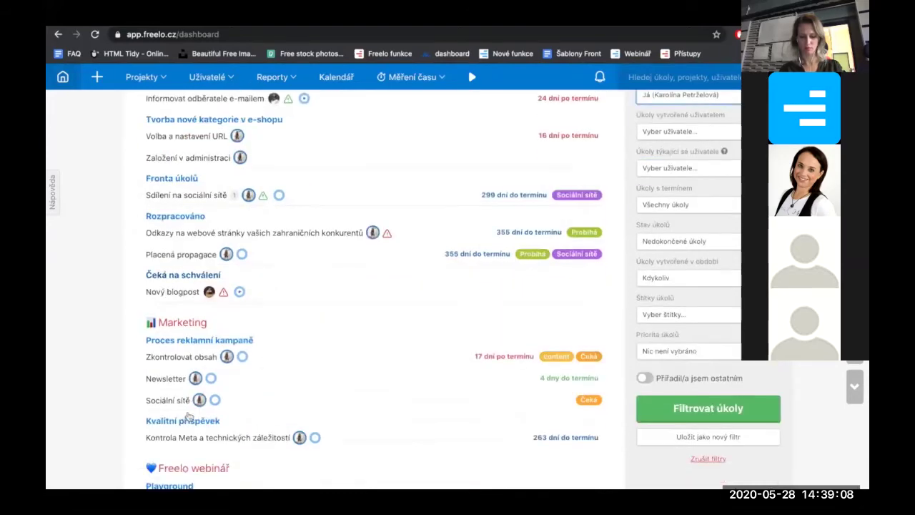
scroll(190, 414, "up", 3)
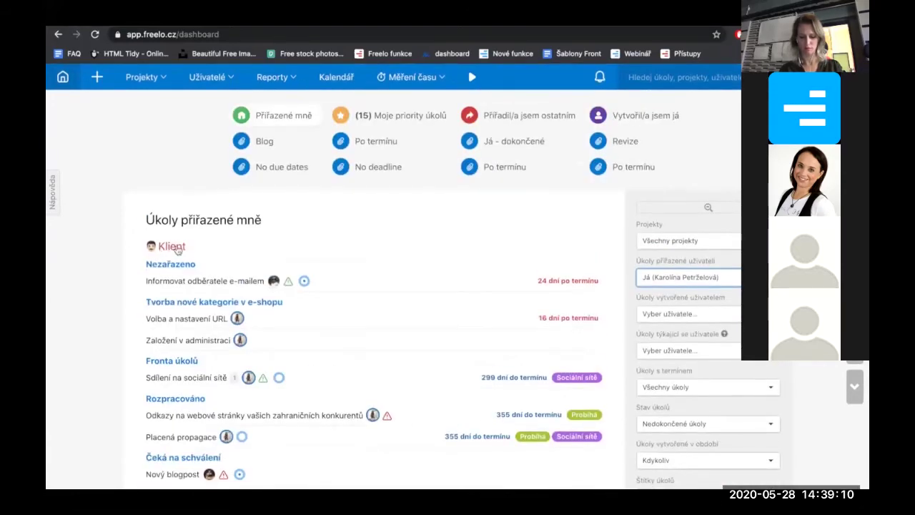
scroll(182, 249, "down", 1)
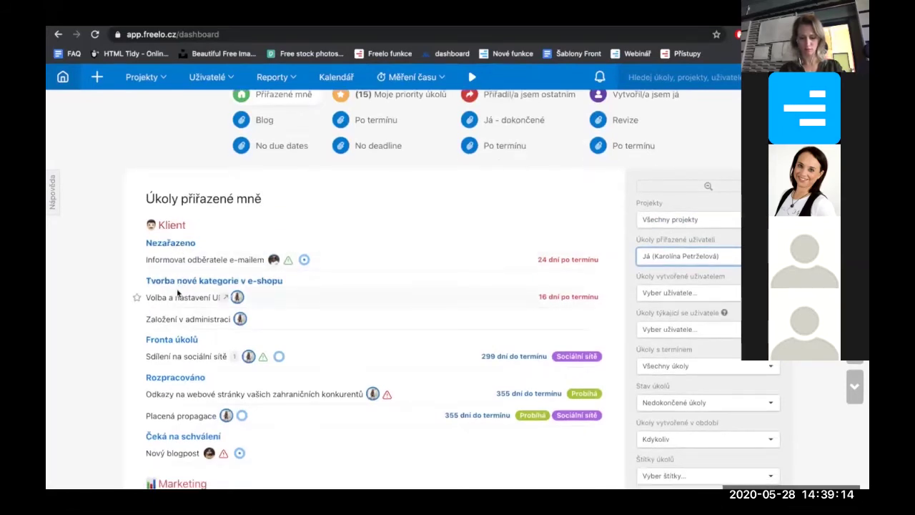
scroll(382, 313, "up", 1)
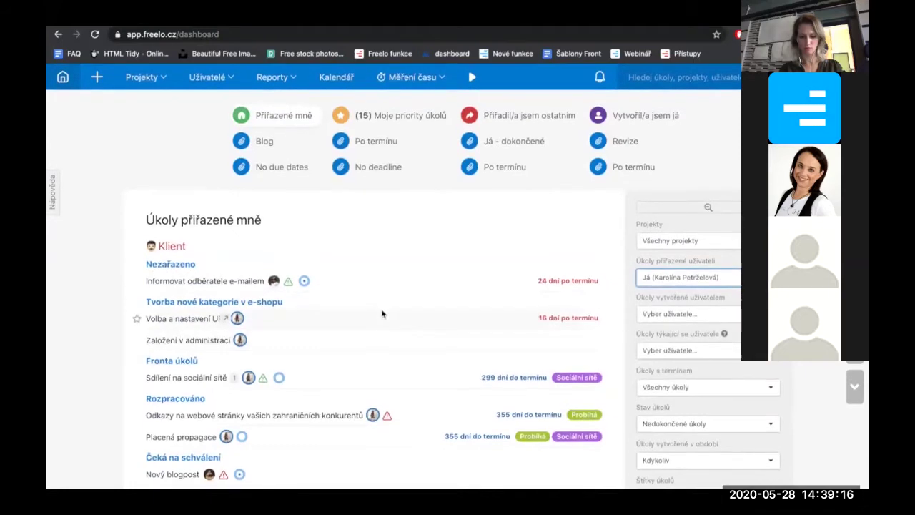
In the Moje priority úkolů overview, complete the task Propagace (2h) and remove Kontrola Sdílení from the priorities
left_click(377, 116)
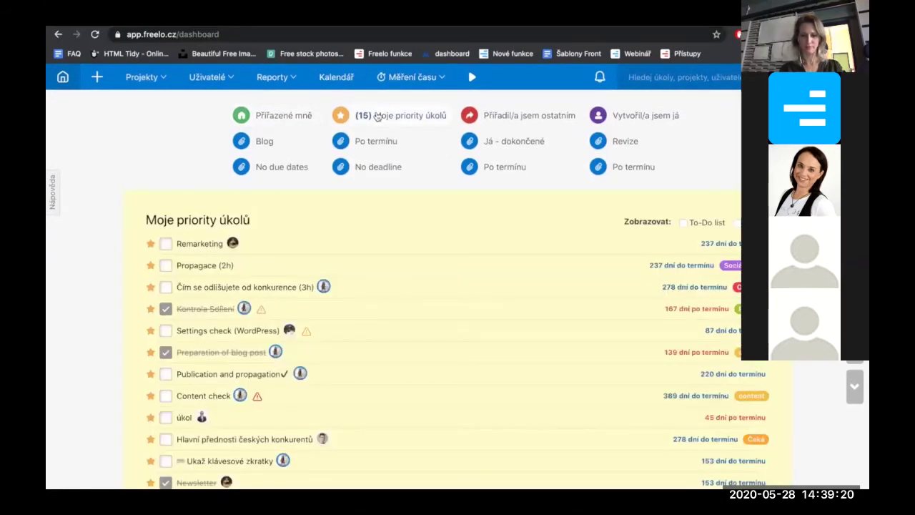
scroll(377, 115, "down", 2)
right_click(377, 114)
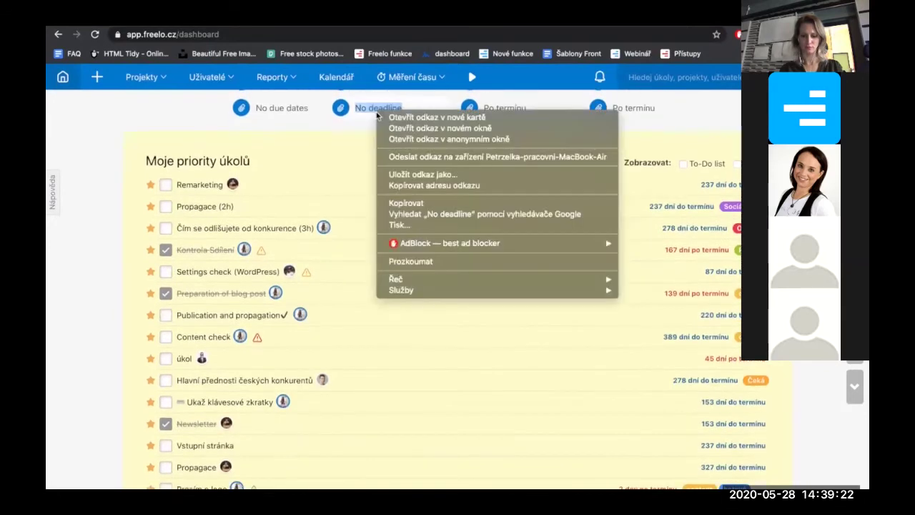
left_click(136, 137)
scroll(134, 135, "down", 2)
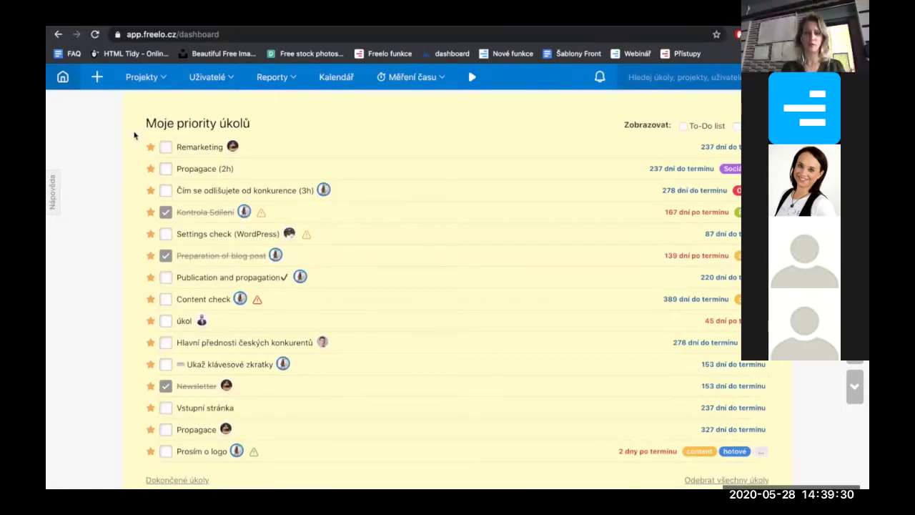
left_click(166, 171)
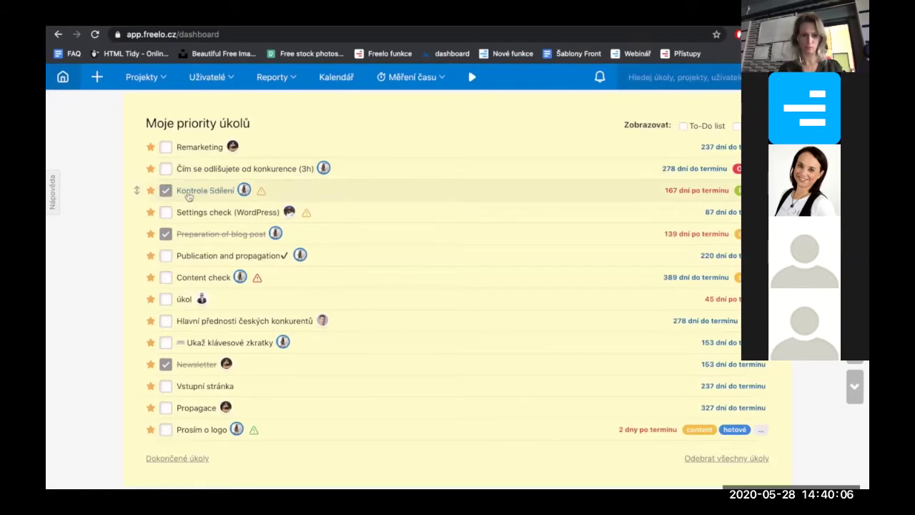
left_click(151, 190)
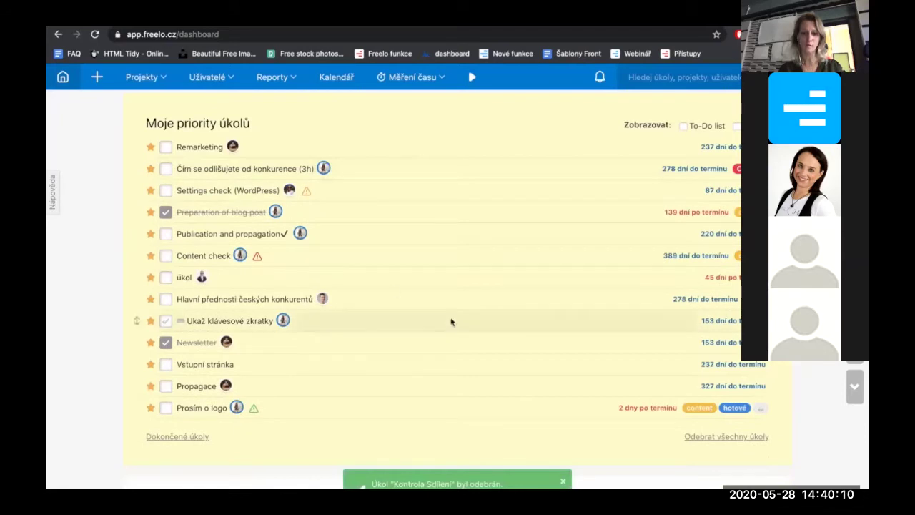
Show the tasks assigned to others (Přiřadil/a jsem ostatním), followed by the tasks created by the current user (Vytvořil/a jsem já)
scroll(499, 385, "up", 3)
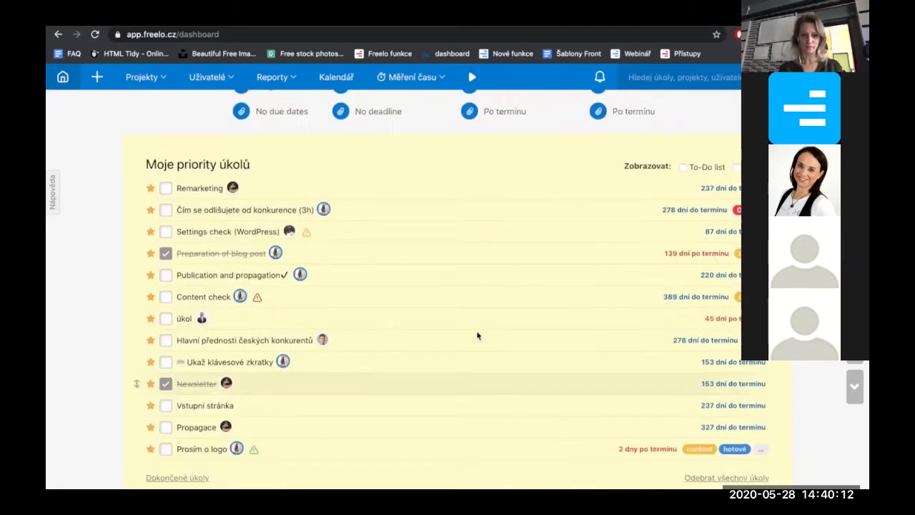
left_click(516, 117)
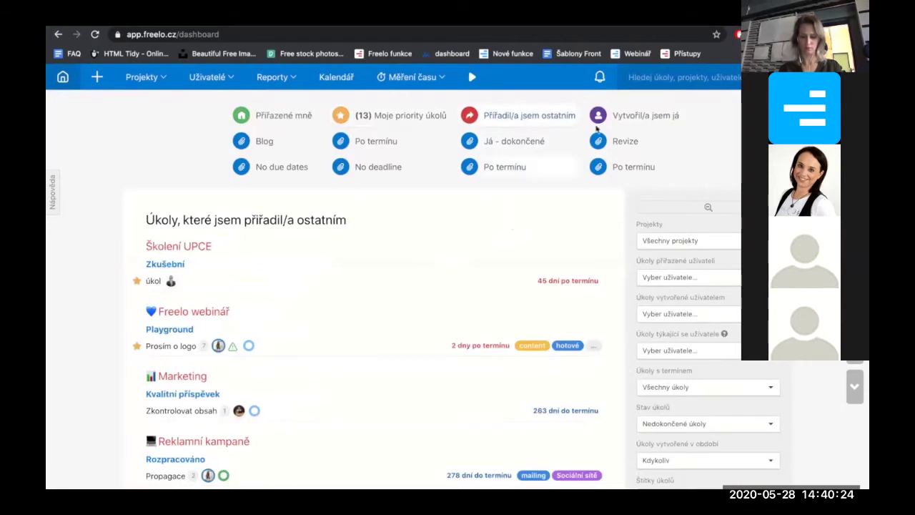
left_click(651, 116)
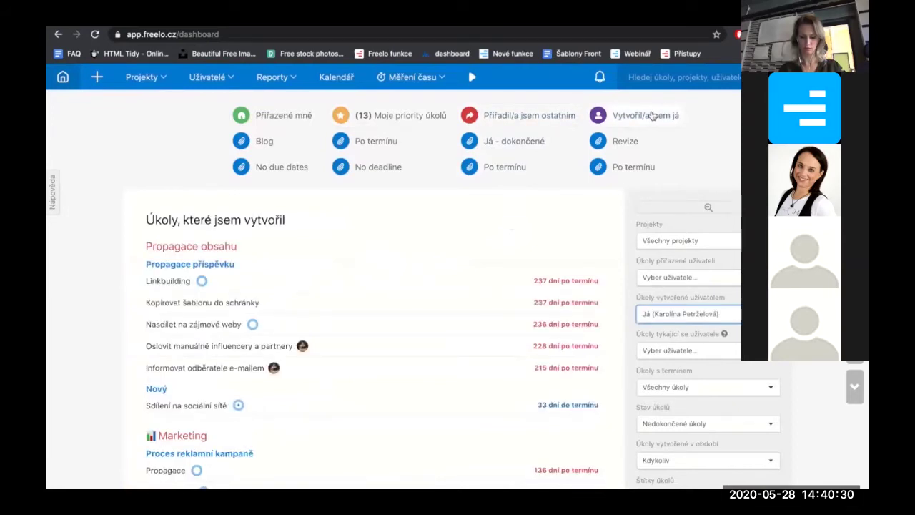
left_click(63, 79)
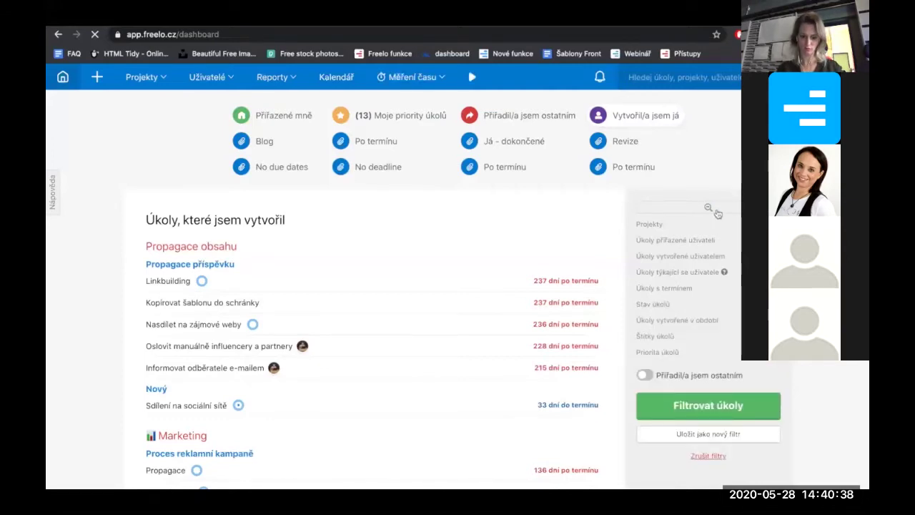
In the task filter, select a colleague as the task creator and deselect the current user
scroll(717, 214, "down", 3)
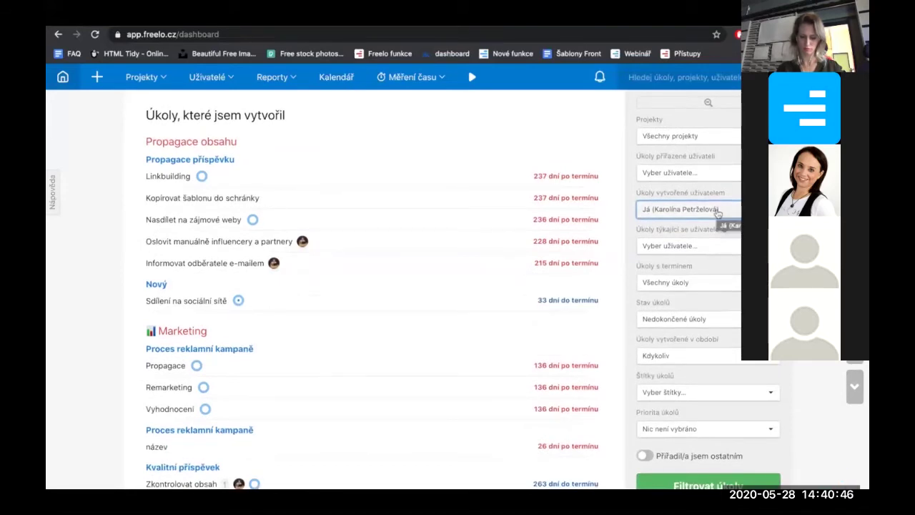
left_click(717, 214)
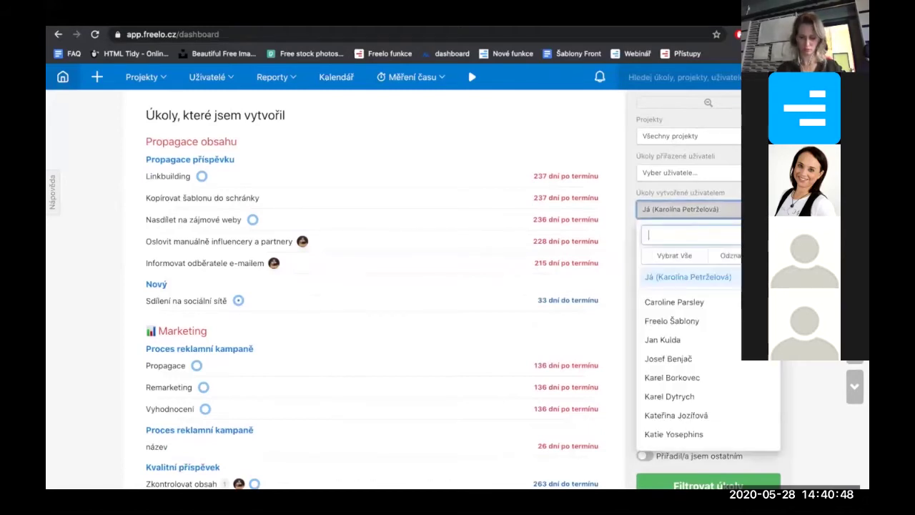
scroll(692, 345, "down", 1)
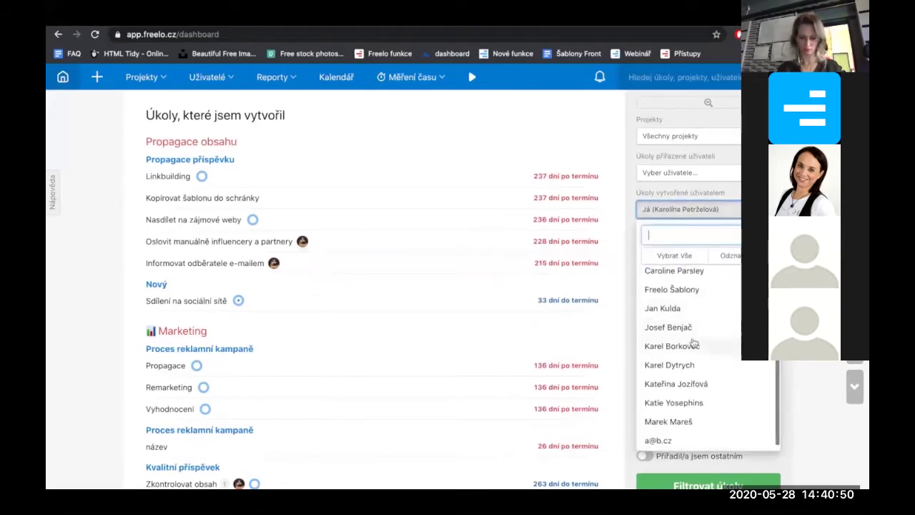
left_click(702, 384)
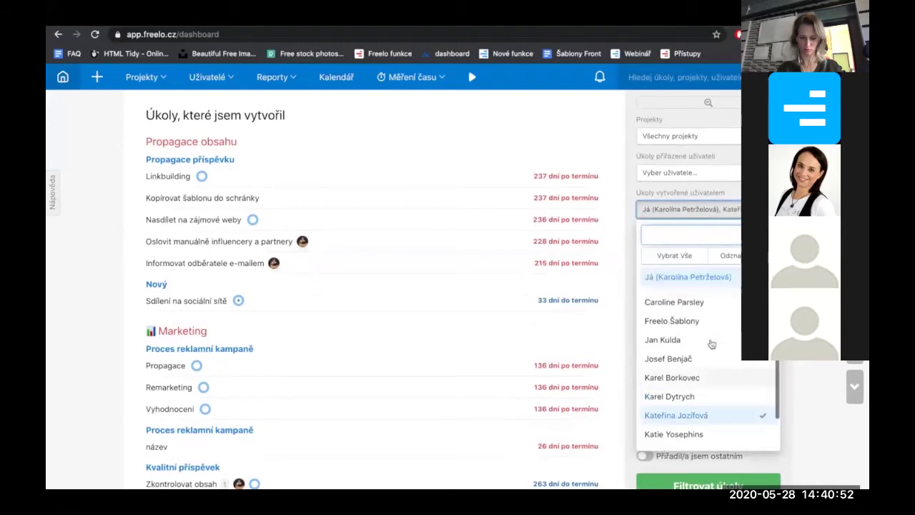
left_click(687, 277)
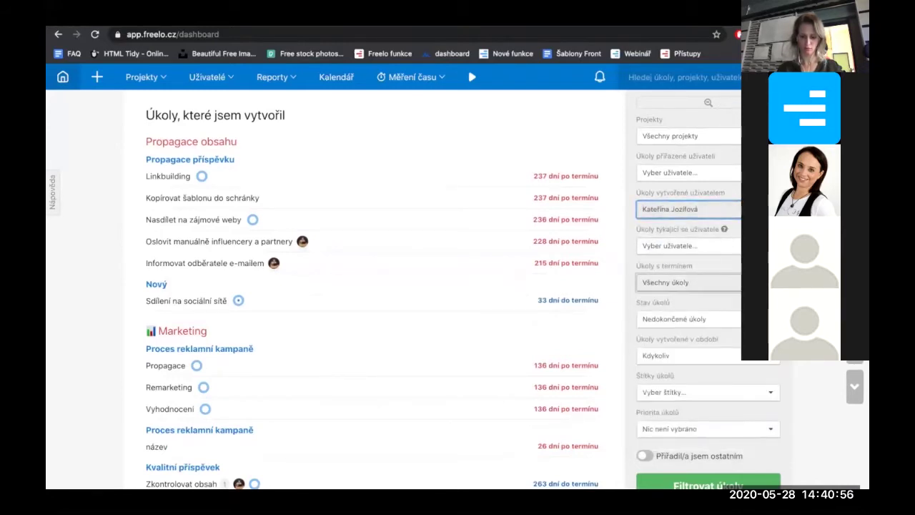
Set the deadline filter to Všechny po termínu and apply the filter for the colleague's tasks
left_click(688, 282)
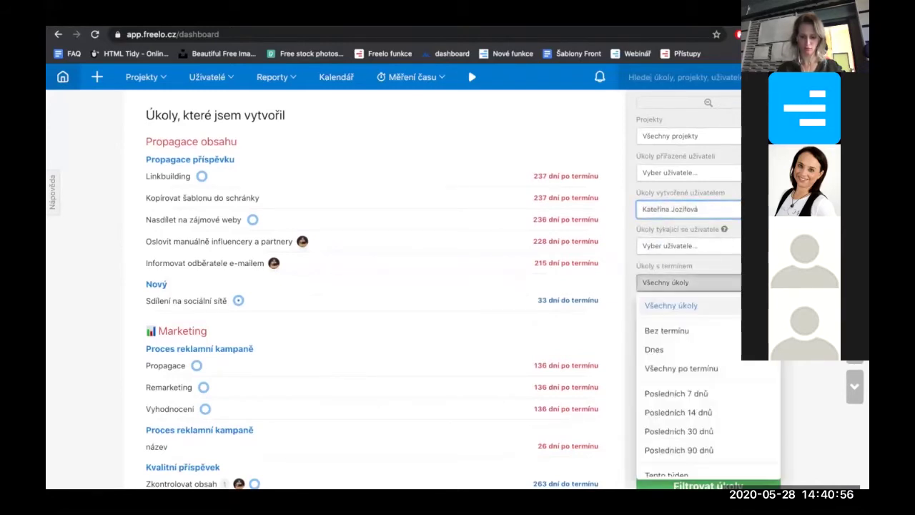
left_click(705, 368)
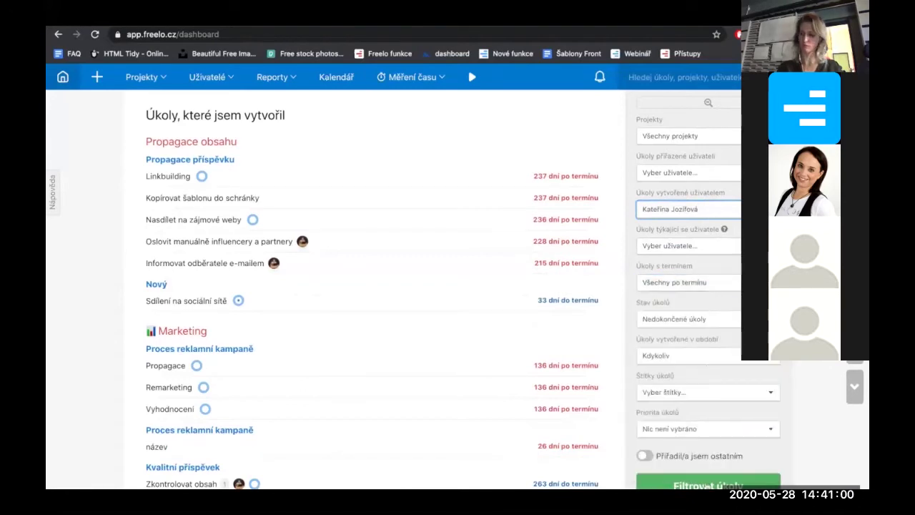
left_click(708, 485)
scroll(401, 329, "up", 2)
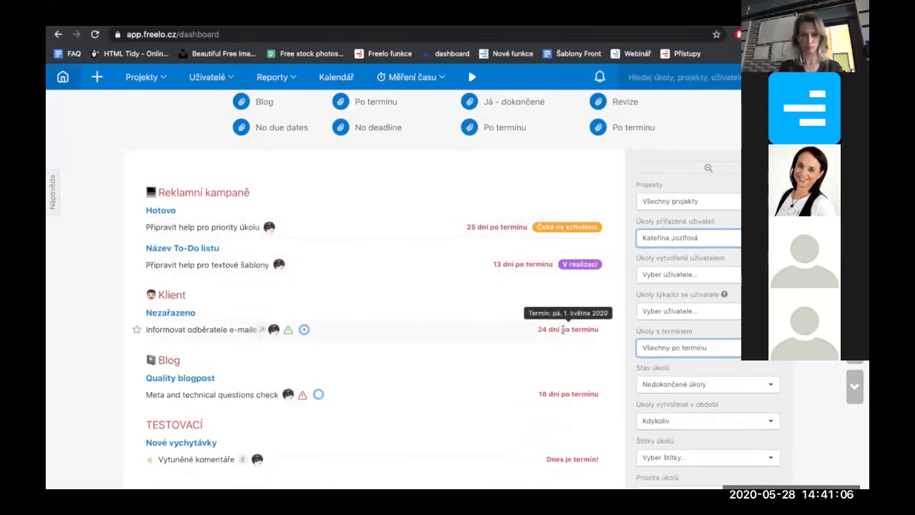
Save the current settings as a new filter named with the colleague's nickname followed by "po termínu"
scroll(410, 412, "down", 3)
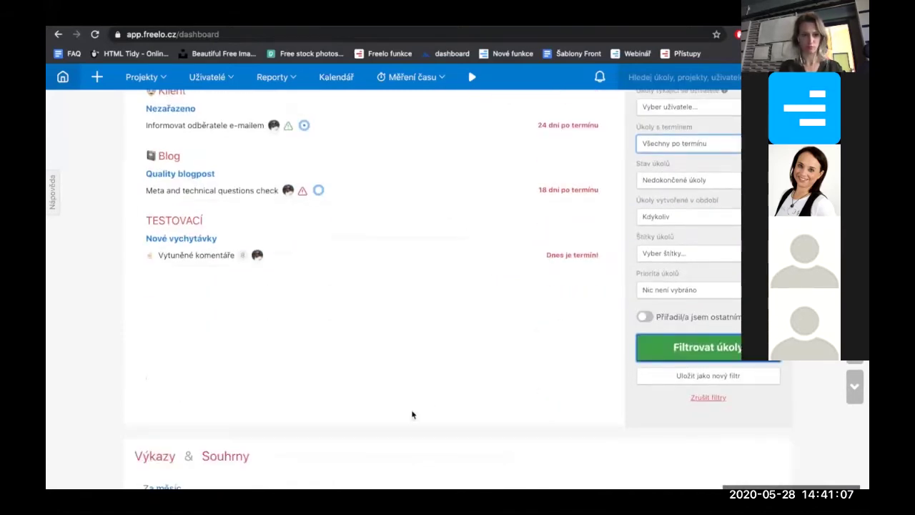
left_click(679, 377)
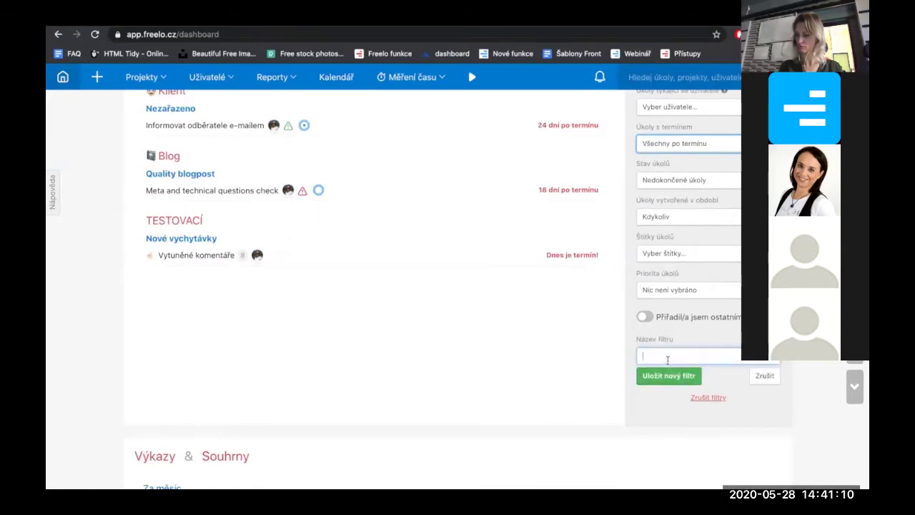
type("Ká")
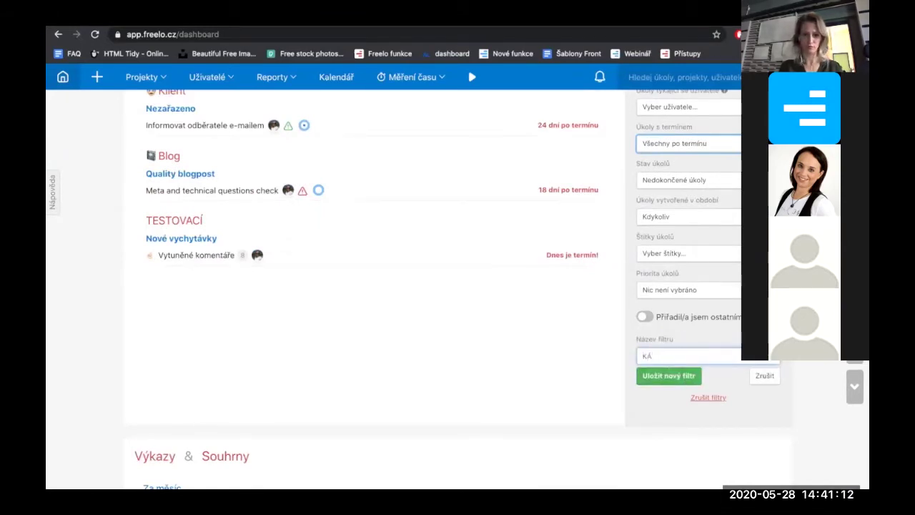
type("ťa")
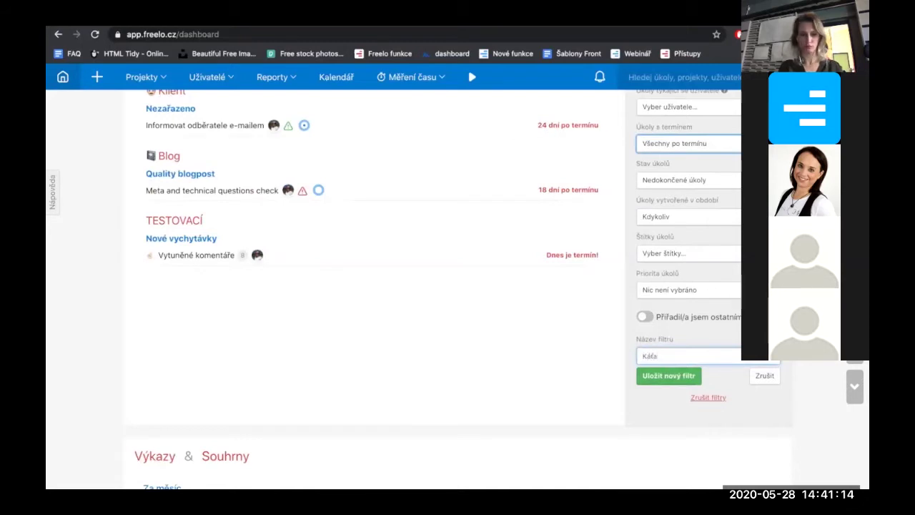
type(" po termínu")
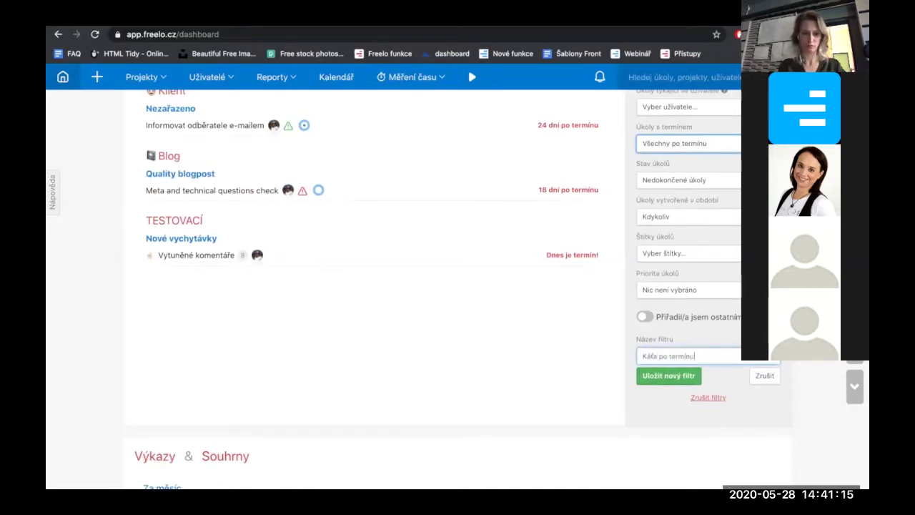
left_click(653, 377)
Switch the dashboard to the tasks assigned to the current user (Přiřazené mně) and back to the newly saved filter
scroll(396, 264, "up", 4)
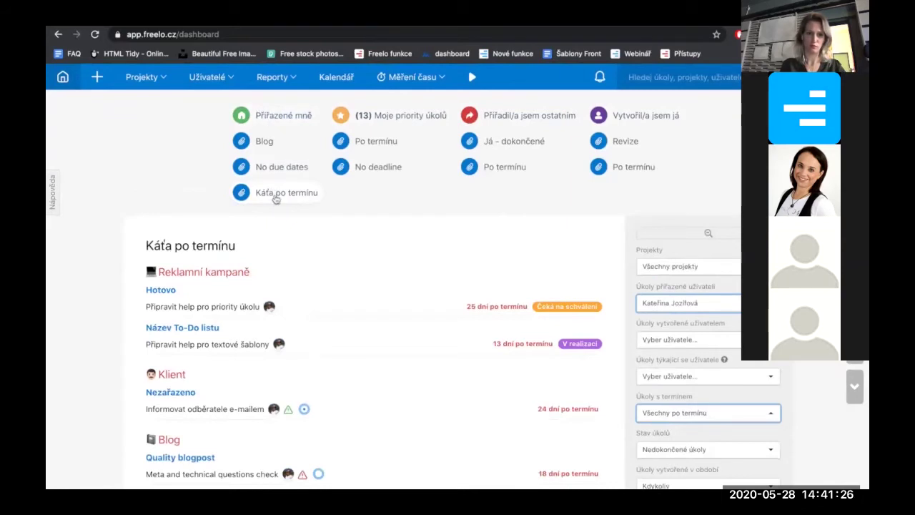
left_click(284, 126)
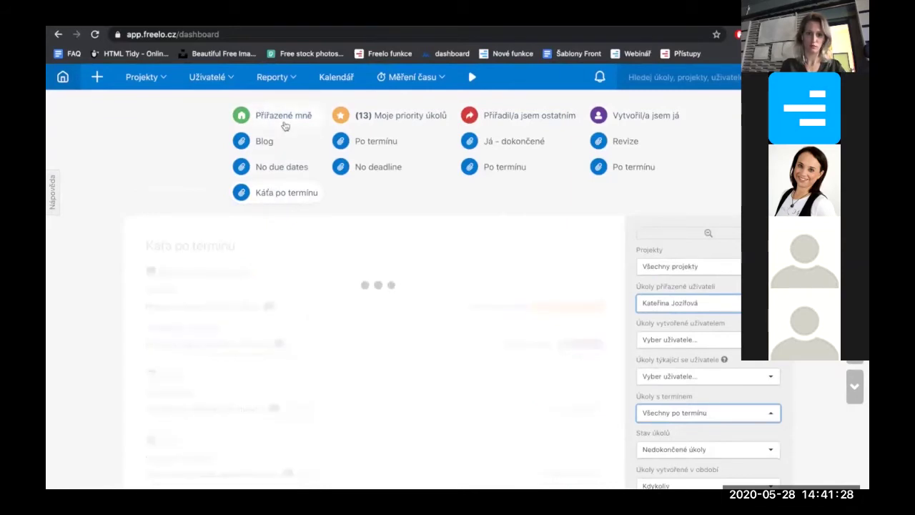
left_click(290, 198)
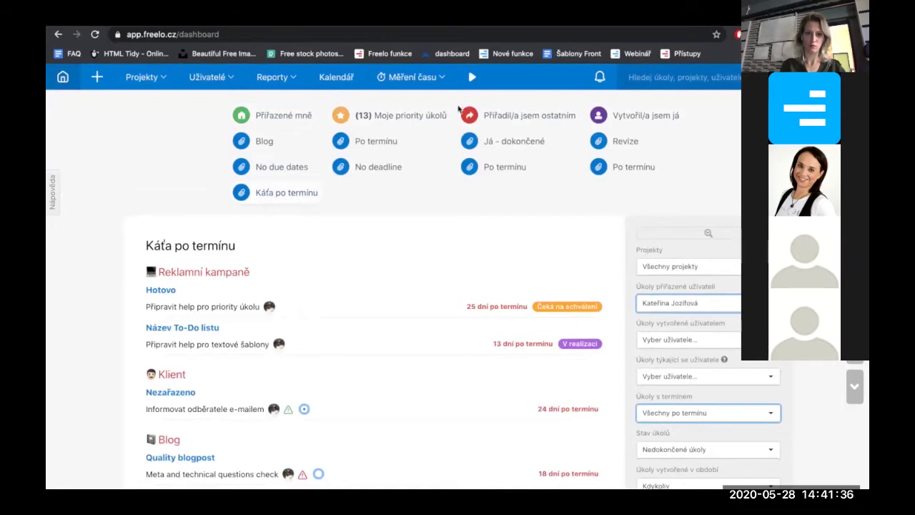
View the tasks in the saved filter Já - dokončené, followed by the overdue ones in Po termínu
left_click(502, 145)
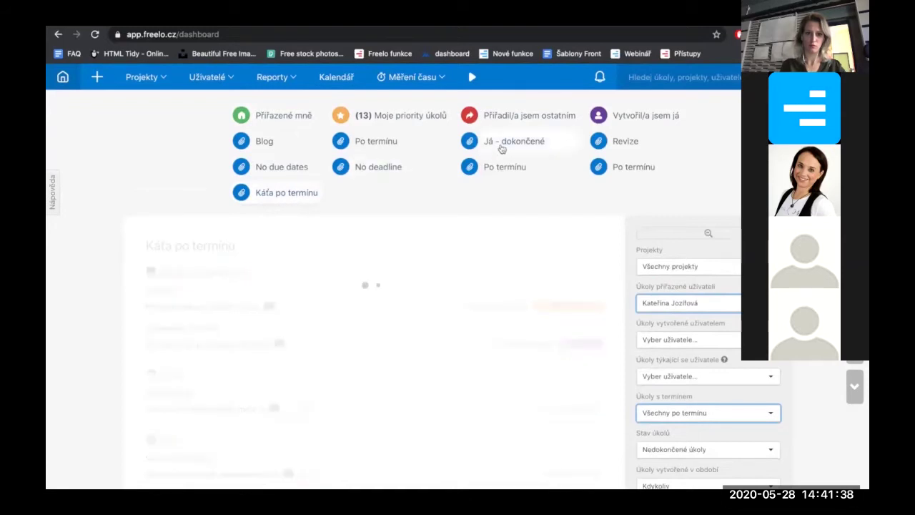
scroll(442, 221, "down", 2)
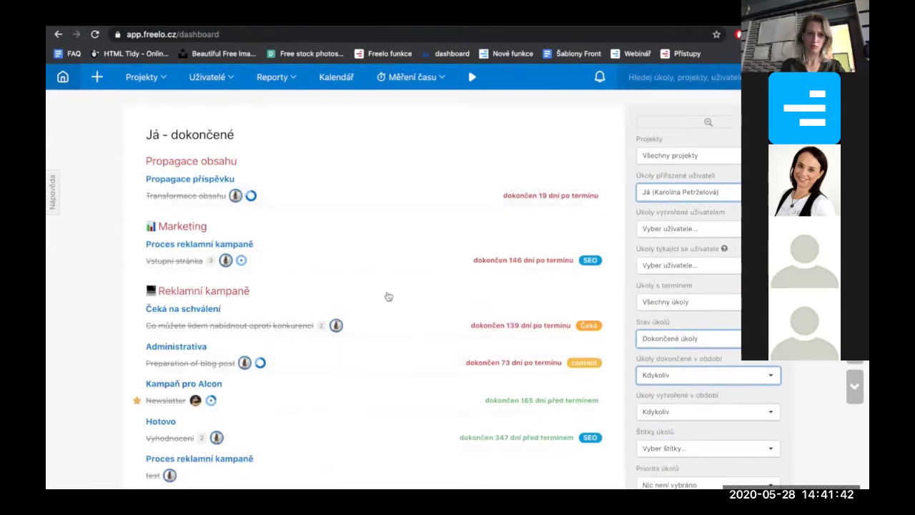
scroll(388, 296, "up", 2)
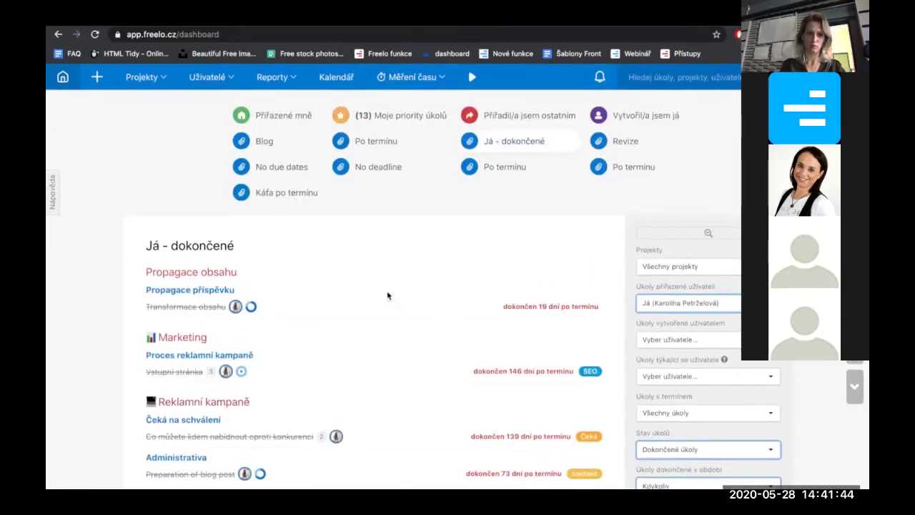
left_click(503, 167)
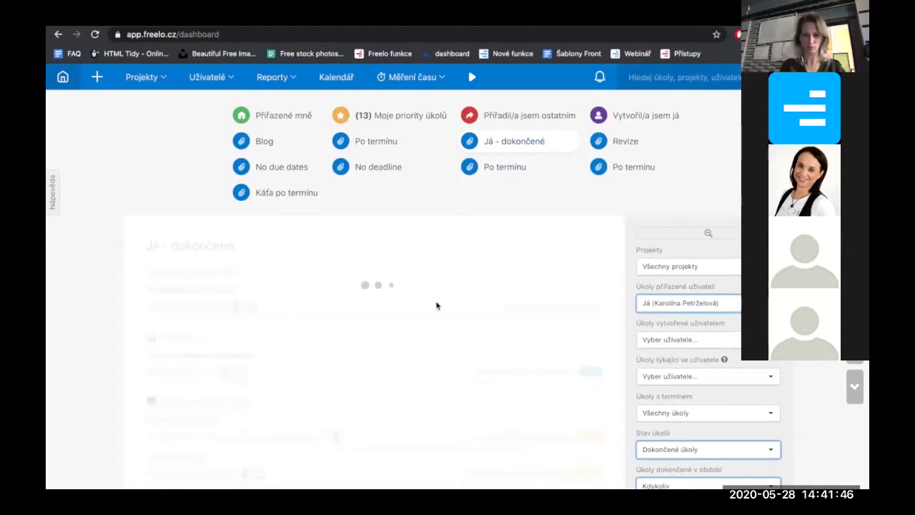
scroll(420, 321, "up", 2)
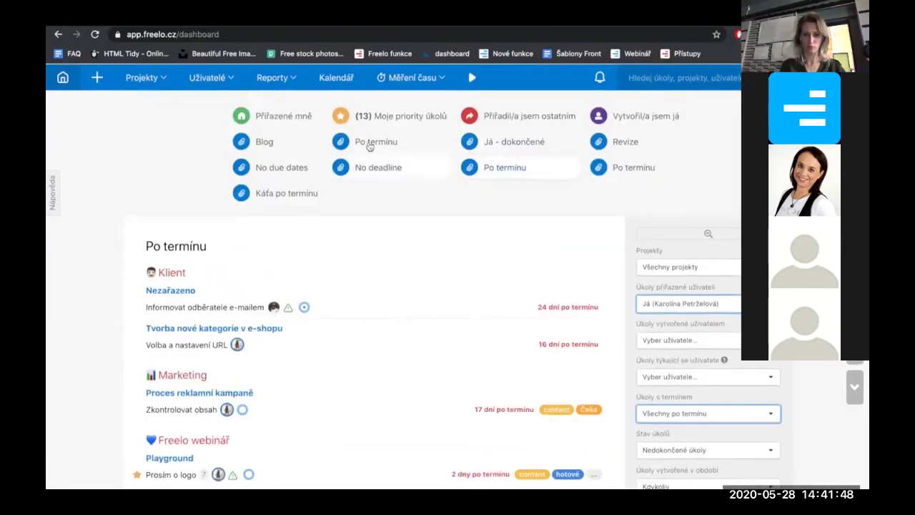
Show the saved filter No deadline and look through its tasks
left_click(370, 167)
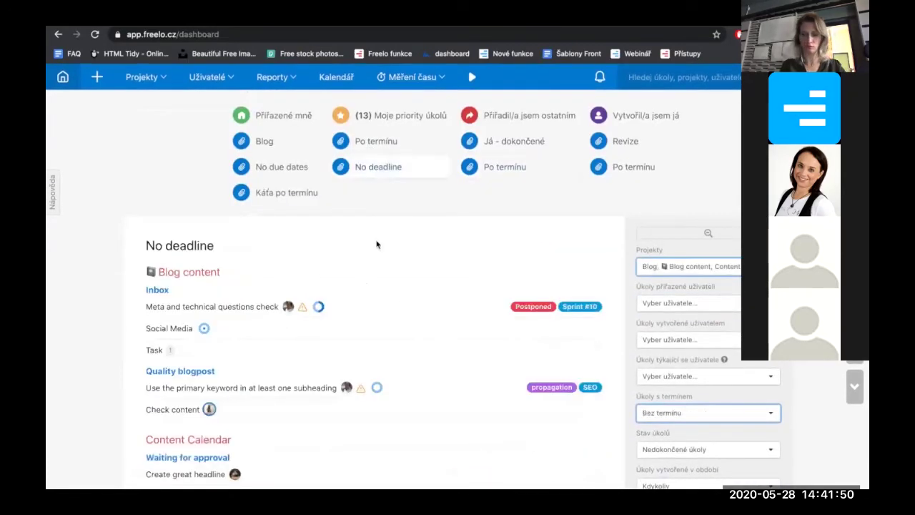
scroll(377, 244, "down", 2)
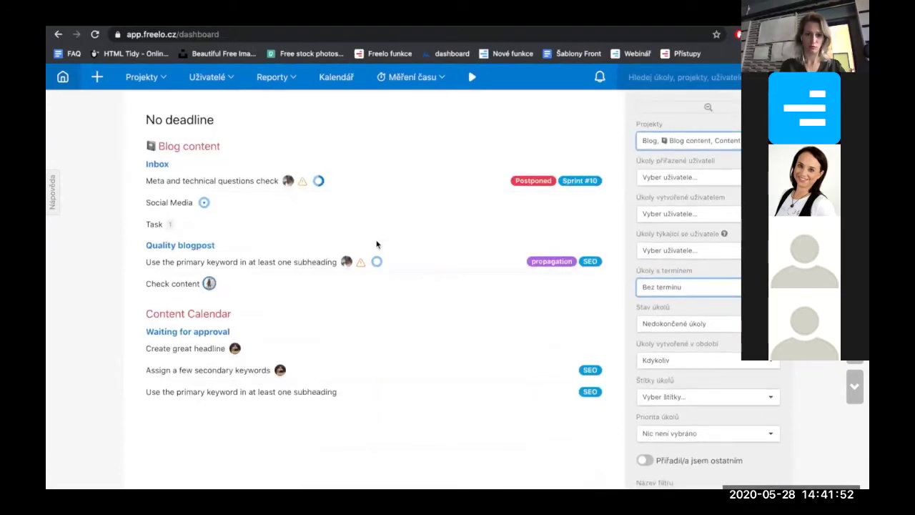
scroll(377, 245, "up", 2)
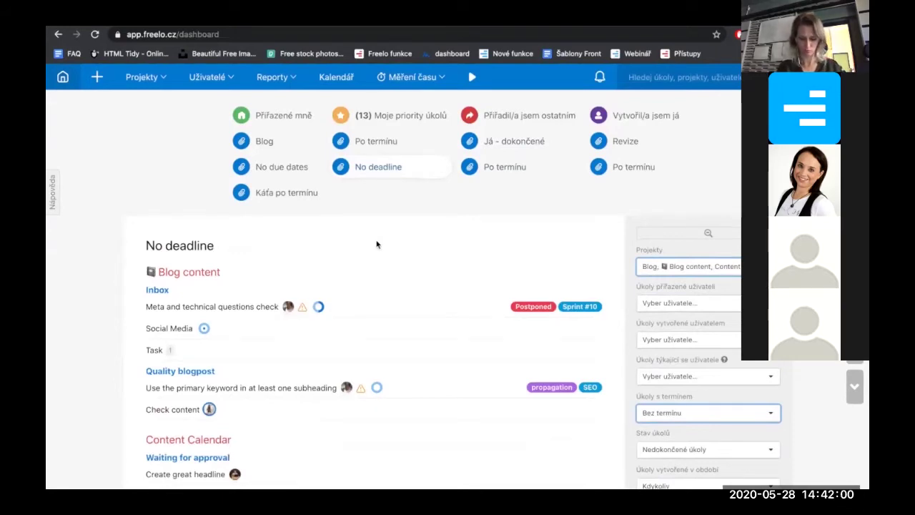
Open the current user's profile and look through its assigned, created, completed and followed tasks, activities and files
left_click(232, 79)
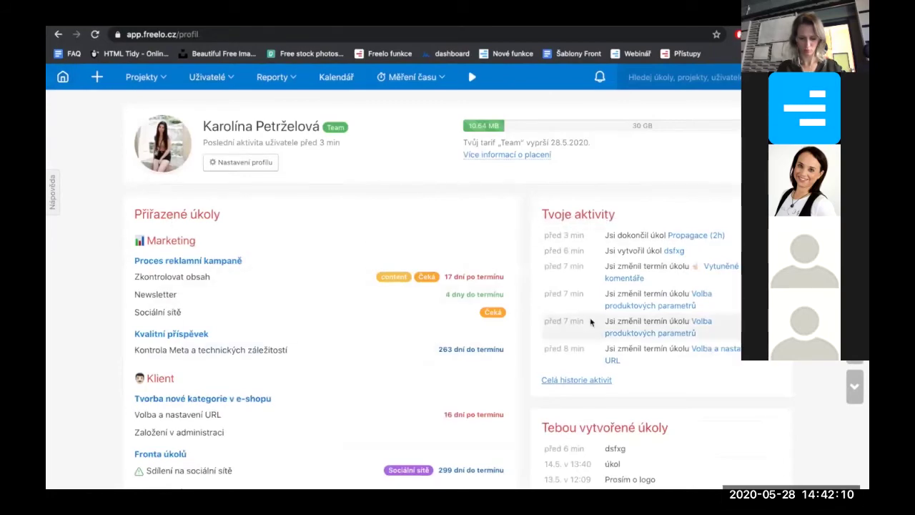
scroll(590, 322, "down", 2)
scroll(589, 322, "down", 2)
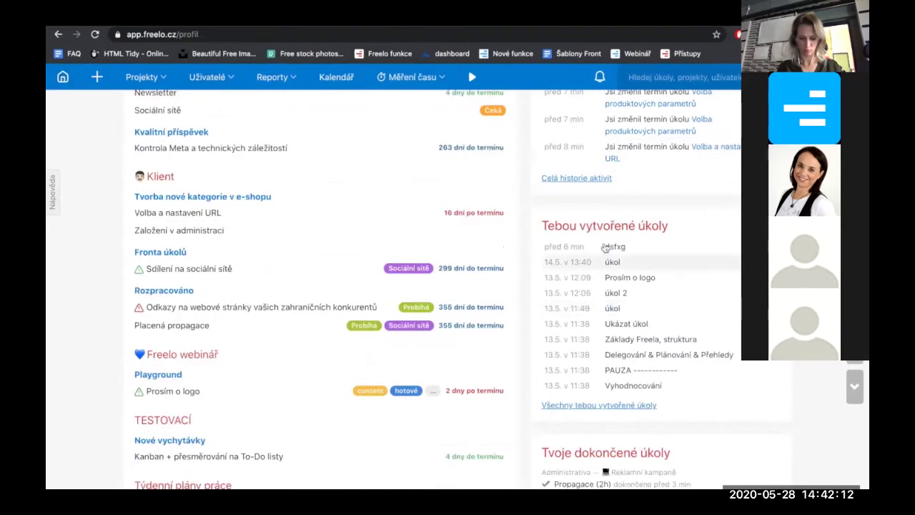
scroll(668, 149, "down", 6)
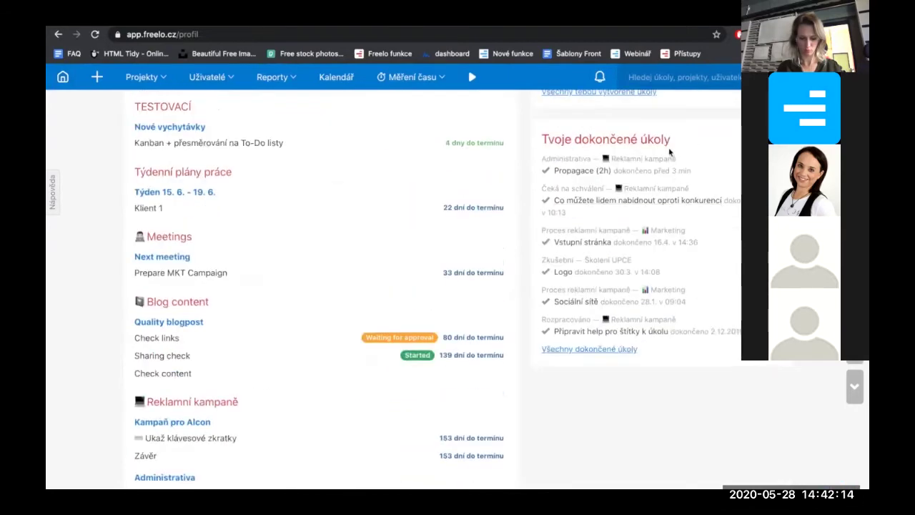
scroll(522, 359, "down", 15)
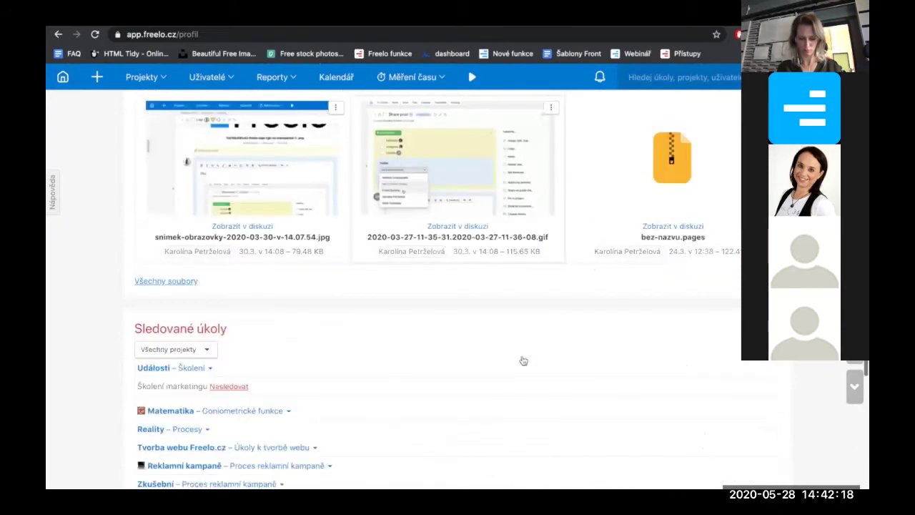
scroll(522, 360, "down", 15)
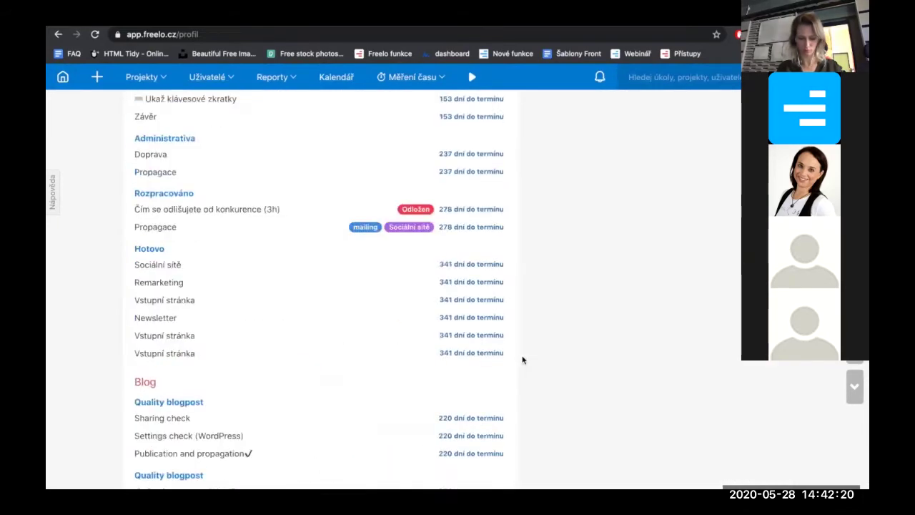
scroll(519, 356, "up", 20)
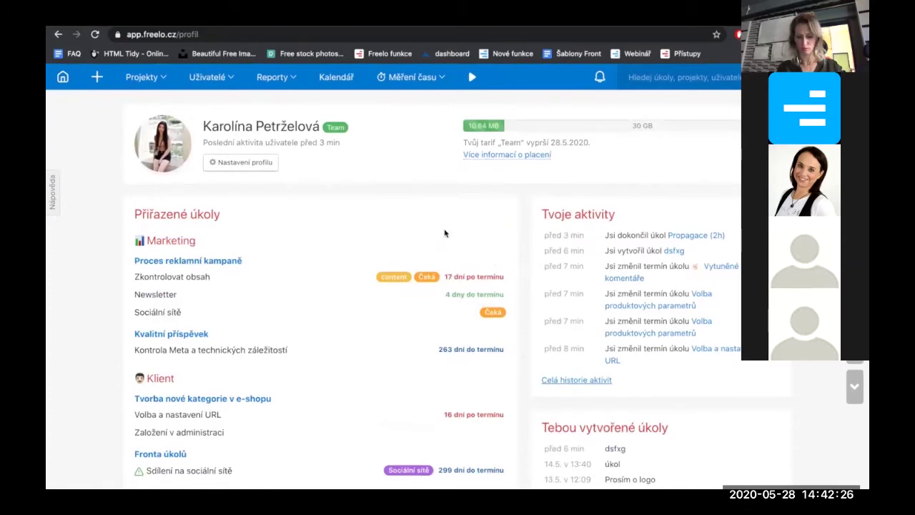
Open the assigned task Zkontrolovat obsah, look at its assignee options and return to the profile
left_click(193, 280)
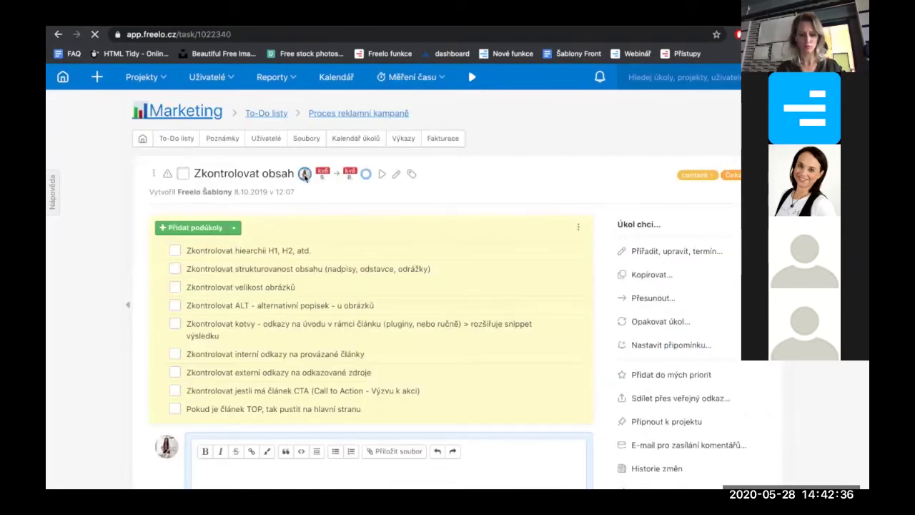
left_click(305, 174)
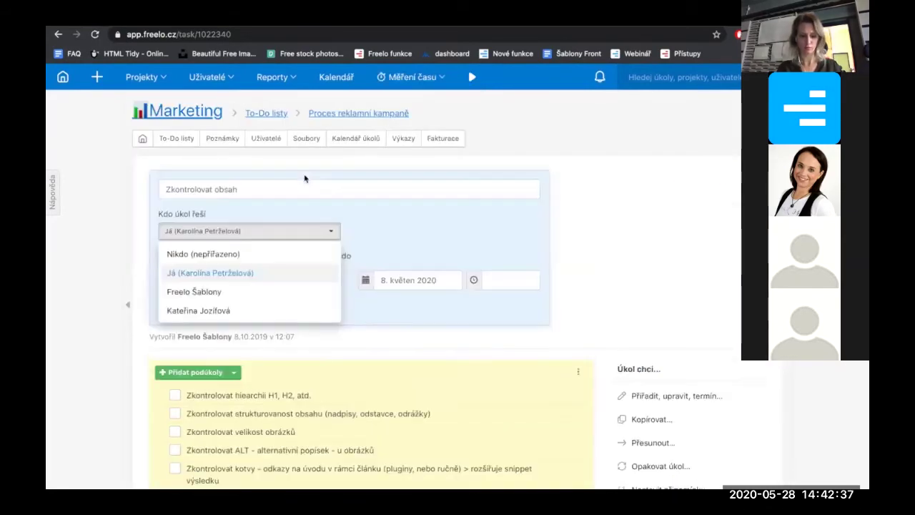
left_click(298, 254)
key("Escape")
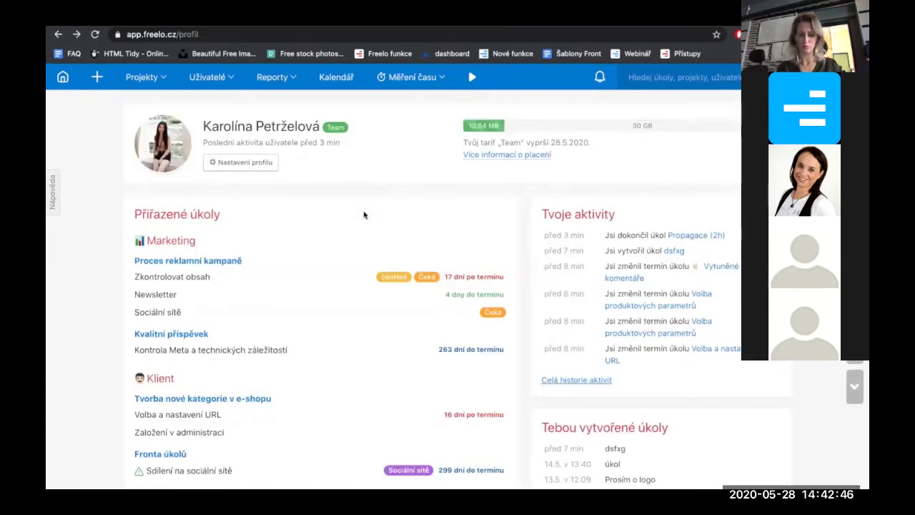
From the dashboard, create a task named Název in the Goniometrické funkce list of the Matematika project
left_click(62, 78)
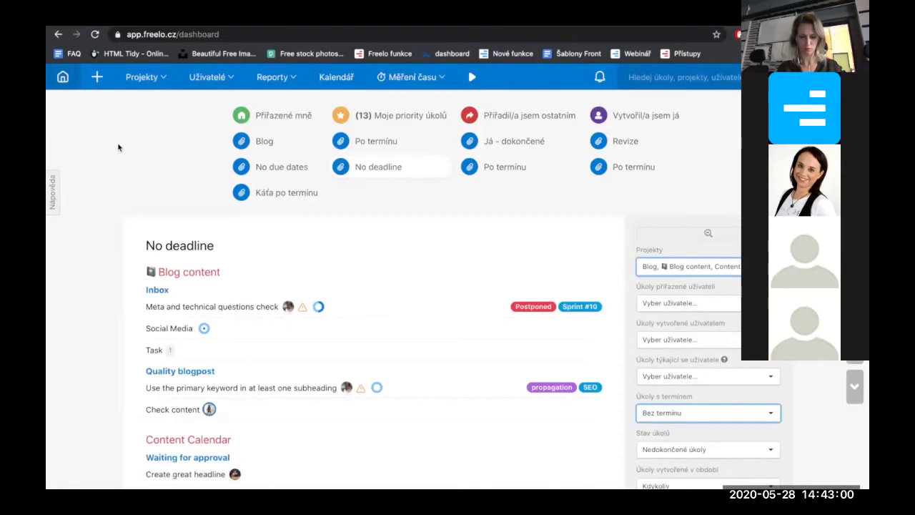
key("n")
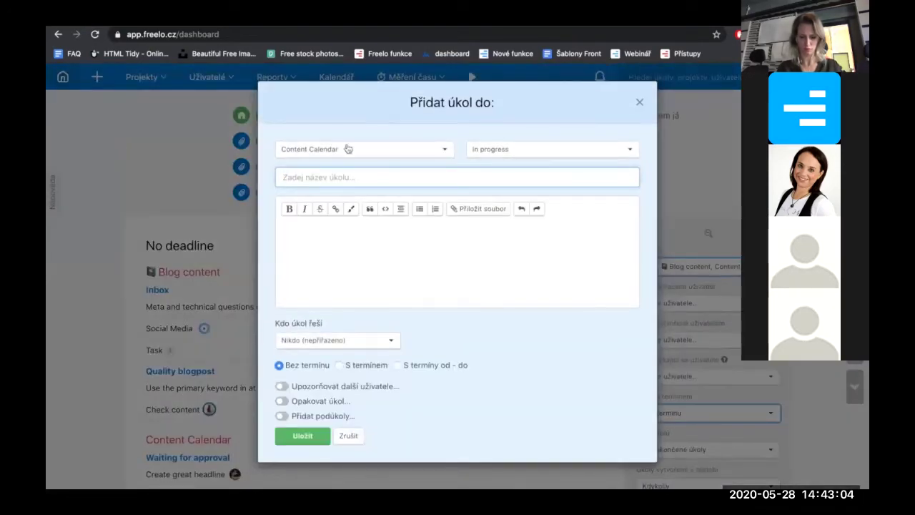
left_click(415, 152)
scroll(368, 329, "down", 5)
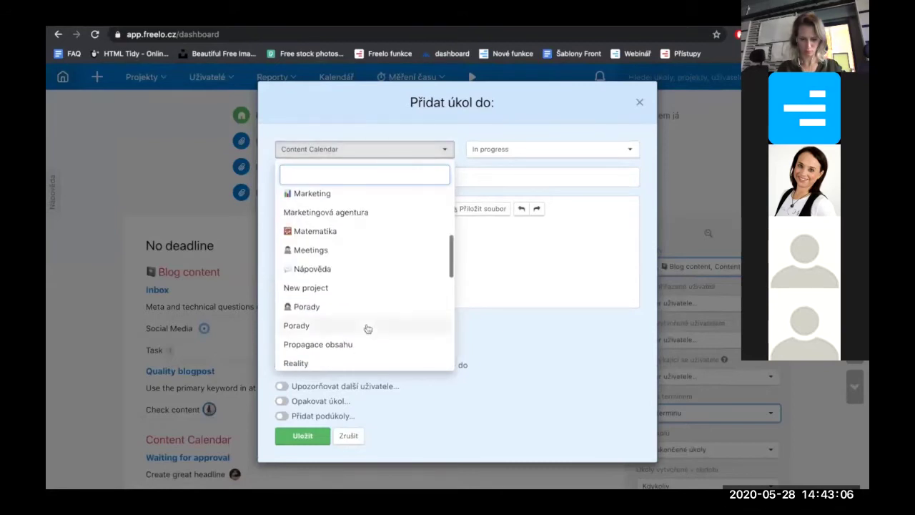
left_click(334, 231)
left_click(595, 152)
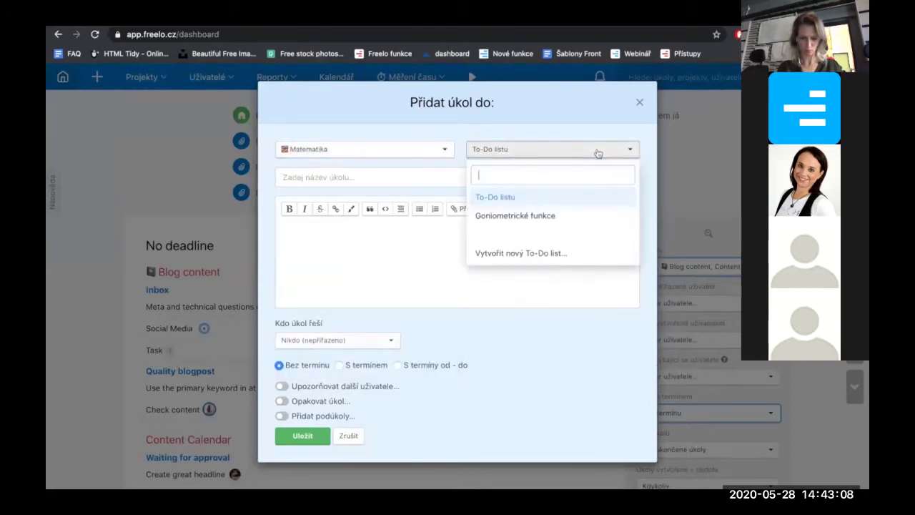
left_click(542, 213)
left_click(431, 176)
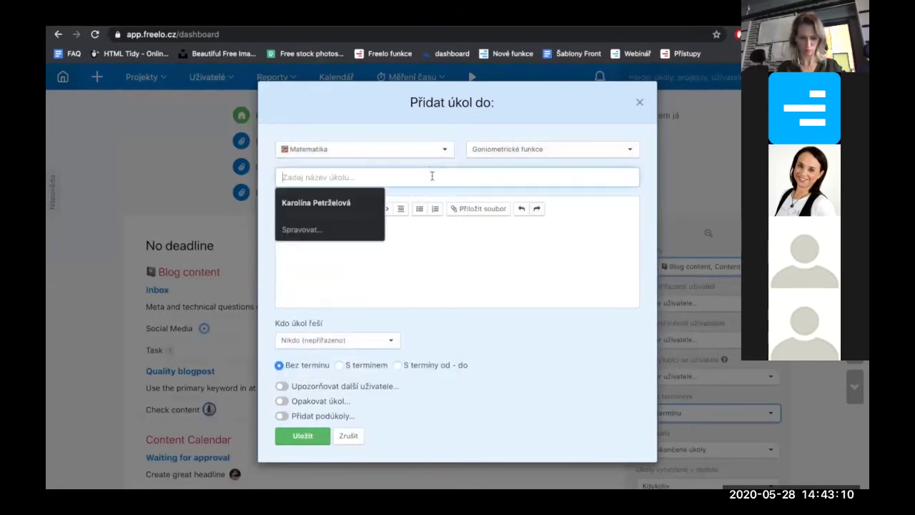
type("Název")
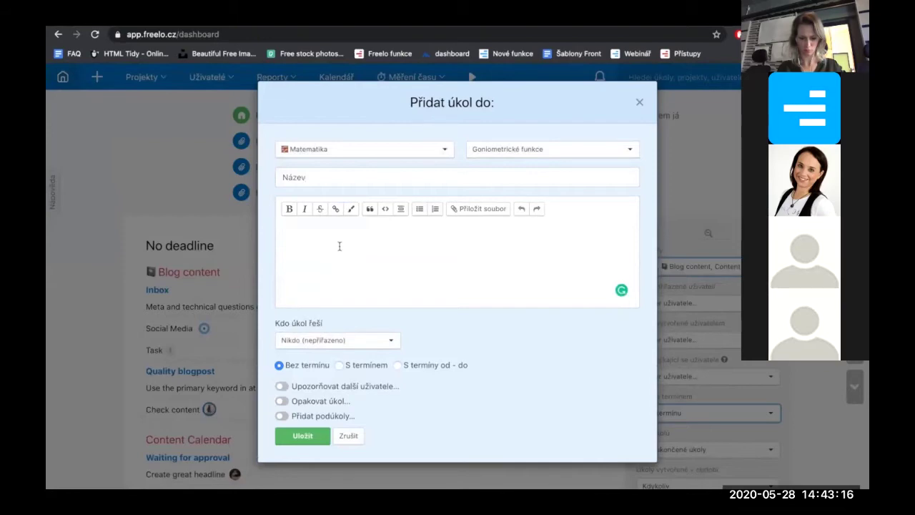
left_click(303, 435)
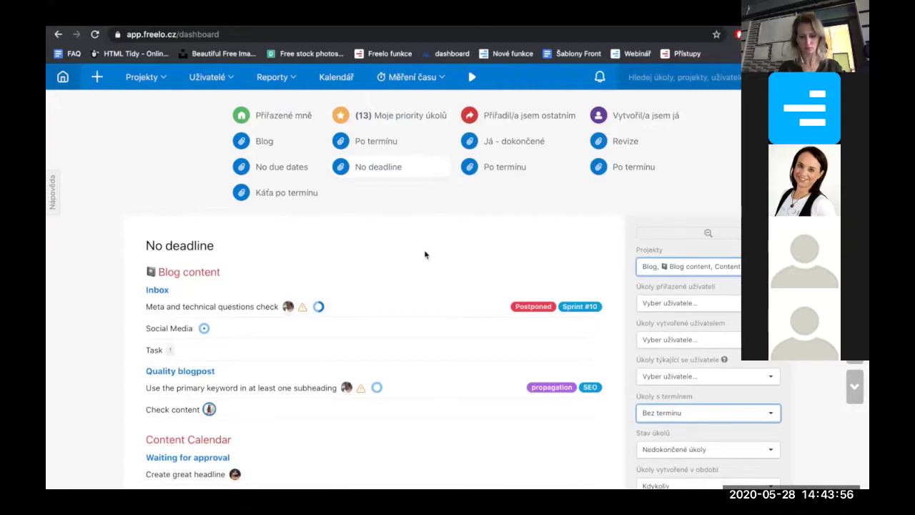
Preview the Blog content task Meta and technical questions check with its subtasks and comment form, and close it
scroll(400, 263, "down", 1)
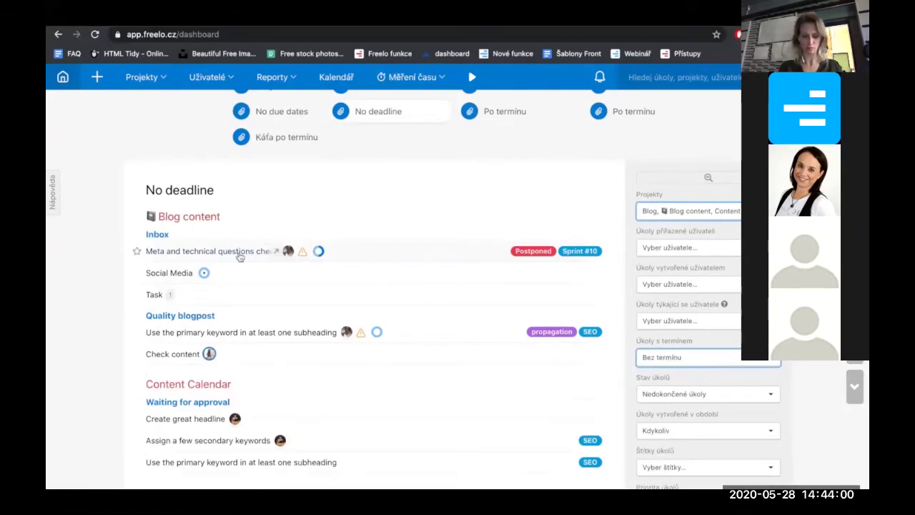
left_click(240, 255)
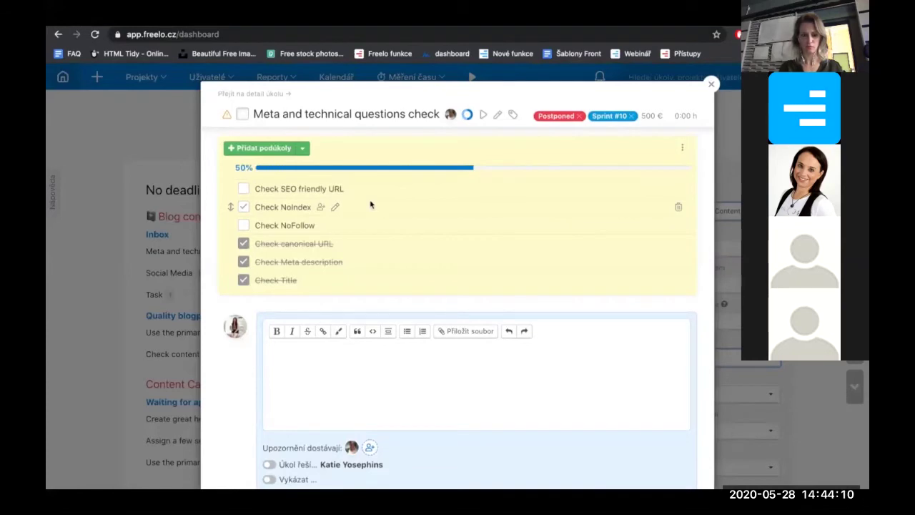
scroll(456, 325, "down", 1)
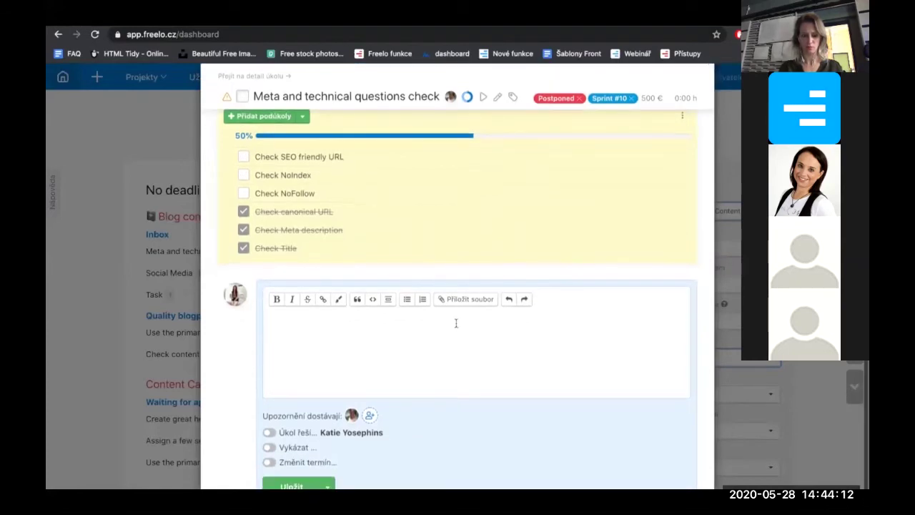
scroll(387, 195, "up", 1)
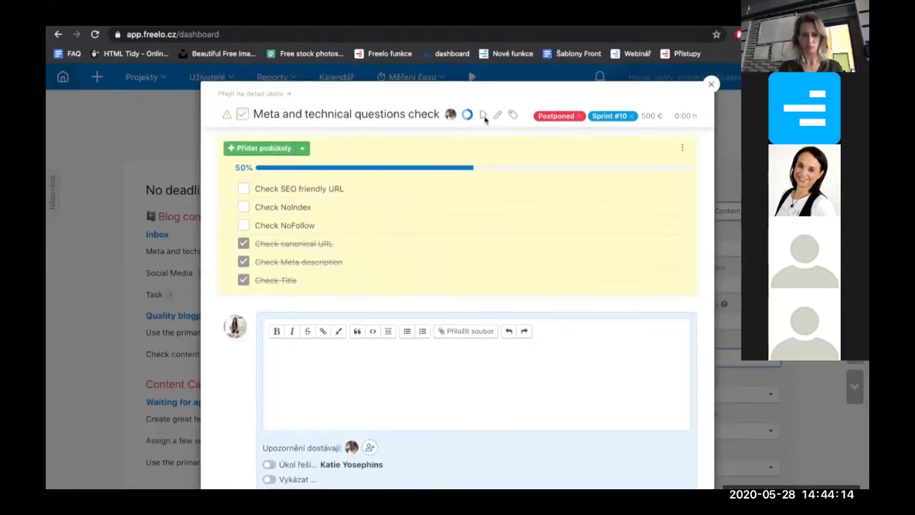
scroll(484, 239, "down", 2)
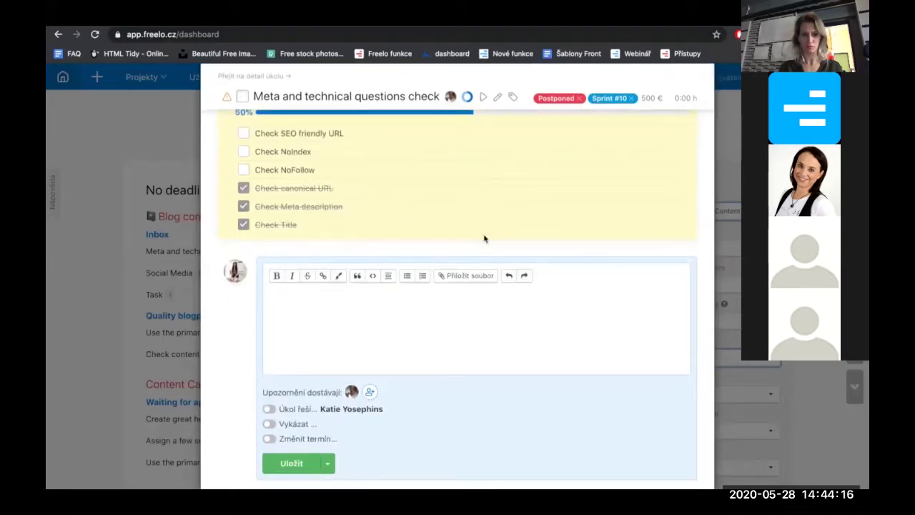
scroll(457, 237, "up", 2)
left_click(96, 218)
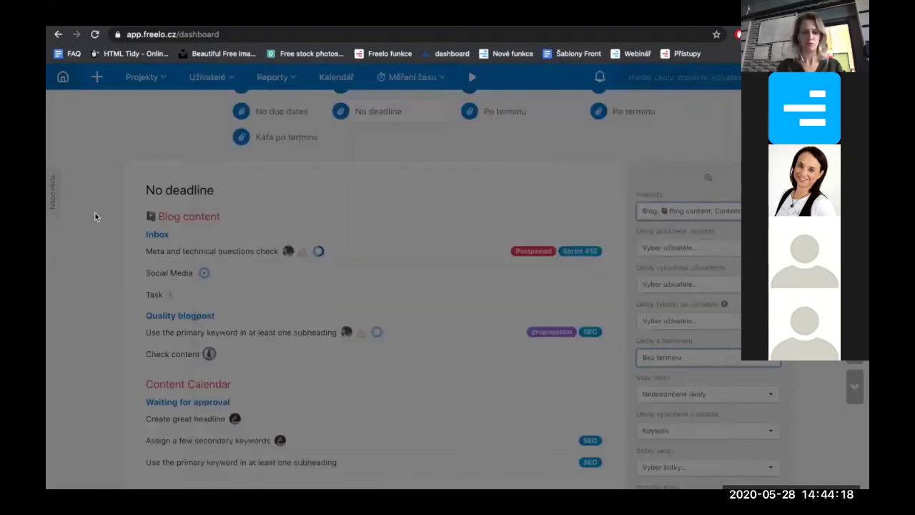
Open the Klient project from the tasks assigned to the current user and view the overview of keyboard shortcuts
scroll(251, 135, "up", 1)
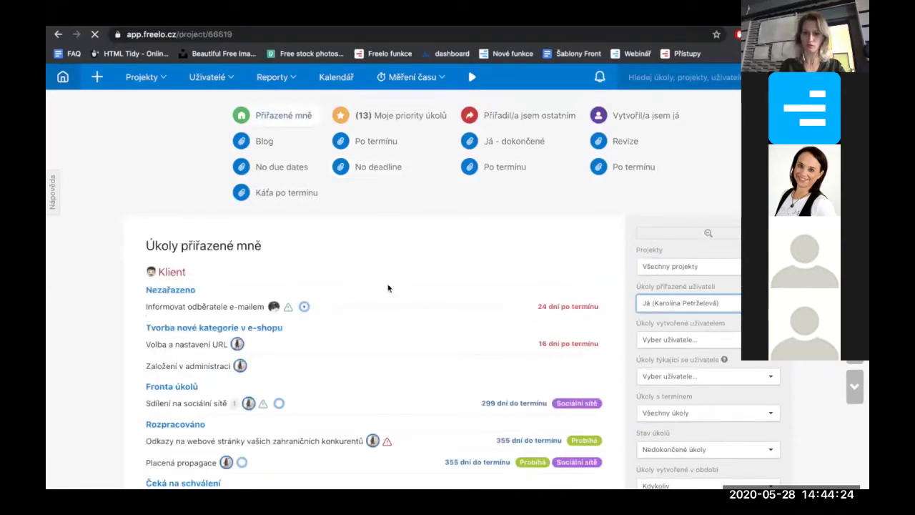
scroll(276, 294, "down", 2)
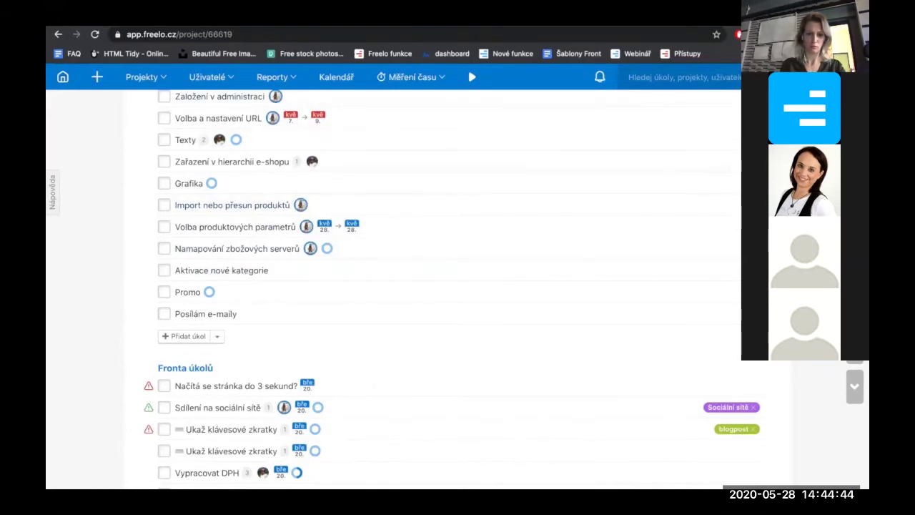
left_click(758, 77)
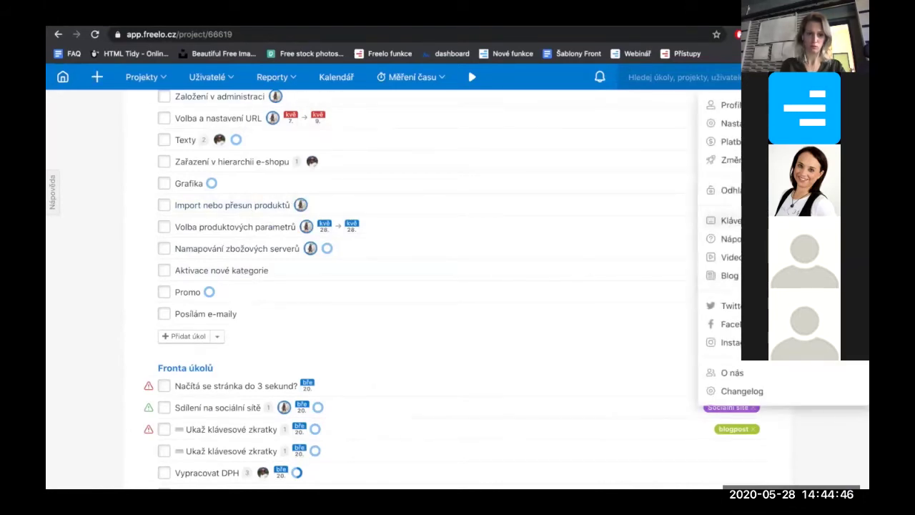
left_click(729, 220)
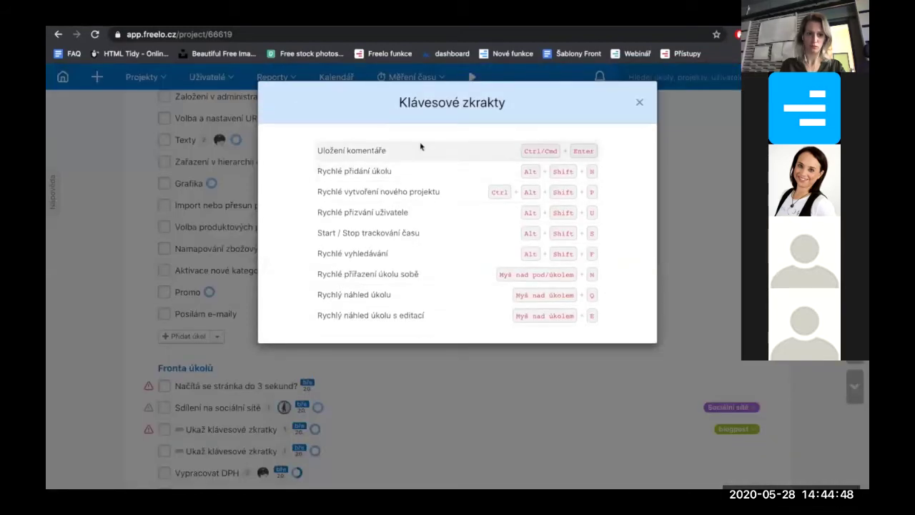
left_click(399, 366)
Open the Newsletter note pinned to the Rozpracováno list in the Reklamní kampaně project
left_click(62, 77)
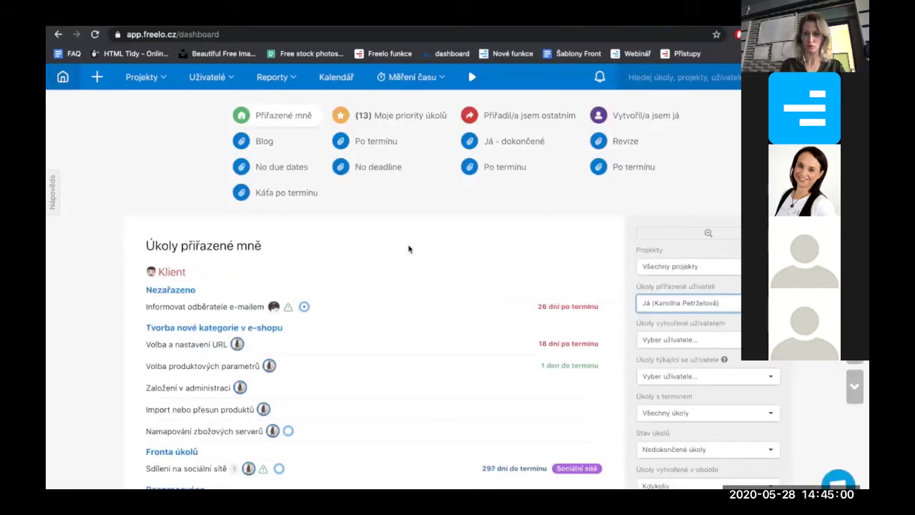
left_click(170, 80)
scroll(188, 294, "down", 5)
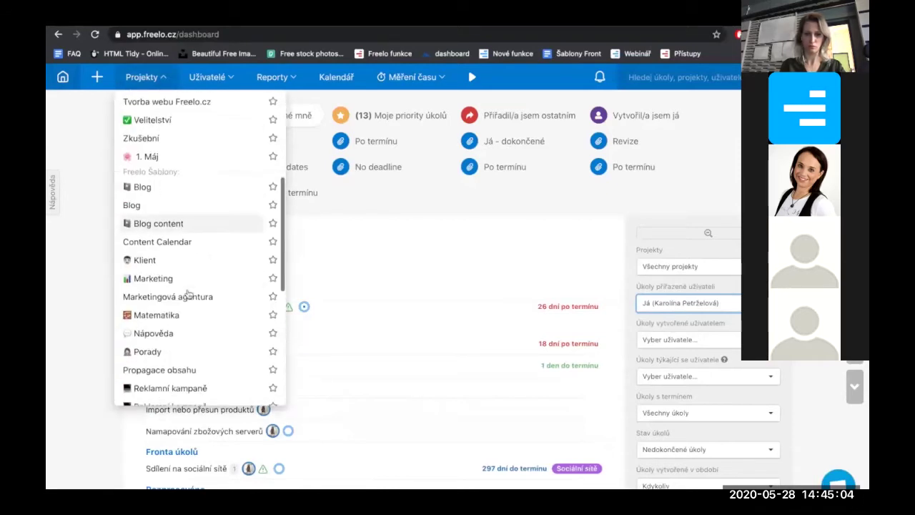
left_click(188, 306)
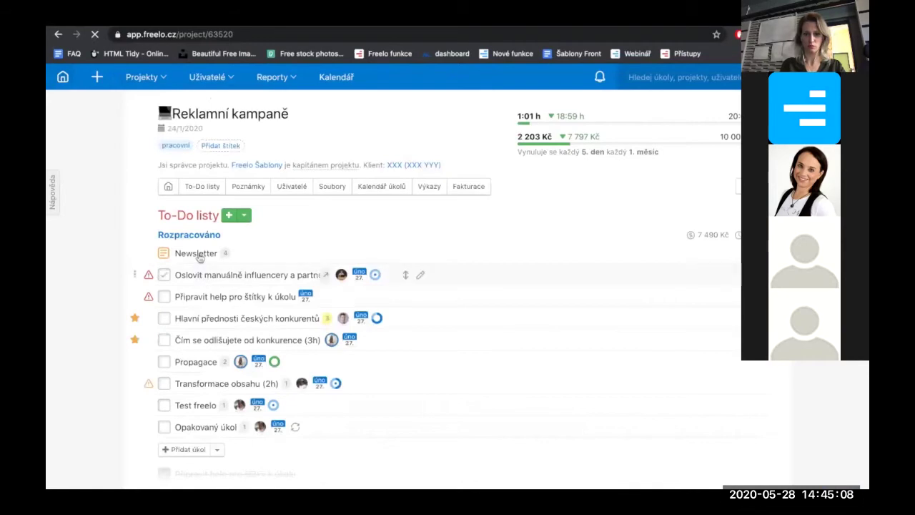
left_click(200, 255)
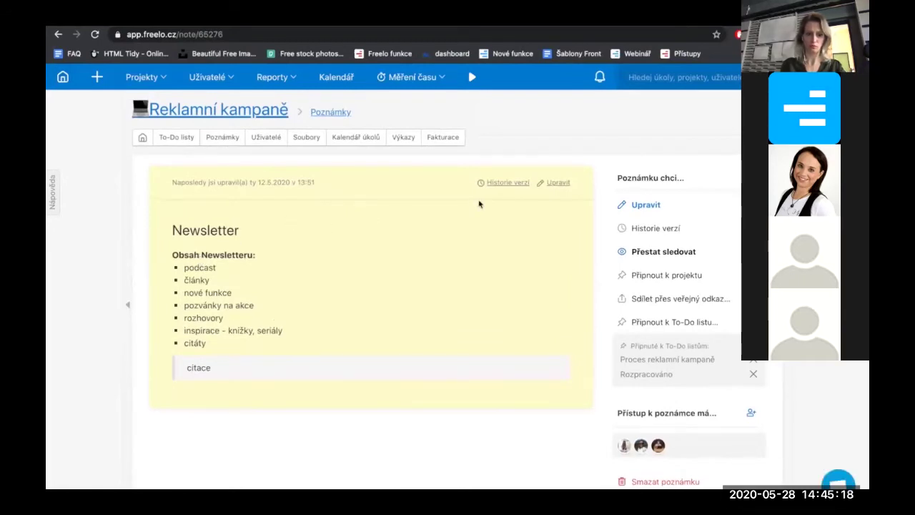
Restore the Newsletter note to its version from 4.5.2020 at 12:40 in the edit history
left_click(506, 183)
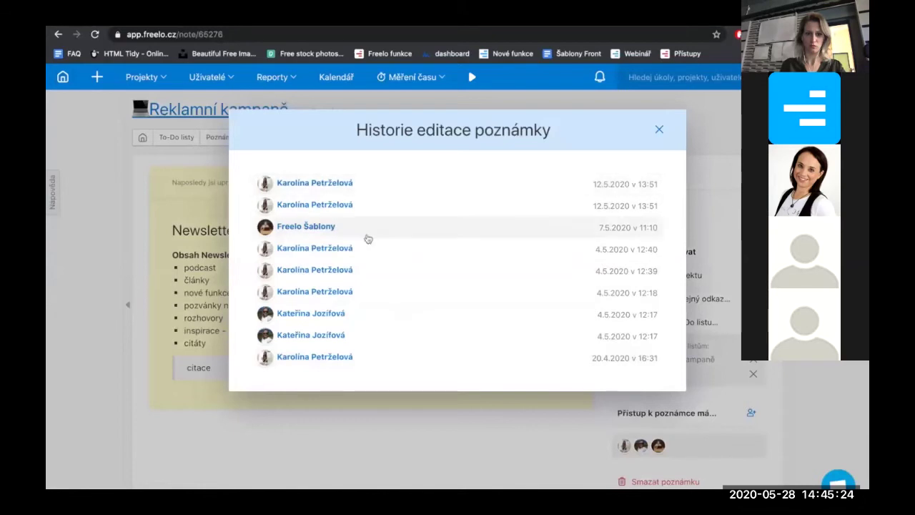
left_click(350, 249)
scroll(486, 311, "down", 3)
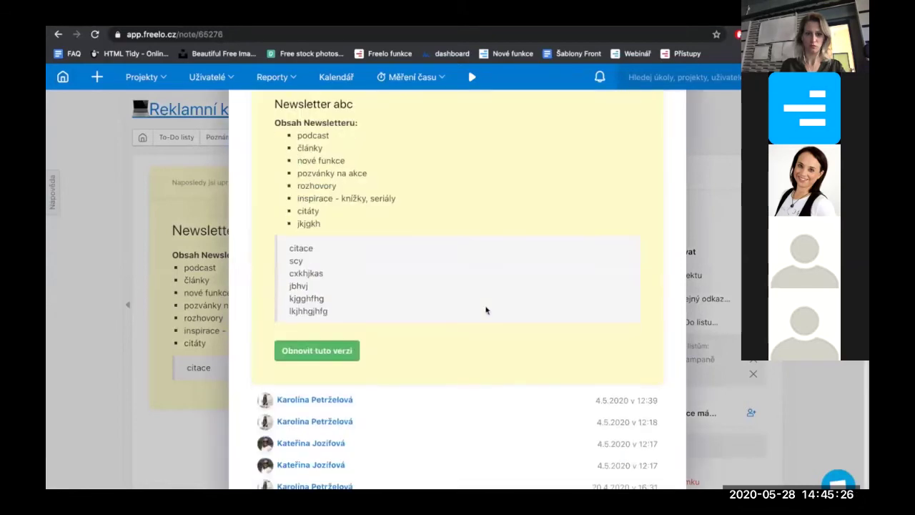
left_click(348, 350)
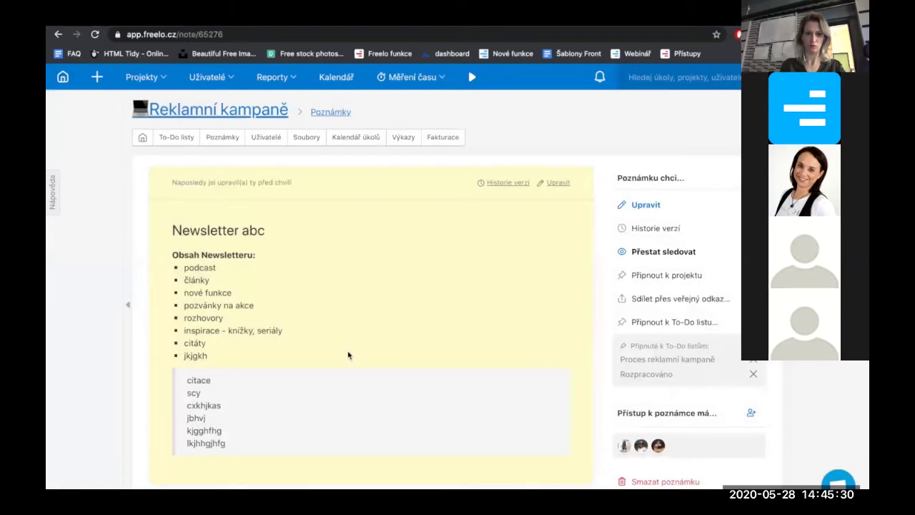
Restore the note to its most recent version from 12.5.2020 at 13:51, titled Newsletter, from the edit history
scroll(348, 355, "down", 1)
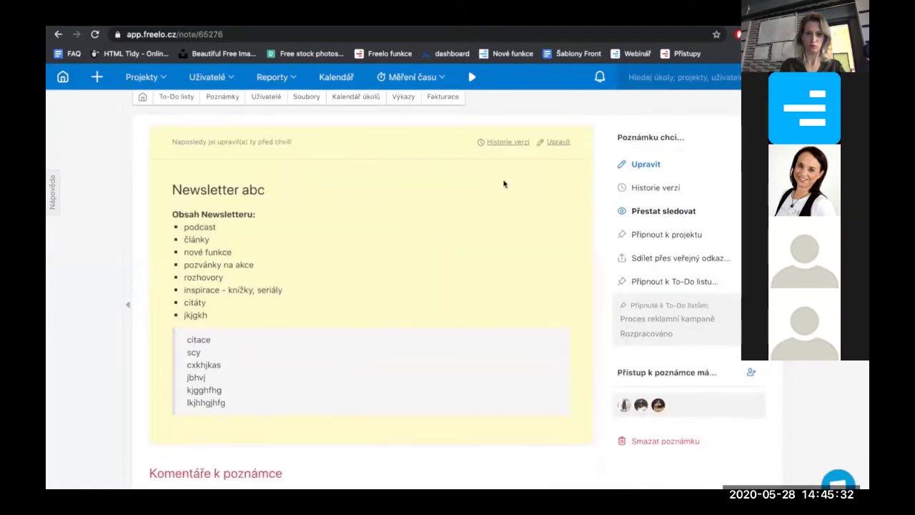
left_click(513, 143)
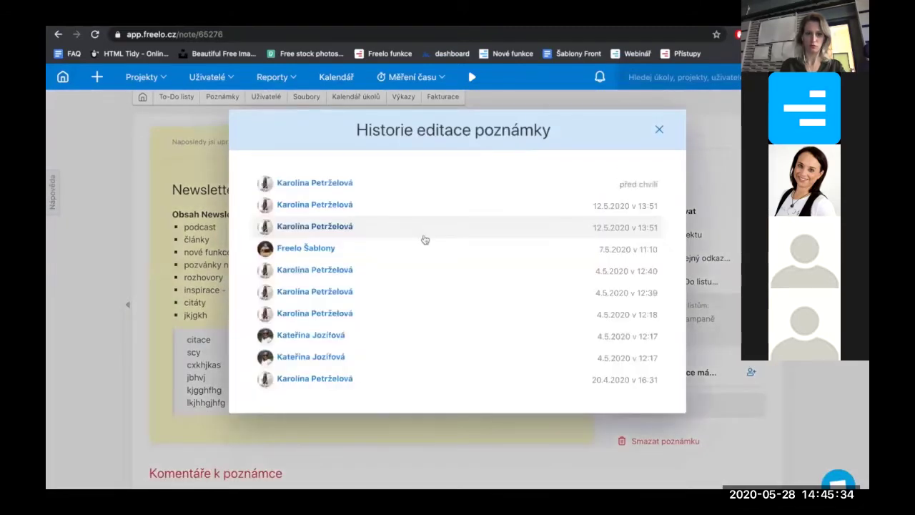
left_click(329, 184)
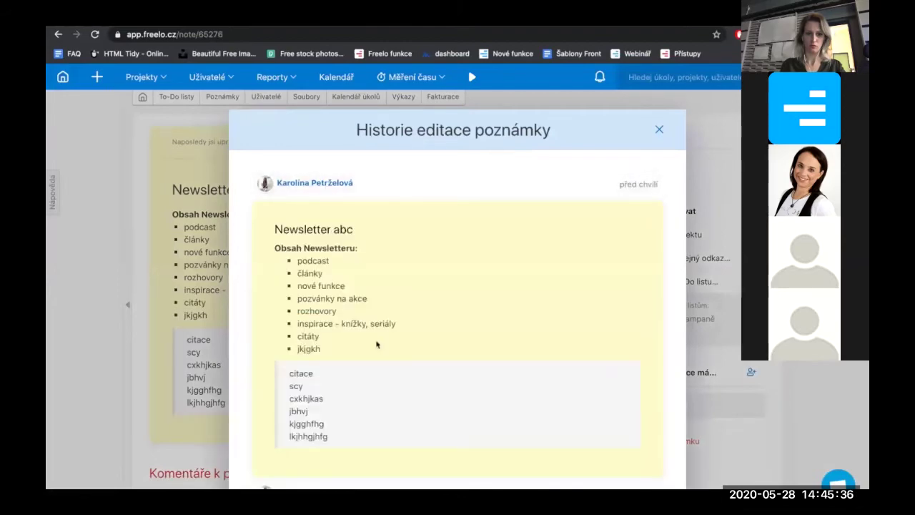
scroll(413, 380, "down", 4)
left_click(484, 375)
scroll(484, 373, "down", 5)
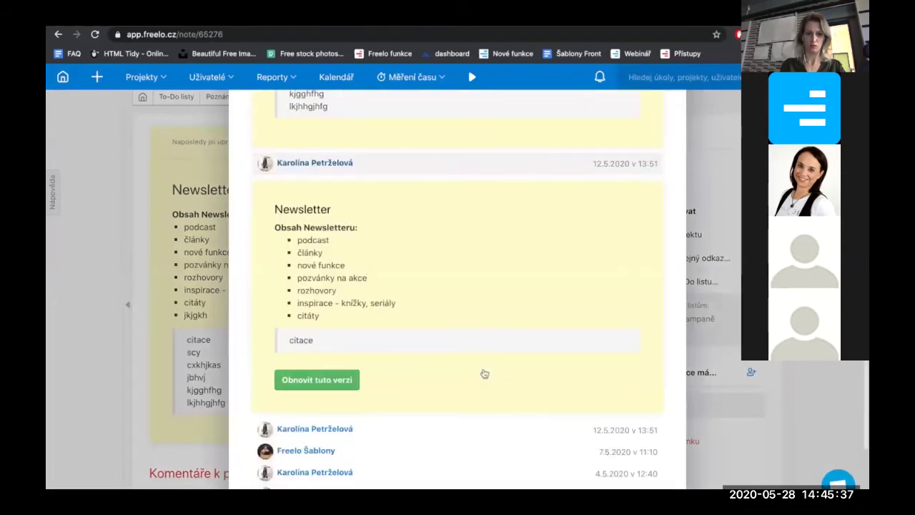
left_click(351, 380)
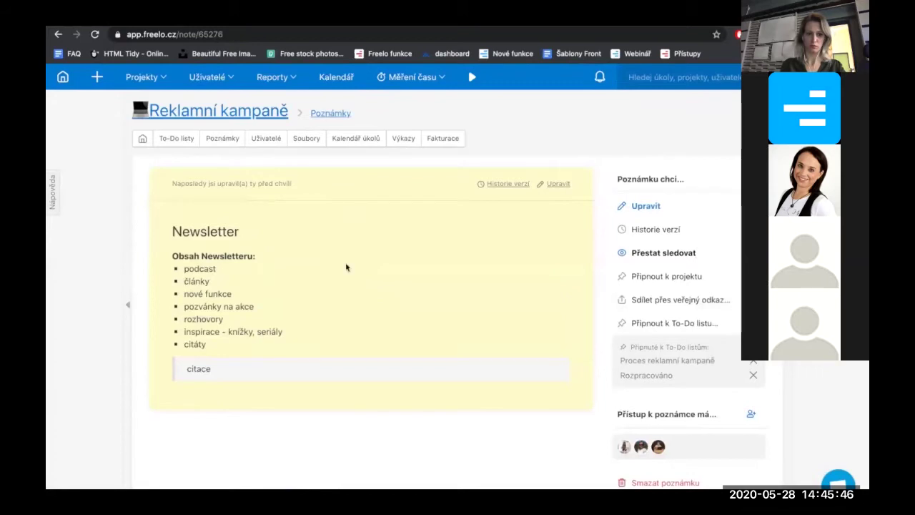
Highlight the list item nové funkce in the Newsletter note in light purple and save the note as a new version
left_click(561, 184)
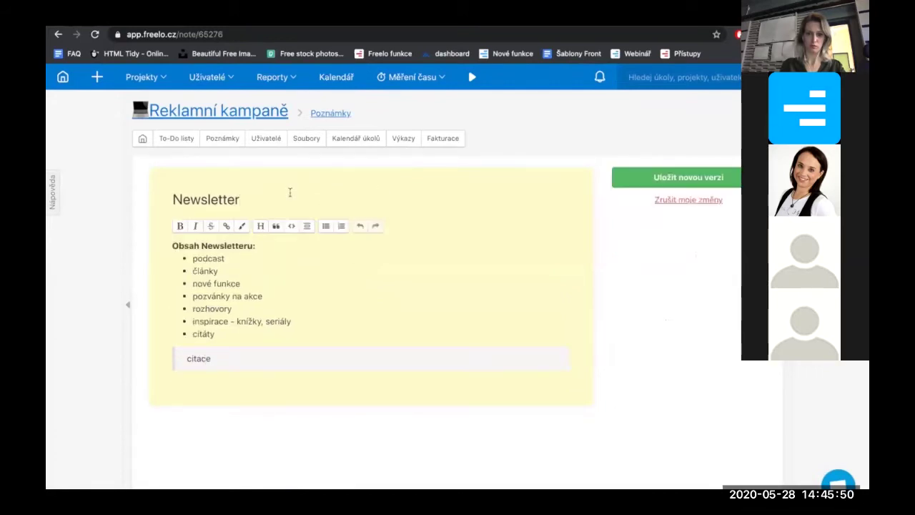
left_click_drag(190, 283, 263, 284)
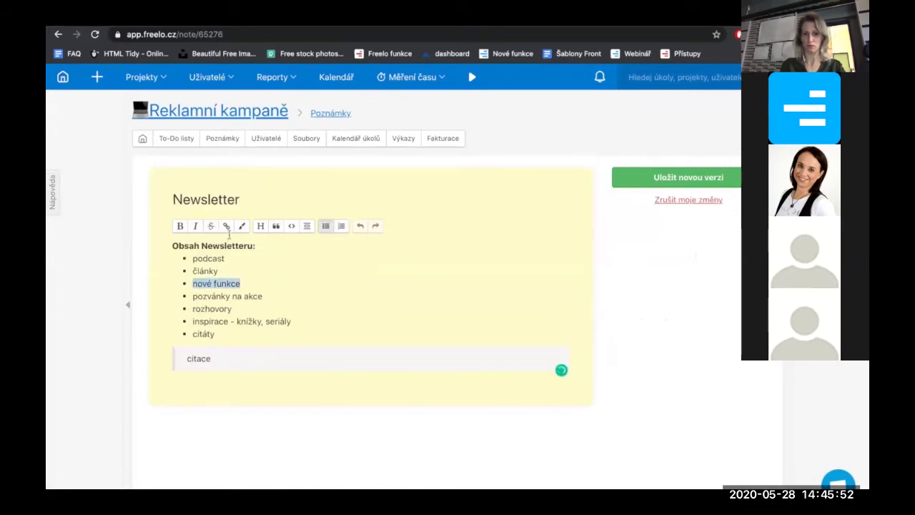
left_click(243, 226)
left_click(187, 262)
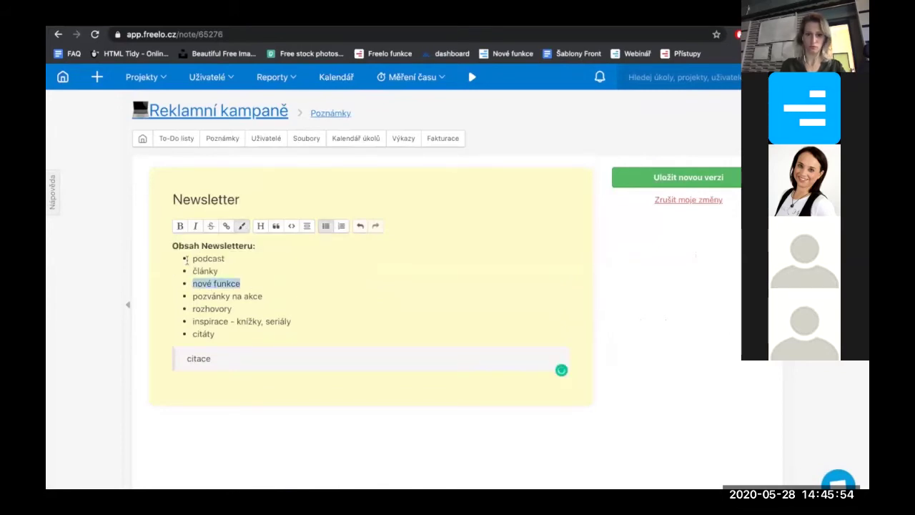
left_click(242, 226)
left_click(186, 262)
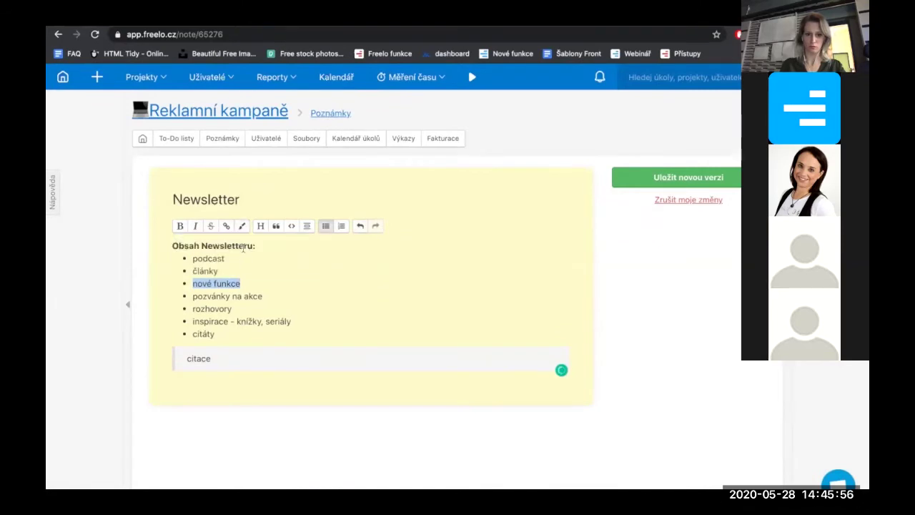
left_click(242, 226)
left_click(218, 263)
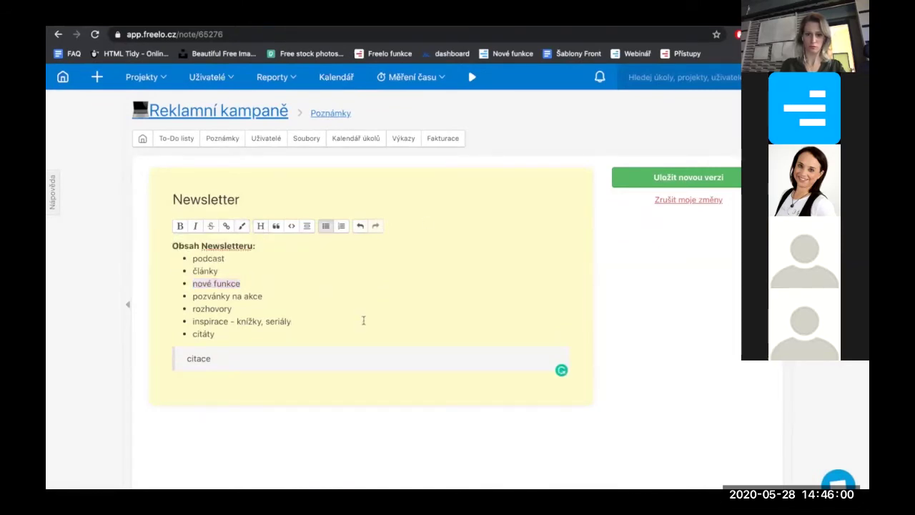
left_click(690, 181)
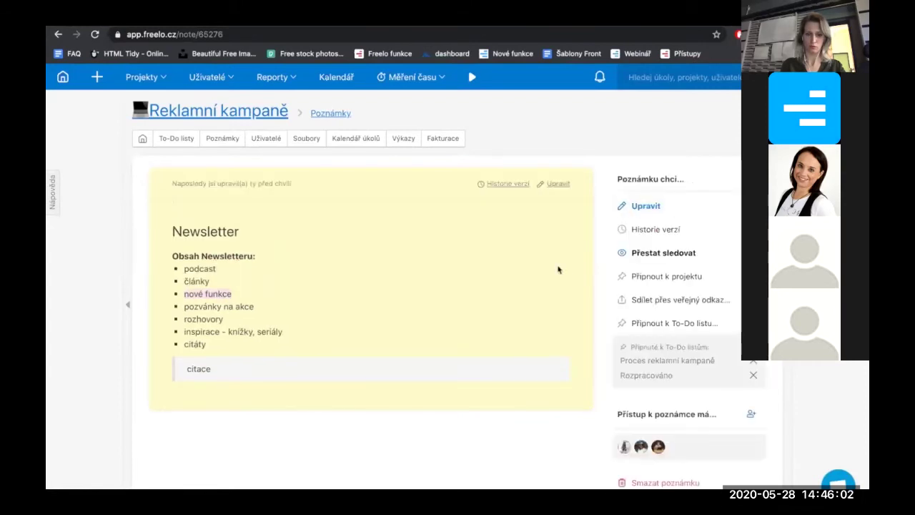
Pin the Newsletter note to the Reklamní kampaně project and also to its Hotovo To-Do list
scroll(558, 268, "down", 1)
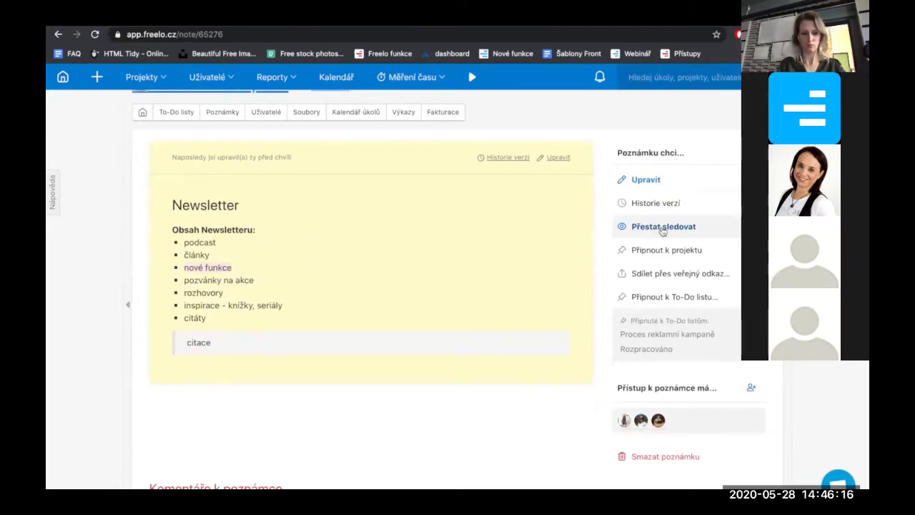
left_click(656, 252)
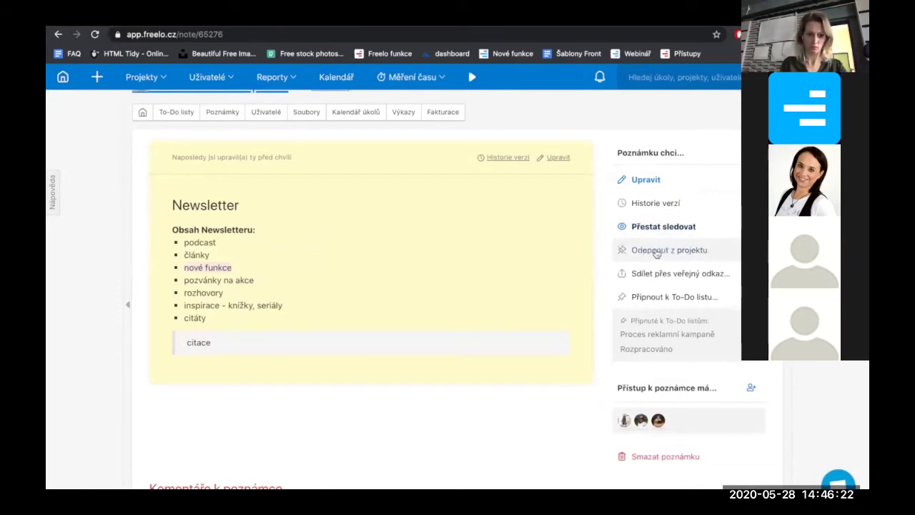
left_click(672, 297)
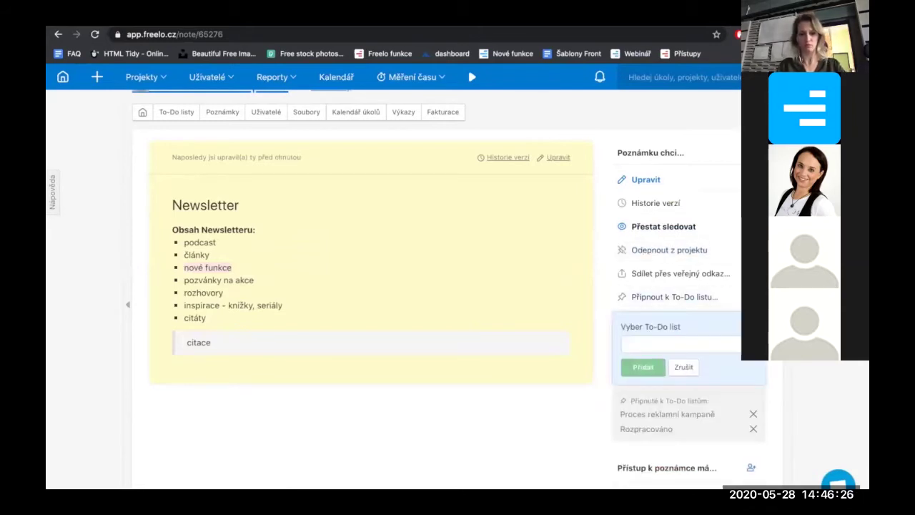
scroll(393, 286, "down", 1)
left_click(679, 317)
scroll(699, 339, "down", 1)
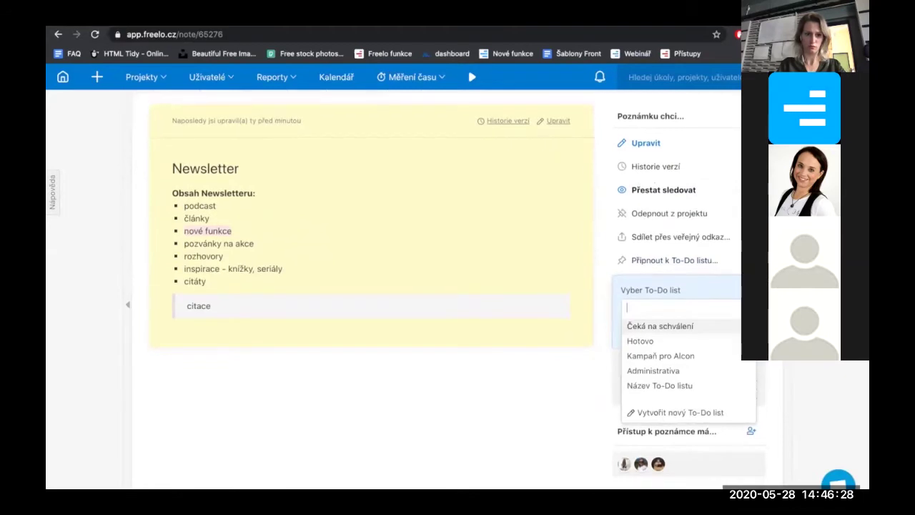
left_click(692, 345)
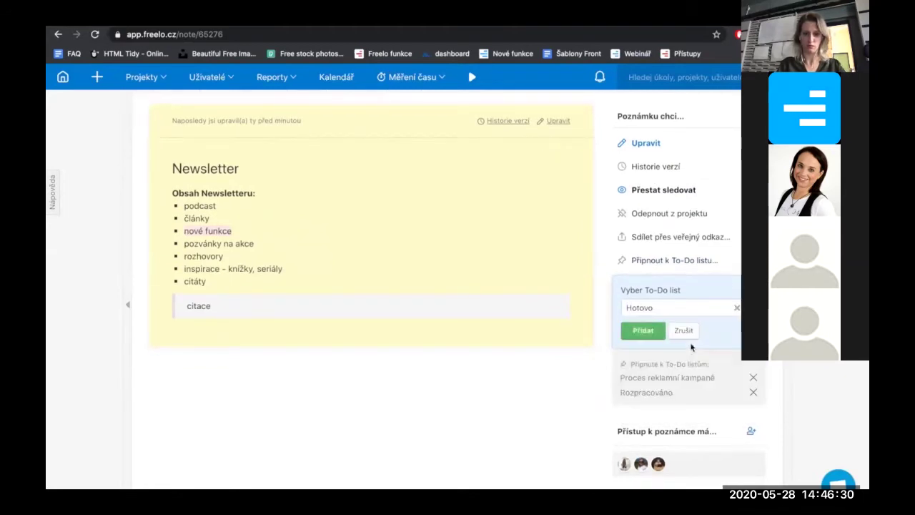
left_click(643, 332)
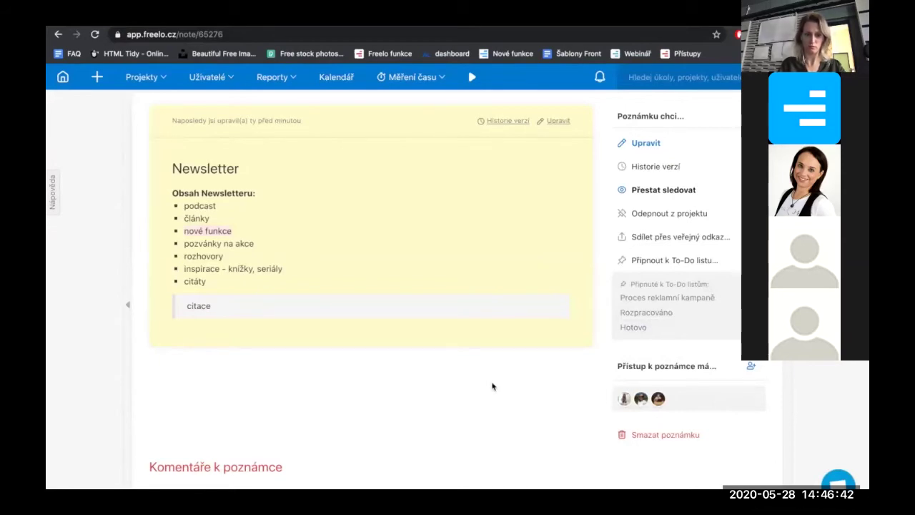
scroll(492, 386, "up", 1)
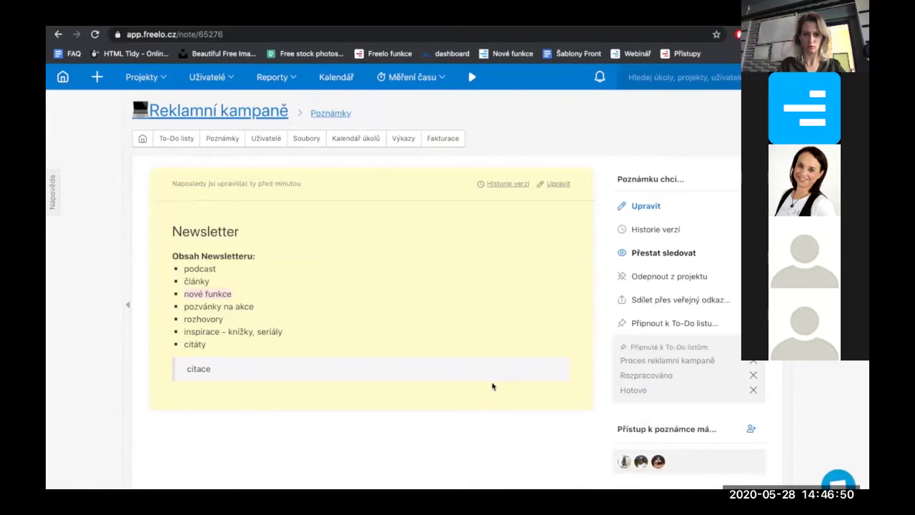
scroll(492, 386, "down", 4)
scroll(492, 386, "down", 3)
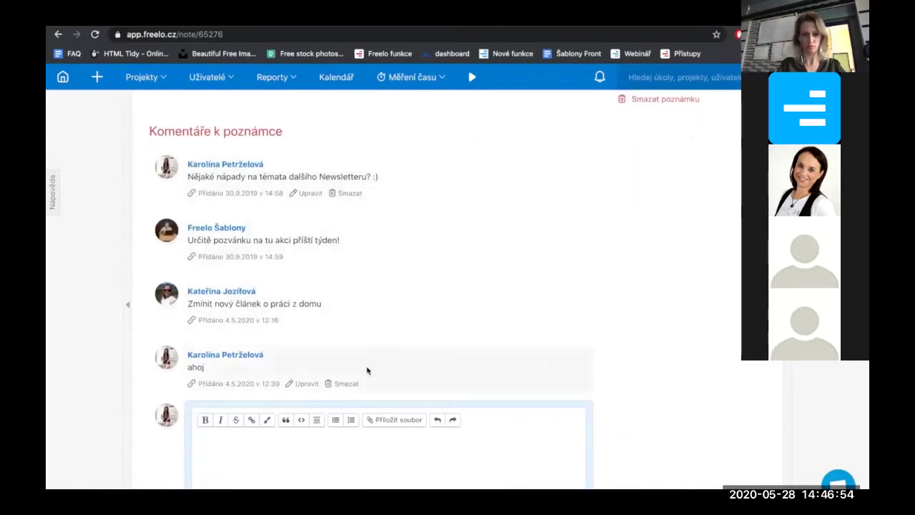
left_click(417, 447)
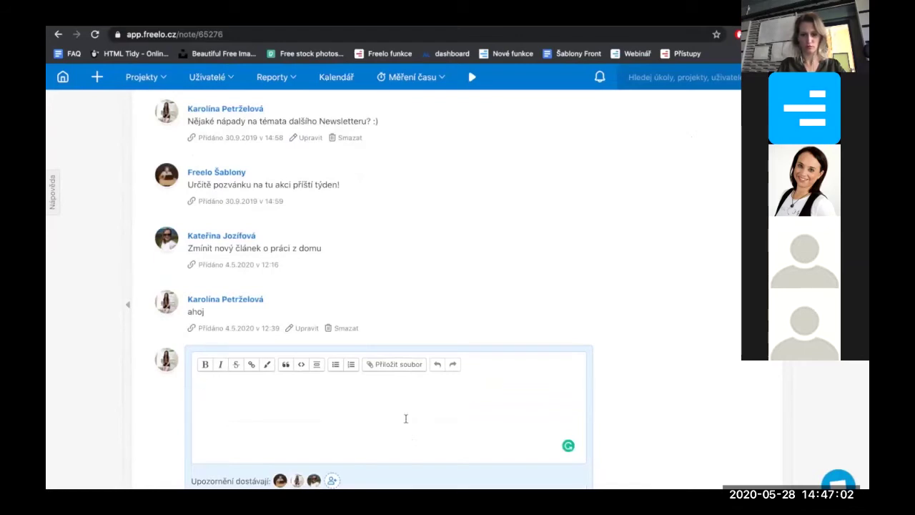
type("Mrkni na to @")
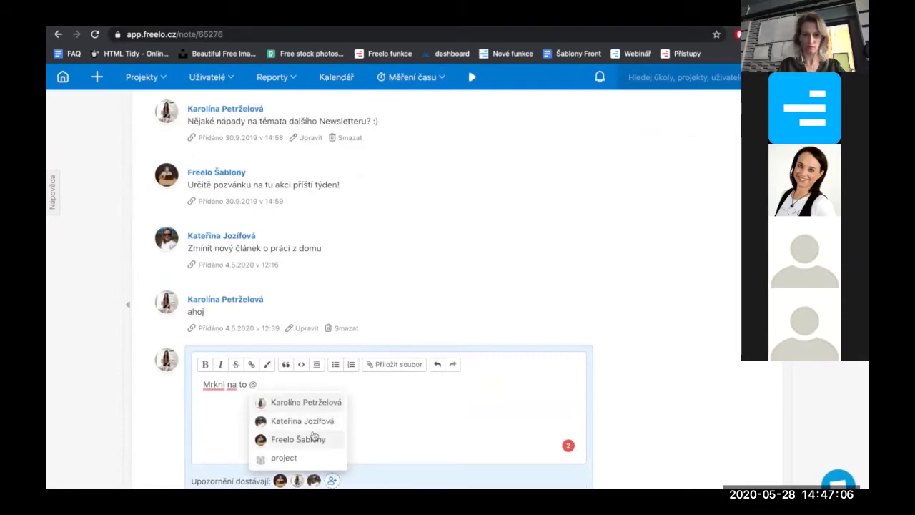
left_click(308, 422)
scroll(206, 476, "down", 2)
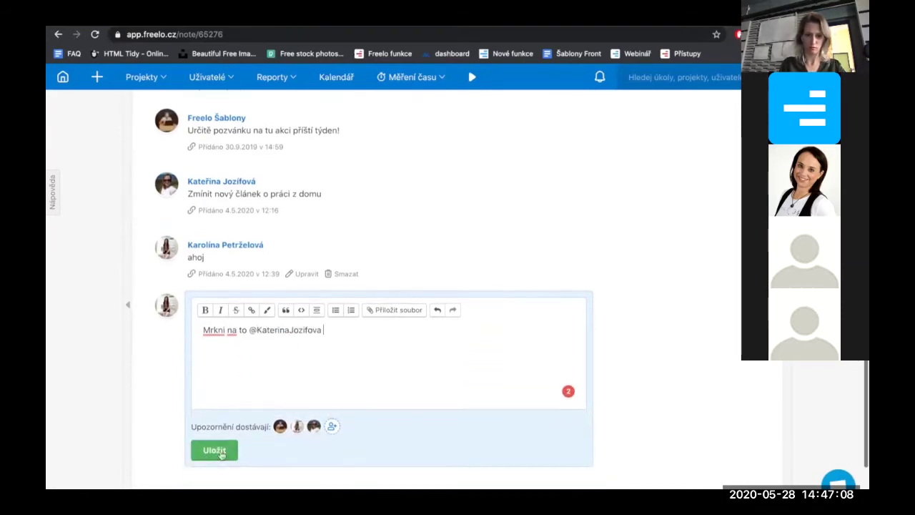
left_click(221, 450)
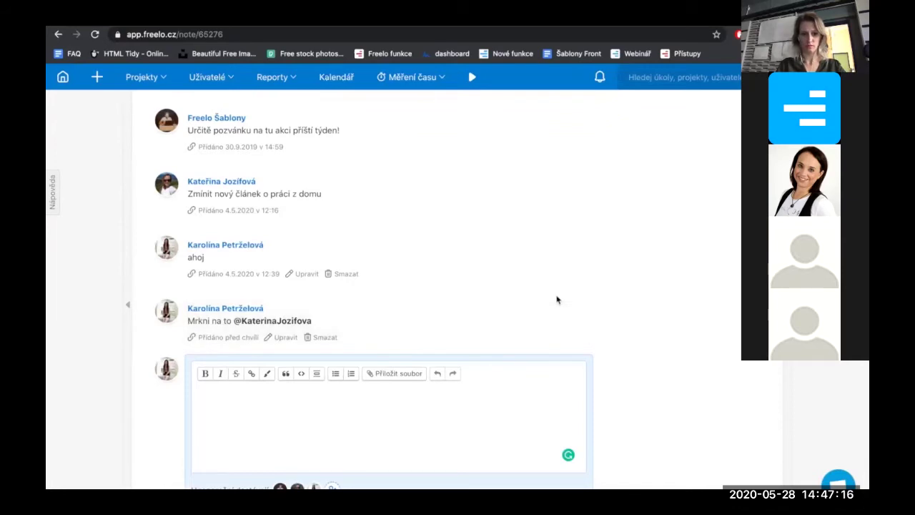
scroll(558, 298, "up", 1)
scroll(558, 299, "up", 8)
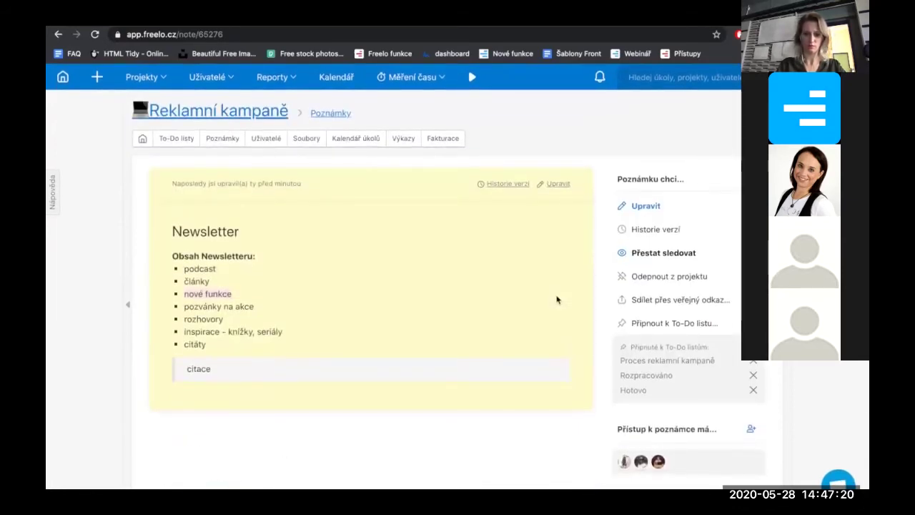
Generate a public share link for the Newsletter note, view its public page including the discussion, and return to the note
left_click(652, 302)
left_click(423, 241)
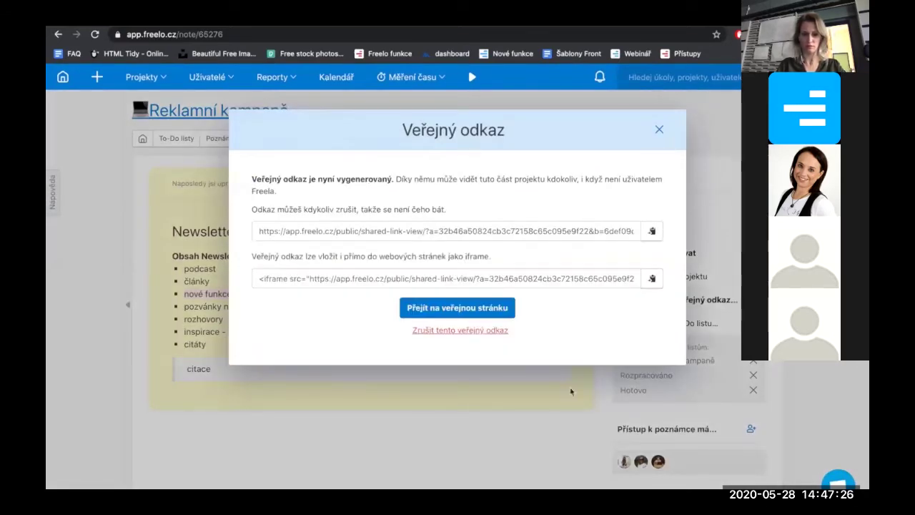
left_click(477, 308)
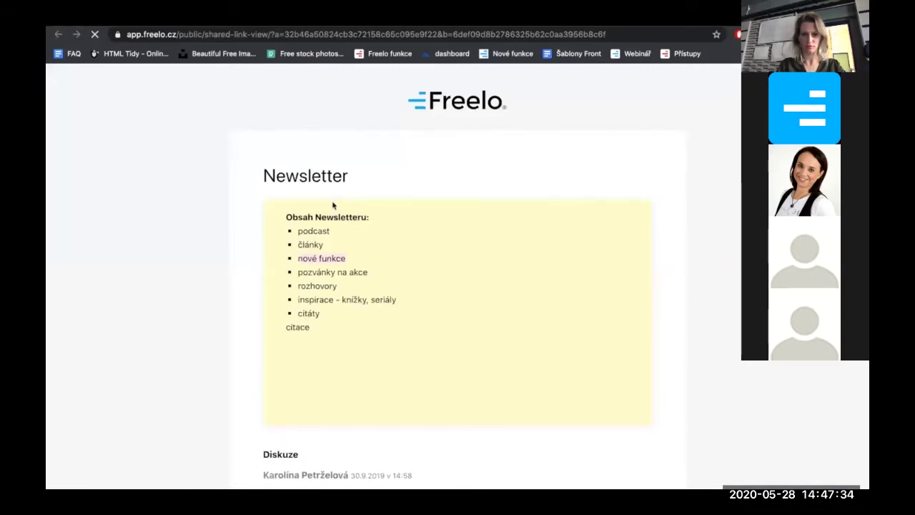
scroll(333, 205, "down", 3)
scroll(332, 205, "down", 3)
scroll(319, 265, "up", 7)
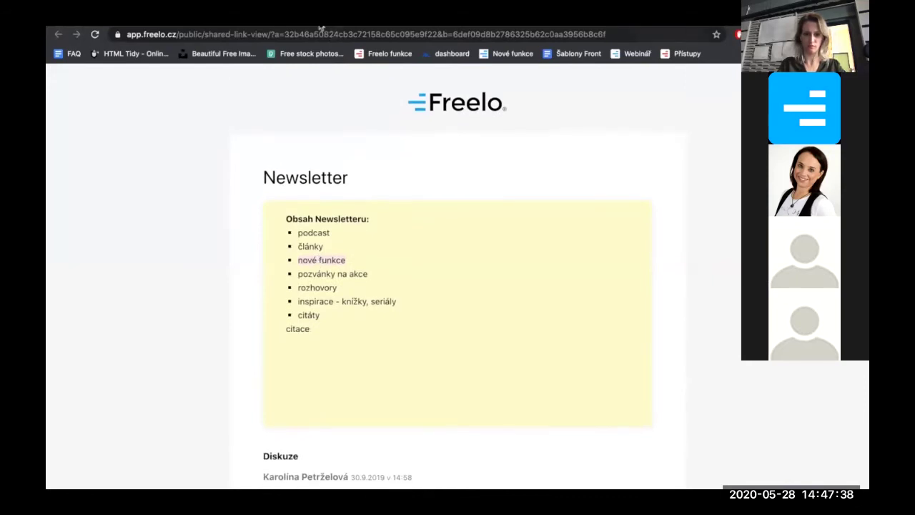
key("ctrl+w")
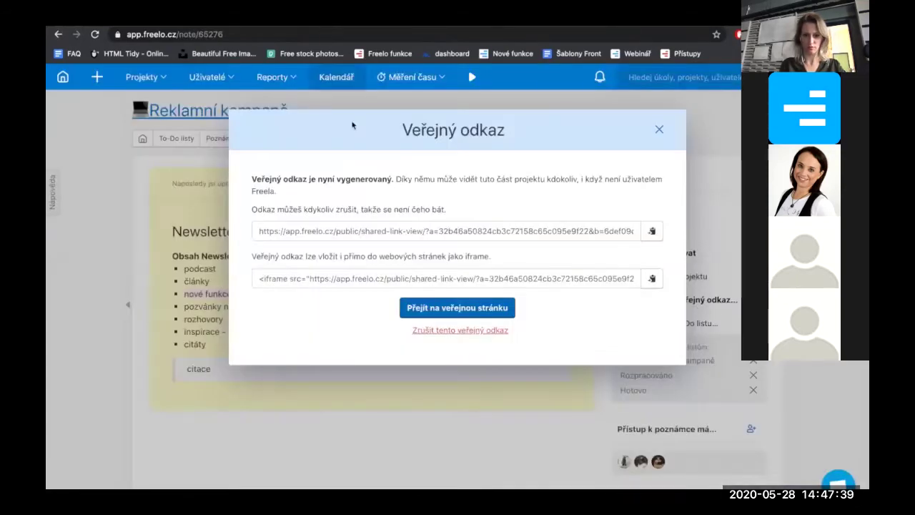
left_click(659, 131)
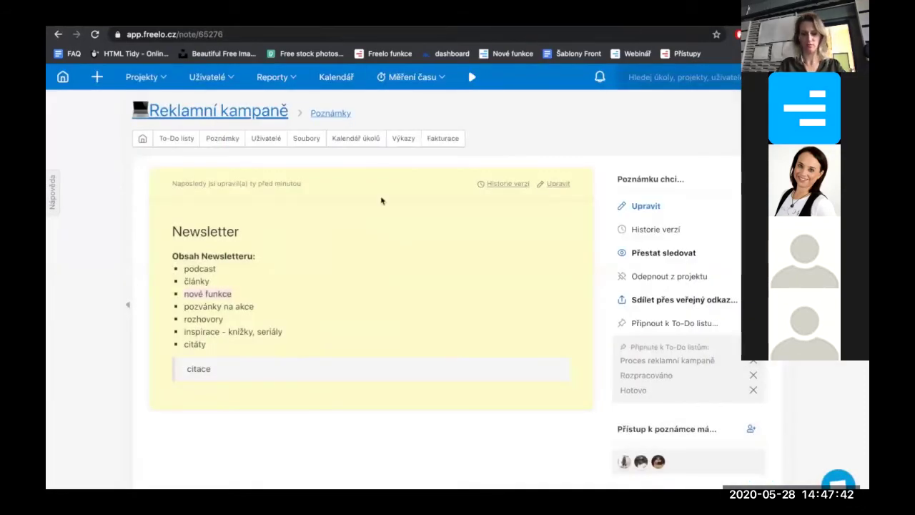
Open the Kaban project's overview of all To-Do lists and switch the listing to side-by-side columns
left_click(62, 77)
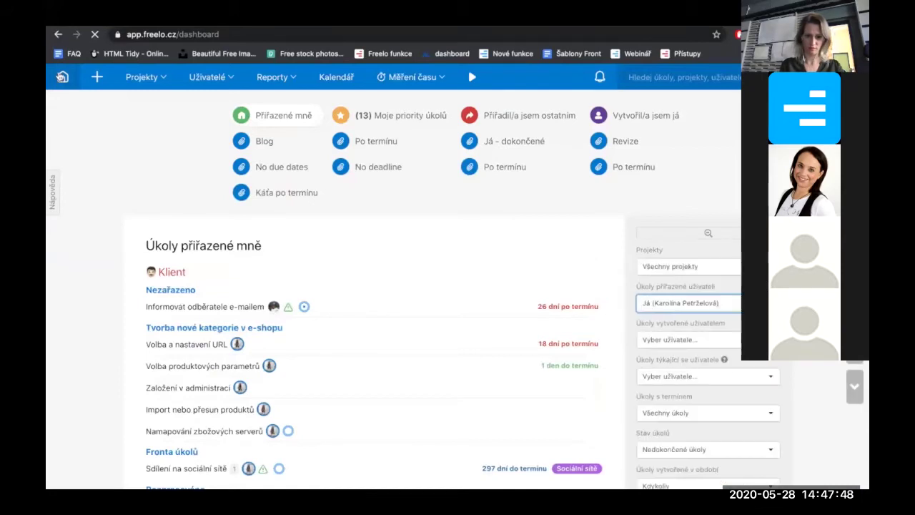
left_click(163, 81)
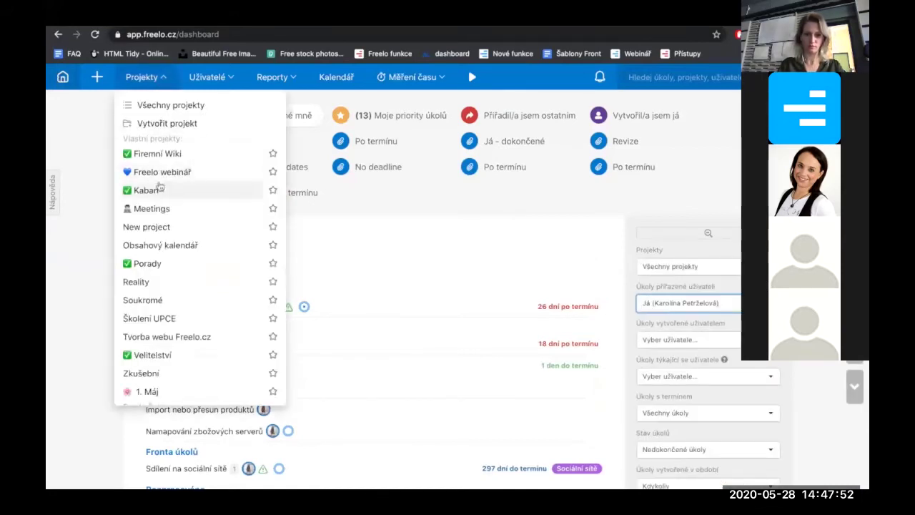
left_click(146, 191)
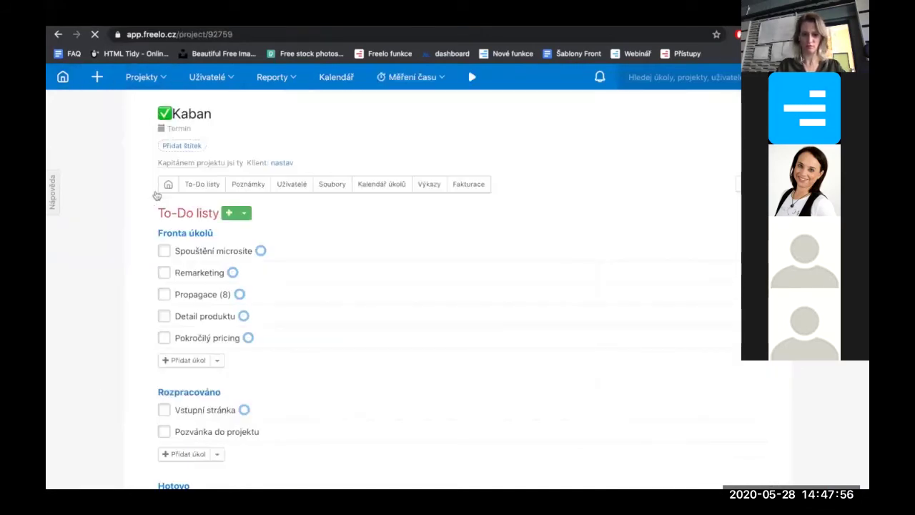
left_click(191, 218)
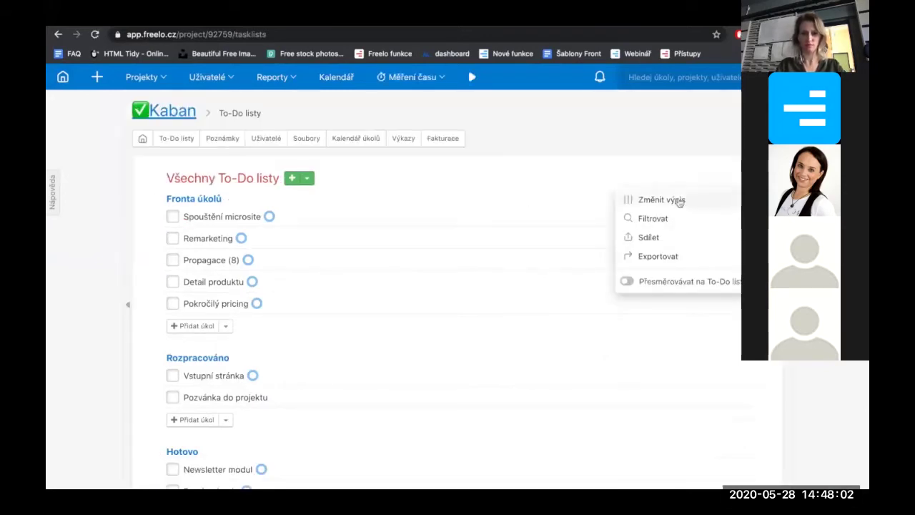
left_click(653, 200)
left_click(571, 147)
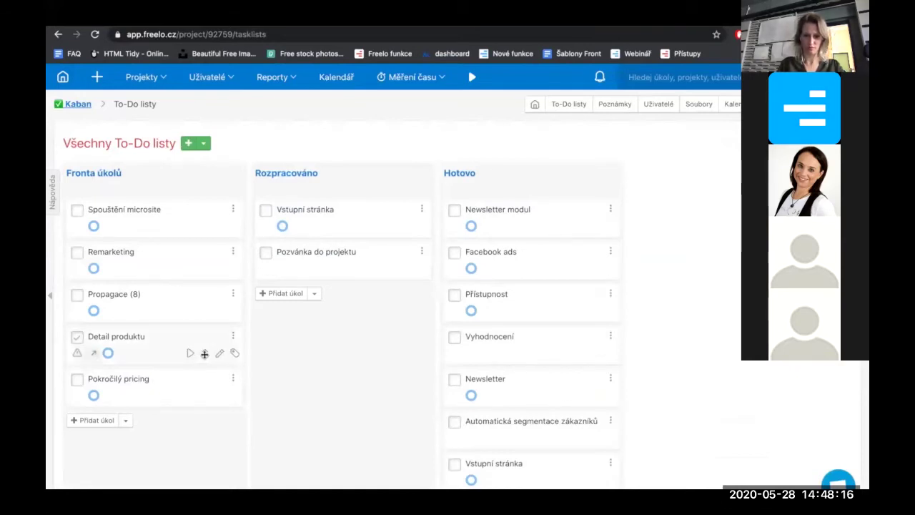
Move the task Detail produktu below Vstupní stránka in Rozpracováno and mark Facebook ads in Hotovo as complete
left_click_drag(204, 353, 392, 279)
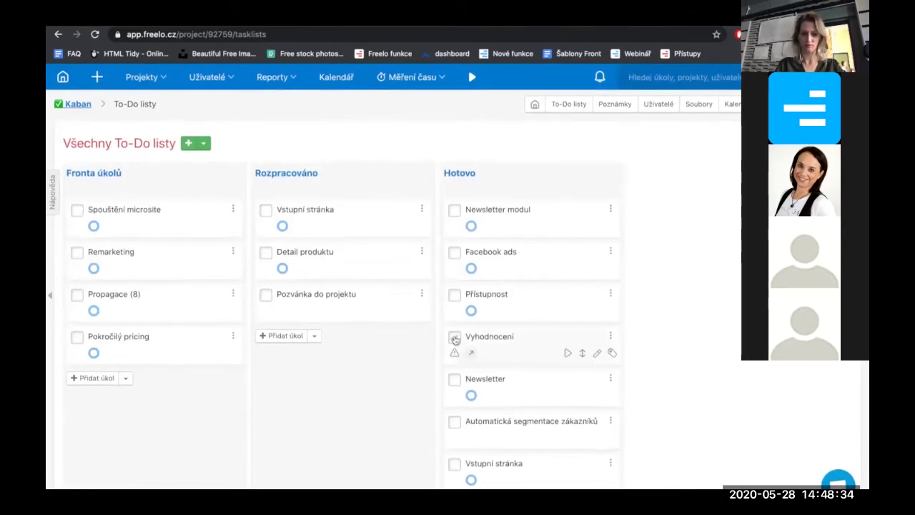
left_click(453, 252)
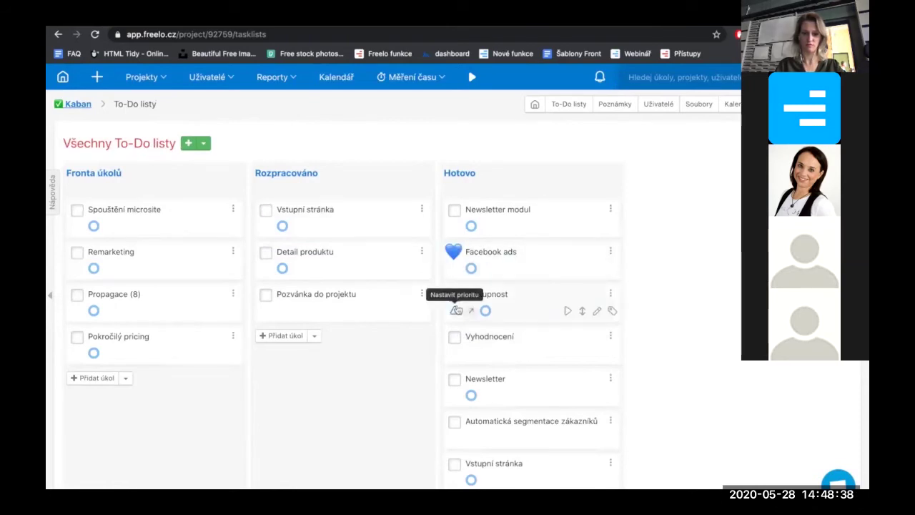
scroll(491, 404, "down", 2)
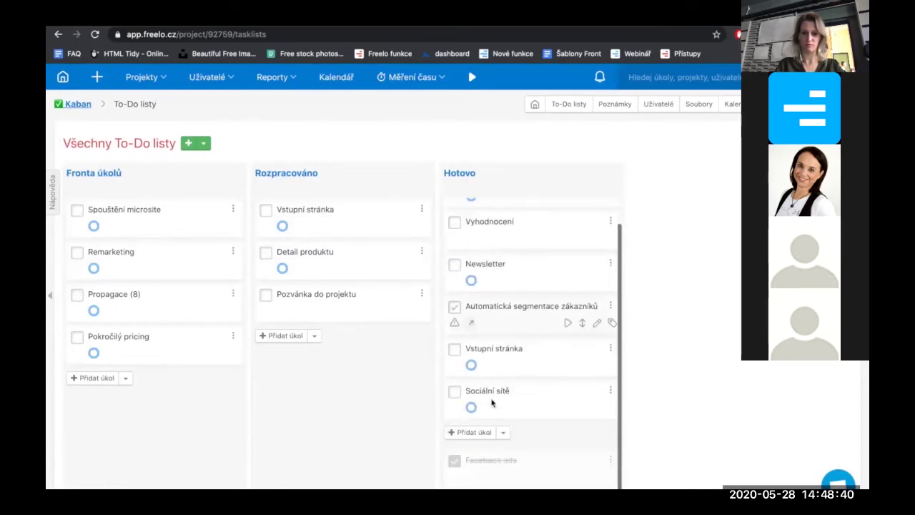
scroll(491, 404, "up", 2)
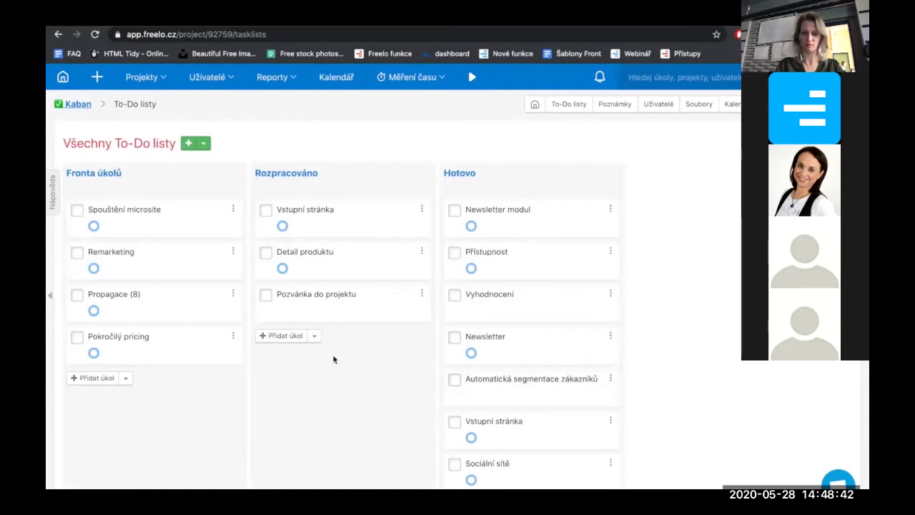
mouse_move(206, 309)
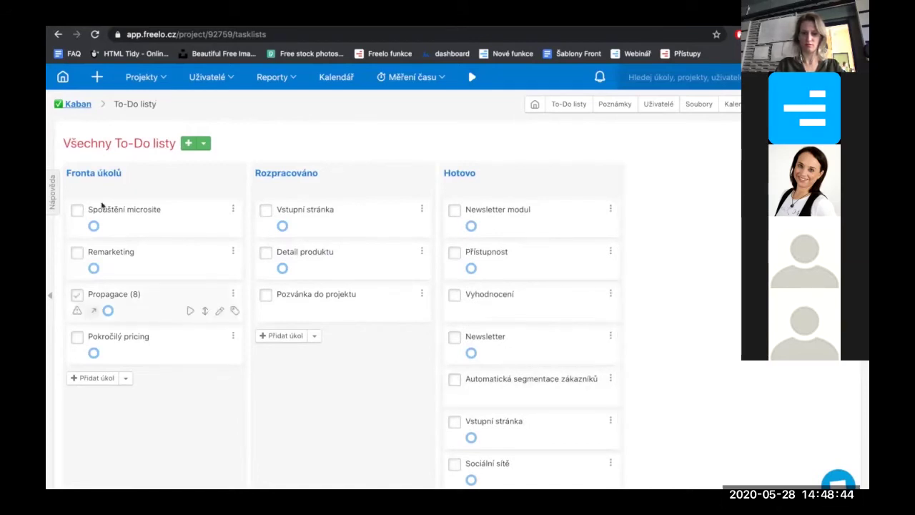
Open the Obsahový kalendář project and look through its article ideas, Zdroje, Červen and Červenec To-Do lists
left_click(150, 79)
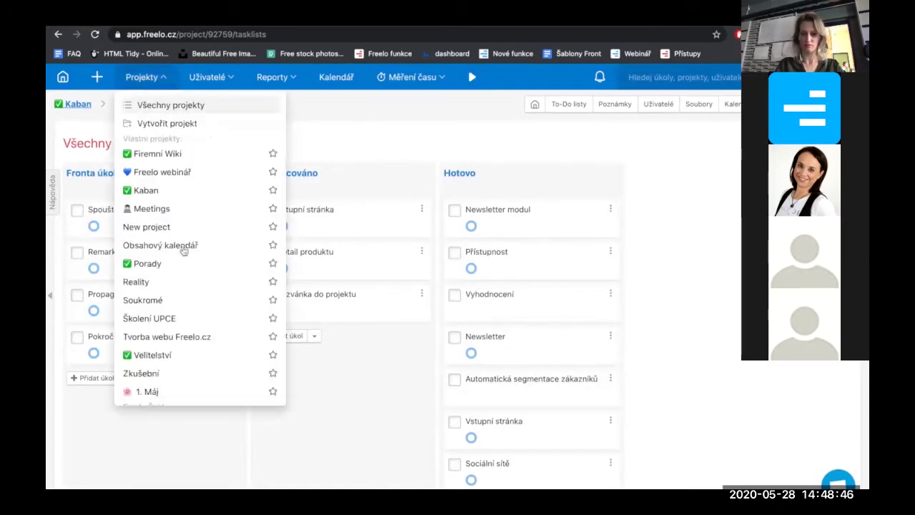
left_click(194, 249)
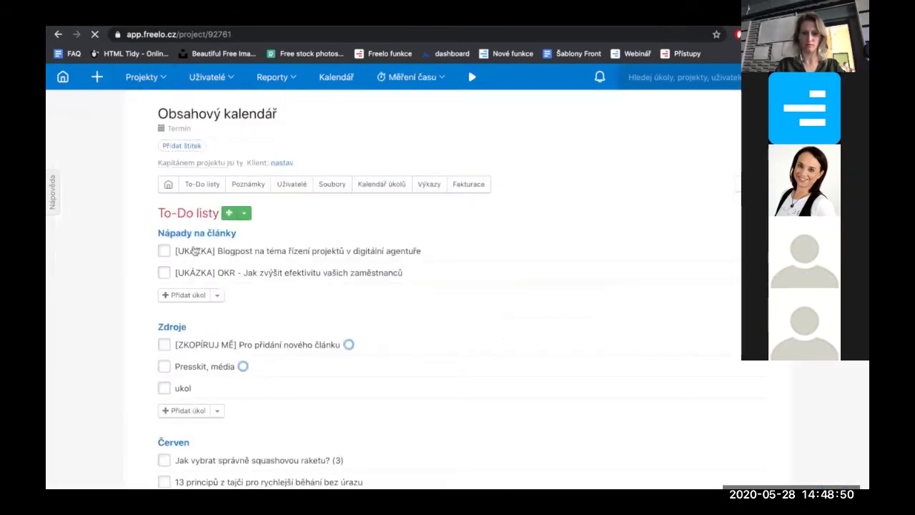
scroll(357, 204, "down", 3)
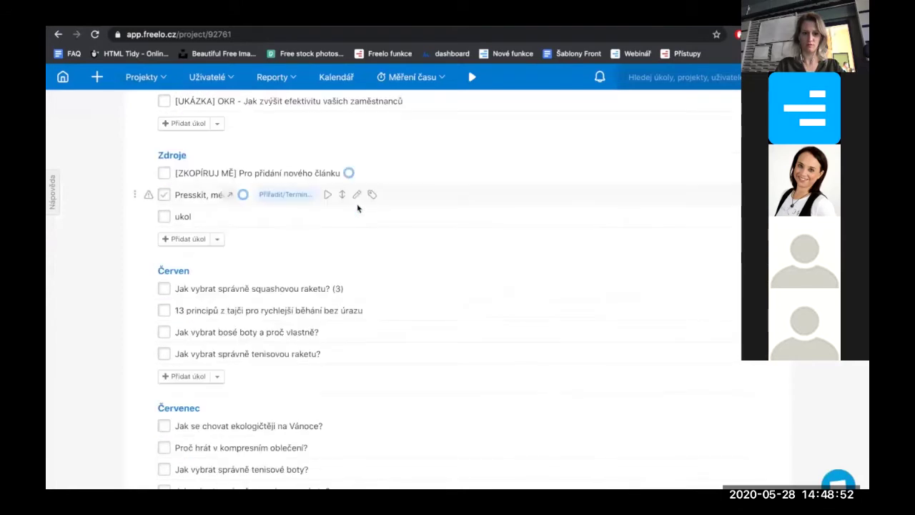
scroll(359, 207, "down", 1)
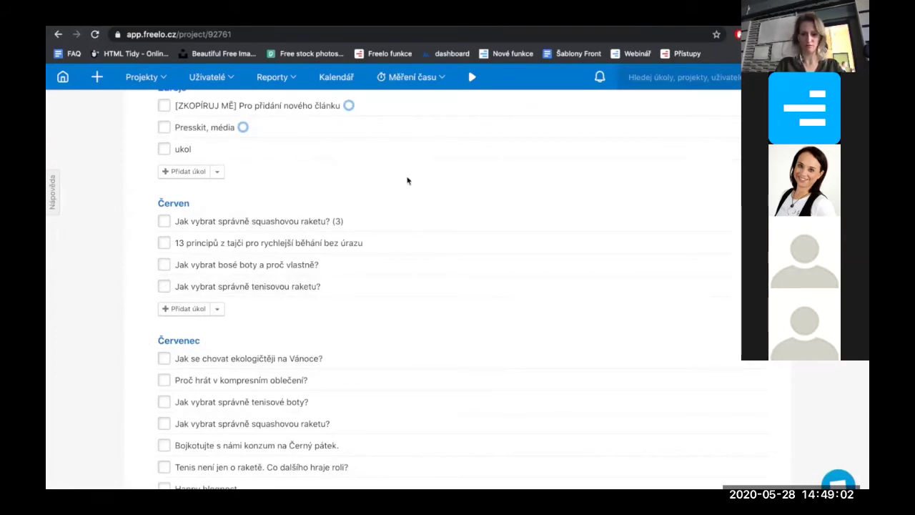
scroll(408, 181, "up", 5)
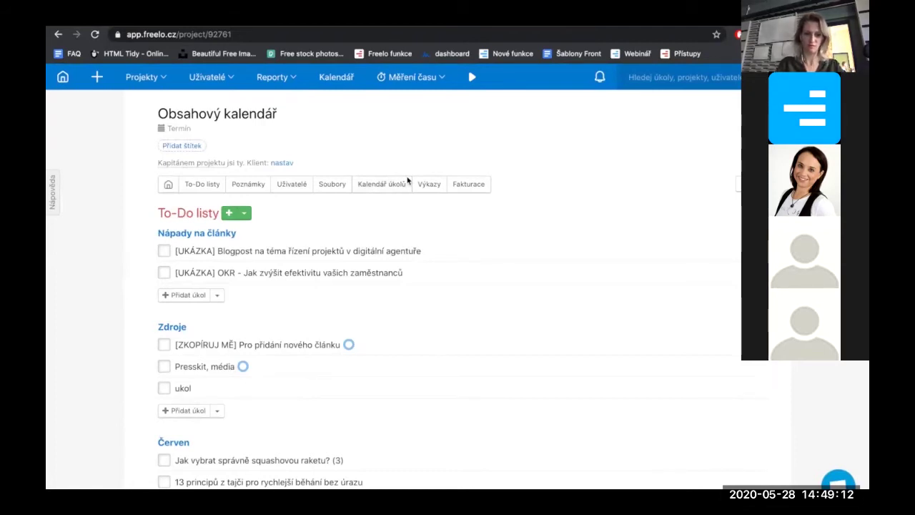
scroll(407, 181, "down", 4)
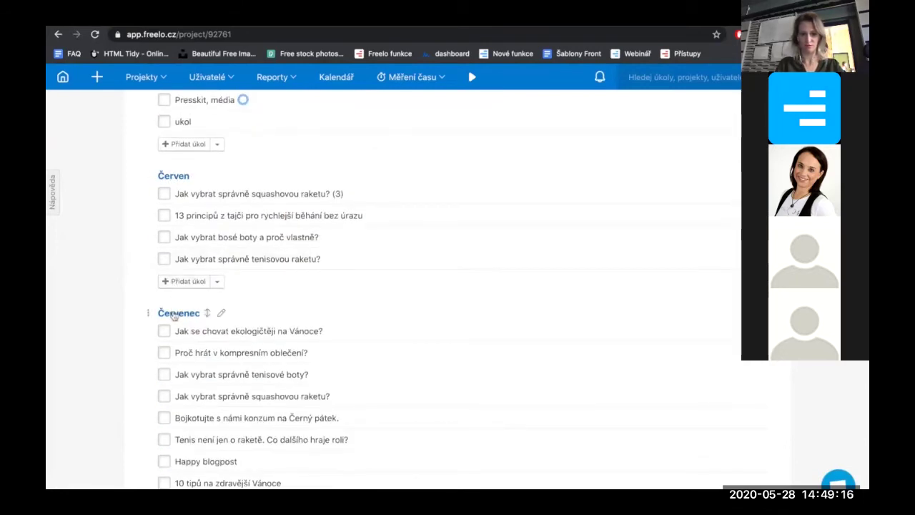
scroll(172, 314, "down", 1)
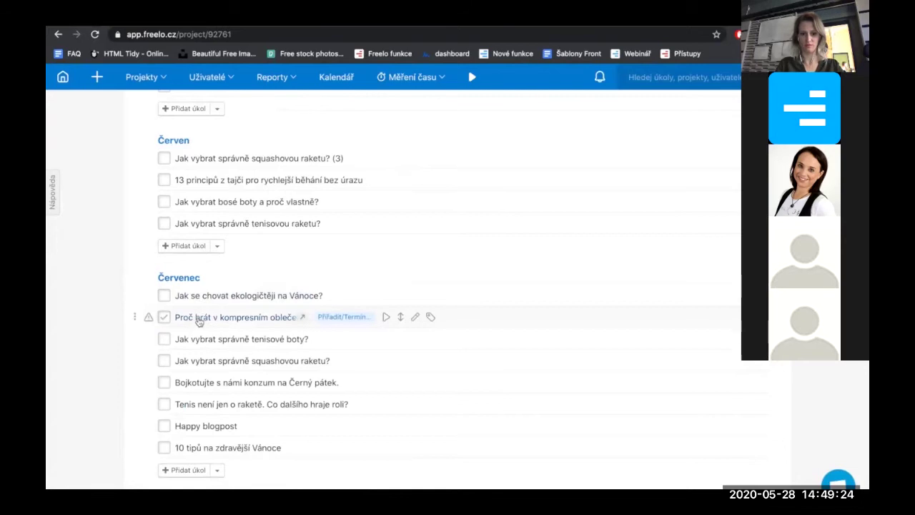
scroll(199, 321, "up", 3)
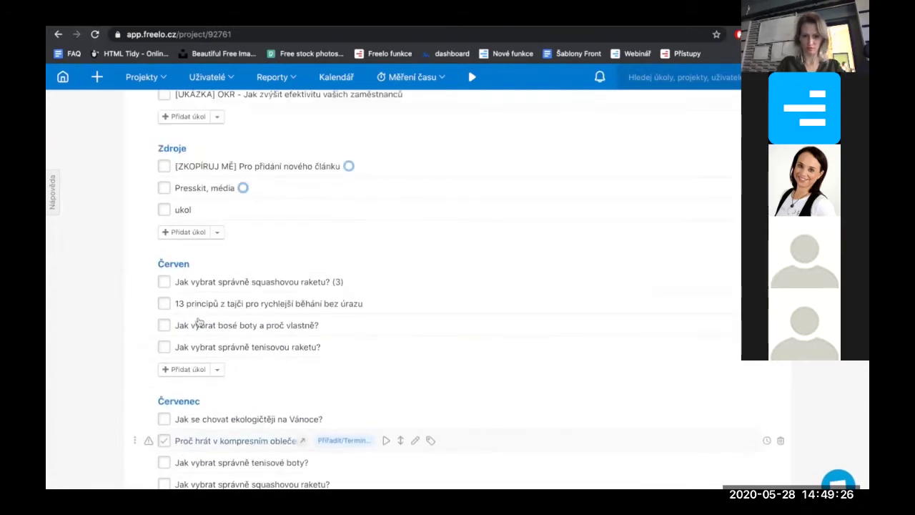
Move the task Clanek o webinarich from the last Nápady na články list into the Červen list above it, before Clanek o Brne
scroll(199, 321, "down", 6)
scroll(199, 321, "down", 4)
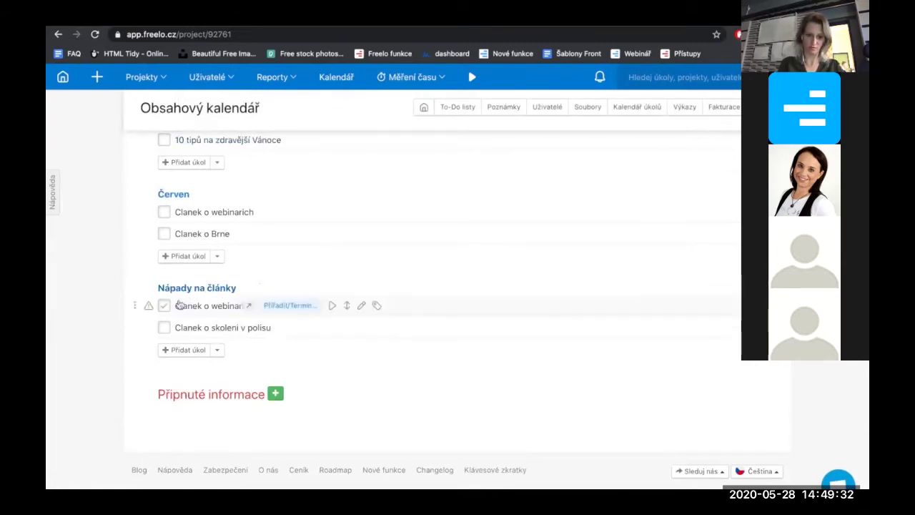
scroll(332, 360, "up", 2)
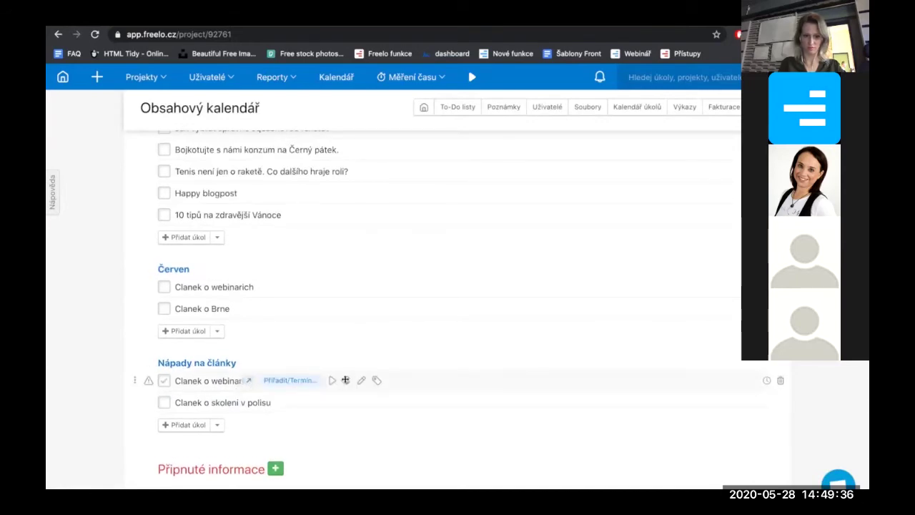
left_click_drag(345, 380, 351, 307)
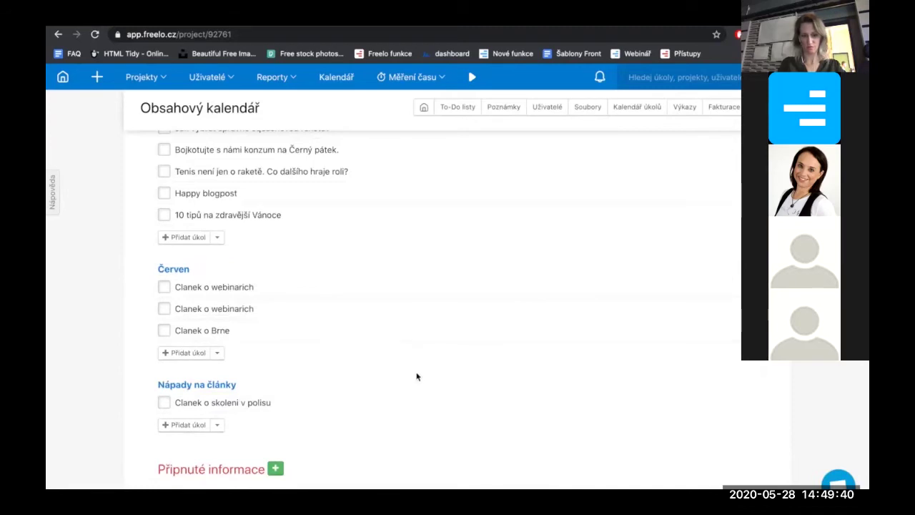
Open the Velitelství project and review its To-Do lists from Cíle and Inbox through Oznámení, Stížnosti and Nápady to Procesní věci
scroll(416, 377, "up", 15)
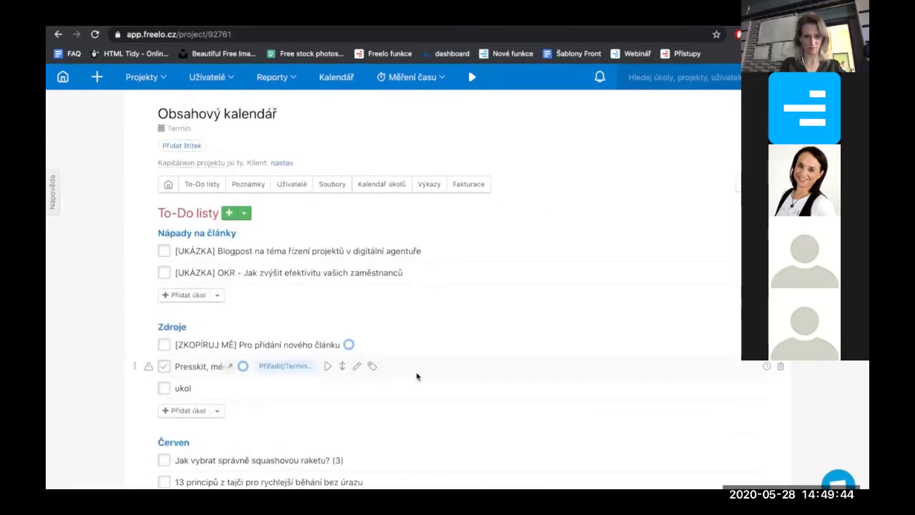
left_click(161, 80)
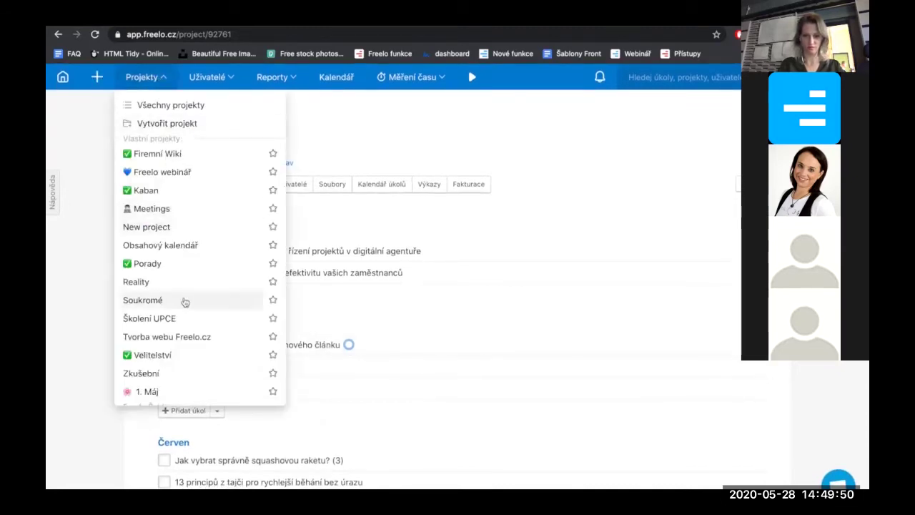
left_click(169, 356)
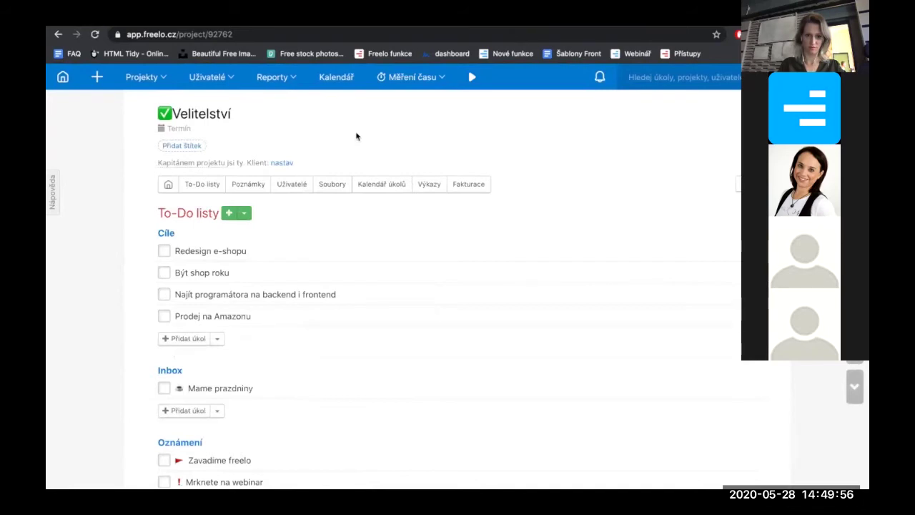
scroll(356, 136, "down", 1)
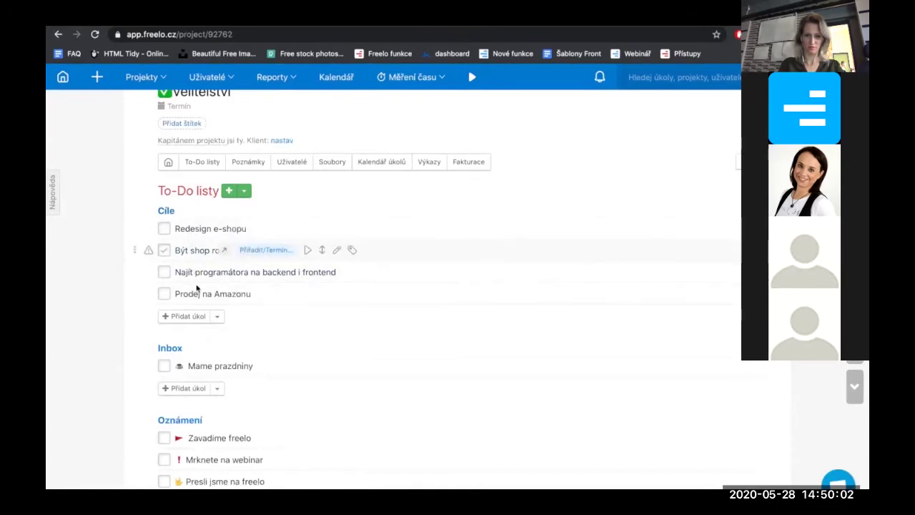
scroll(262, 218, "down", 5)
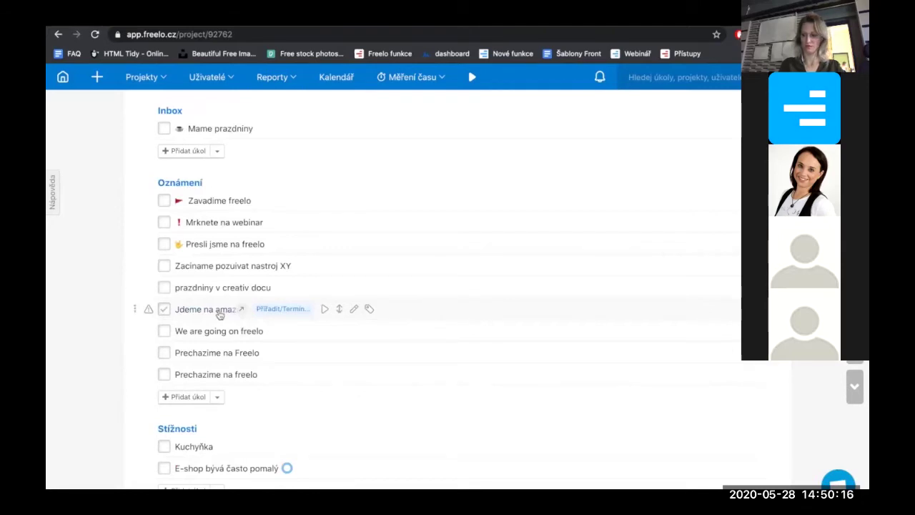
scroll(220, 314, "down", 2)
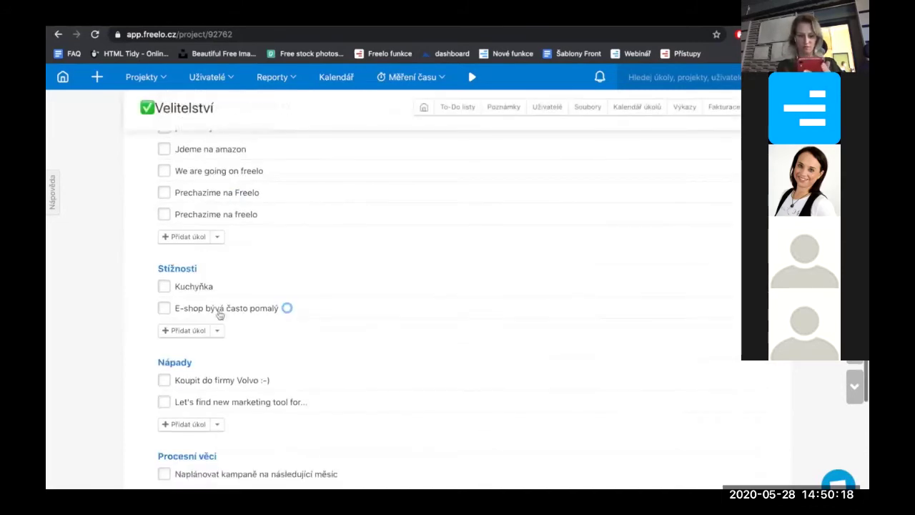
scroll(316, 272, "down", 2)
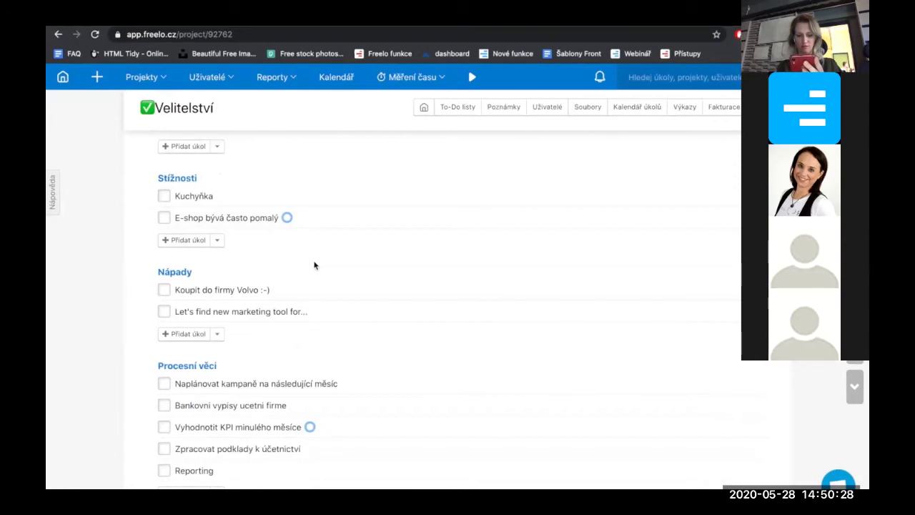
scroll(314, 265, "down", 2)
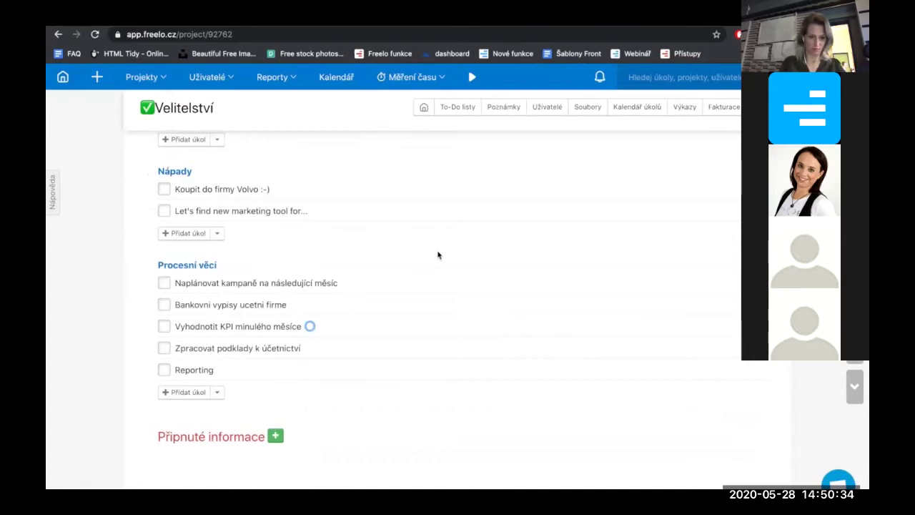
scroll(438, 255, "up", 5)
scroll(438, 255, "up", 3)
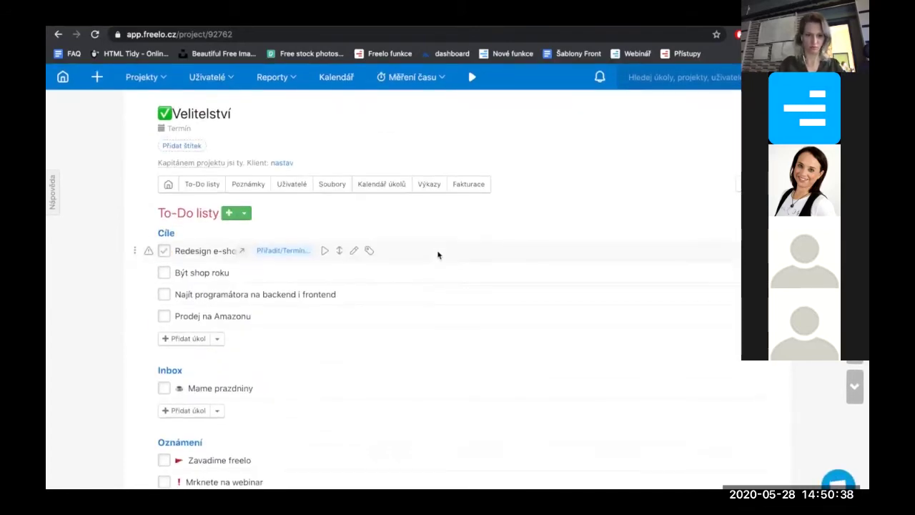
Open the Firemní Wiki project and review its To-Do lists Best practice - marketing, Best practice - blog and Diskuze & Nápady
left_click(158, 78)
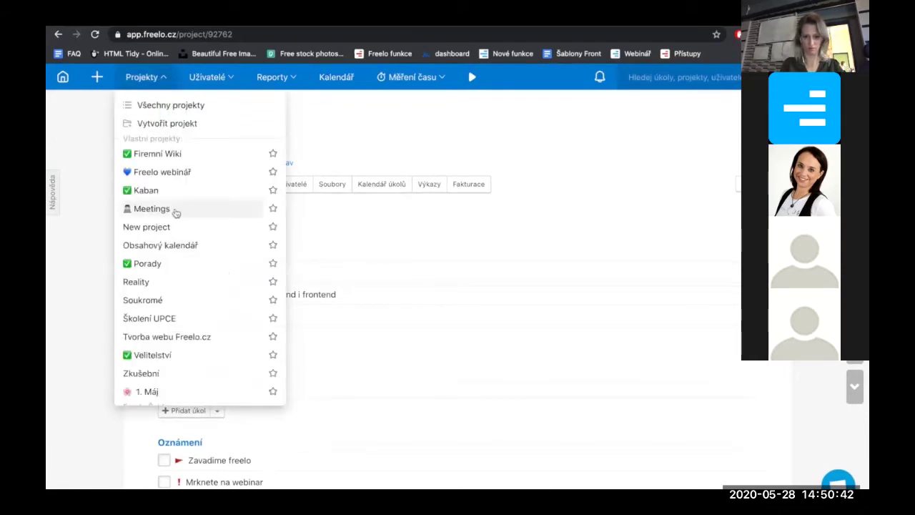
scroll(175, 212, "down", 4)
scroll(175, 212, "up", 5)
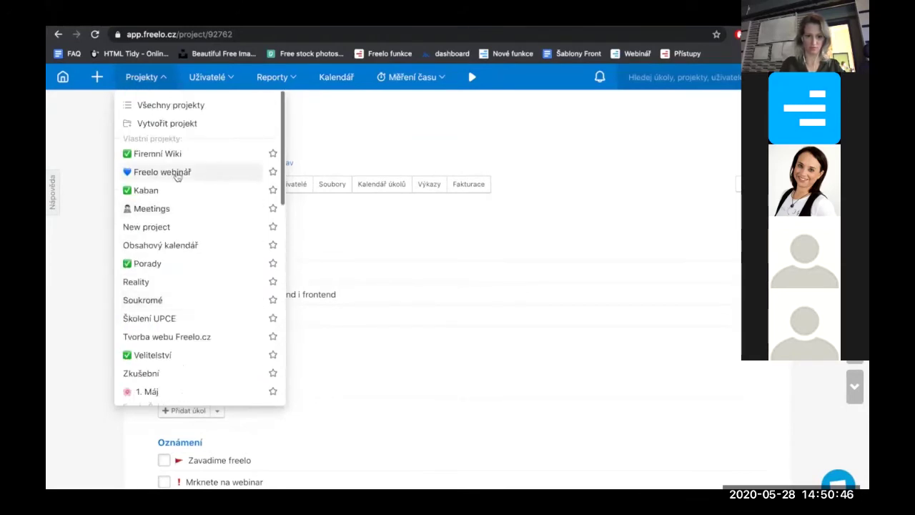
left_click(176, 155)
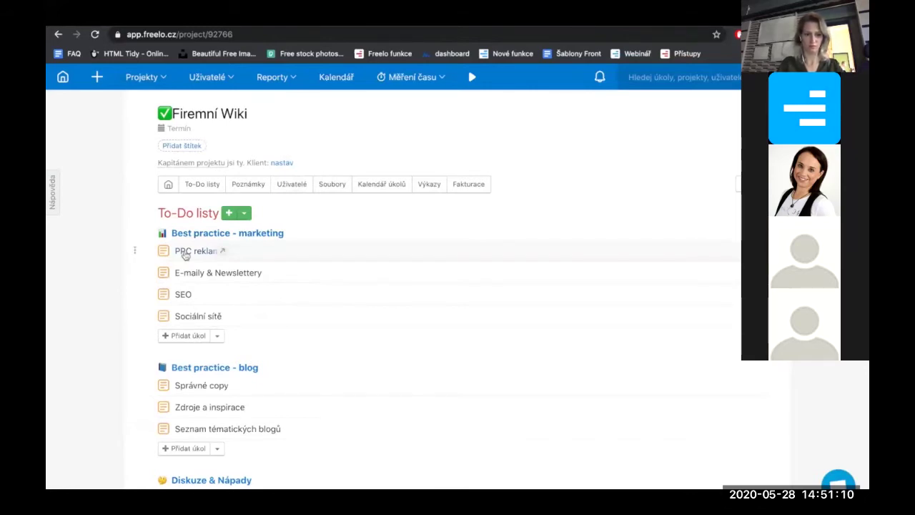
scroll(364, 226, "down", 2)
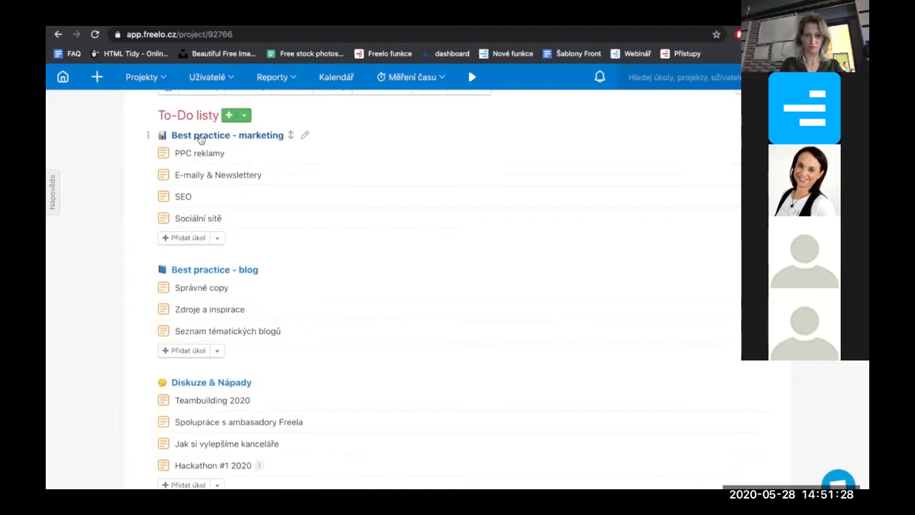
scroll(200, 140, "down", 2)
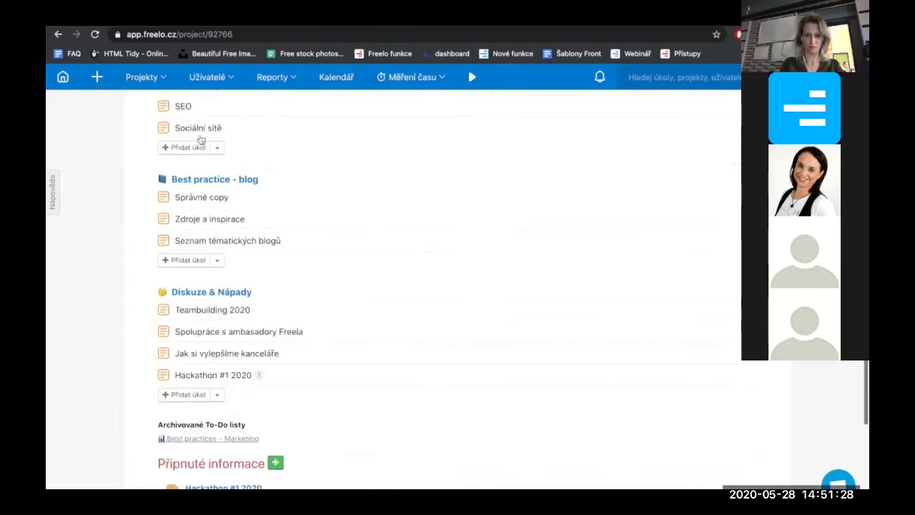
View the Hackathon #1 2020 note from Diskuze & Nápady, then return to Firemní Wiki and look at its Připnuté informace section
left_click(192, 377)
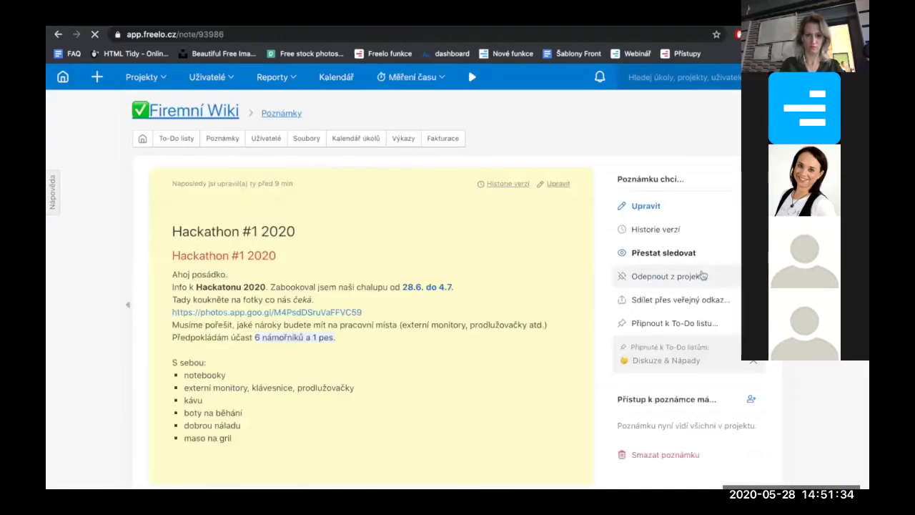
left_click(213, 110)
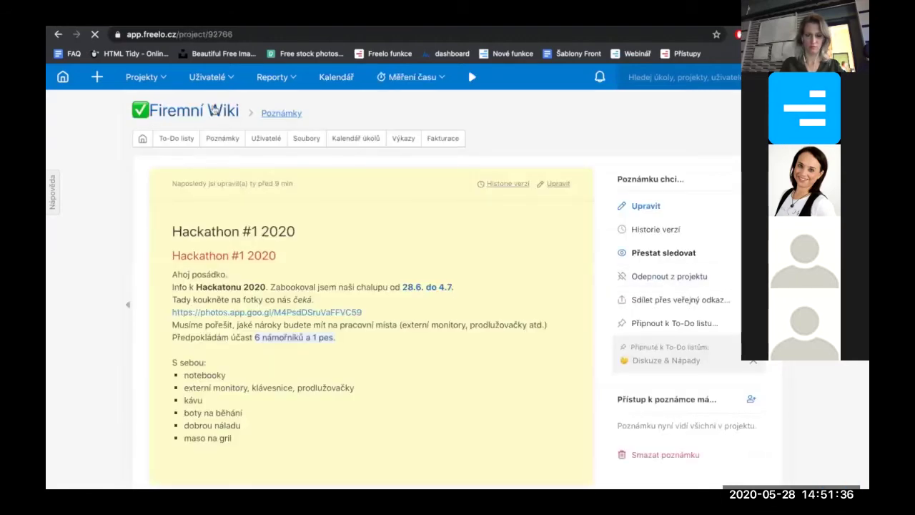
scroll(464, 413, "down", 5)
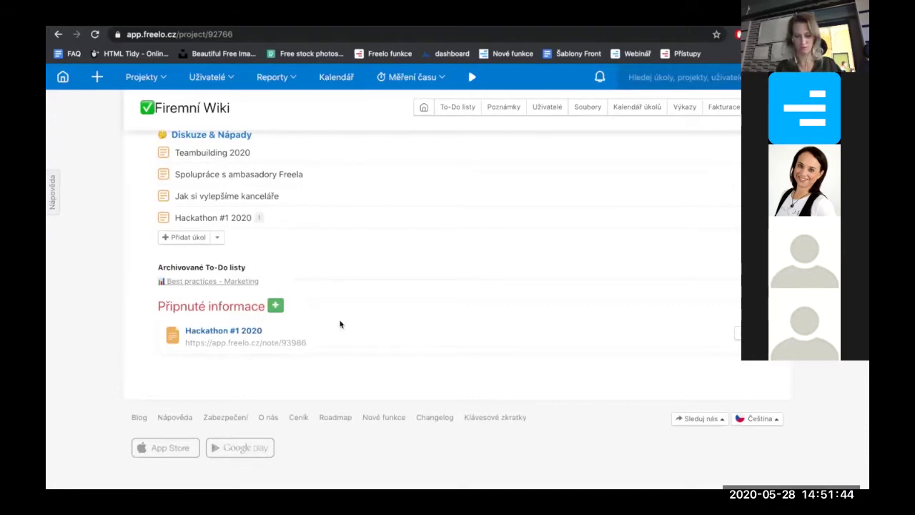
Reorder the project sections so Připnuté informace comes above To-Do listy, and save the settings
scroll(535, 303, "up", 4)
scroll(535, 303, "up", 1)
left_click(738, 183)
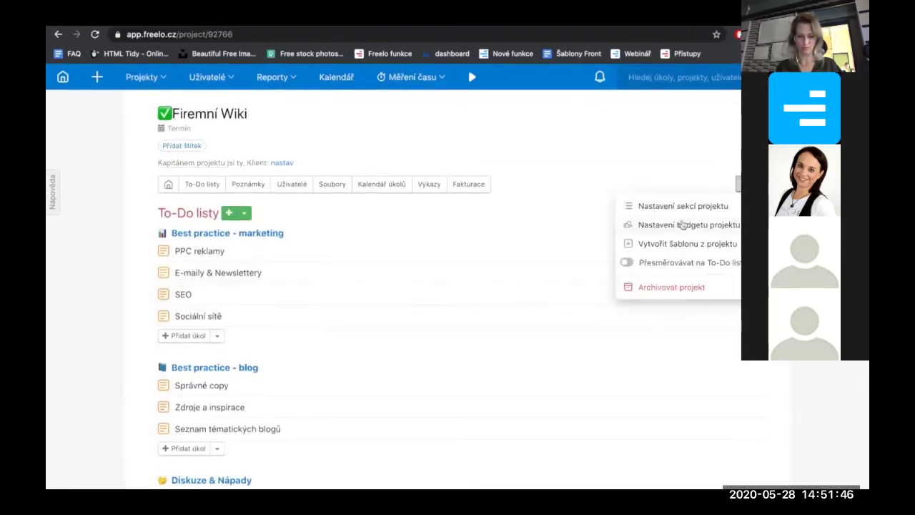
left_click(683, 209)
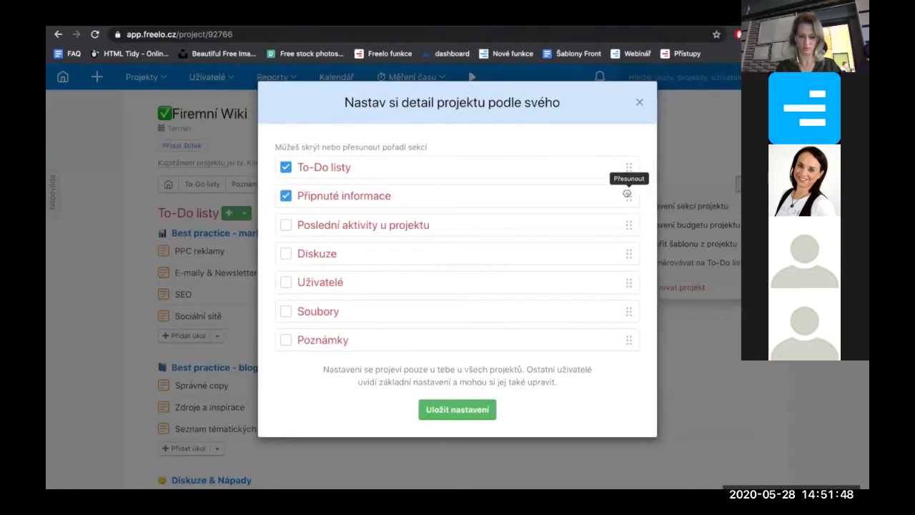
left_click_drag(627, 195, 614, 151)
left_click(483, 419)
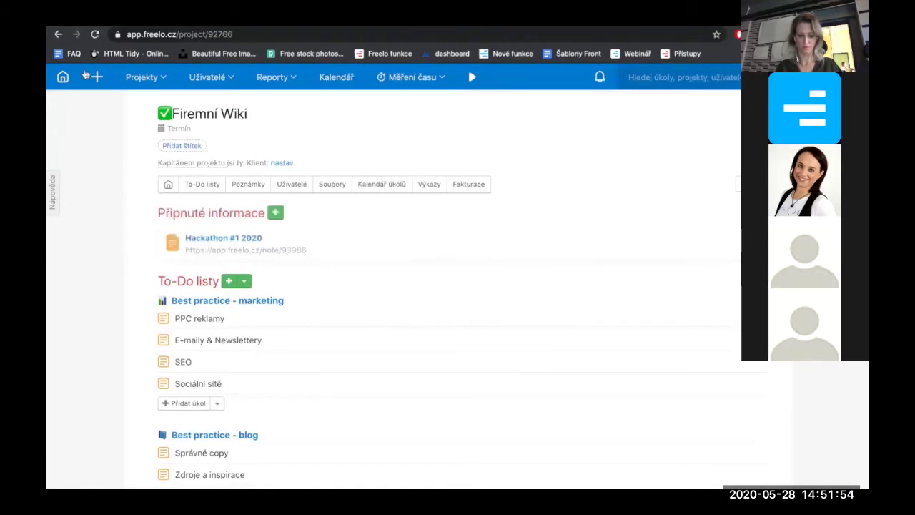
Open the Porady project, look through its Příští porada list and open the task Vyřešit problém s komunikací v týmu
left_click(63, 83)
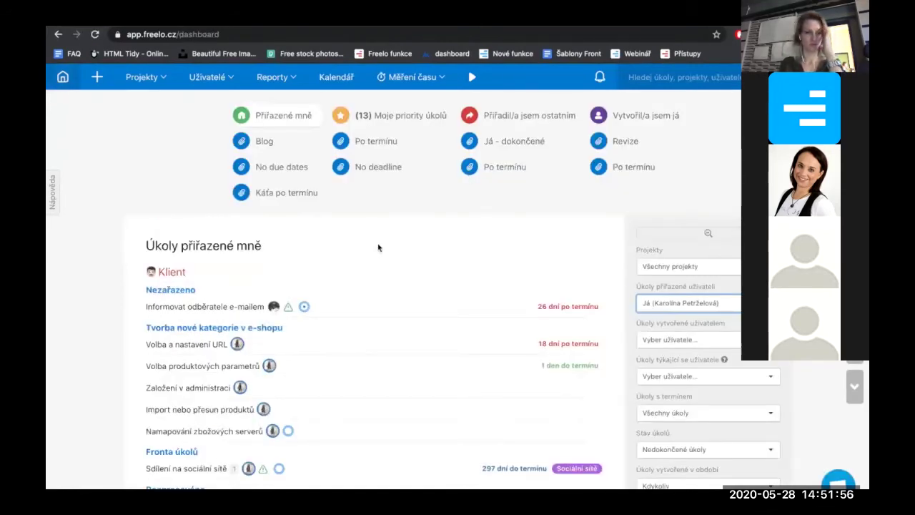
left_click(160, 79)
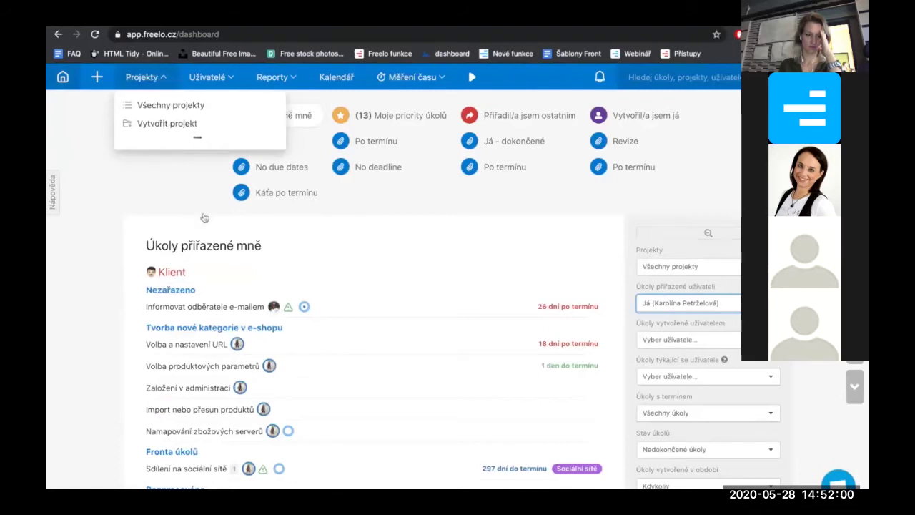
scroll(206, 175, "down", 1)
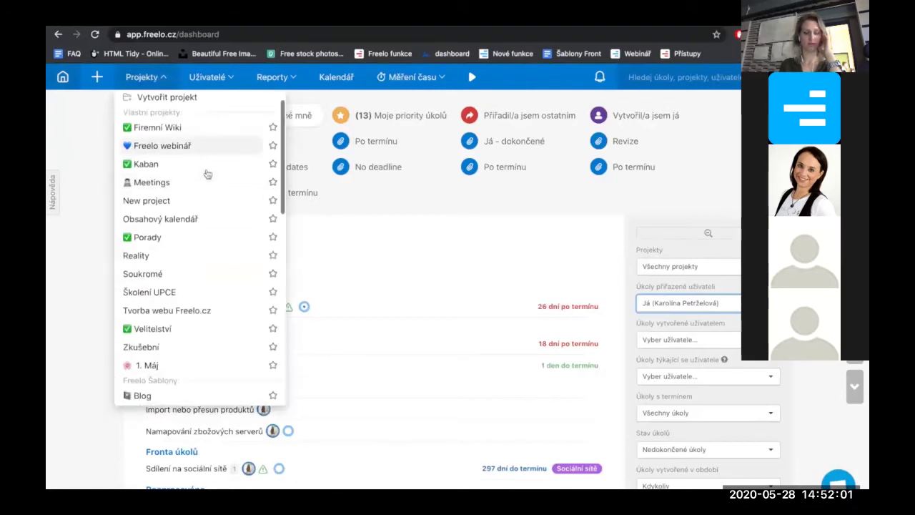
left_click(179, 233)
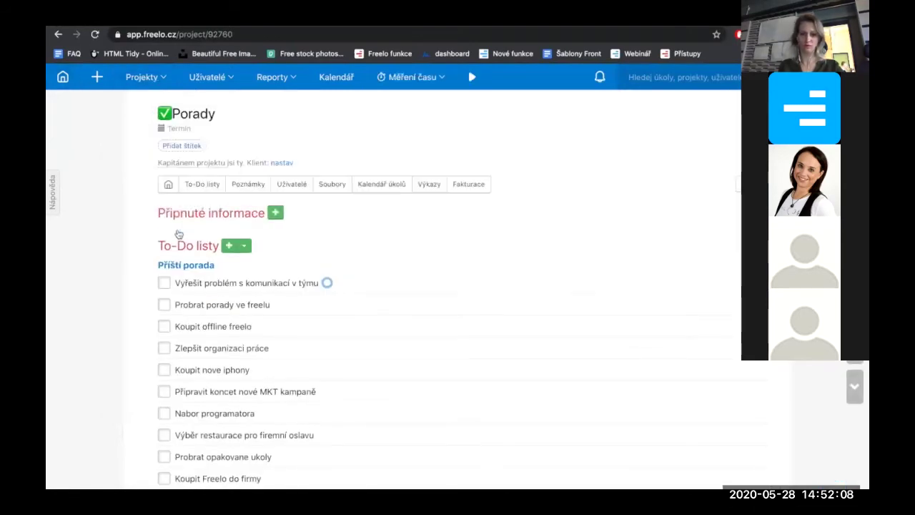
scroll(460, 217, "down", 2)
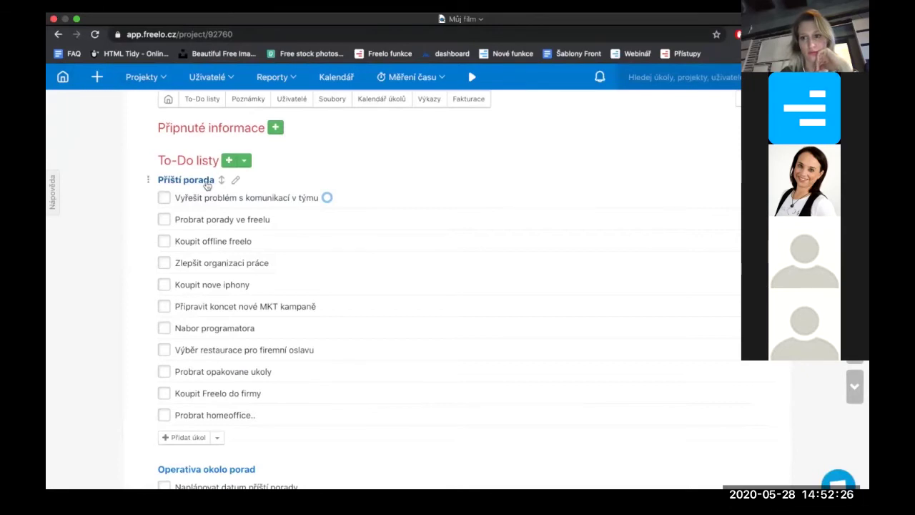
scroll(207, 185, "down", 1)
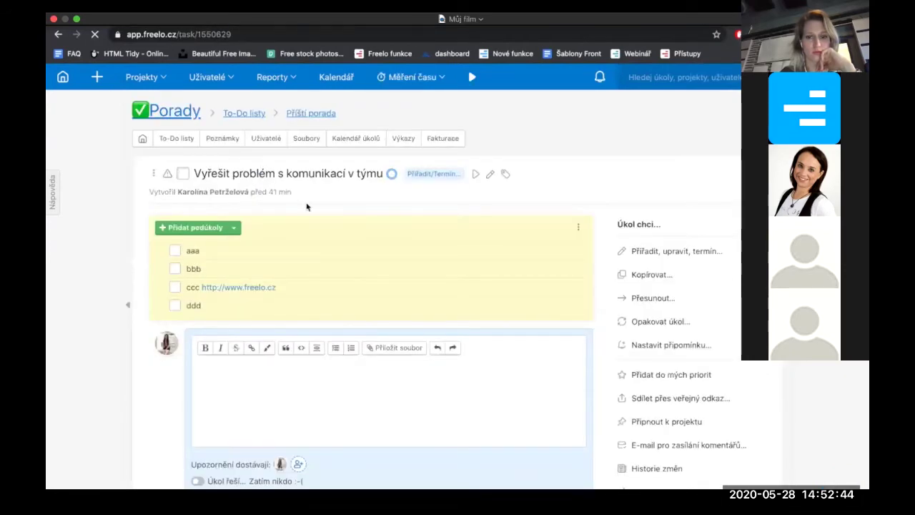
Assign the task Vyřešit problém s komunikací v týmu to yourself with a due date of 30 July 2020 and save it
left_click(435, 177)
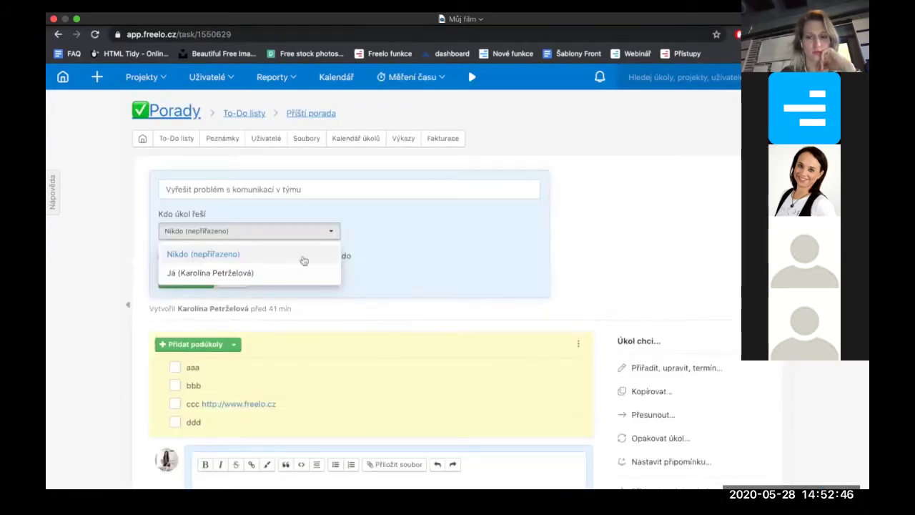
left_click(281, 271)
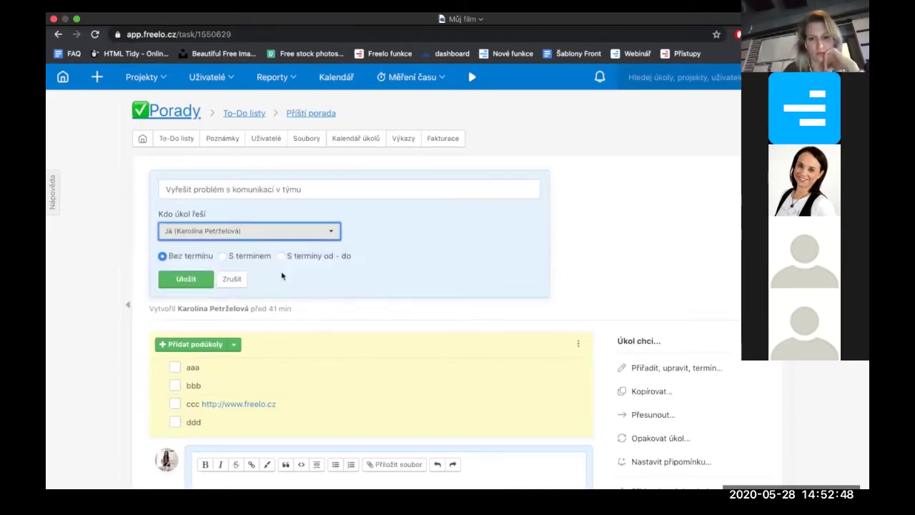
left_click(223, 256)
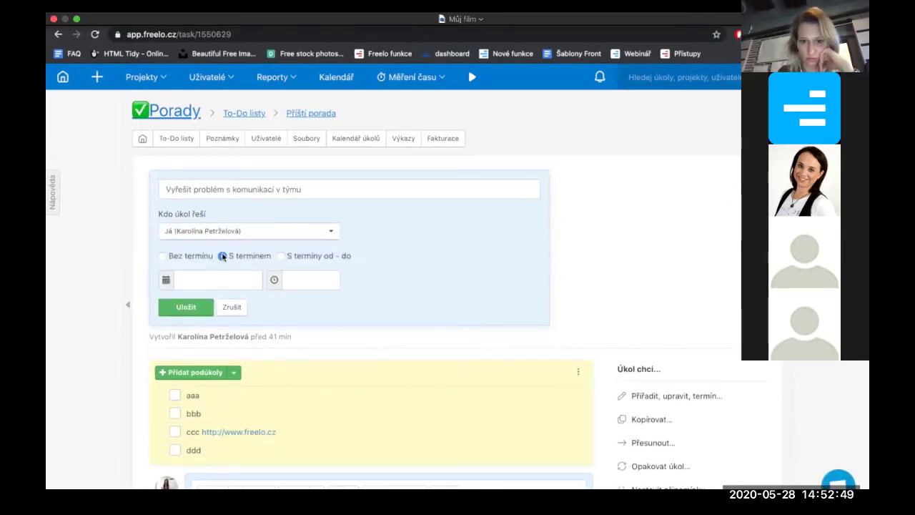
left_click(166, 280)
left_click(622, 218)
left_click(621, 218)
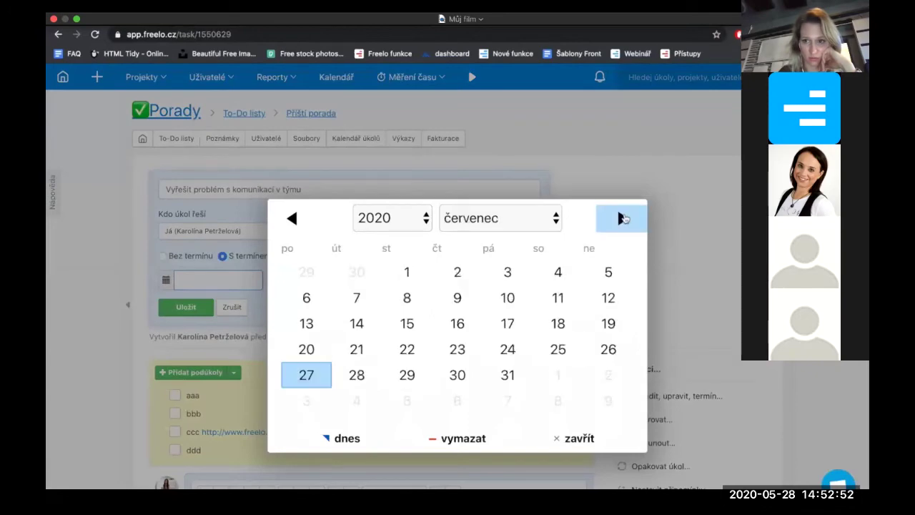
left_click(457, 375)
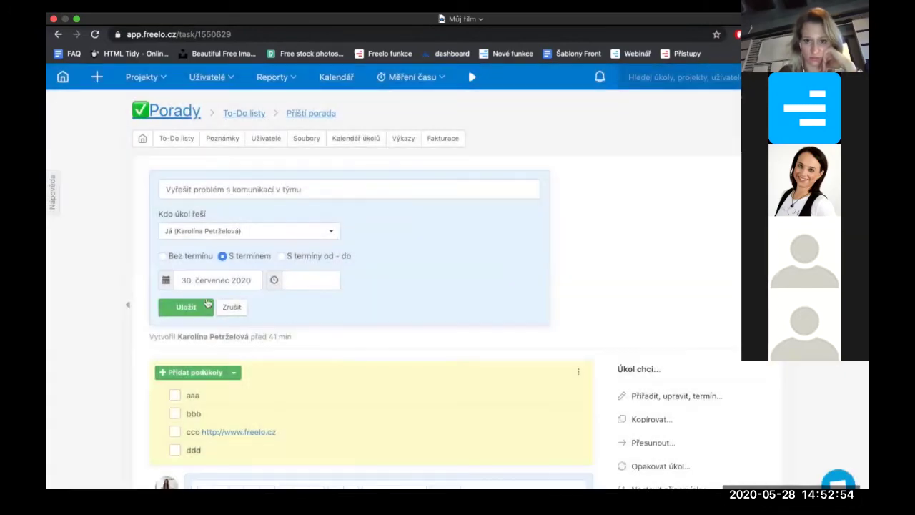
left_click(207, 303)
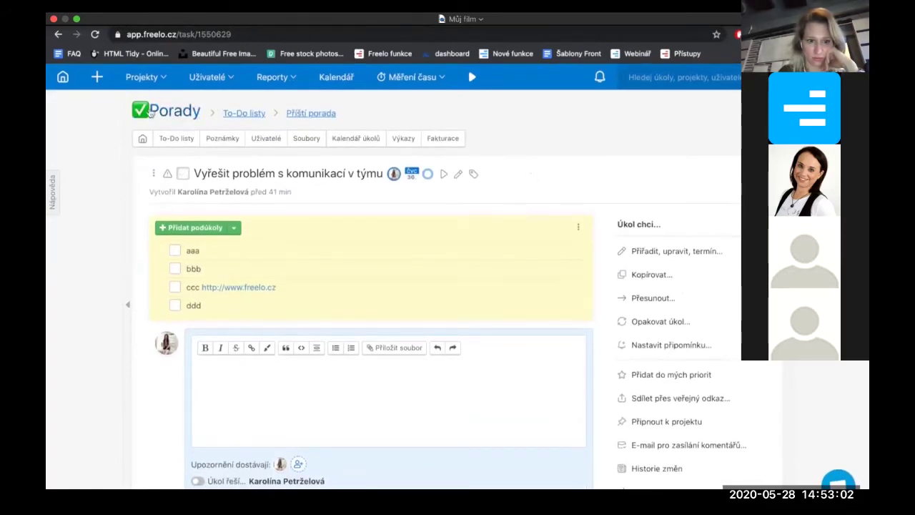
Create a new yellow-green label "porada" on the task and close the label editor
left_click(474, 174)
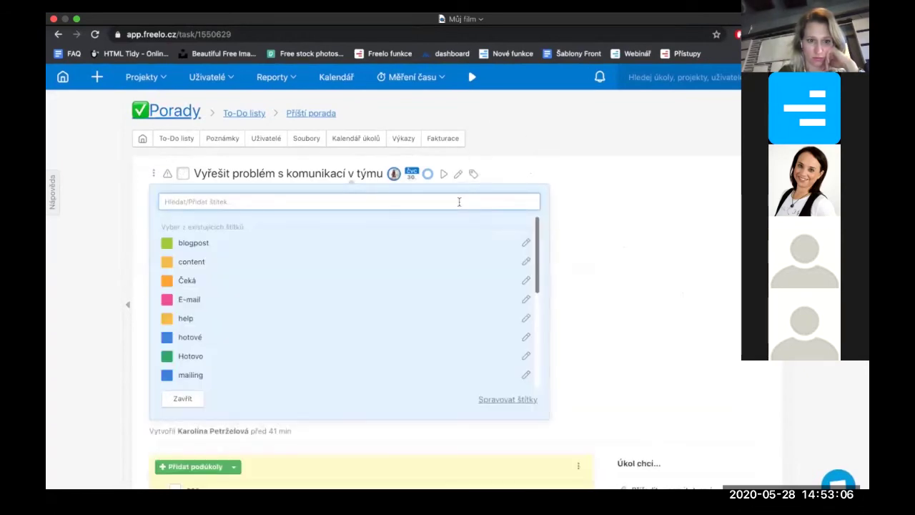
type("porada")
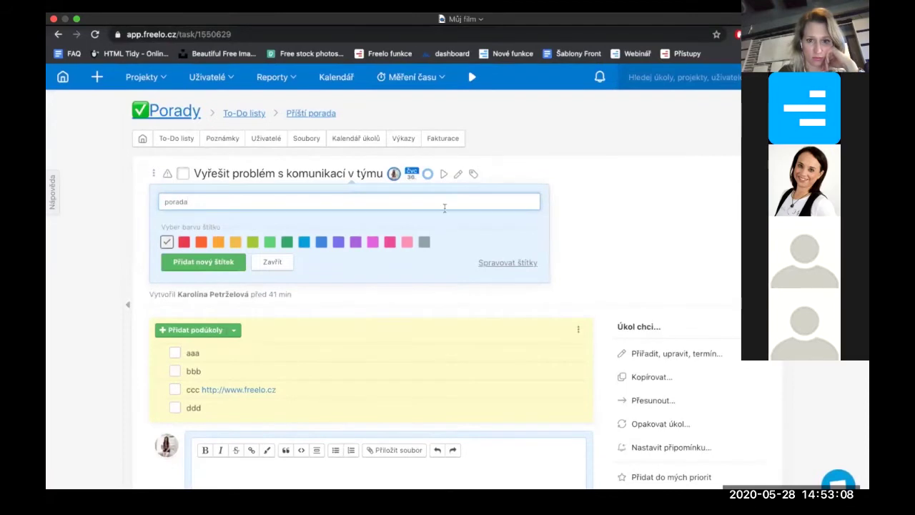
left_click(251, 243)
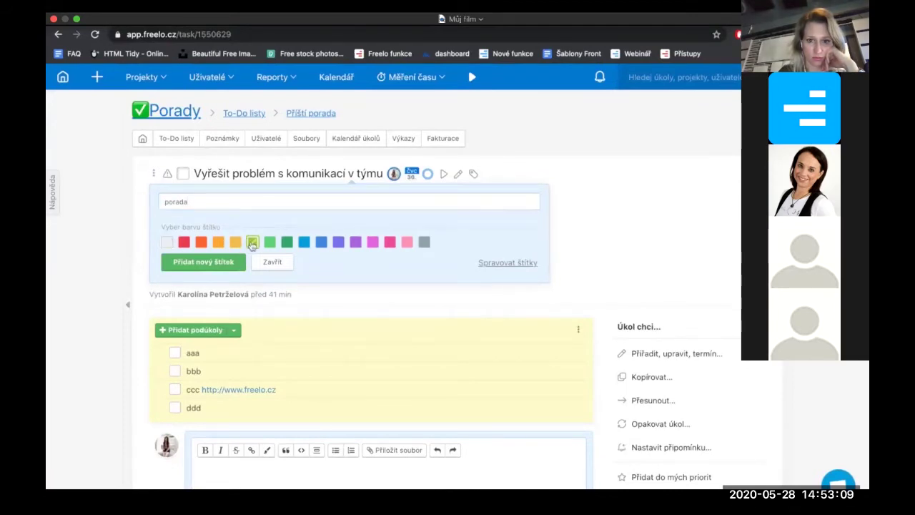
left_click(222, 263)
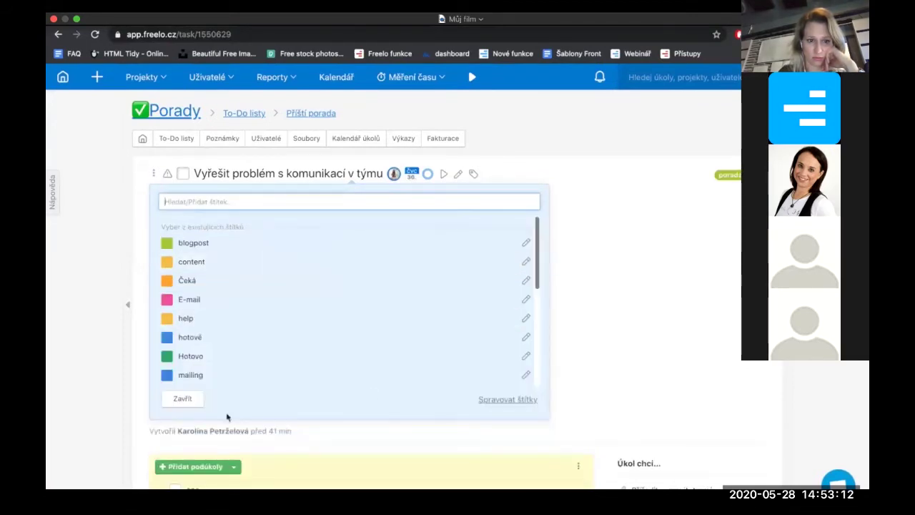
left_click(183, 399)
Move the task to the Marketing project, into the last Proces reklamní kampaně list, just above Ideas
scroll(509, 309, "down", 2)
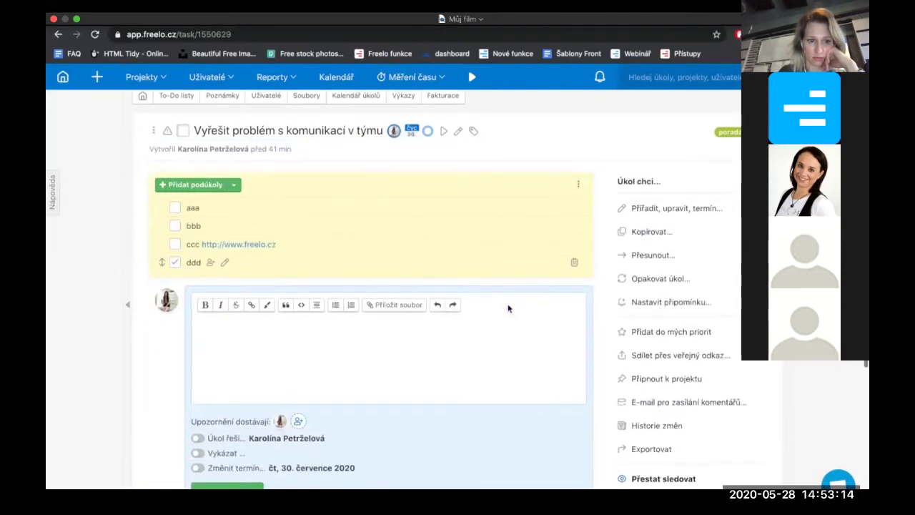
left_click(632, 256)
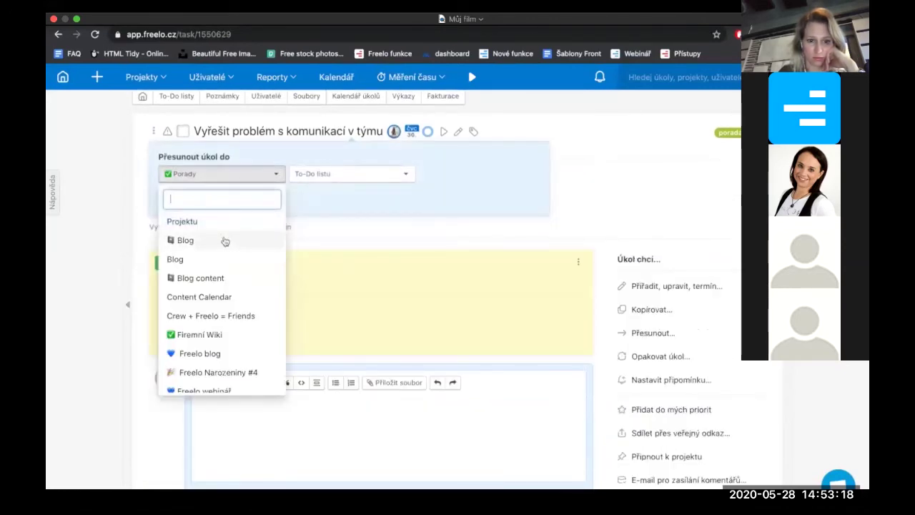
scroll(225, 242, "down", 1)
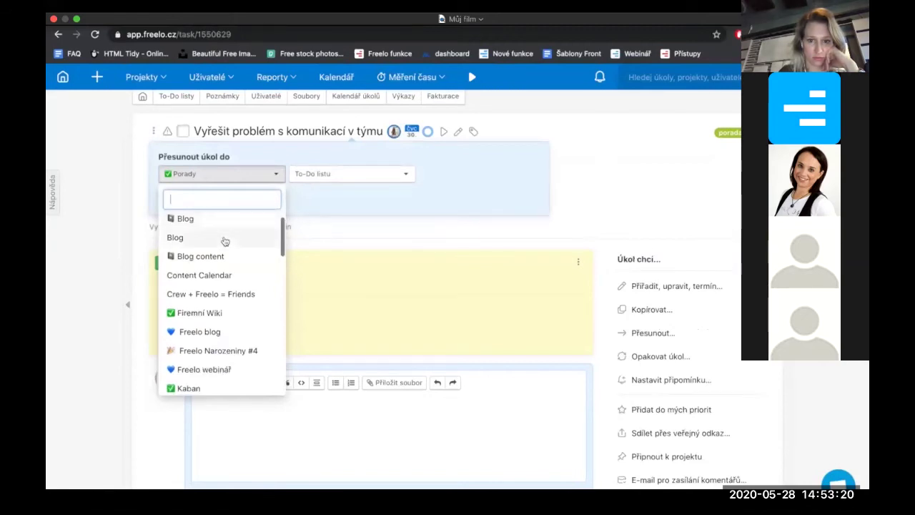
scroll(224, 240, "down", 5)
left_click(210, 274)
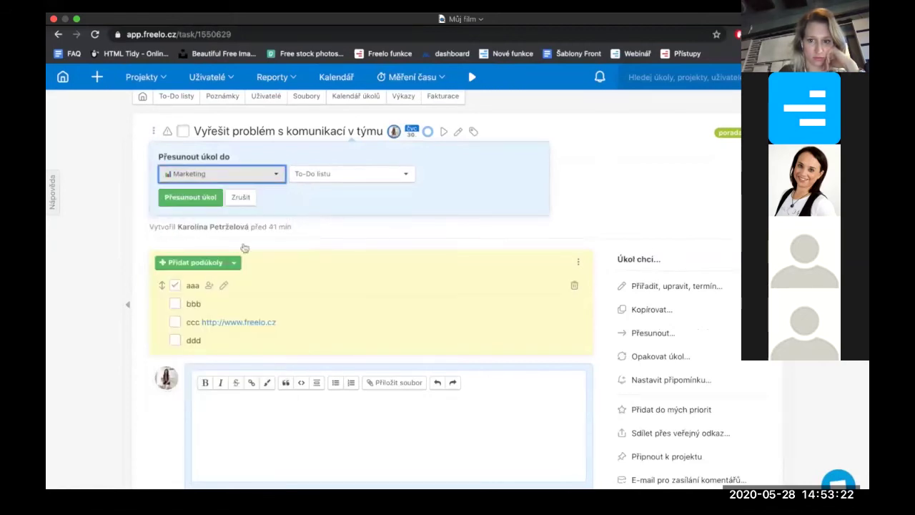
left_click(360, 177)
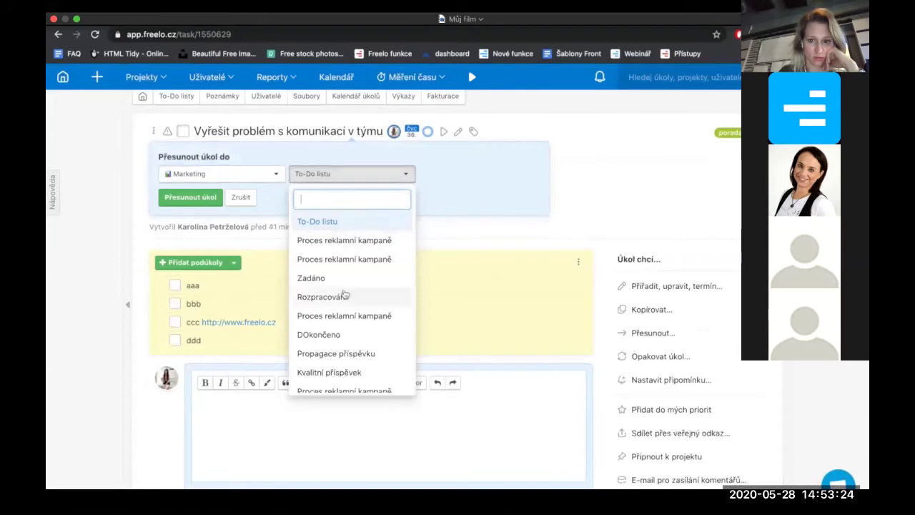
scroll(344, 297, "down", 1)
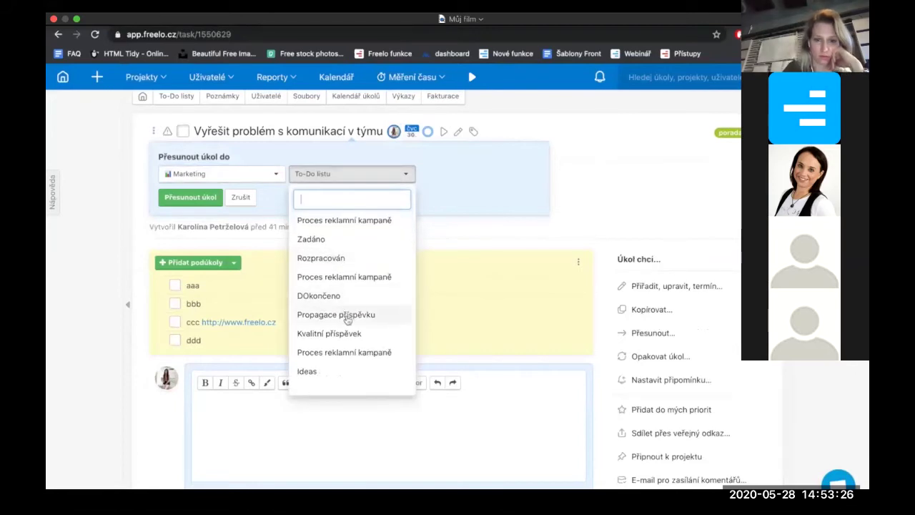
left_click(344, 353)
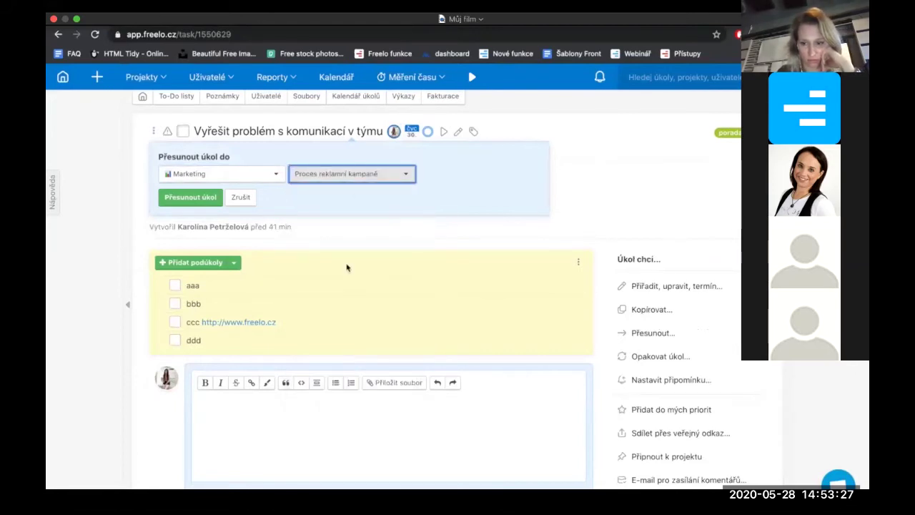
left_click(177, 201)
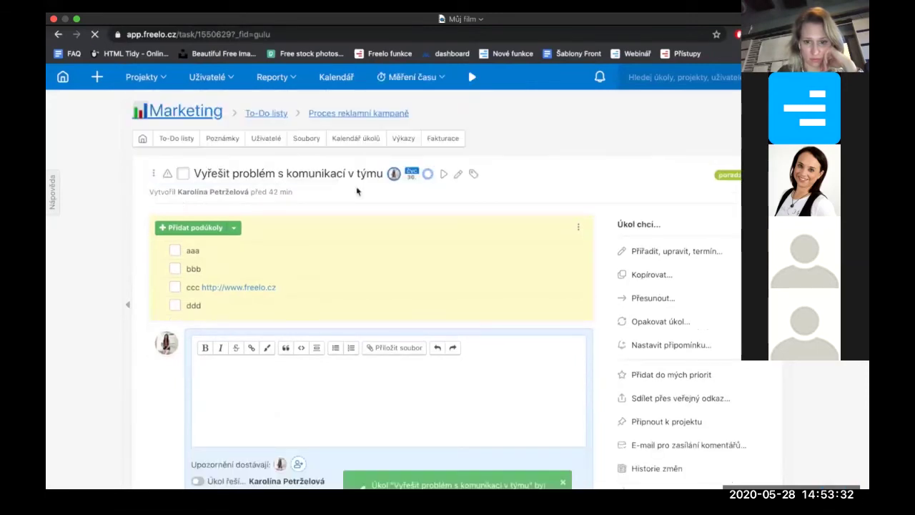
Go to the dashboard and filter the tasks assigned to you by the label "porada"
left_click(65, 76)
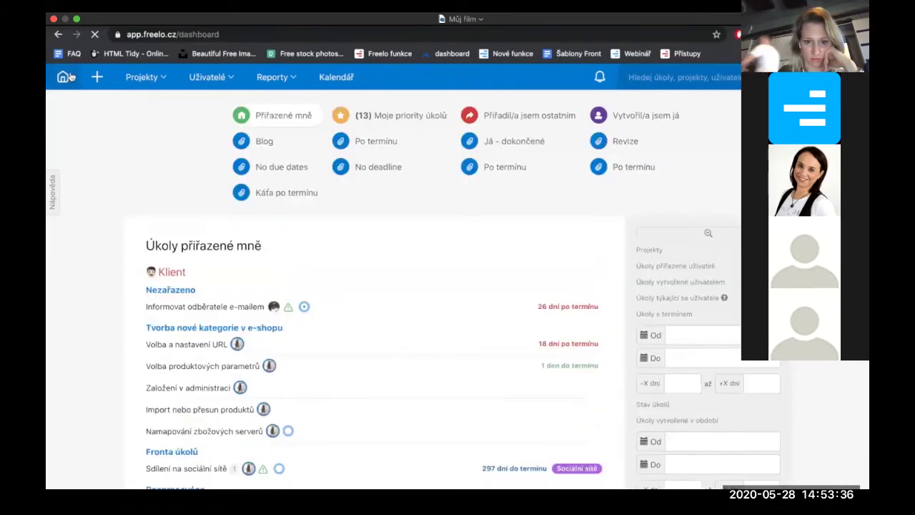
scroll(493, 236, "down", 2)
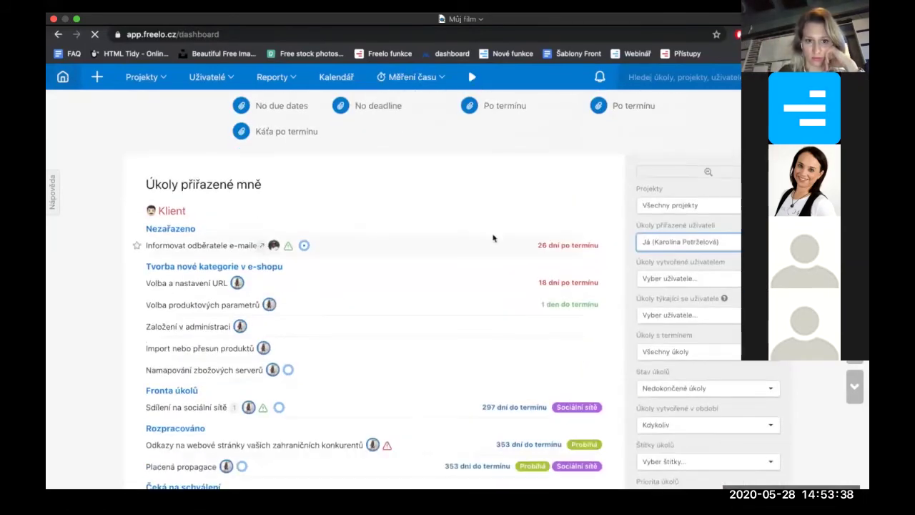
scroll(492, 238, "down", 2)
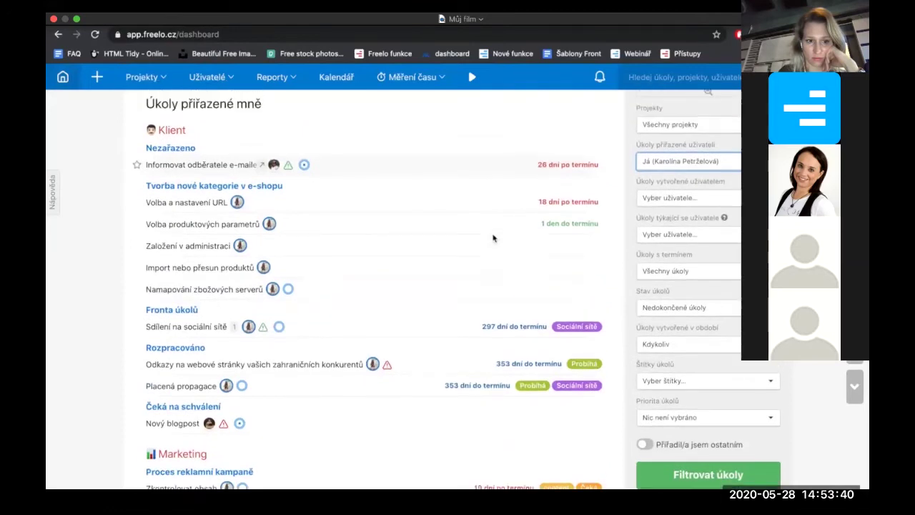
scroll(493, 238, "up", 1)
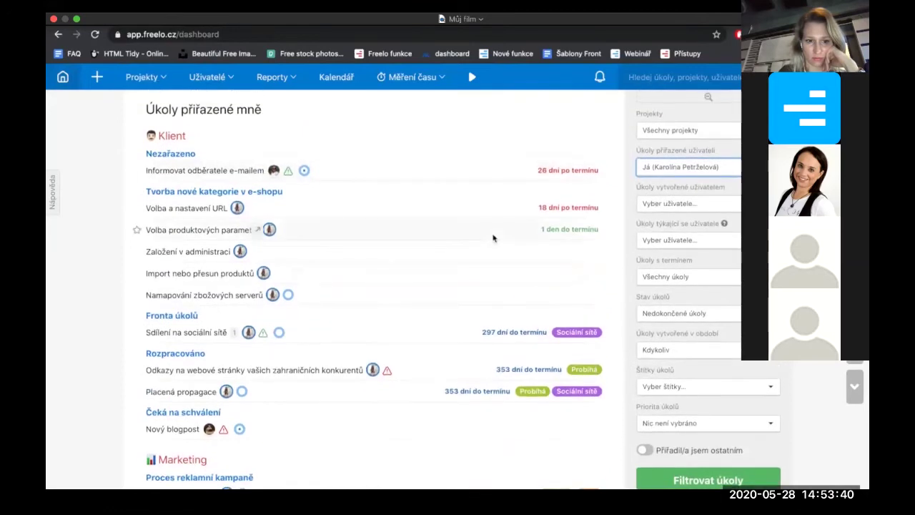
left_click(776, 385)
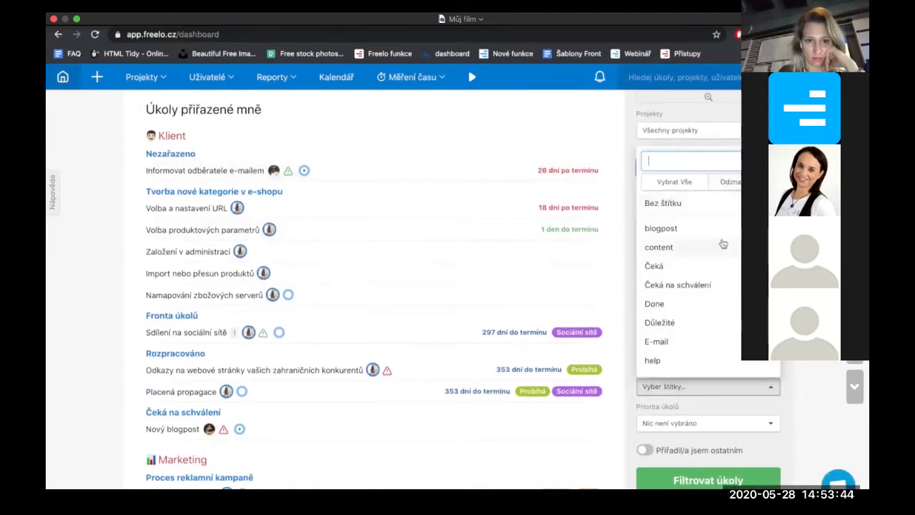
scroll(722, 244, "down", 2)
scroll(723, 244, "down", 5)
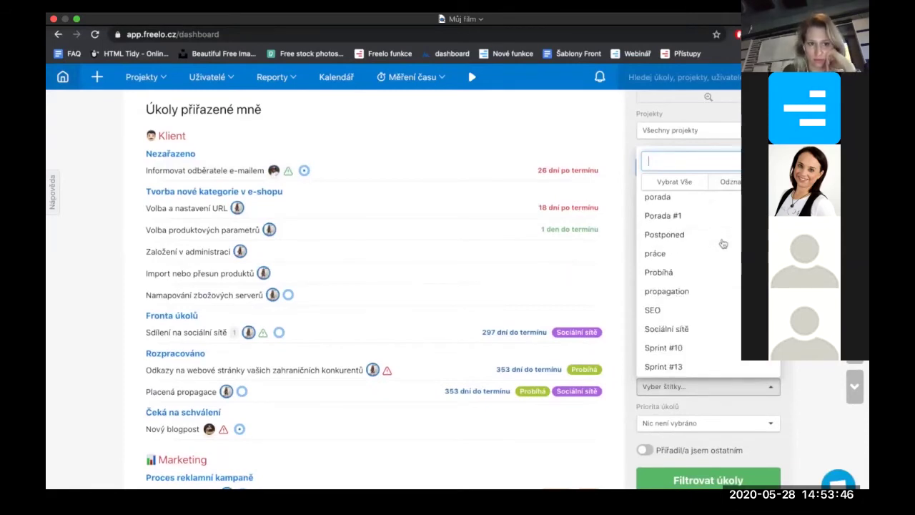
left_click(694, 225)
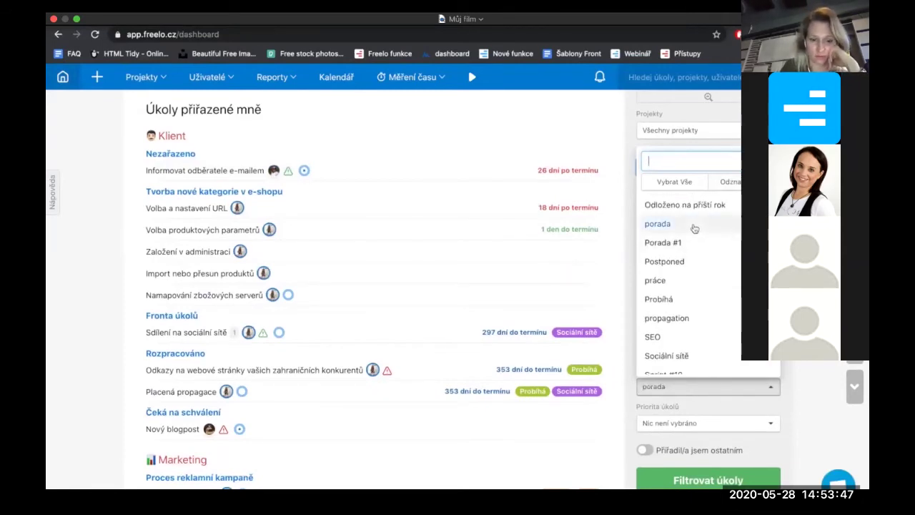
left_click(715, 480)
scroll(358, 268, "up", 3)
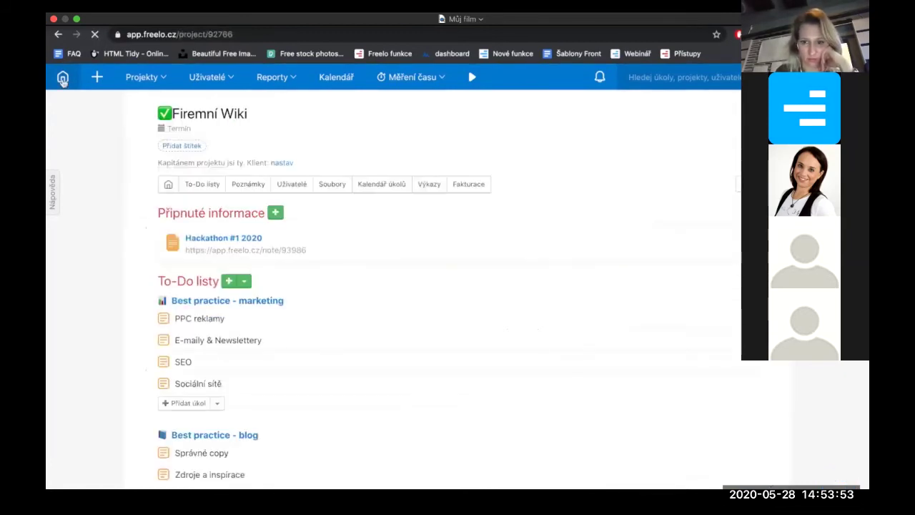
Return from the Firemní Wiki project to the dashboard with the tasks assigned to you
left_click(63, 78)
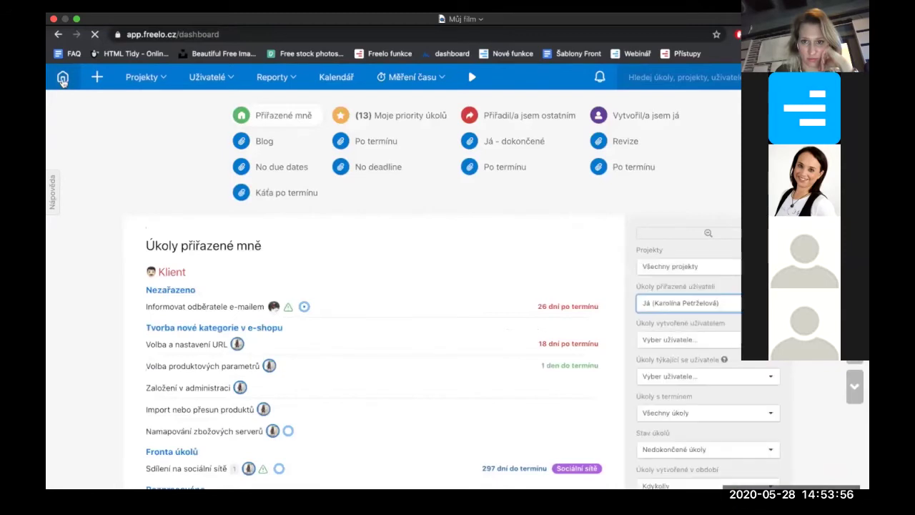
mouse_move(467, 66)
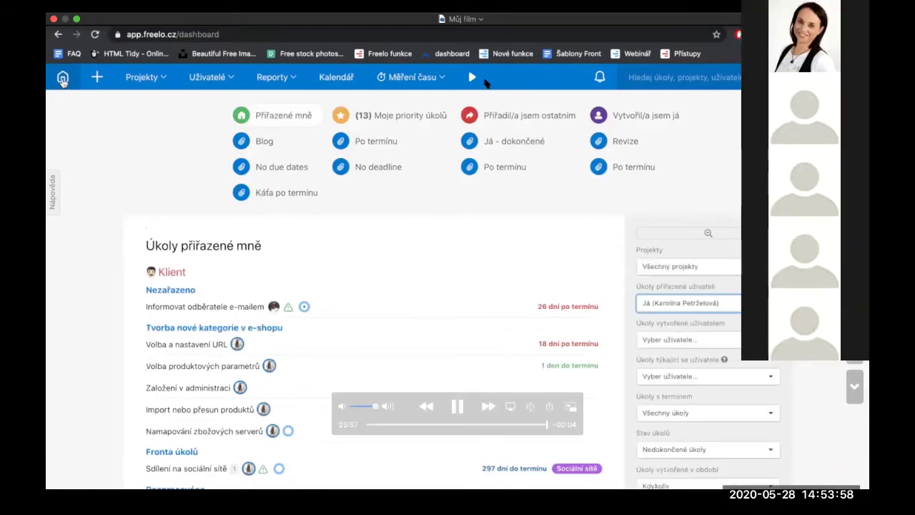
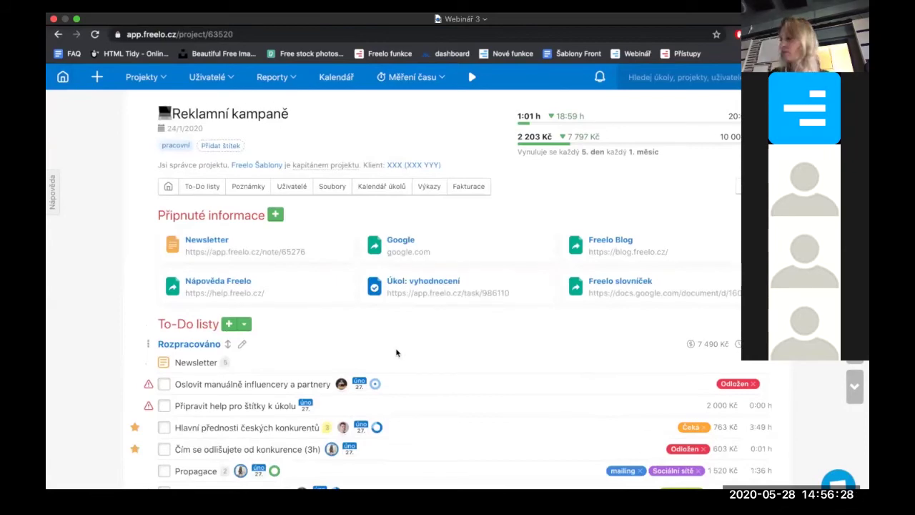
In the Reklamní kampaně project, start adding tasks from a template to the Kampaň pro Alcon list and expand the Marketing list of the Procesy template
scroll(396, 353, "down", 10)
scroll(396, 353, "down", 5)
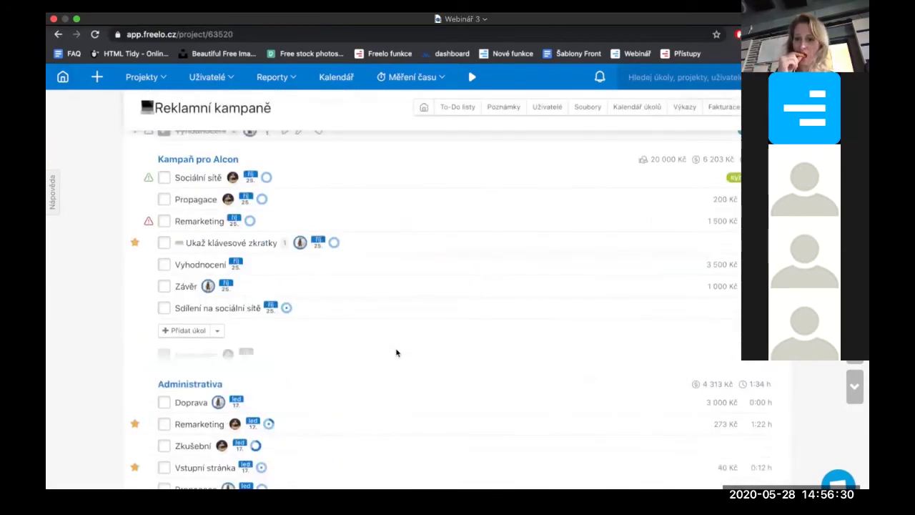
left_click(218, 331)
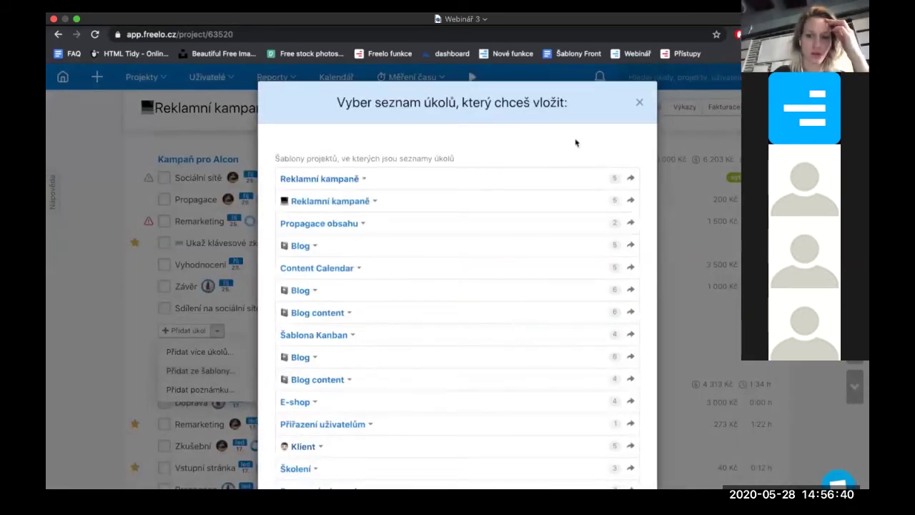
scroll(464, 237, "down", 3)
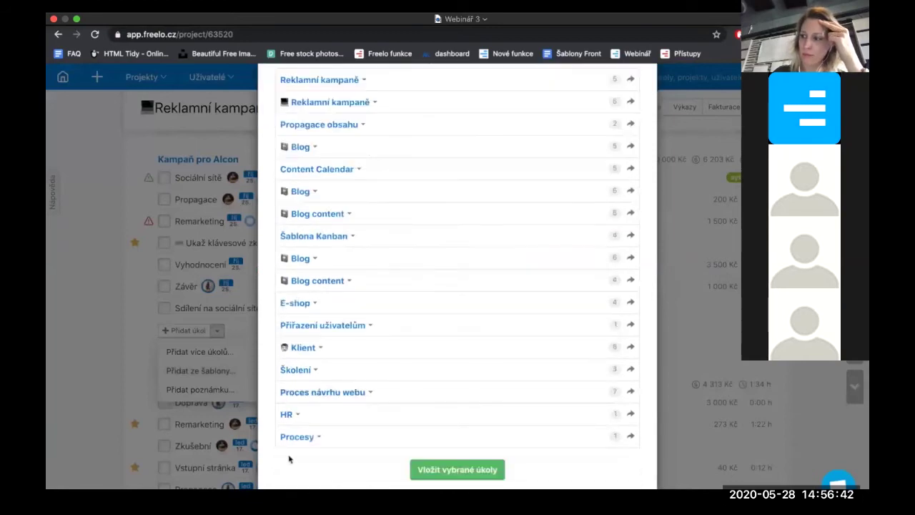
left_click(316, 442)
scroll(393, 431, "down", 1)
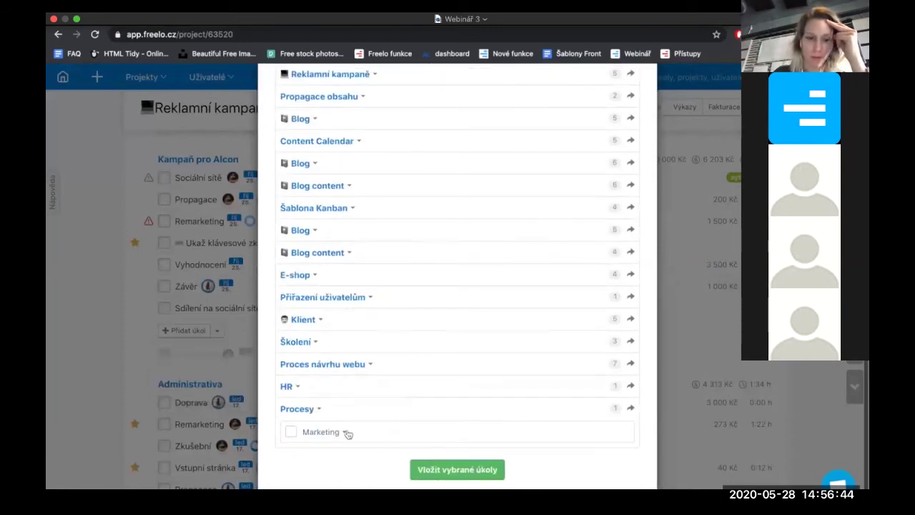
scroll(416, 430, "down", 3)
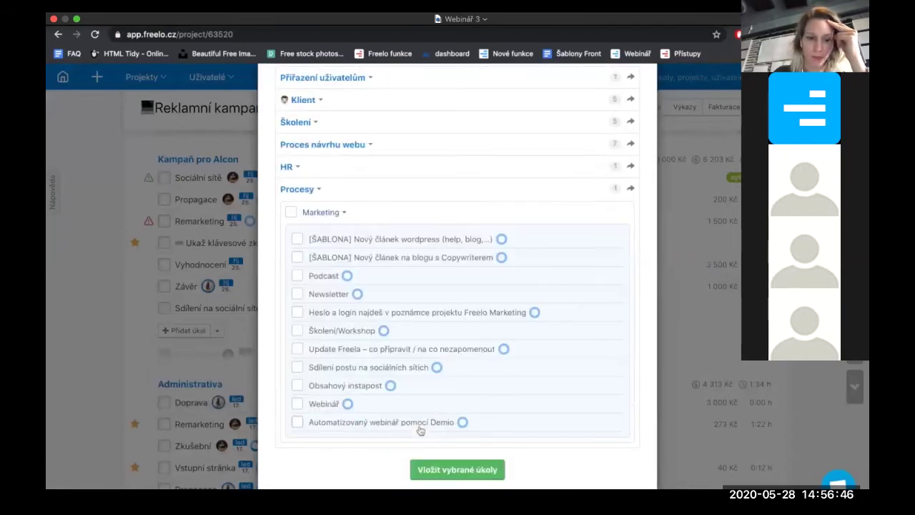
Select the template tasks Newsletter, Webinář and Automatizovaný webinář pomocí Demio and insert them into the list
left_click(297, 294)
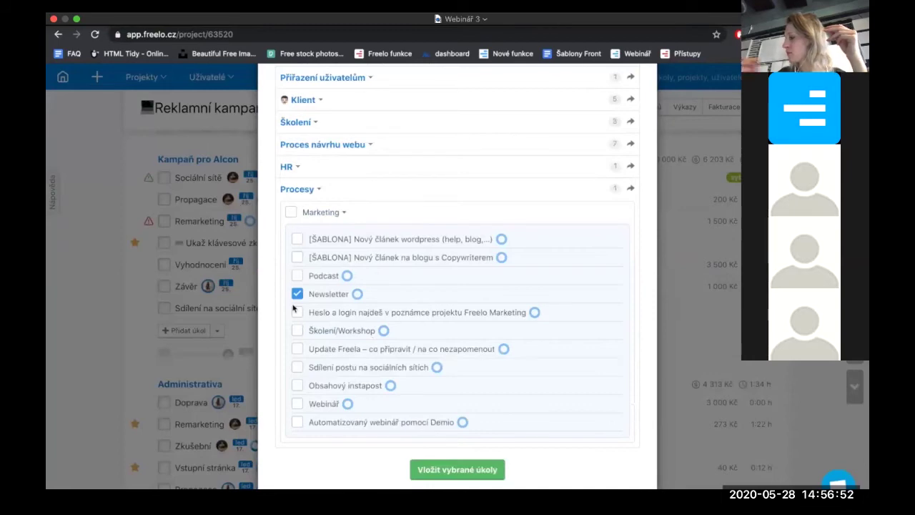
left_click(297, 403)
left_click(298, 423)
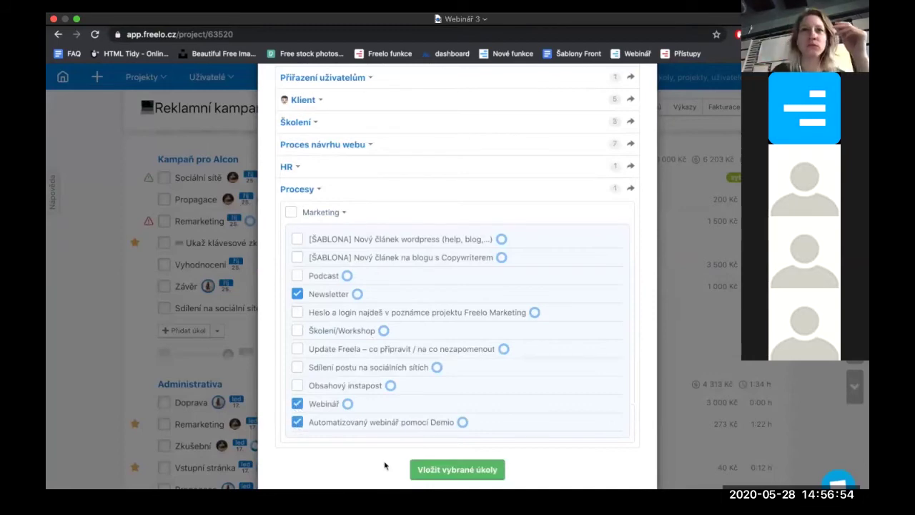
left_click(458, 469)
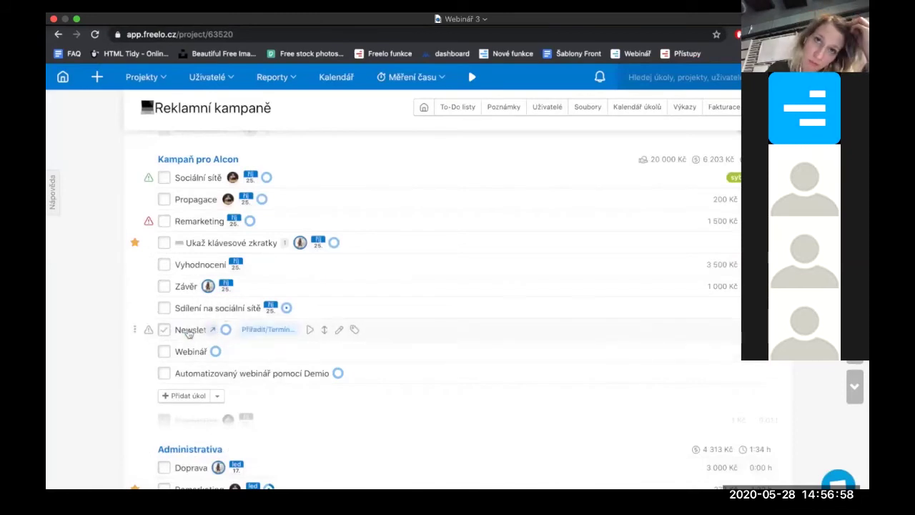
Expand the subtasks of the inserted Newsletter and Webinář tasks and look through them
left_click(226, 331)
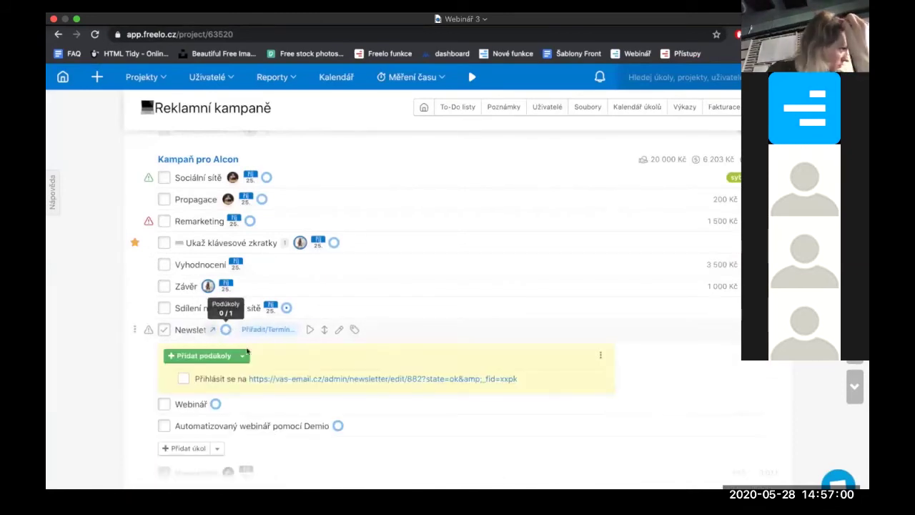
scroll(229, 357, "down", 2)
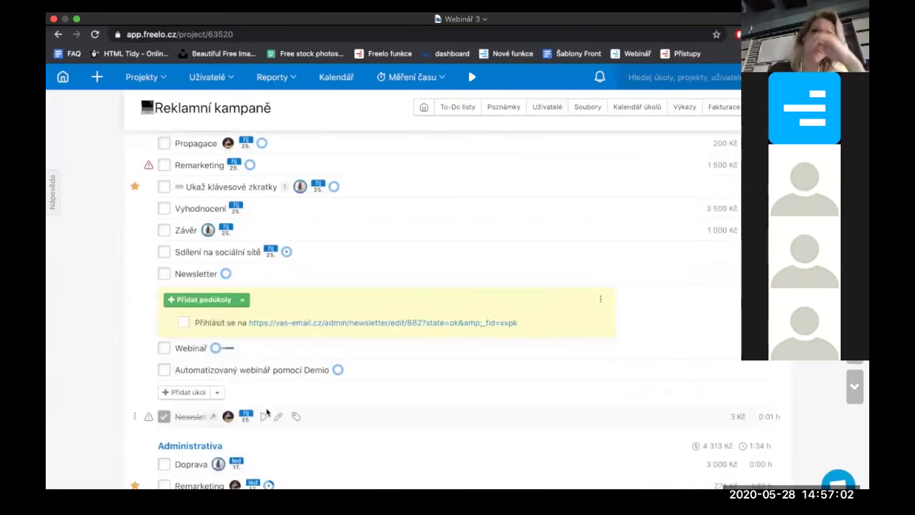
scroll(399, 429, "down", 4)
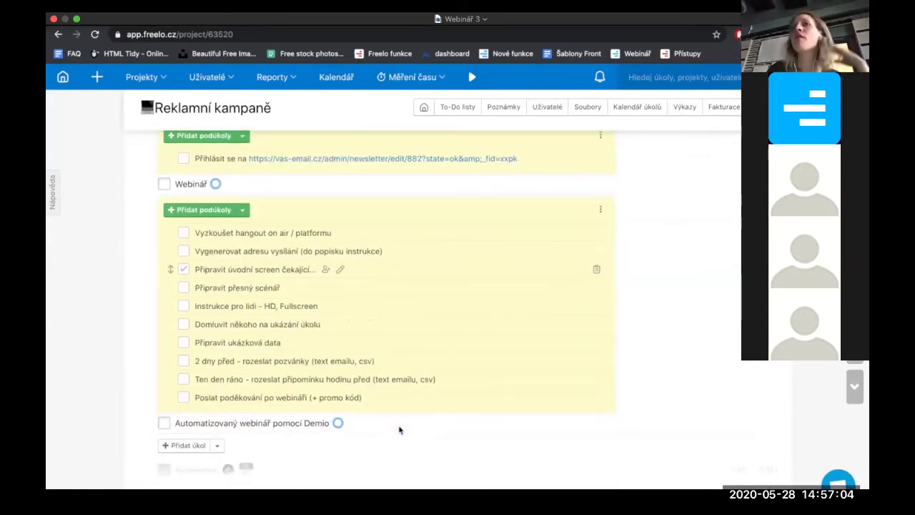
scroll(343, 227, "up", 1)
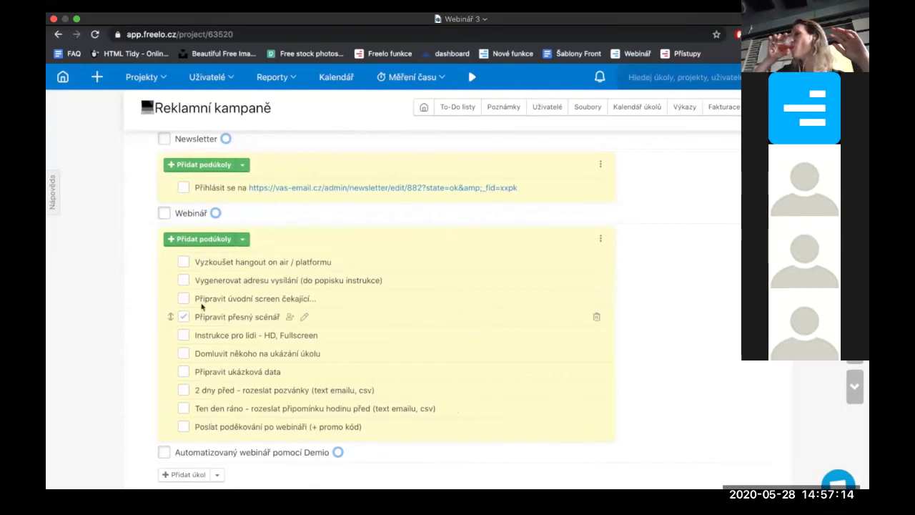
Complete the Webinář subtask Vyzkoušet hangout on air / platformu and assign the subtask Vygenerovat adresu vysílání to yourself
left_click(184, 262)
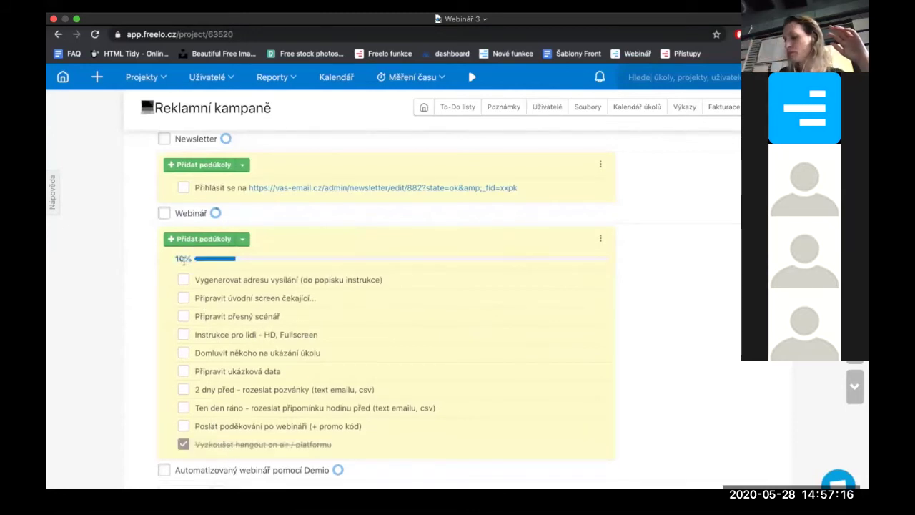
left_click(392, 281)
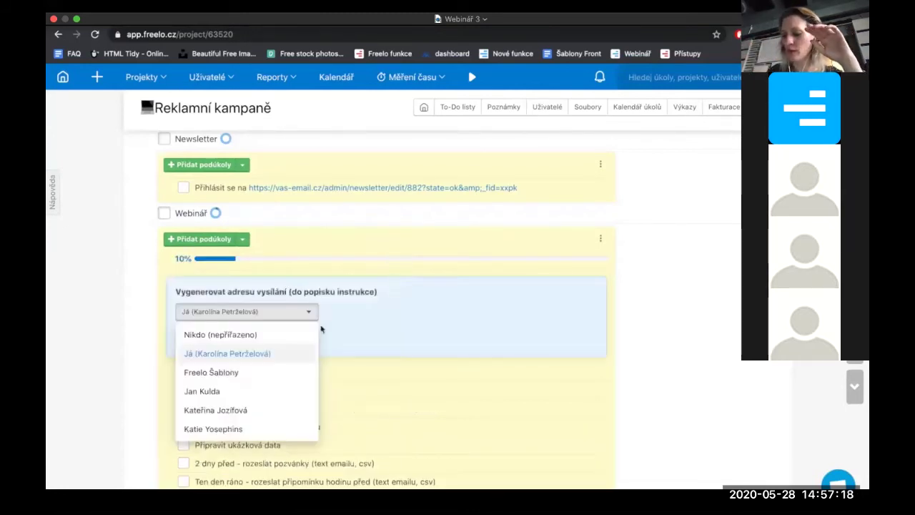
left_click(289, 353)
key("Return")
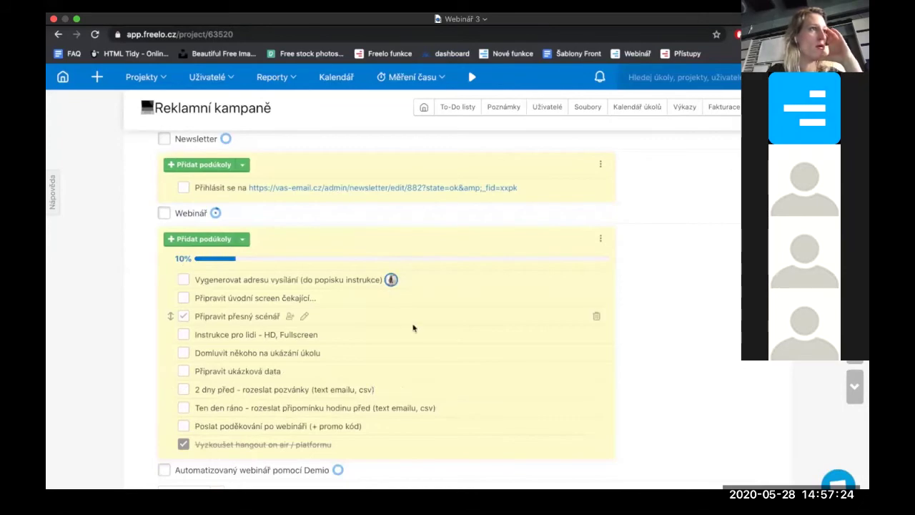
Insert the whole Proces reklamní kampaně list from the Reklamní kampaně template with the laptop icon into the project's To-Do lists
scroll(412, 328, "up", 5)
scroll(412, 328, "up", 10)
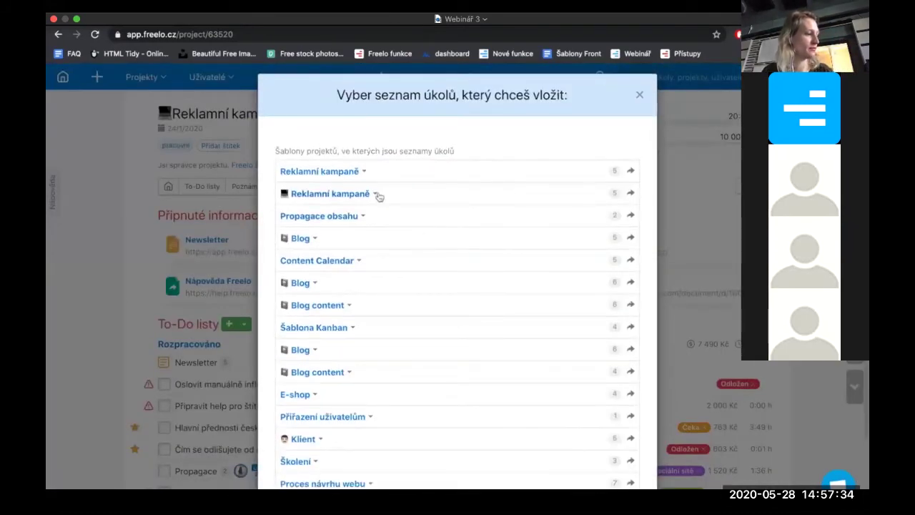
left_click(377, 194)
scroll(445, 227, "down", 1)
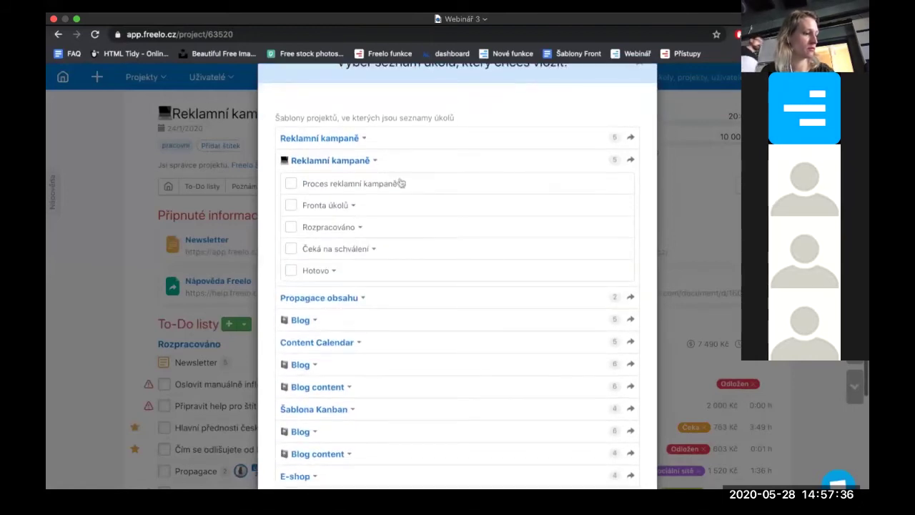
left_click(291, 183)
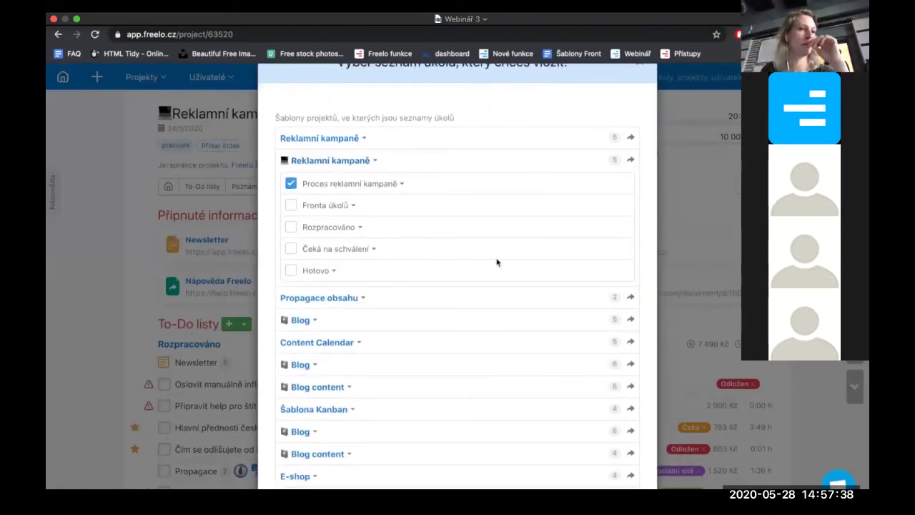
left_click(404, 185)
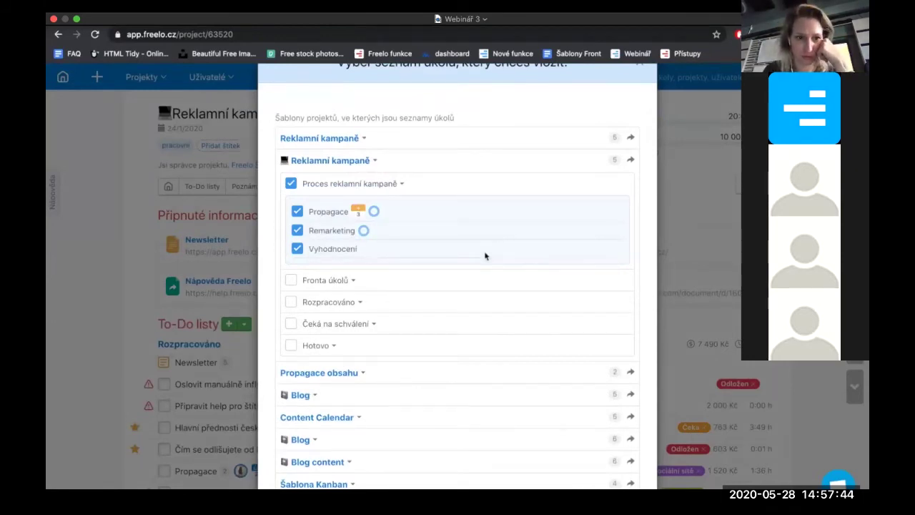
mouse_move(359, 212)
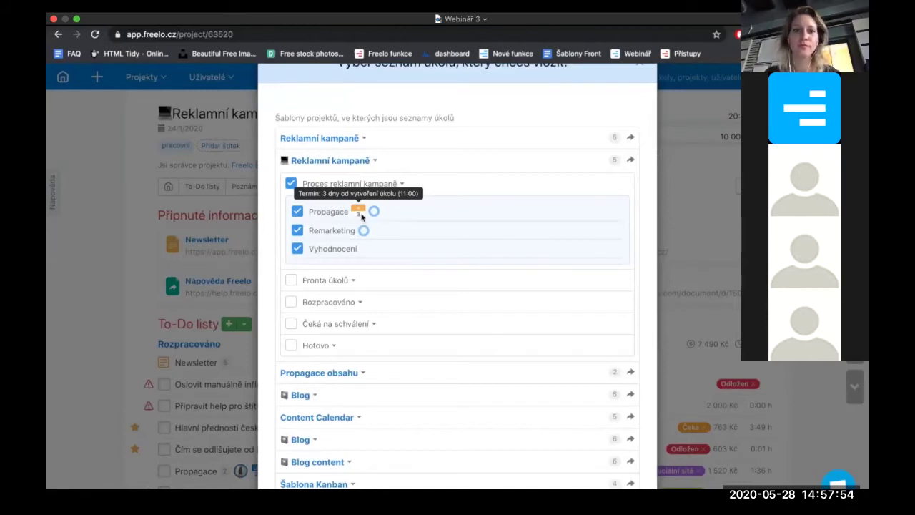
scroll(362, 215, "down", 5)
left_click(447, 470)
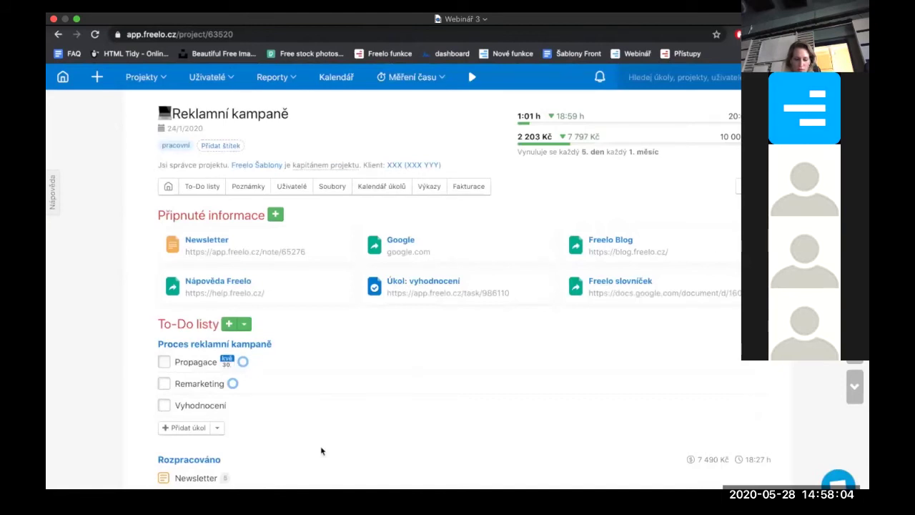
Assign the Vyhodnocení task in Proces reklamní kampaně to Freelo Šablony with the deadline 29 May 2020 and save it
left_click(256, 405)
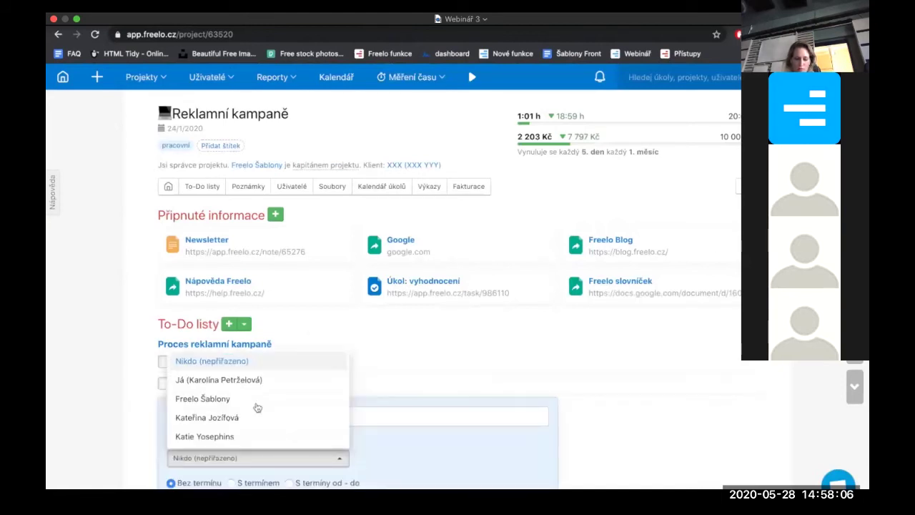
scroll(307, 327, "down", 3)
left_click(246, 419)
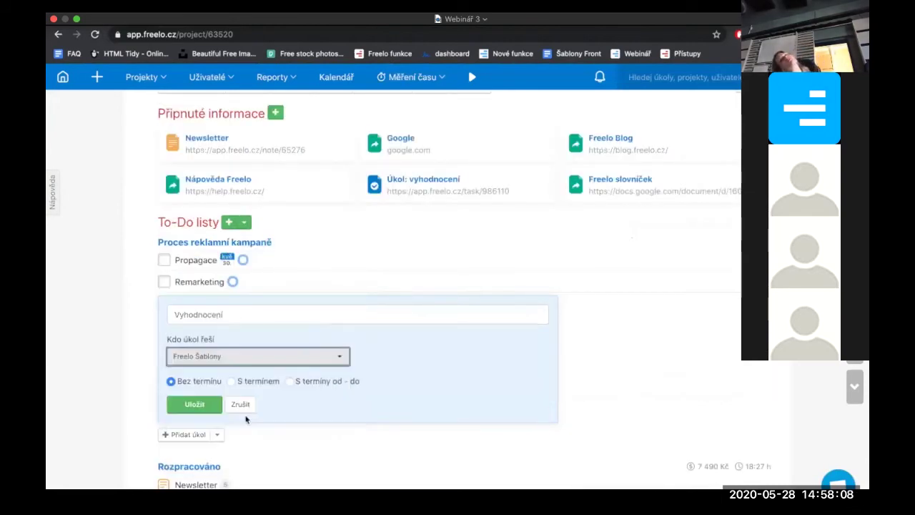
left_click(231, 382)
left_click(175, 406)
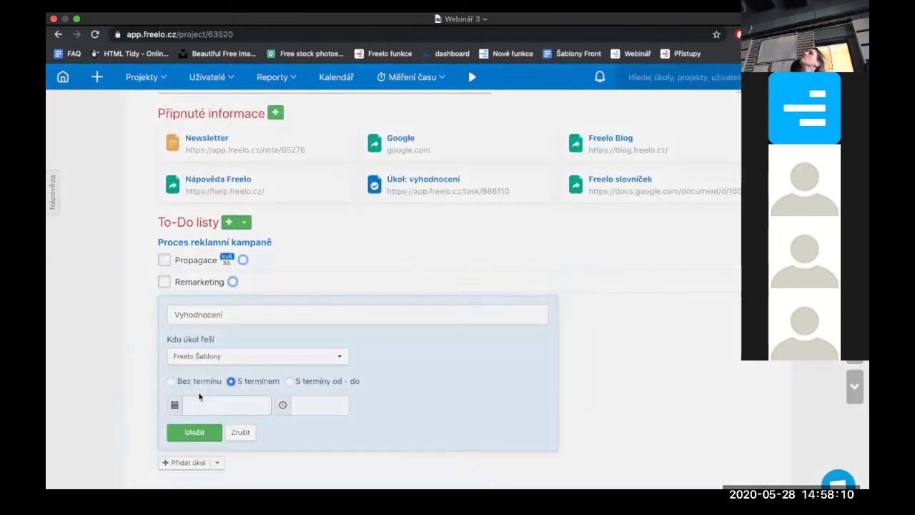
left_click(508, 375)
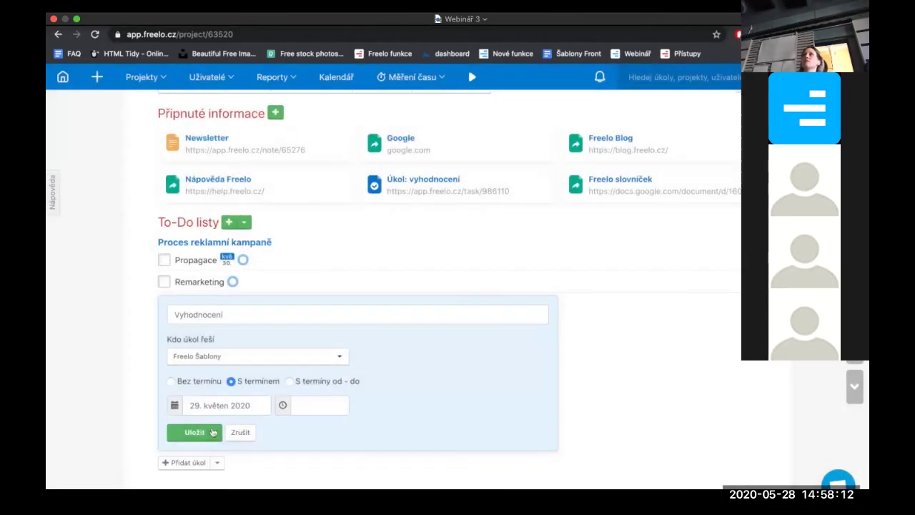
left_click(195, 432)
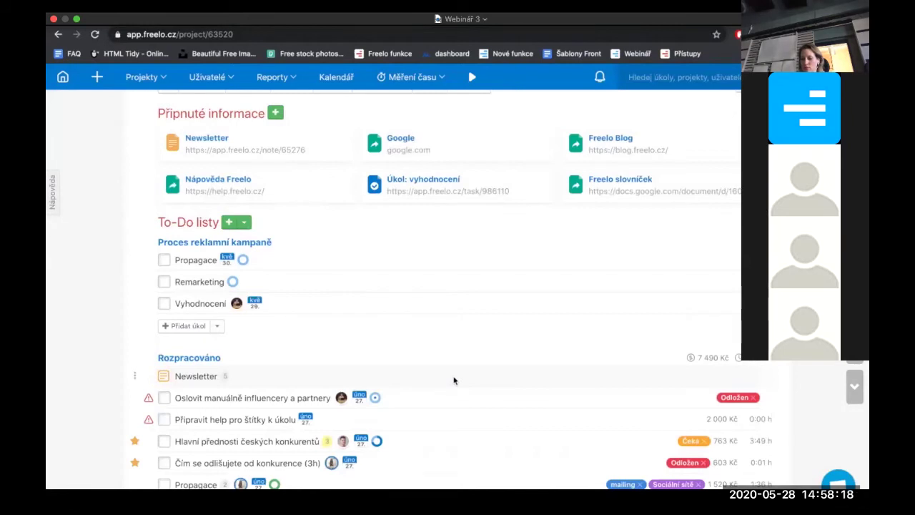
Create a template from the existing Marketing project with the chart icon and look through its To-Do lists
left_click(164, 78)
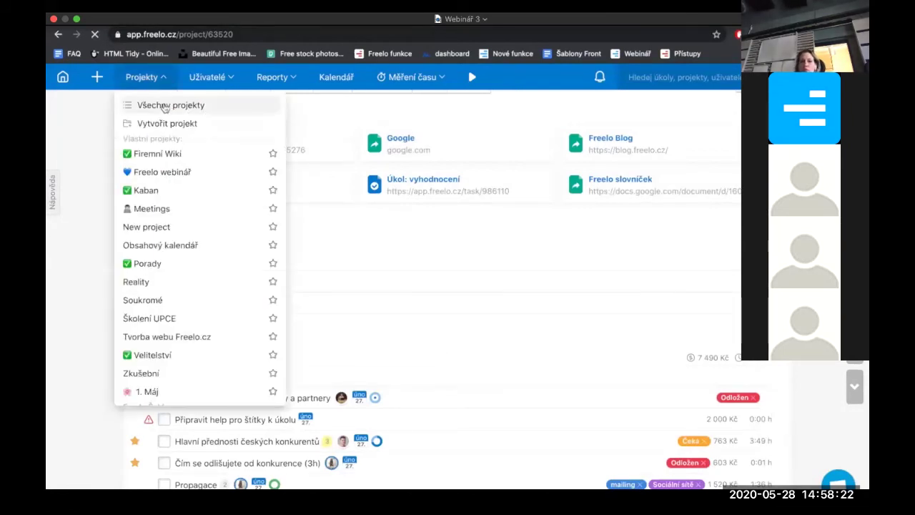
left_click(164, 106)
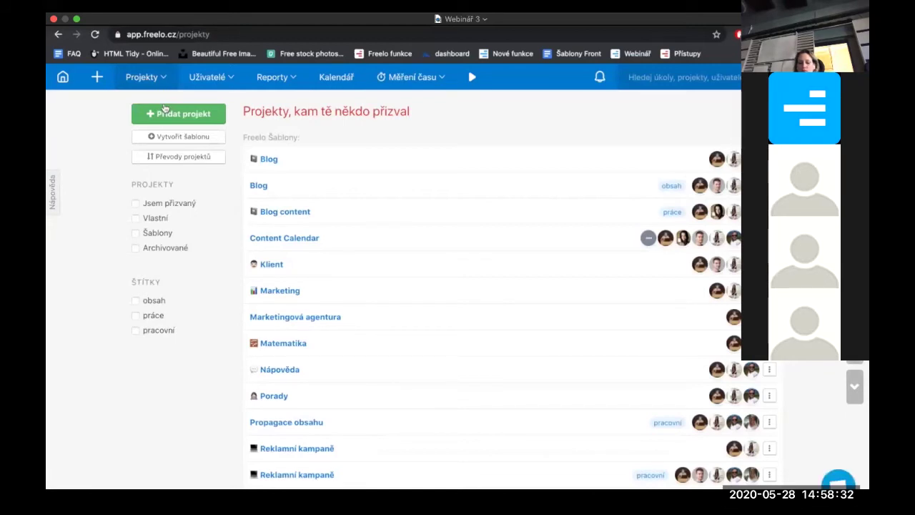
scroll(769, 290, "down", 1)
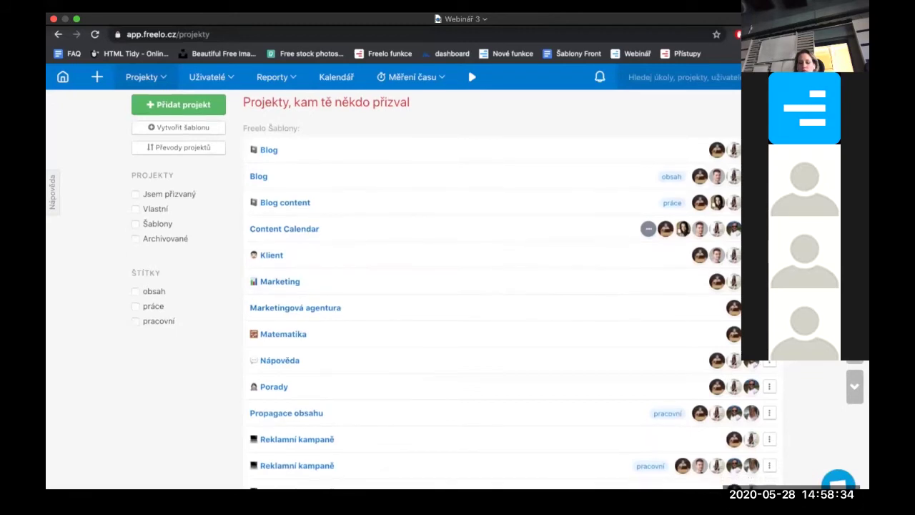
left_click(769, 281)
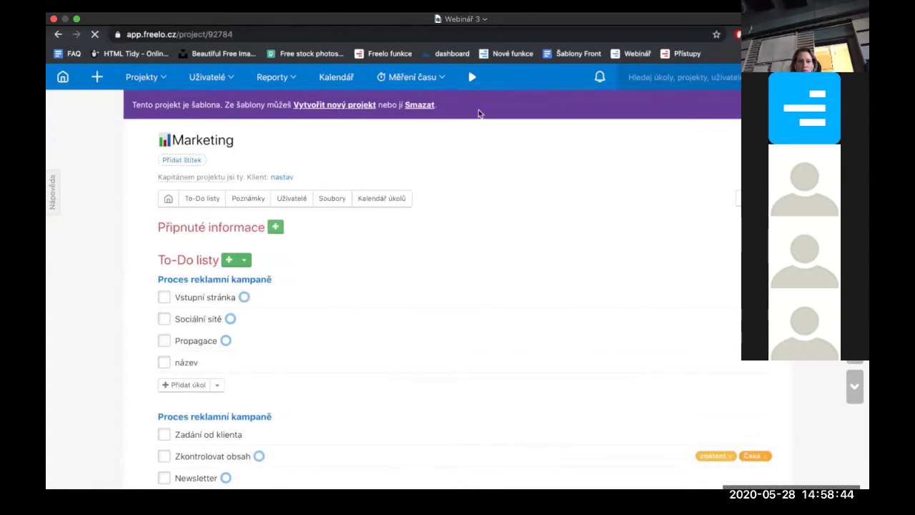
scroll(492, 164, "down", 5)
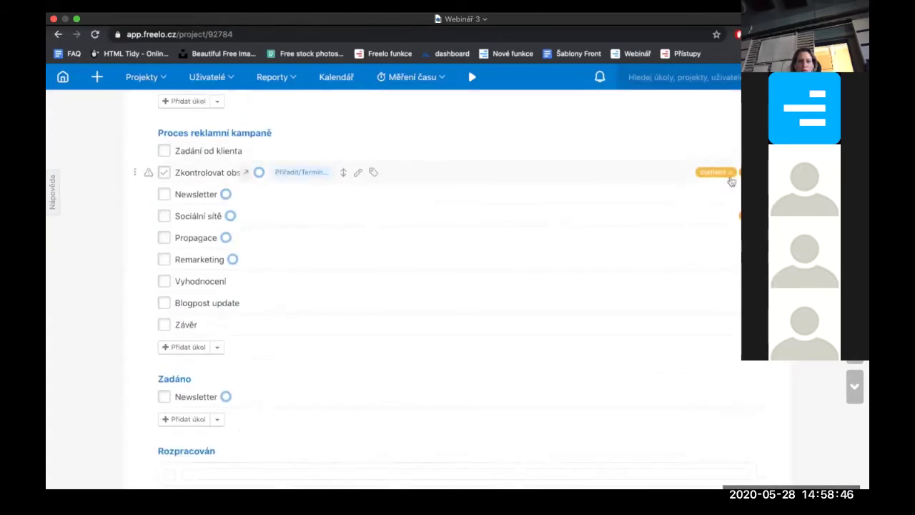
scroll(525, 353, "down", 15)
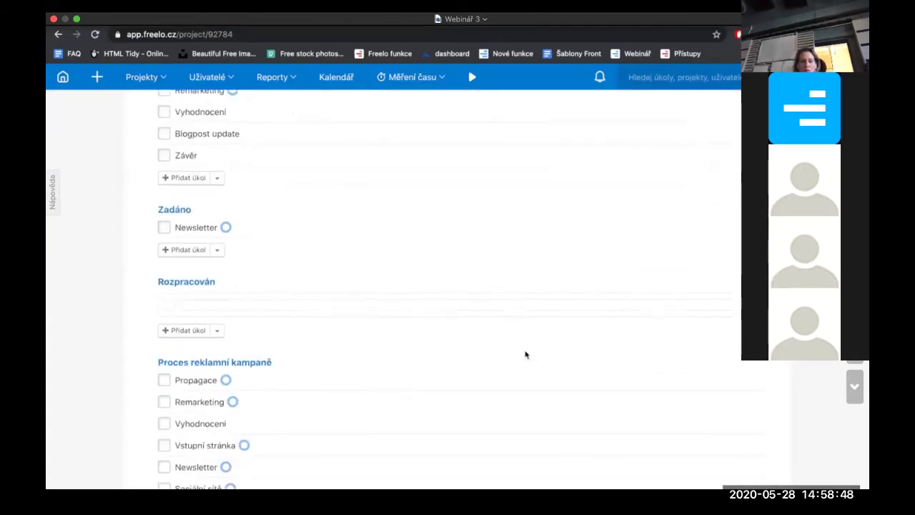
scroll(525, 353, "down", 3)
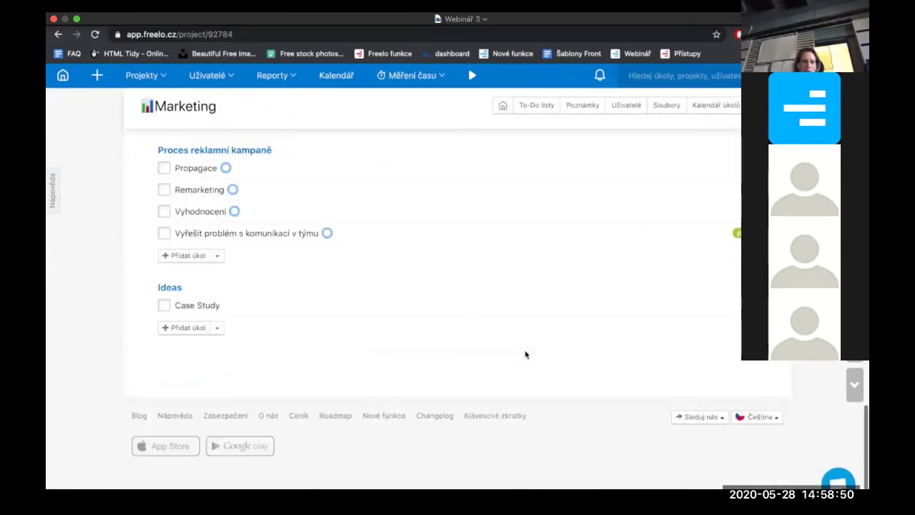
Create a new blank template named Šablona Marketing from the overview of all projects, keeping yourself as captain
left_click(164, 78)
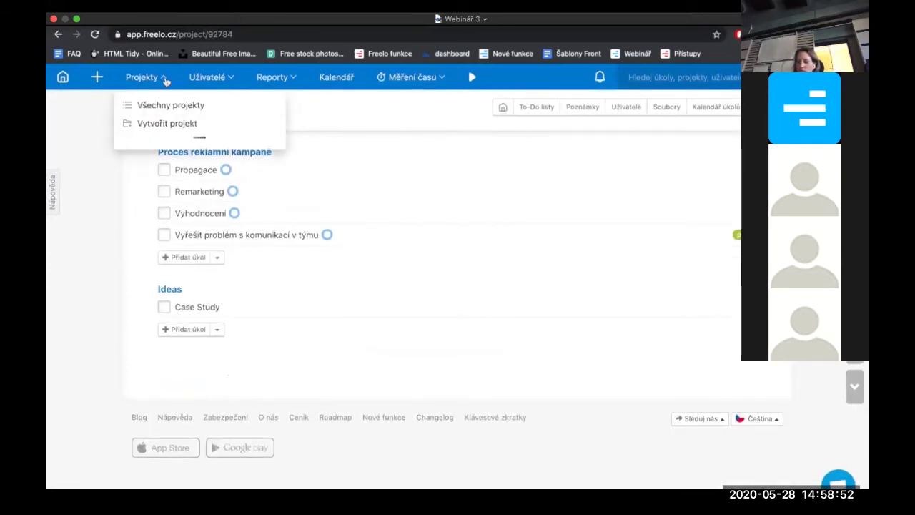
left_click(169, 106)
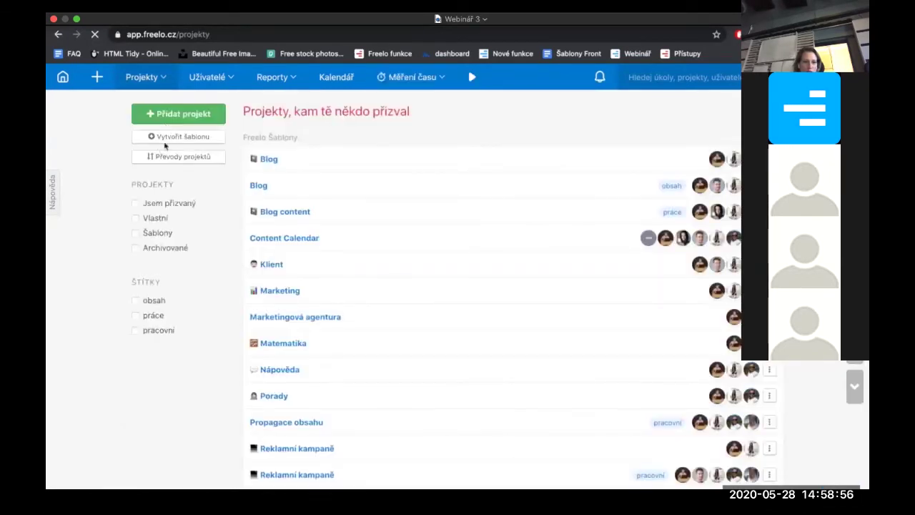
left_click(169, 138)
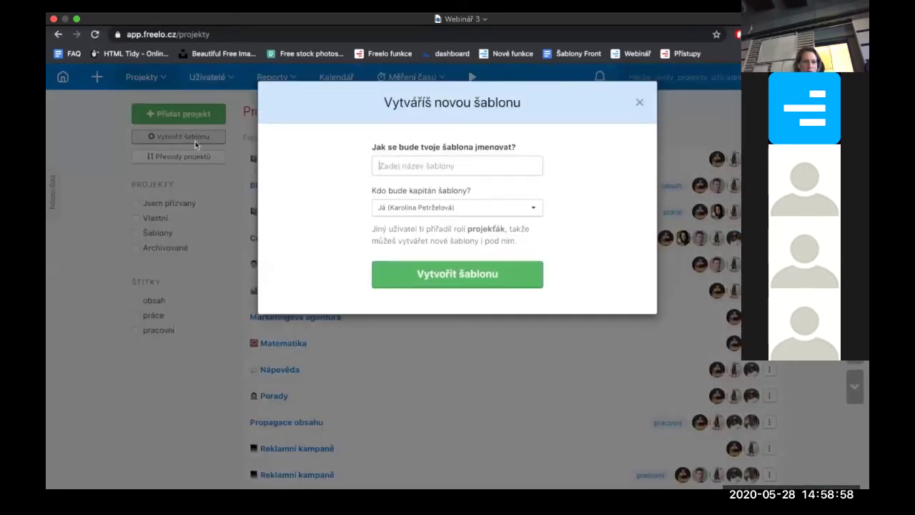
type("Šab")
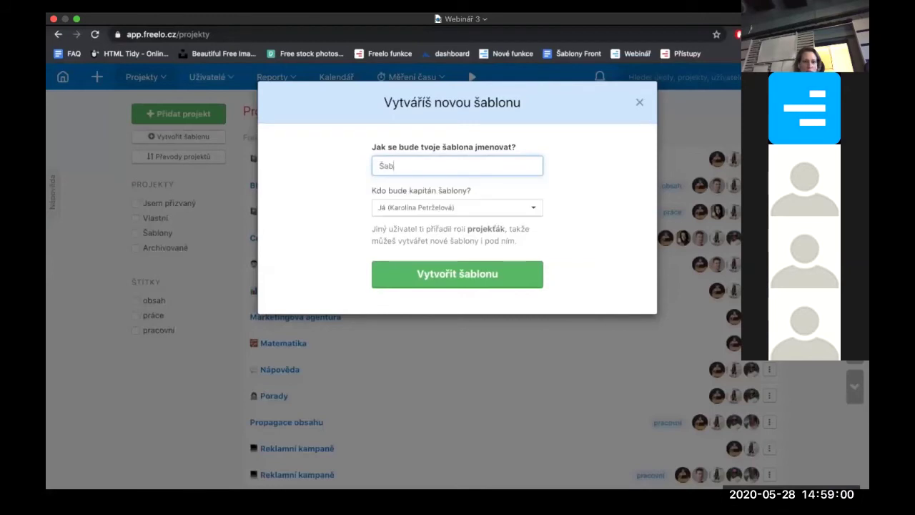
type("lona Marketing")
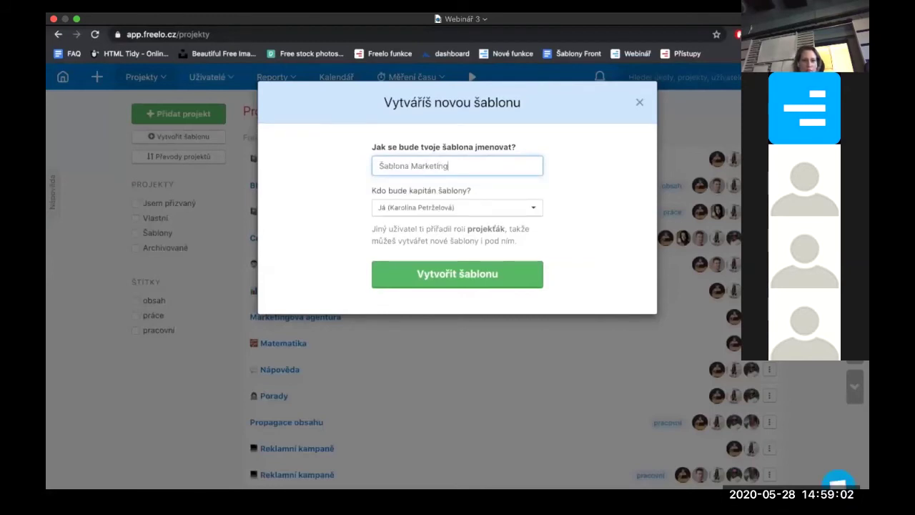
left_click(411, 268)
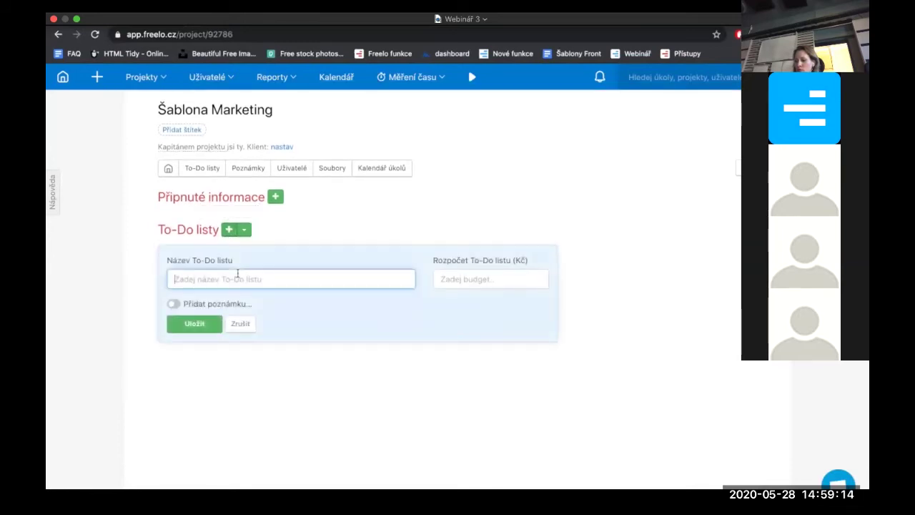
Add a To-Do list named Sociální sítě with a budget of 10000 Kč to the template
left_click(238, 279)
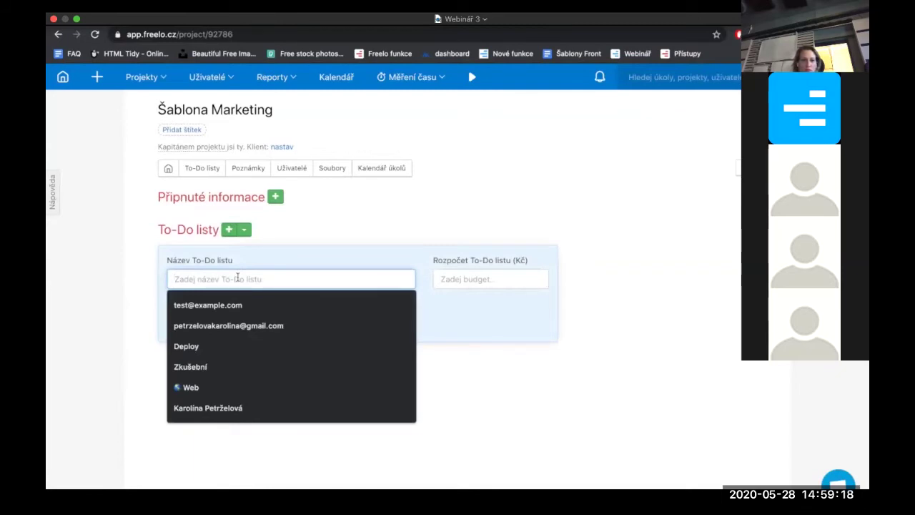
type("Sociální")
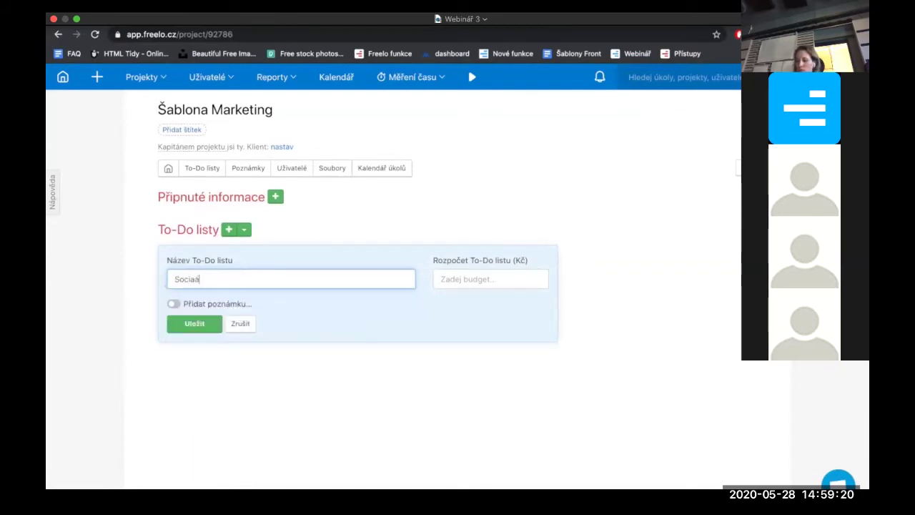
type(" sítě")
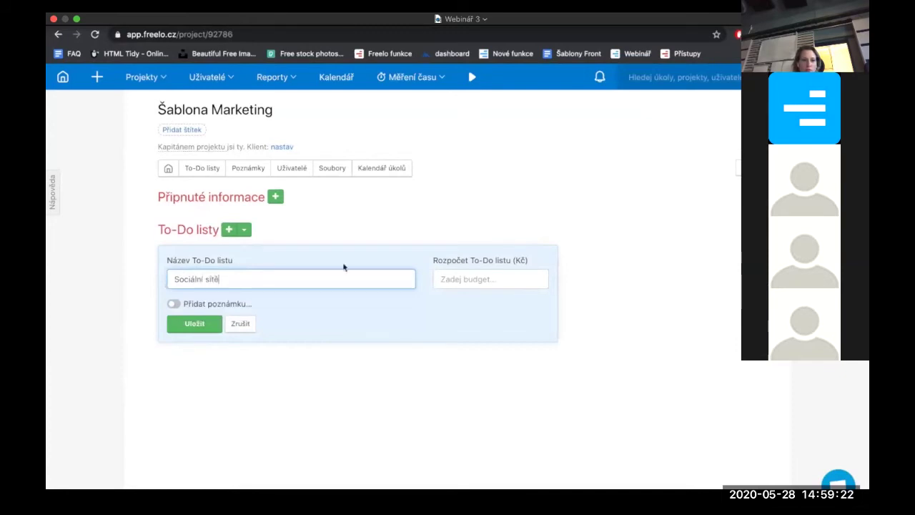
left_click(463, 278)
type("10000")
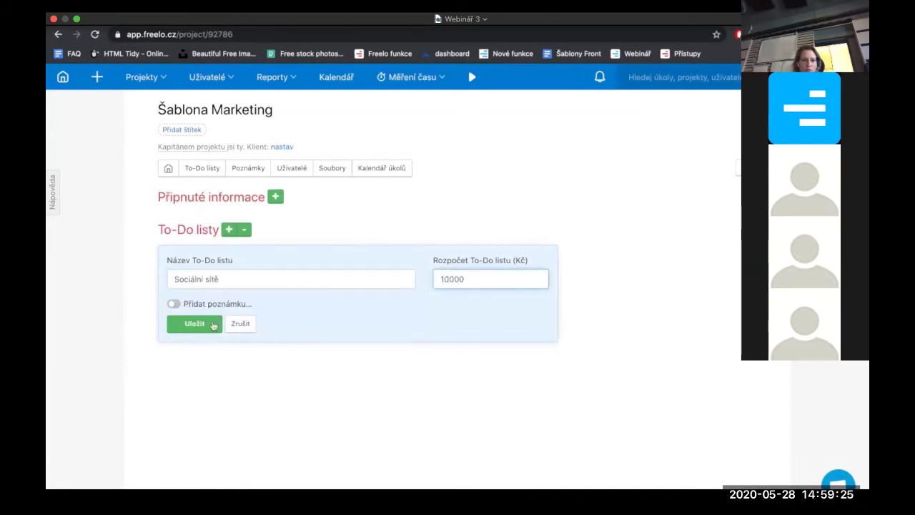
left_click(209, 326)
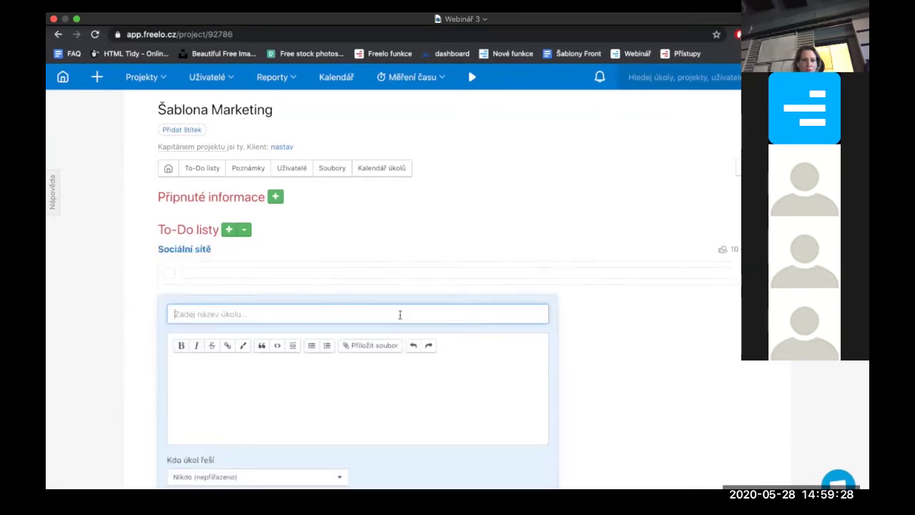
Enter Nasdílet na sociální sítě as the name of a new task in the Sociální sítě list
left_click(400, 314)
left_click(405, 421)
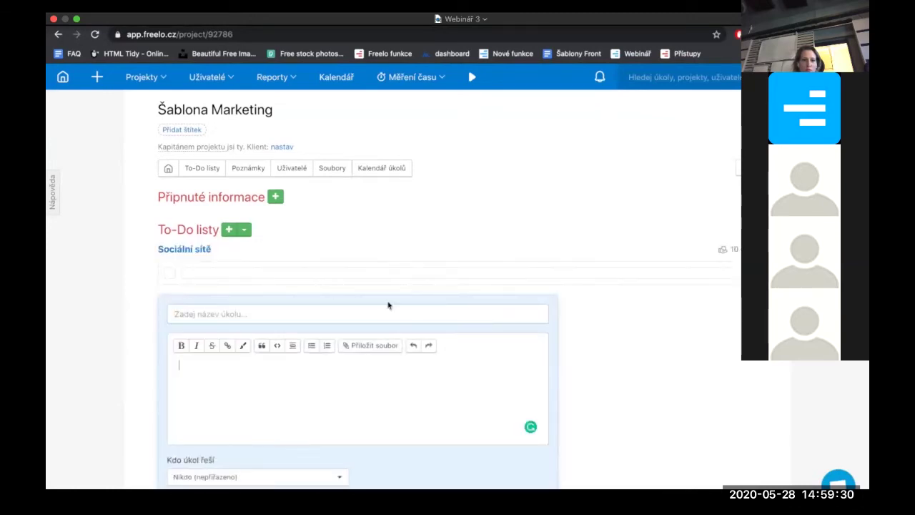
left_click(380, 310)
type("Nasdi")
type("let ")
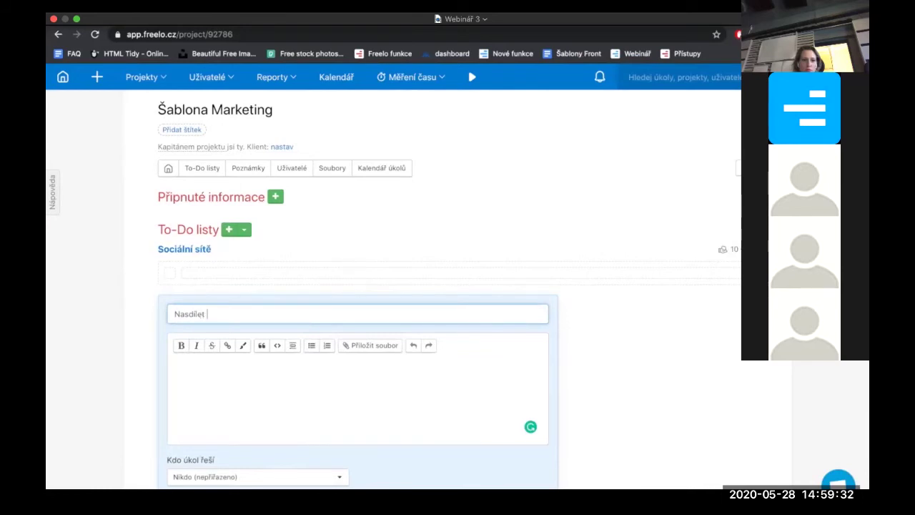
type("na sociální sítě")
Add the subtasks linkedin, instagram, facebook and twitter to the new task and save it
scroll(393, 286, "down", 2)
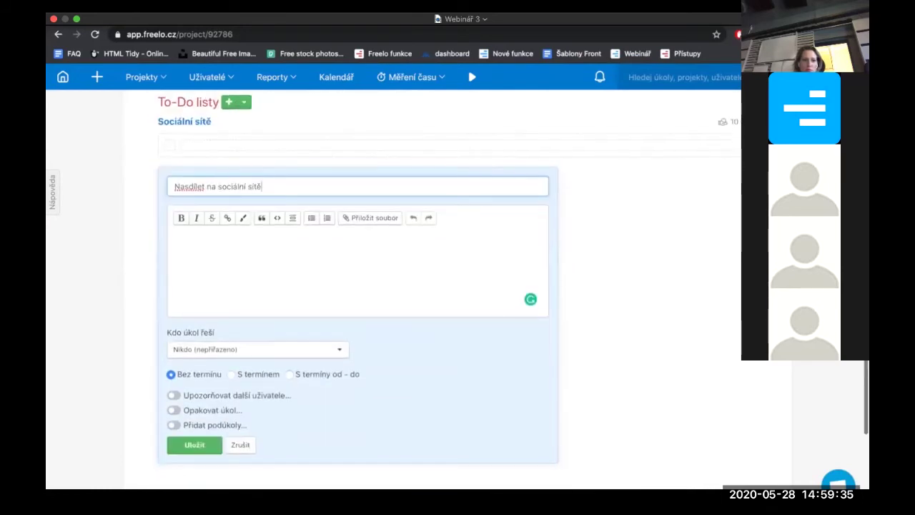
left_click(174, 425)
scroll(386, 425, "down", 1)
left_click(339, 413)
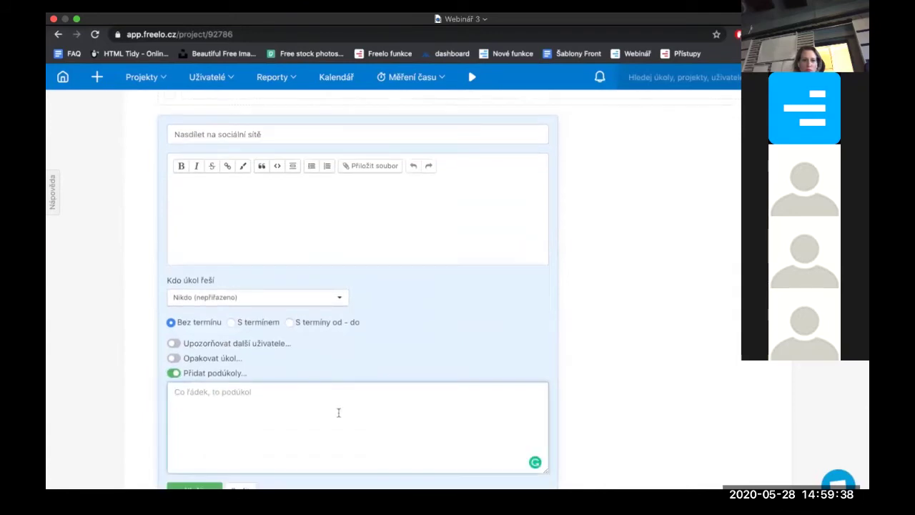
type("linkedin ")
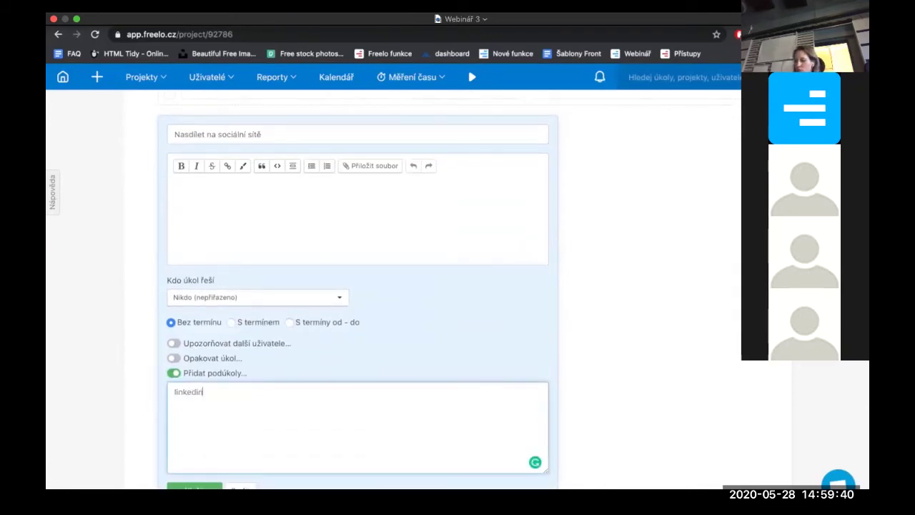
type("inst")
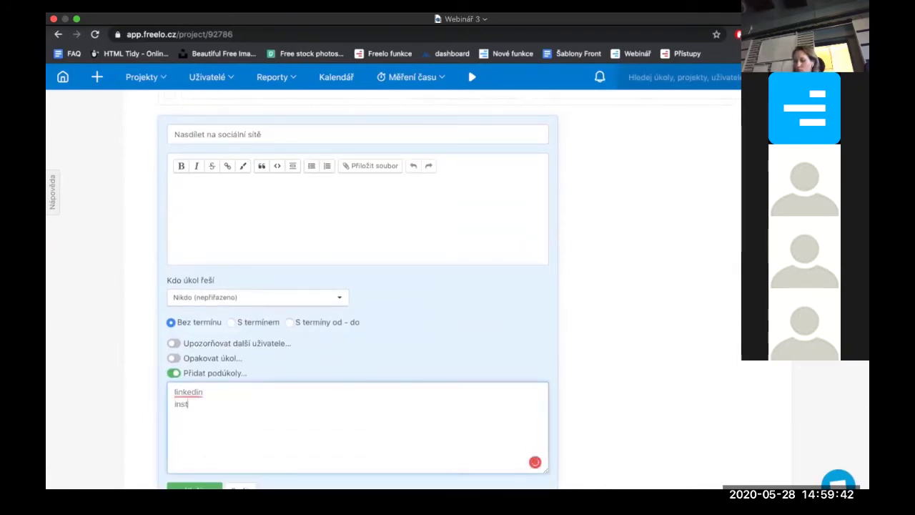
type("agram")
key("Return")
type("facebo")
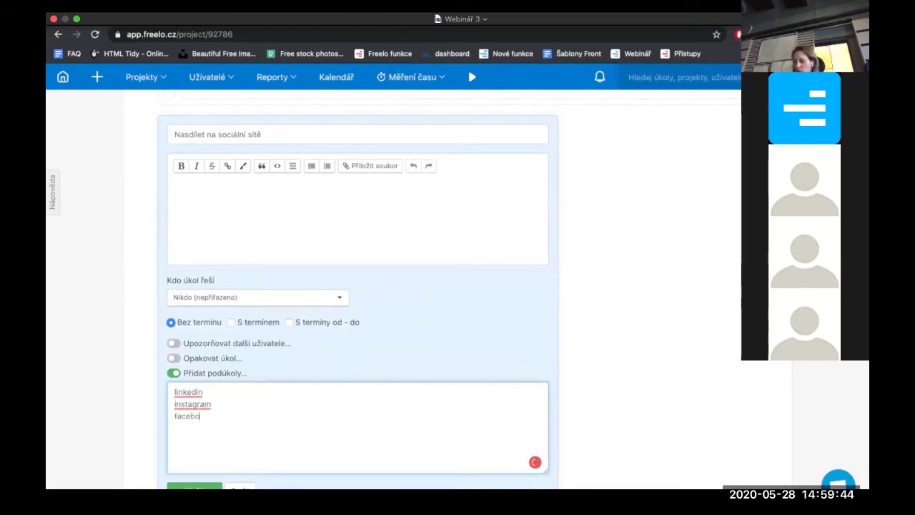
type("ok twitter")
key("ctrl+Return")
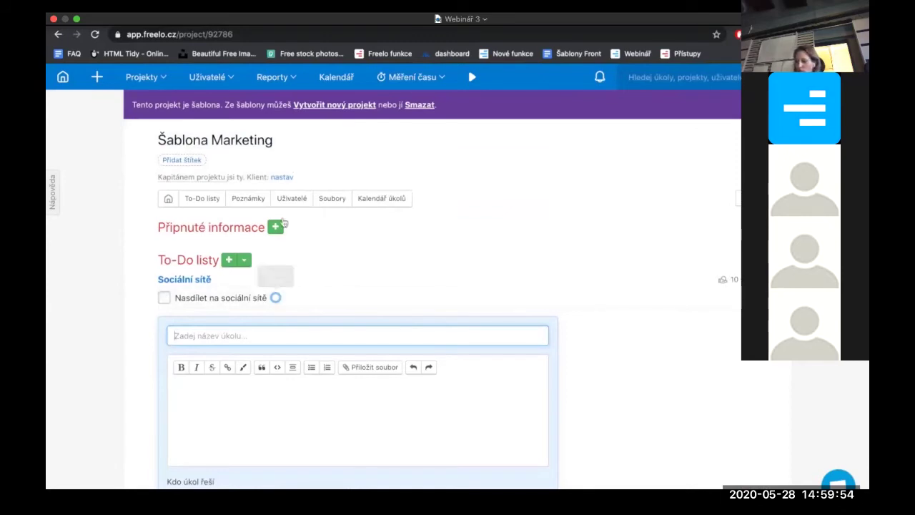
Add the seventh and eighth existing users in the selection list to the Šablona Marketing template, with access to all To-Do lists
left_click(293, 199)
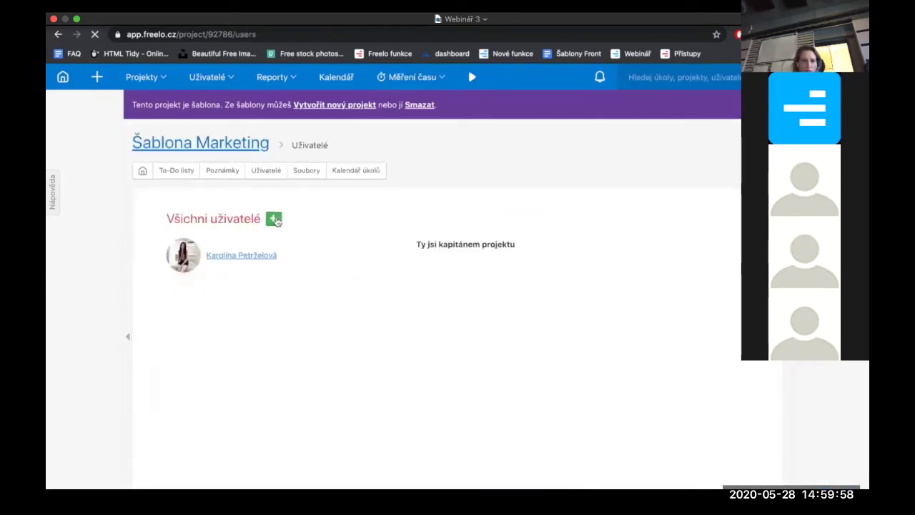
left_click(276, 220)
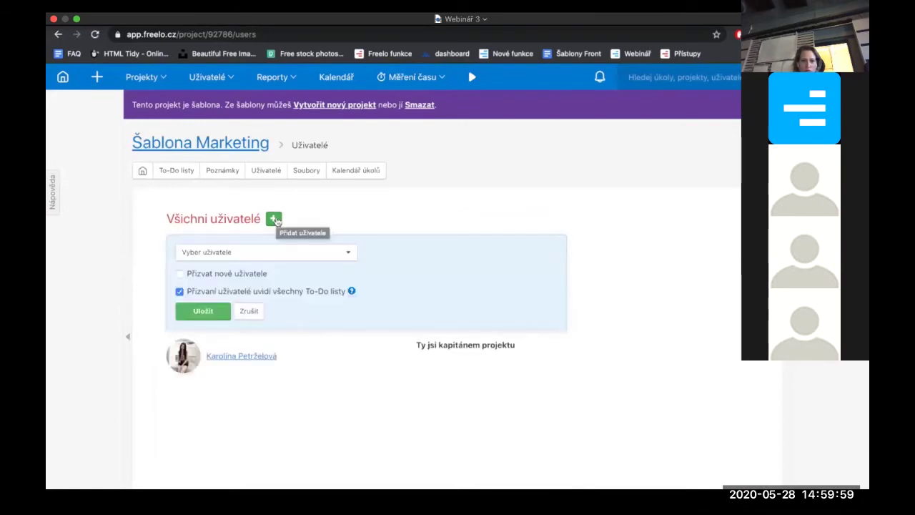
left_click(281, 256)
scroll(286, 304, "down", 2)
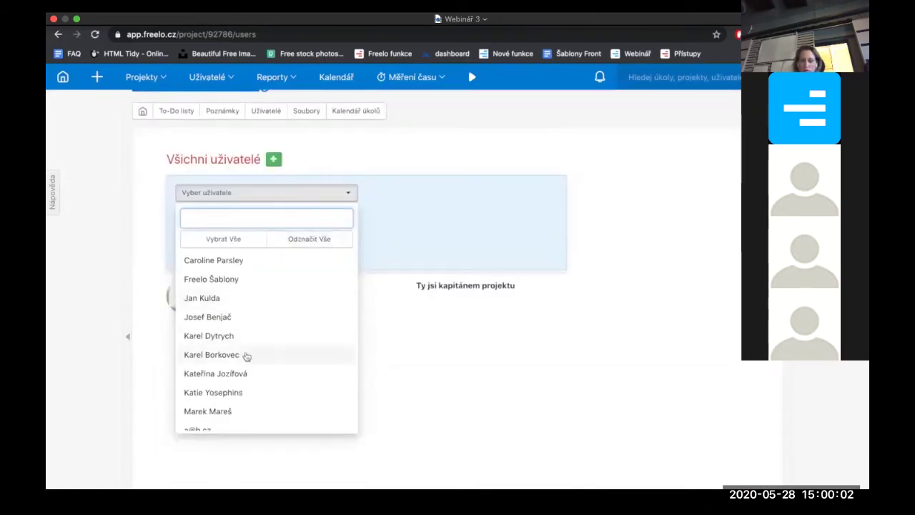
left_click(241, 374)
left_click(238, 393)
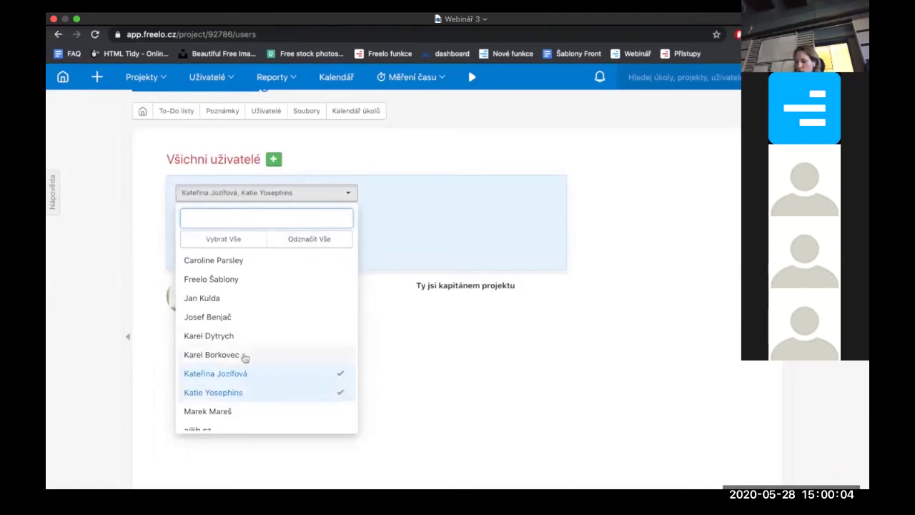
scroll(343, 379, "down", 1)
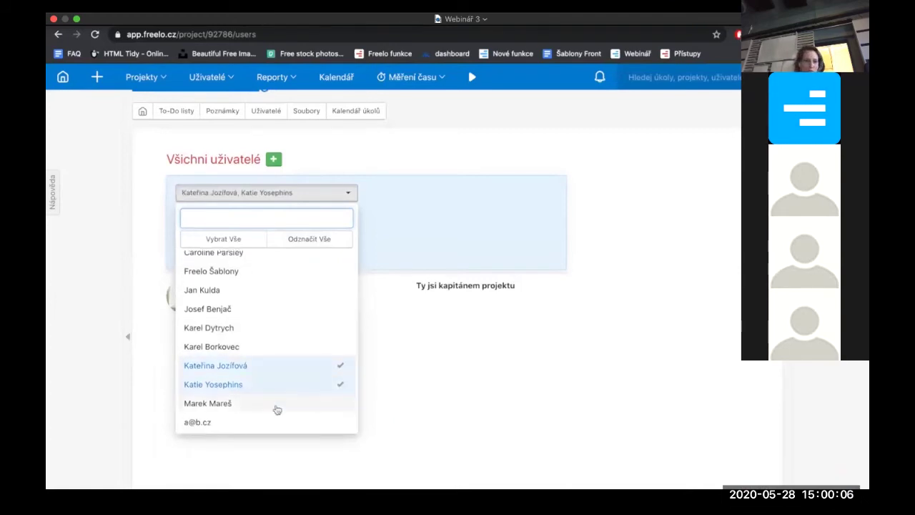
left_click(348, 194)
left_click(183, 214)
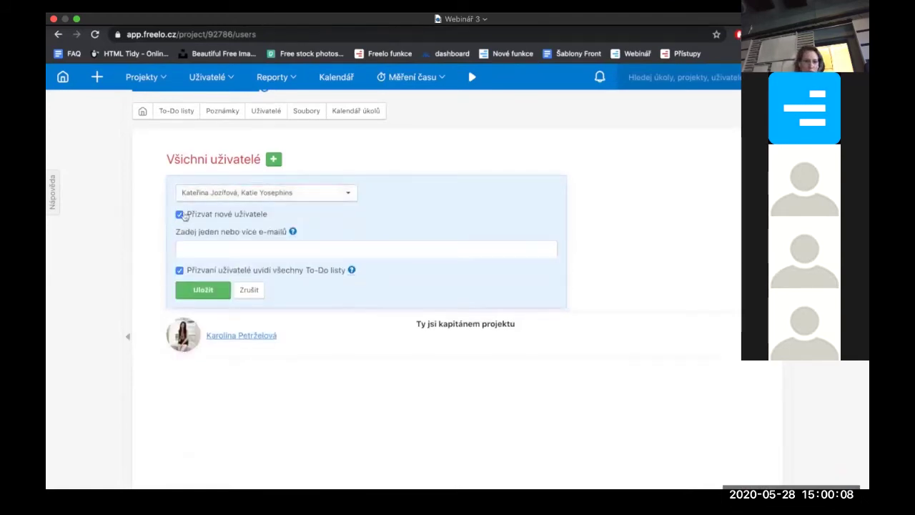
left_click(180, 215)
left_click(212, 251)
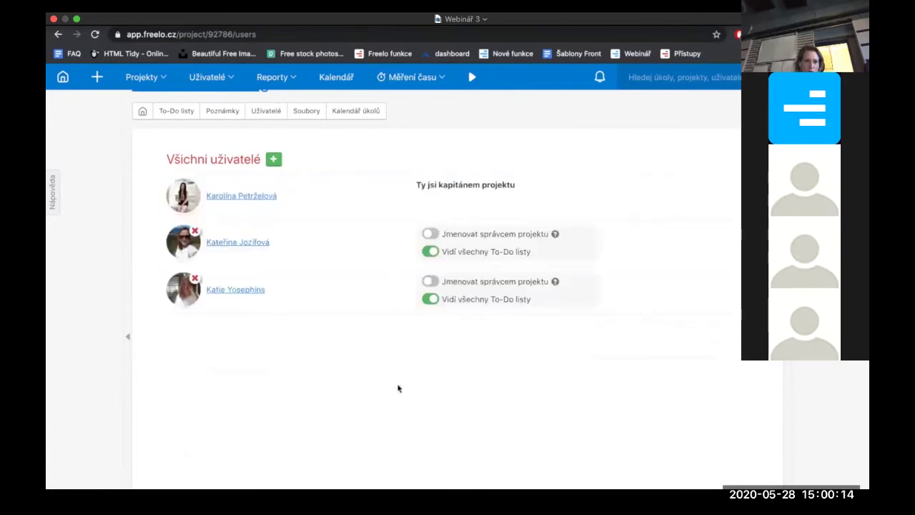
Return to the template overview and assign the Nasdílet na sociální sítě task to the first of the two added users
scroll(398, 388, "up", 2)
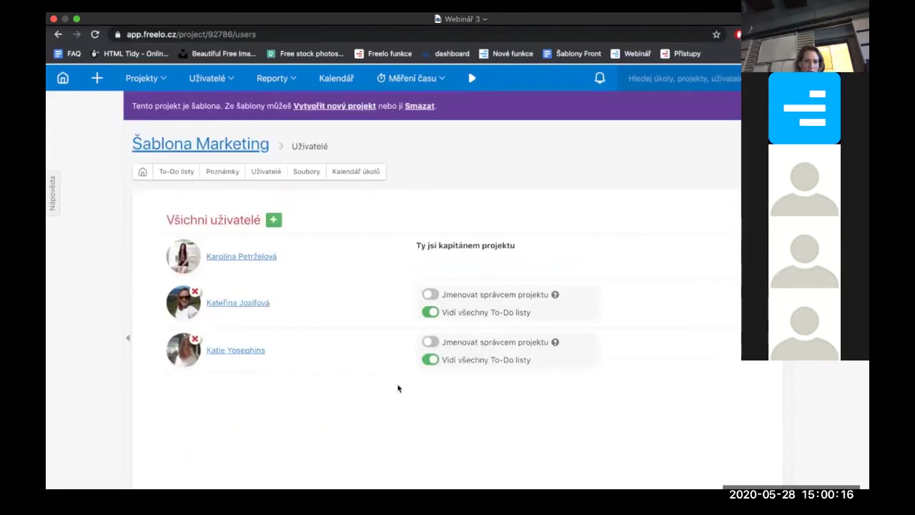
left_click(147, 174)
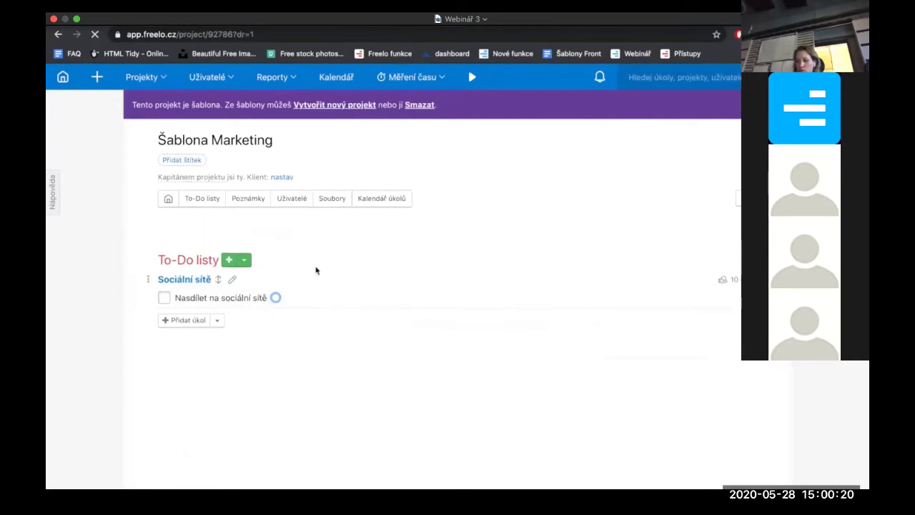
left_click(315, 303)
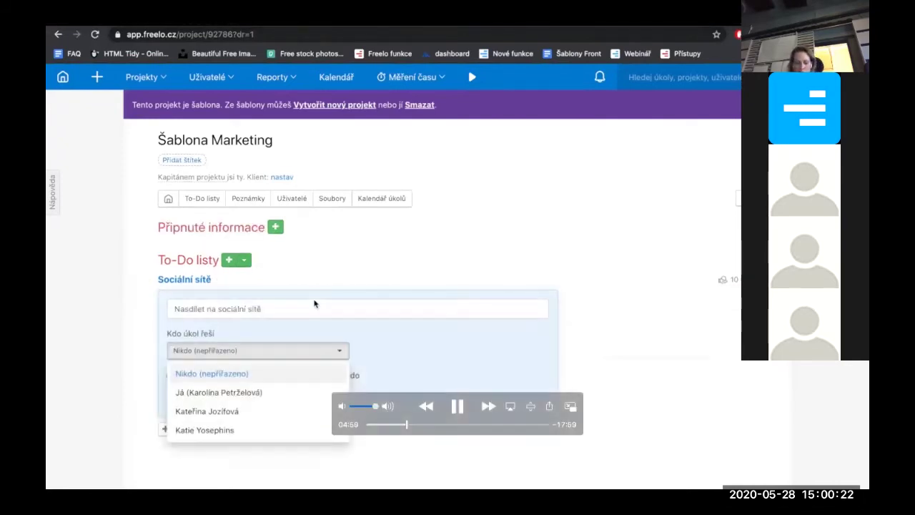
left_click(247, 412)
left_click(193, 398)
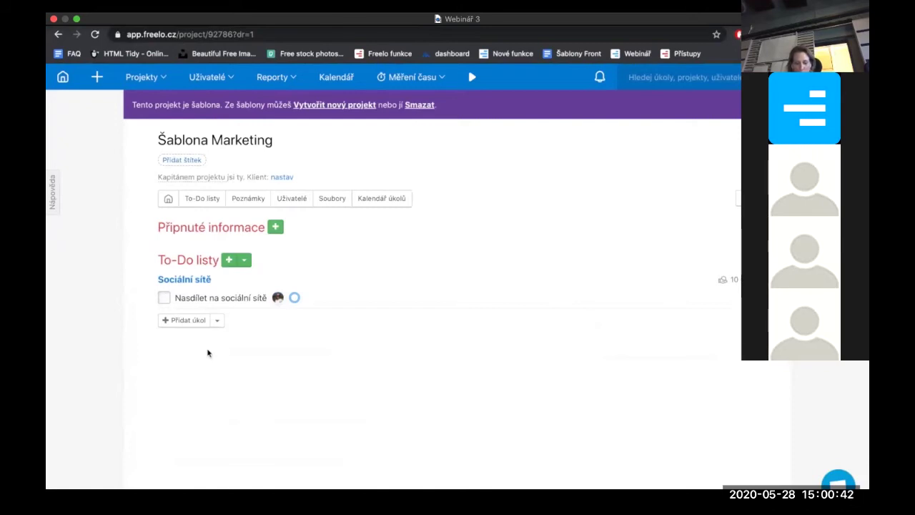
Begin a multi-item entry under the template's To-Do lists with a list named To-Do list and a task named úkol
left_click(245, 261)
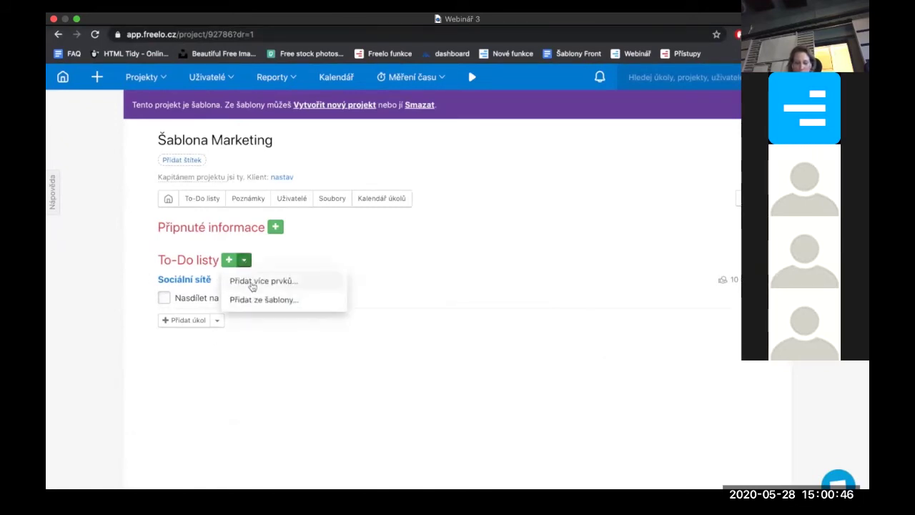
left_click(252, 281)
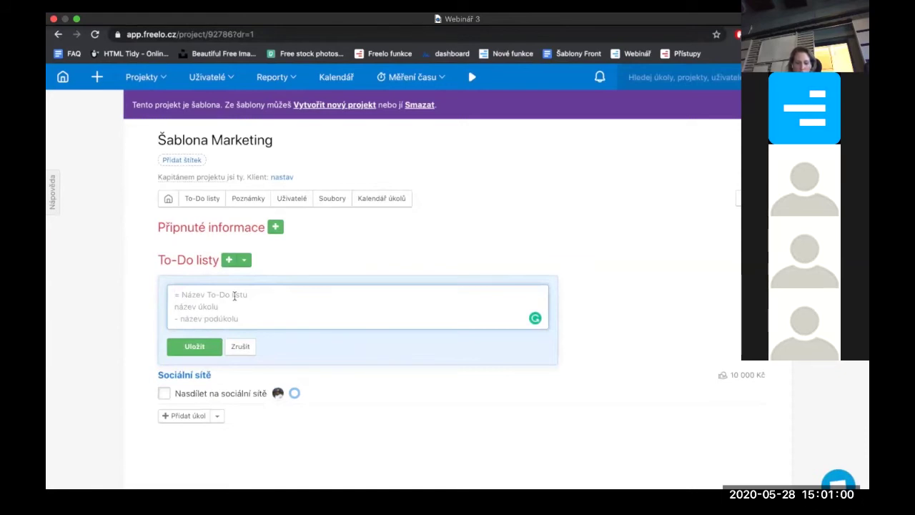
type("=T")
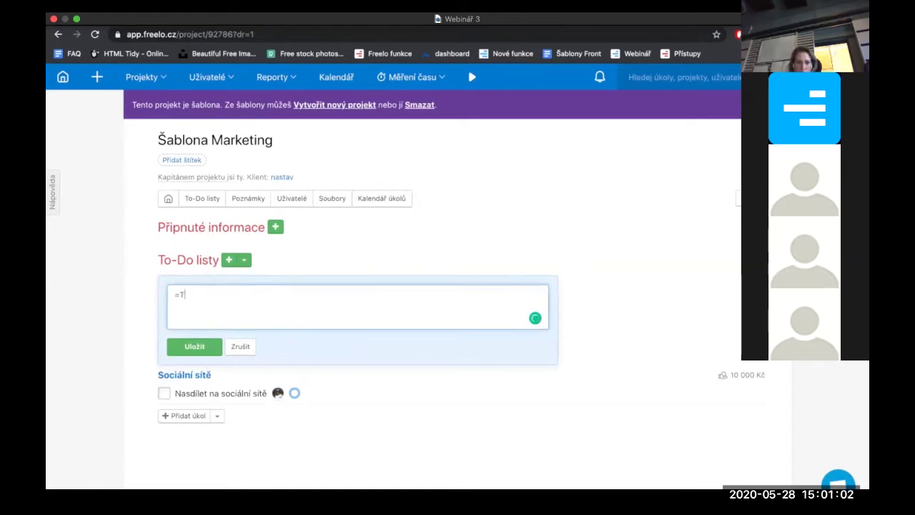
type("o-Do l")
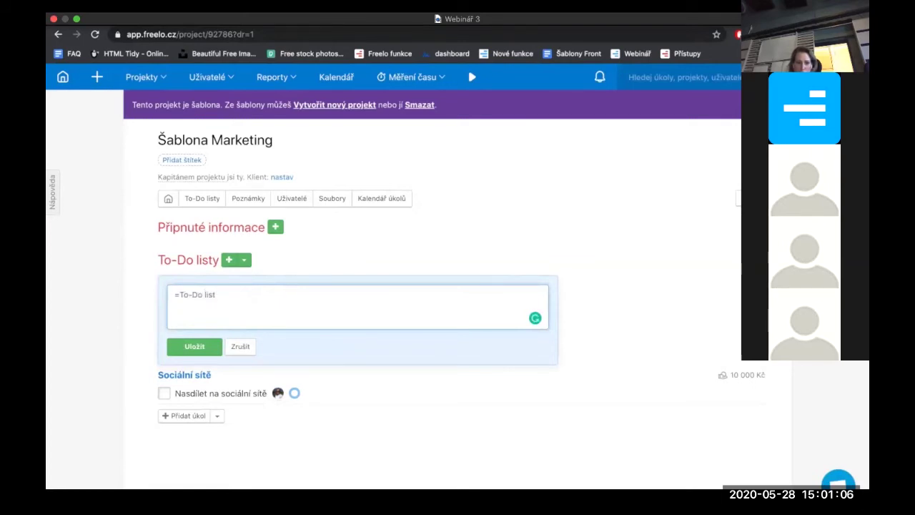
type("ist")
key("Return")
type("úkol")
Add the subtasks podúkol 1 and podúkol 2 under úkol, save the multi-item entry and expand the task's subtasks
type(" - podúko")
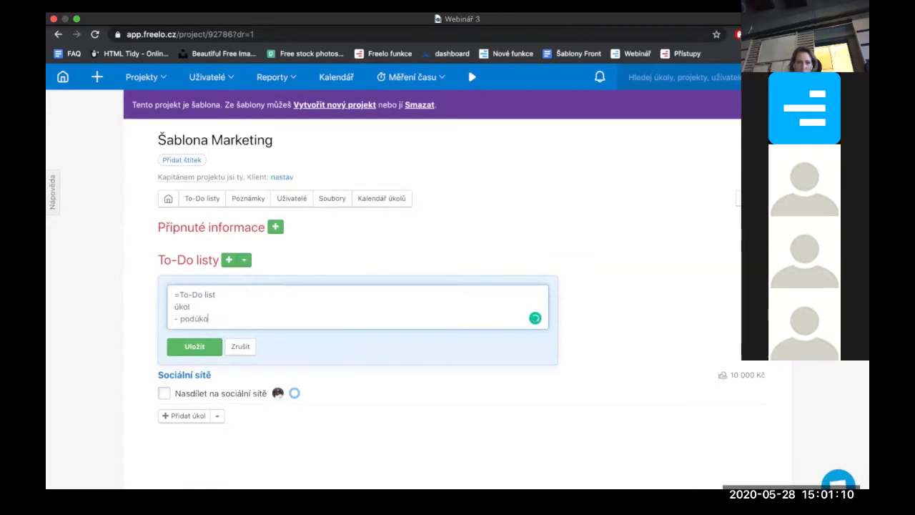
type("l 1")
key("Return")
type("- ")
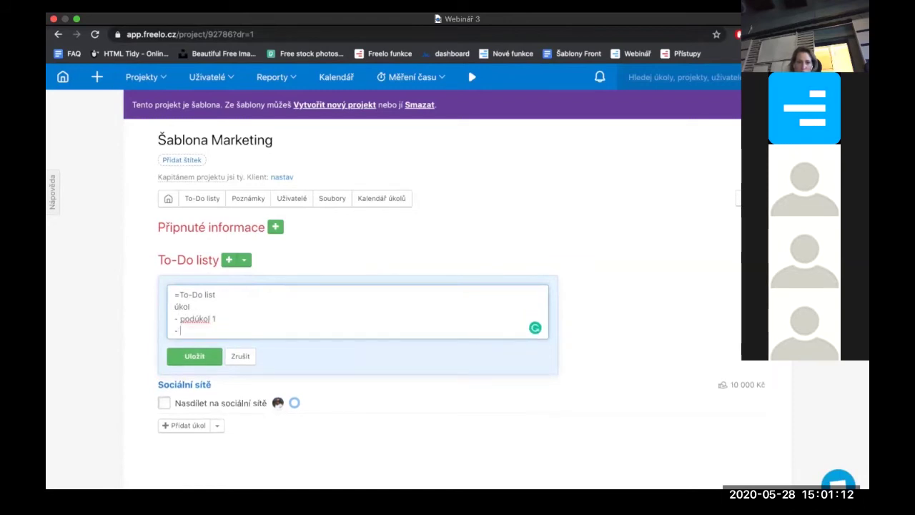
type("podúk")
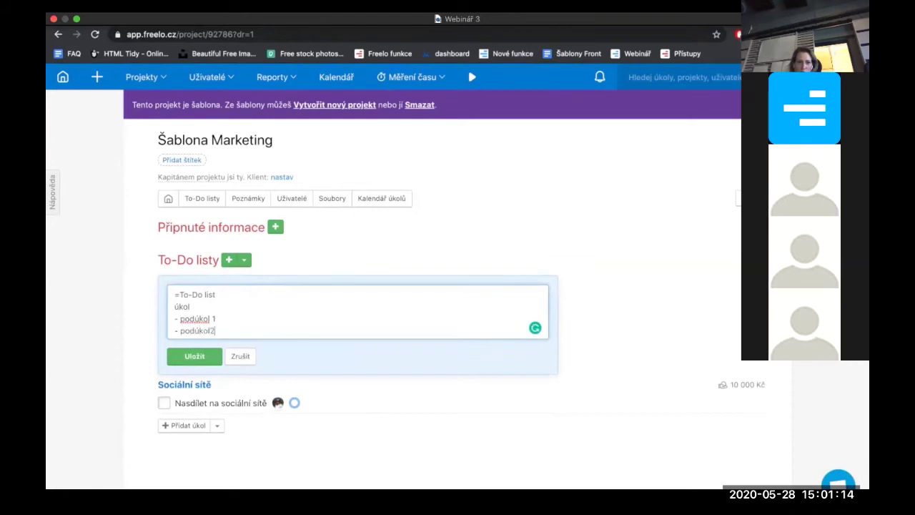
type("ol 2")
key("BackSpace")
type("2")
left_click(193, 355)
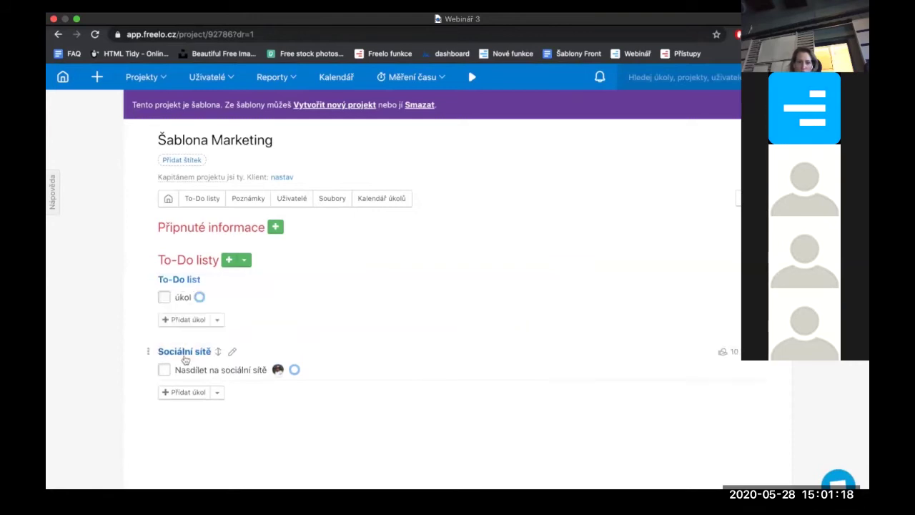
left_click(201, 298)
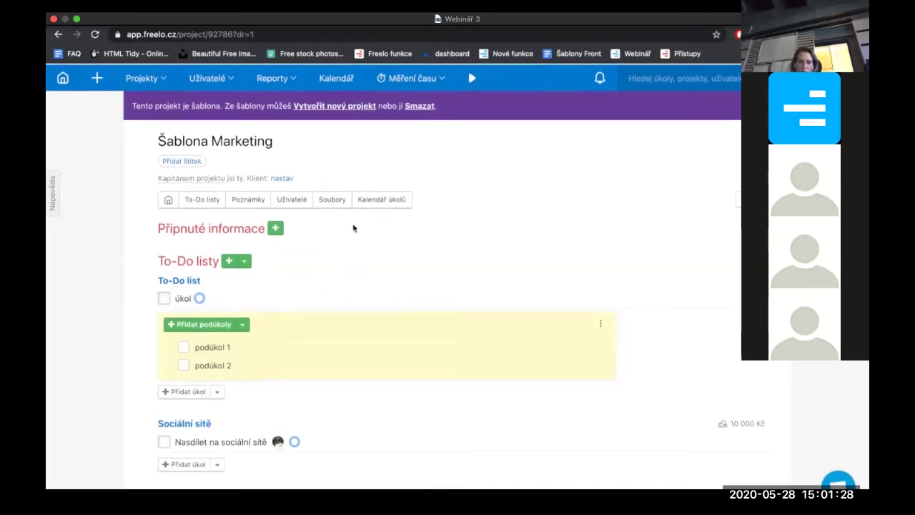
Create a project named Nábor nového zaměstnance in Czech crowns and open the multi-item entry for its To-Do lists
left_click(245, 261)
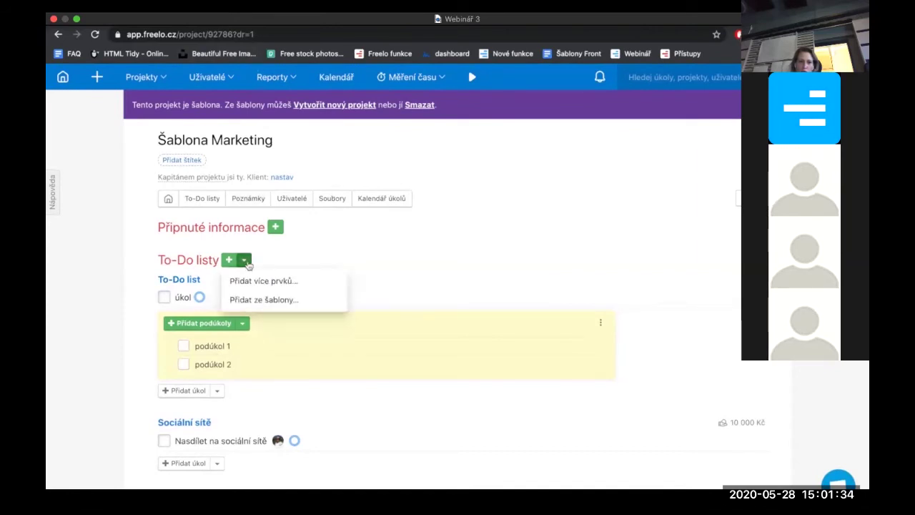
left_click(161, 84)
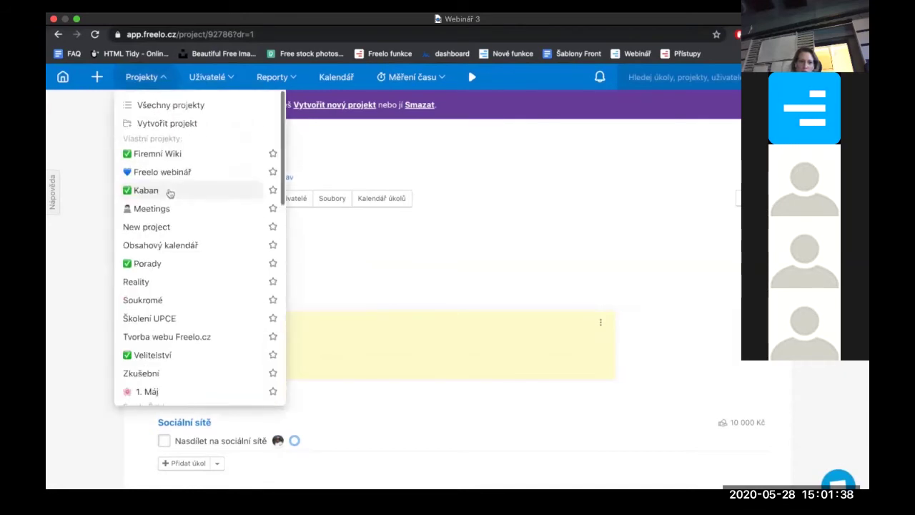
left_click(97, 77)
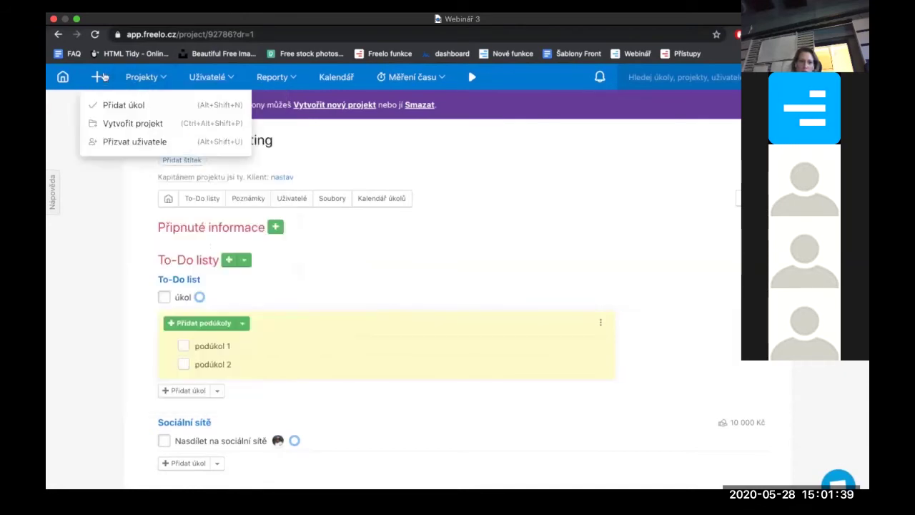
left_click(127, 125)
type("Nábo")
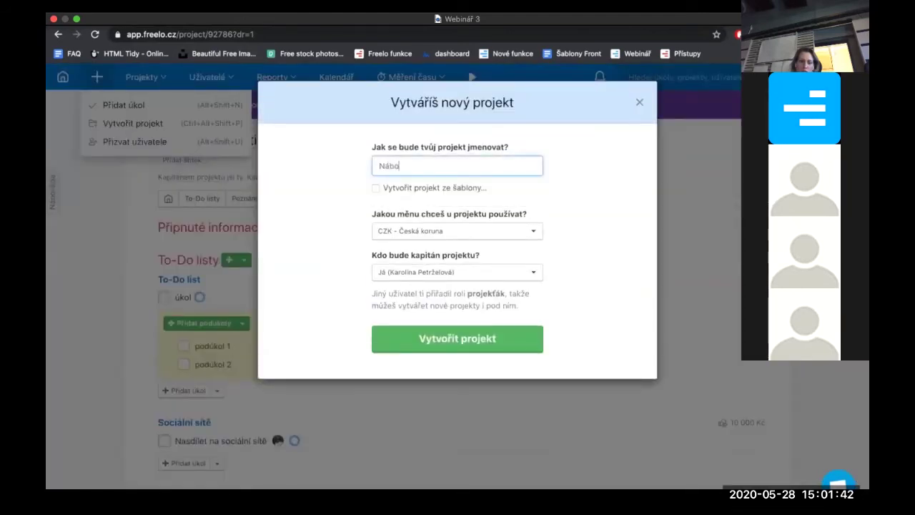
type("r nového zaměstnance")
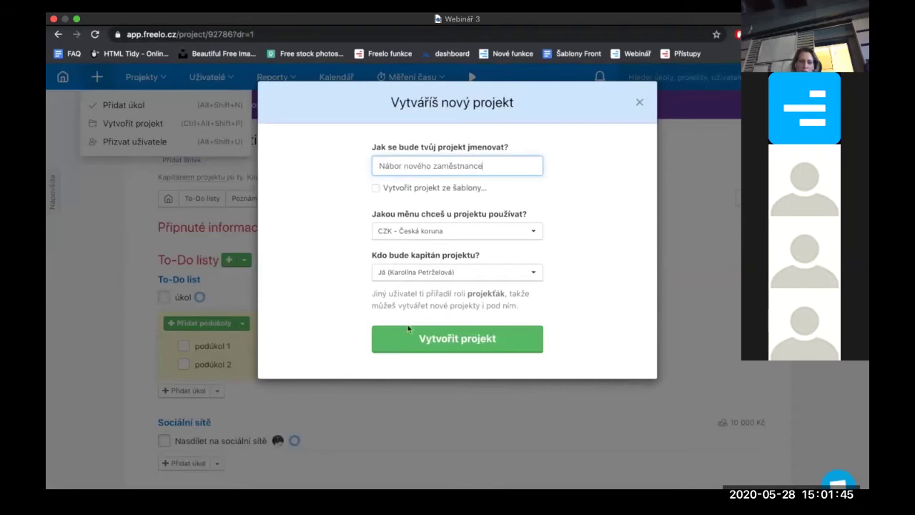
left_click(409, 333)
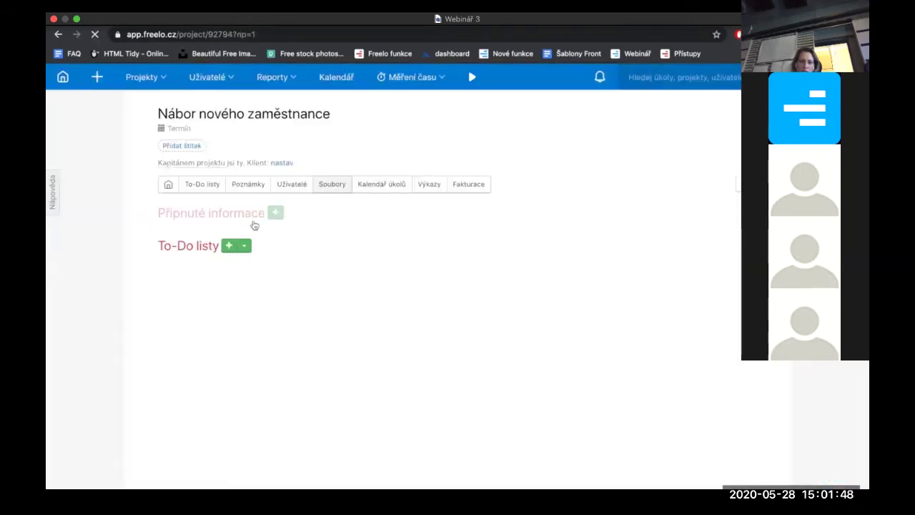
left_click(244, 248)
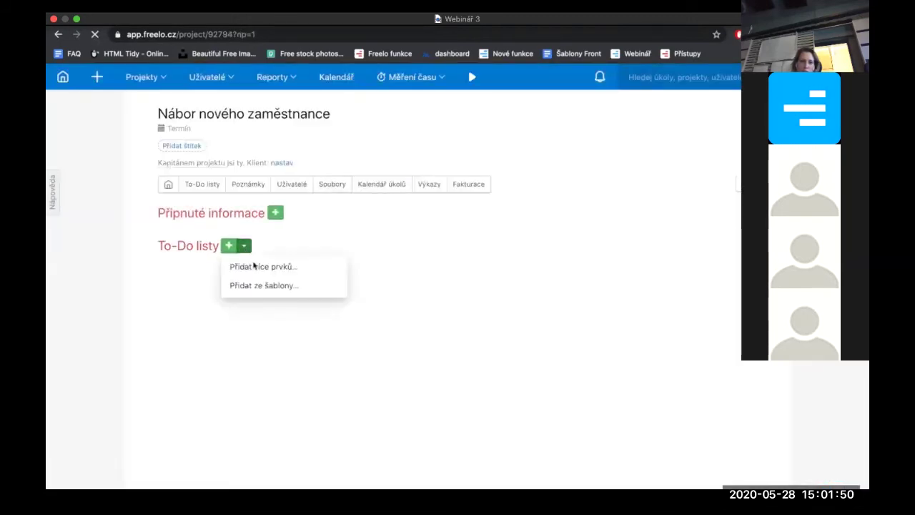
left_click(259, 269)
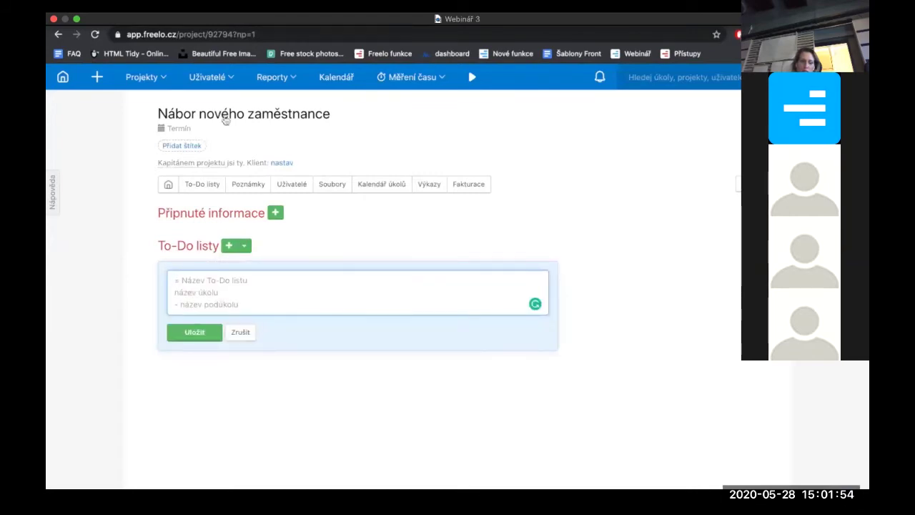
Open help.freelo.cz in a new browser tab and go to the HR category of the smart templates (Chytré šablony)
key("super+t")
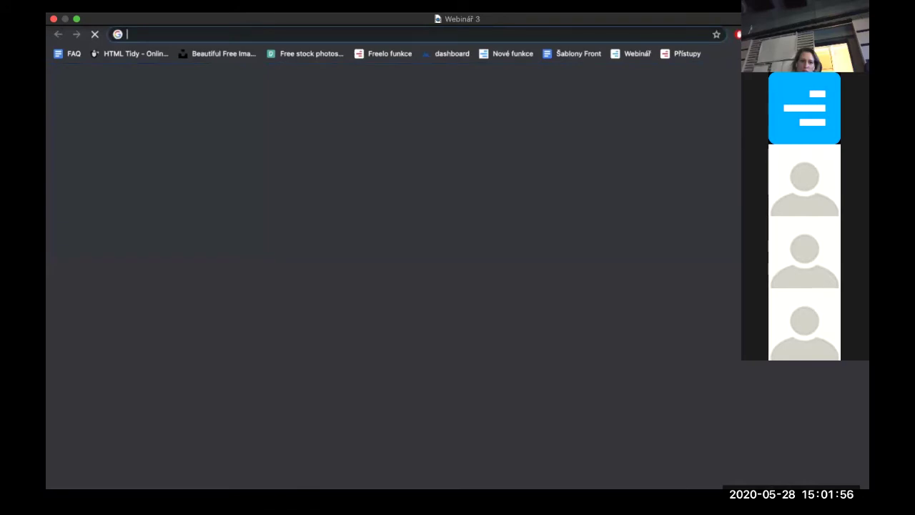
type("help.freelo.cz")
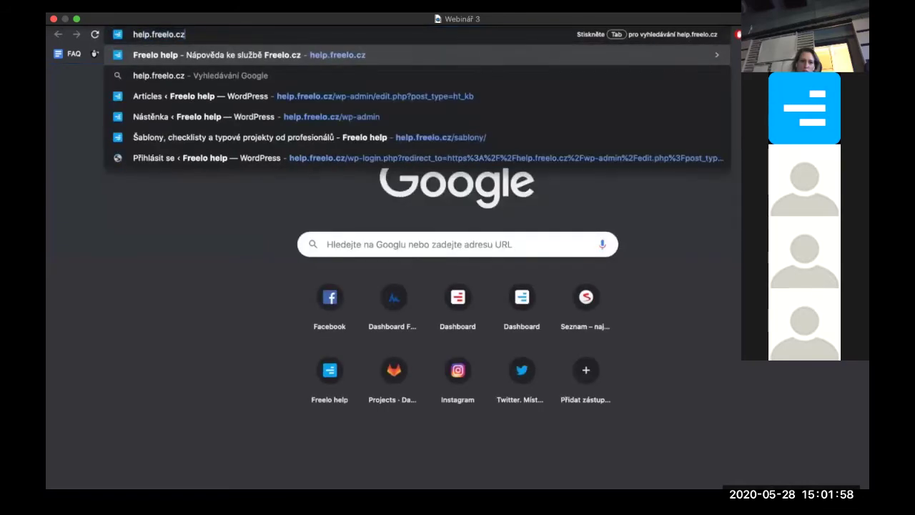
key("Return")
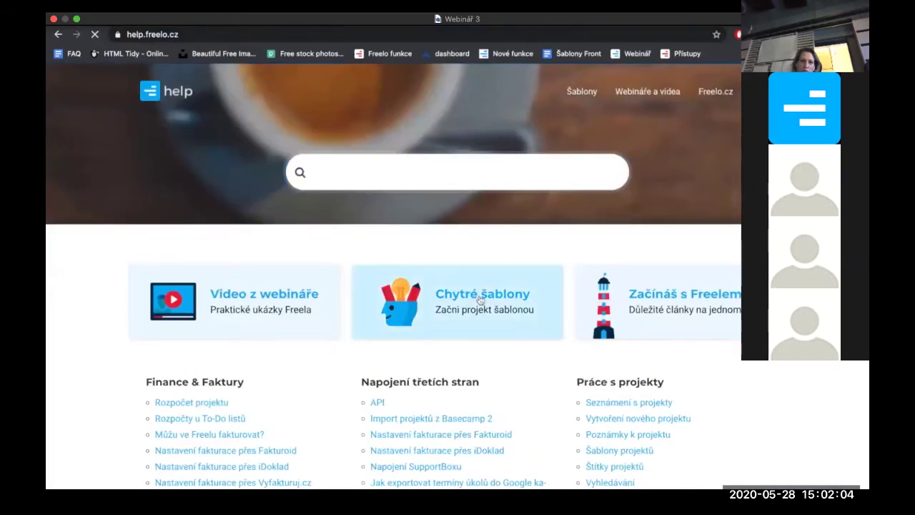
left_click(480, 300)
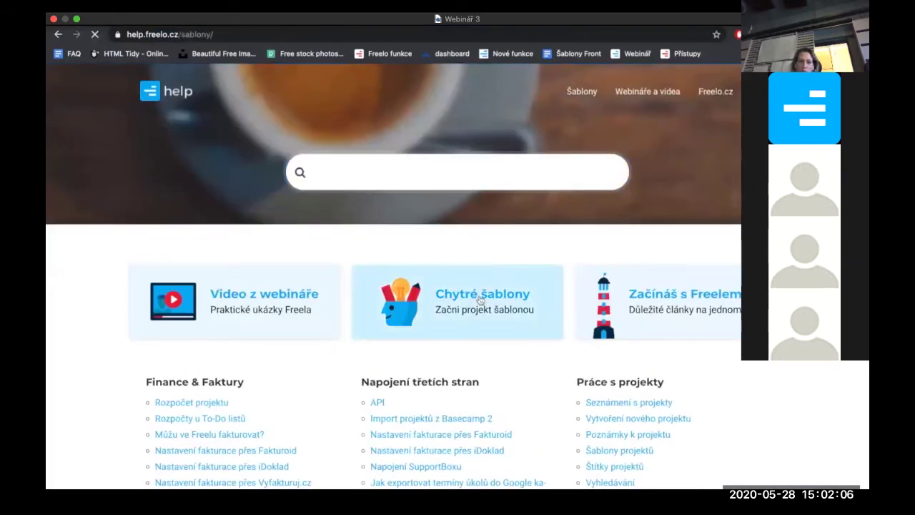
scroll(480, 300, "down", 2)
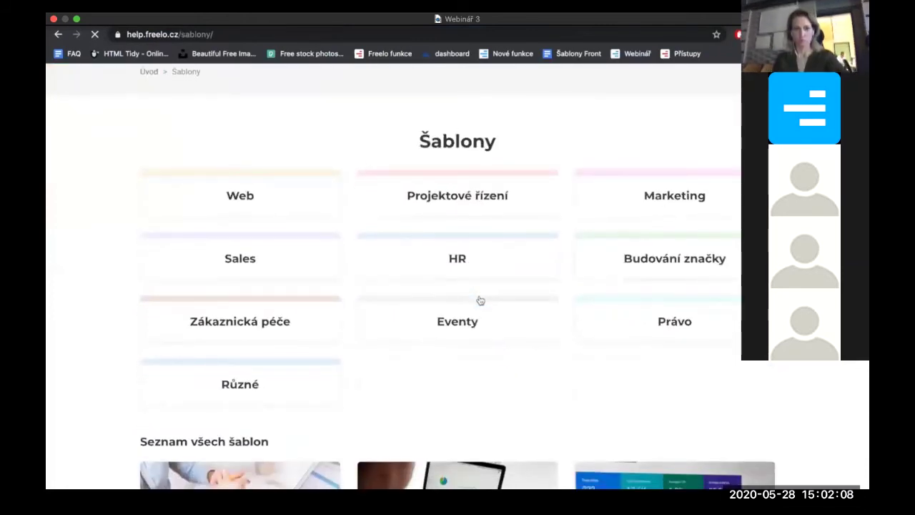
scroll(481, 300, "down", 1)
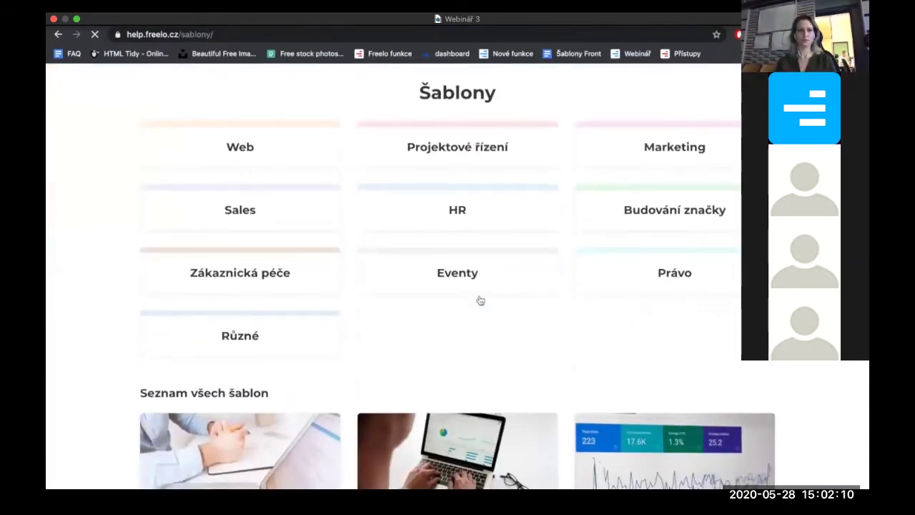
left_click(476, 214)
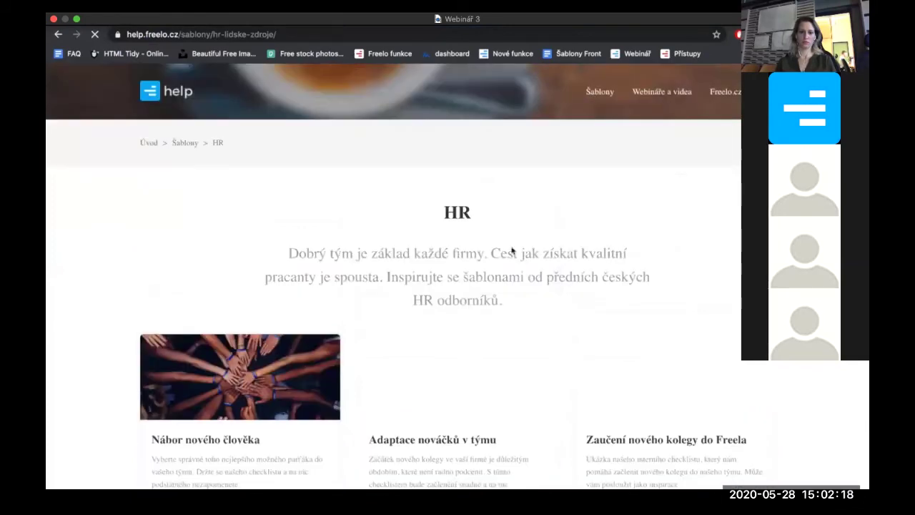
Open the Nábor nového člověka template in the HR category and copy its full text to the clipboard
scroll(510, 246, "down", 2)
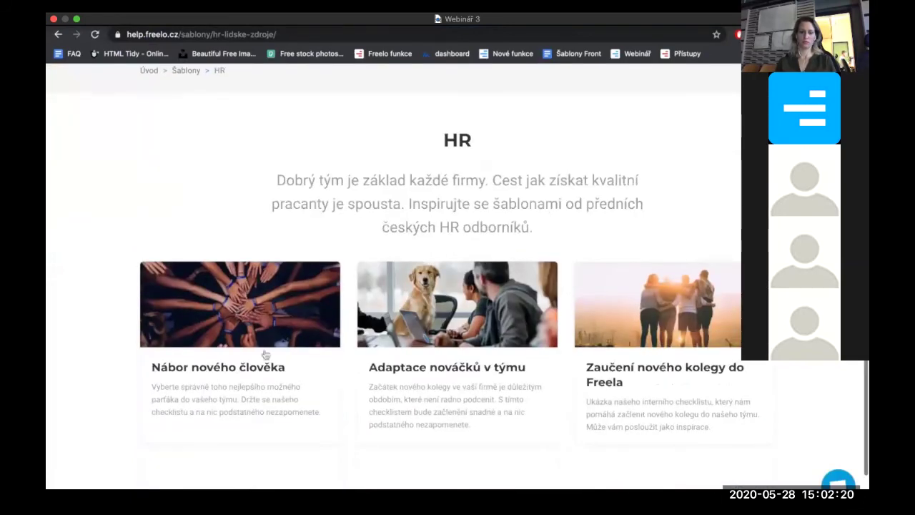
left_click(247, 330)
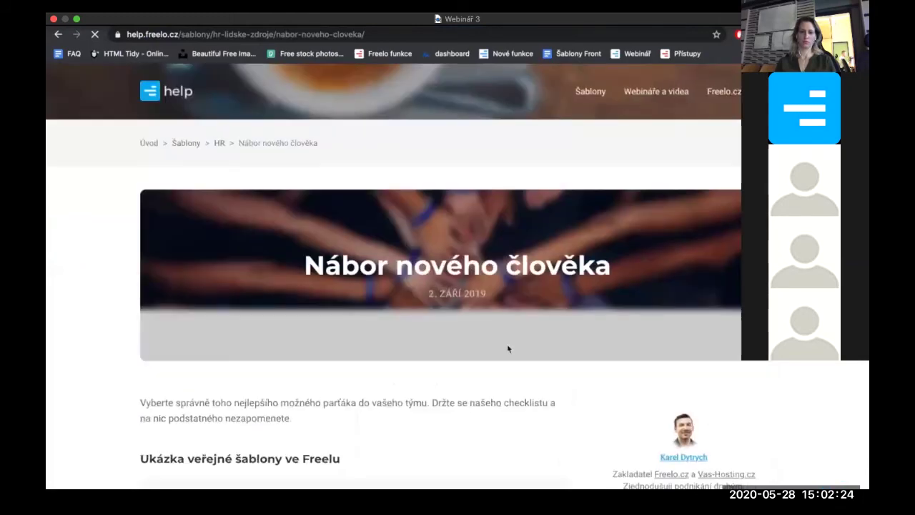
scroll(508, 347, "down", 5)
scroll(508, 349, "down", 3)
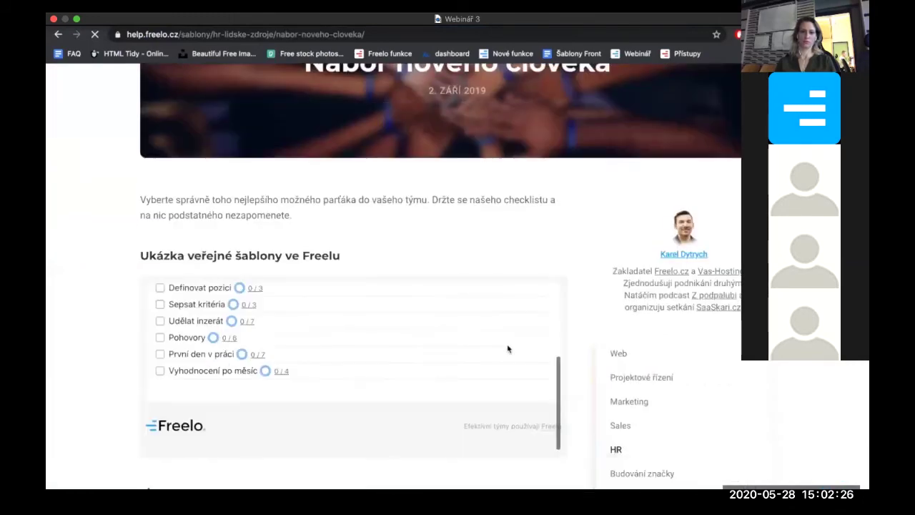
scroll(508, 348, "up", 3)
scroll(572, 362, "down", 4)
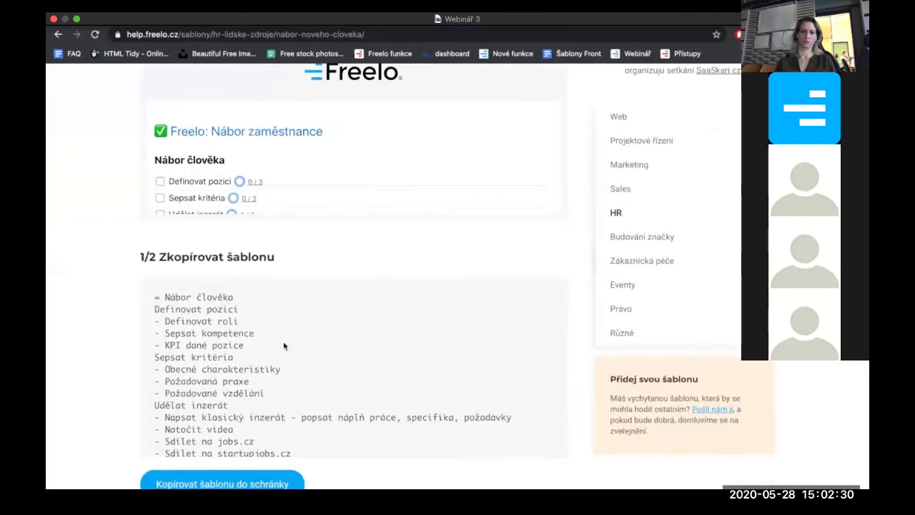
left_click(270, 475)
key("super+c")
scroll(444, 336, "up", 1)
scroll(444, 335, "up", 1)
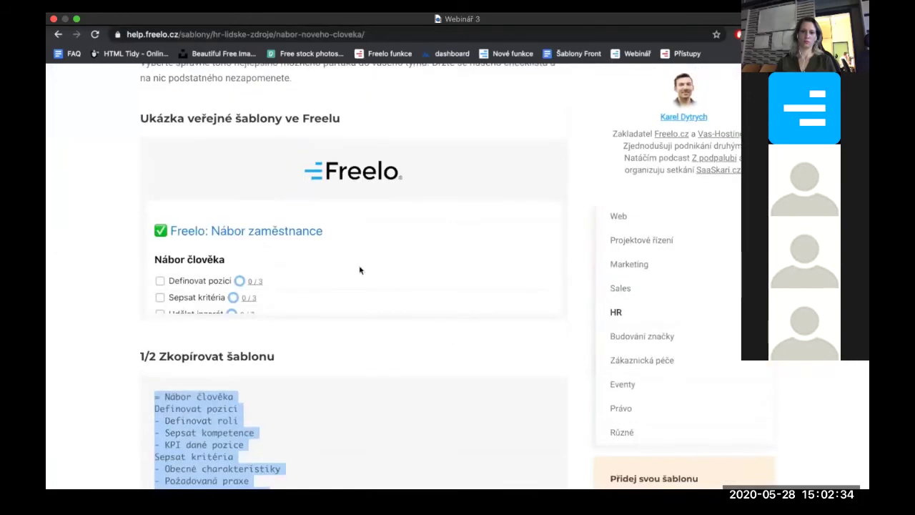
scroll(360, 269, "down", 3)
scroll(359, 269, "up", 3)
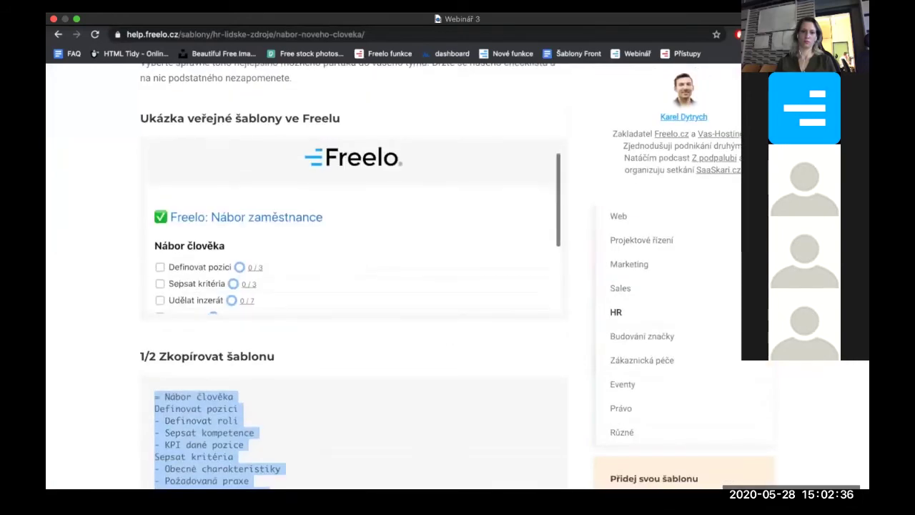
Paste the copied template into the multi-item To-Do entry of the Nábor nového zaměstnance project and save it
key("ctrl+Tab")
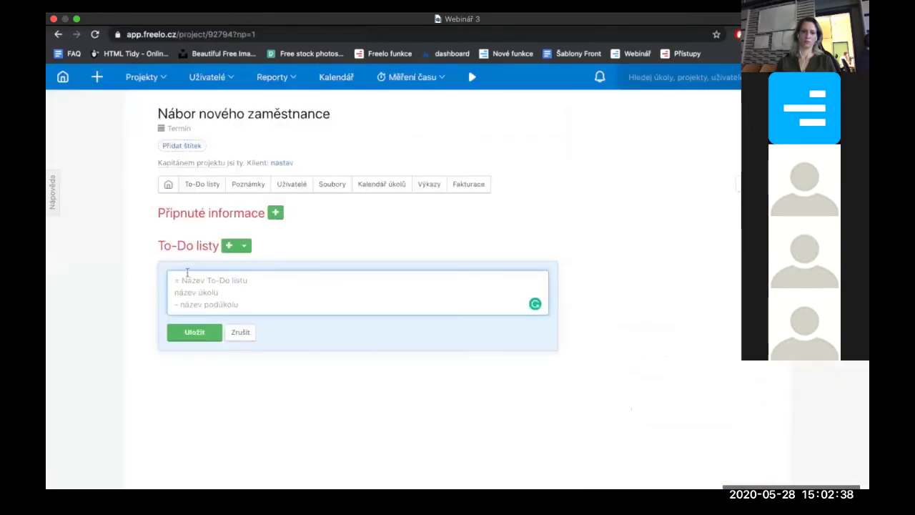
key("super+v")
scroll(292, 332, "down", 5)
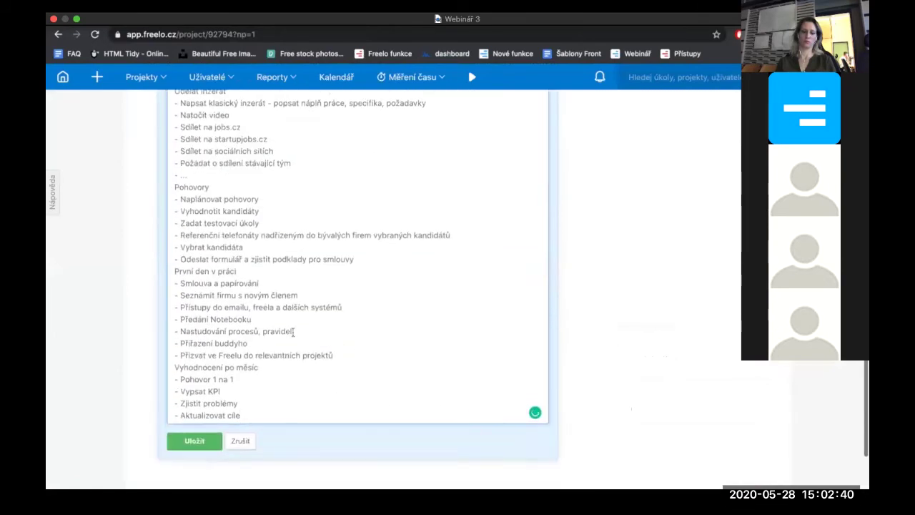
left_click(195, 431)
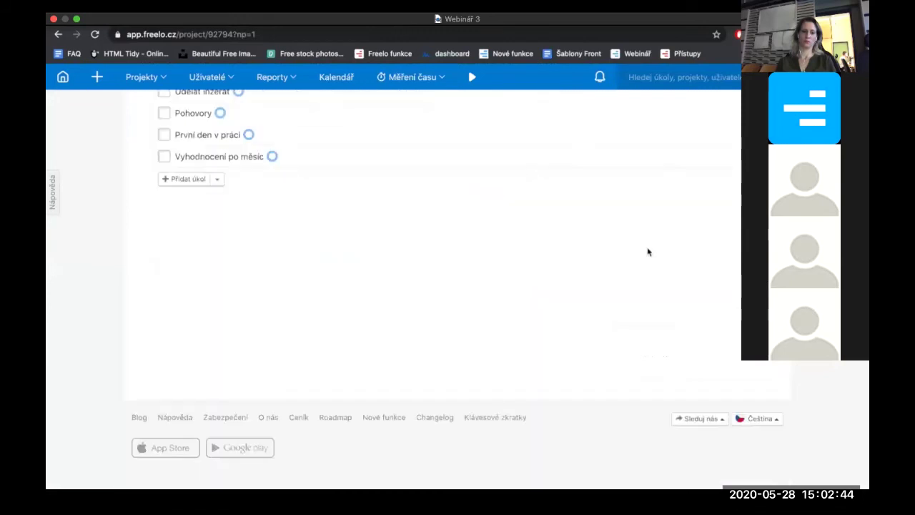
scroll(648, 252, "up", 4)
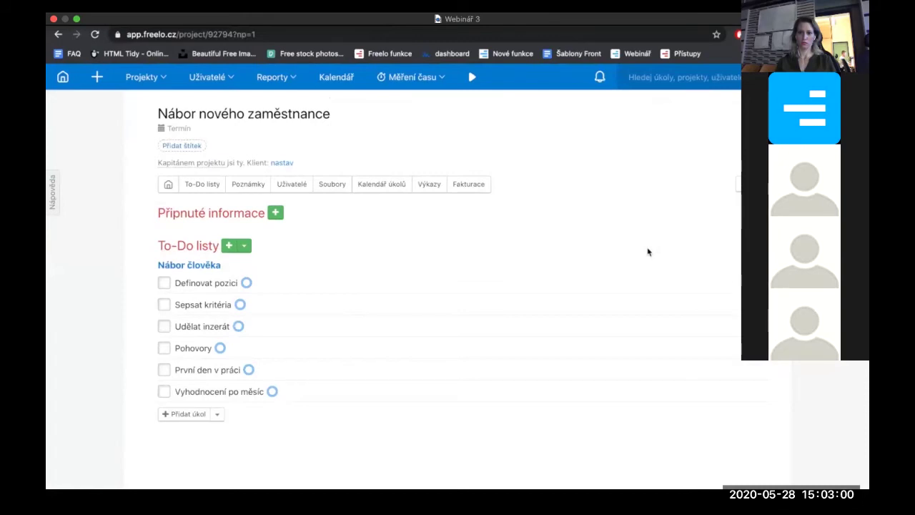
Open the Marketing project listed under Freelo Šablony
left_click(158, 80)
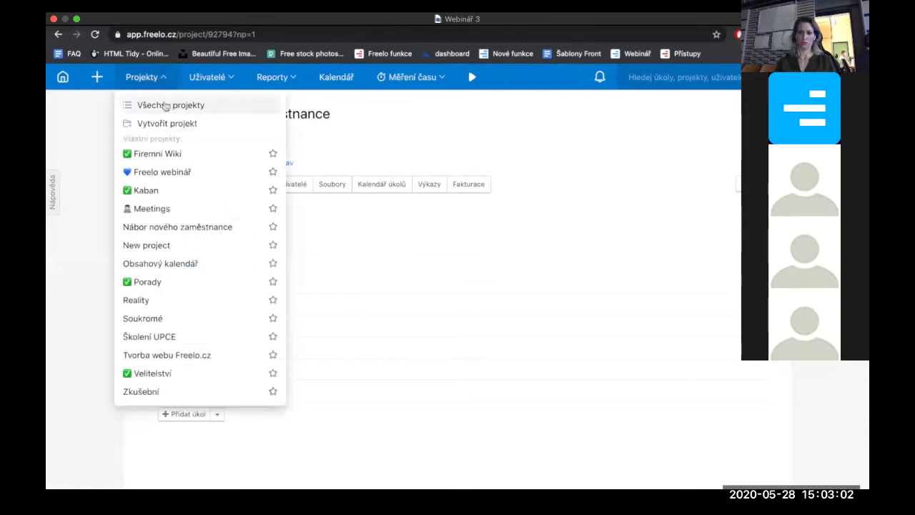
scroll(184, 322, "down", 5)
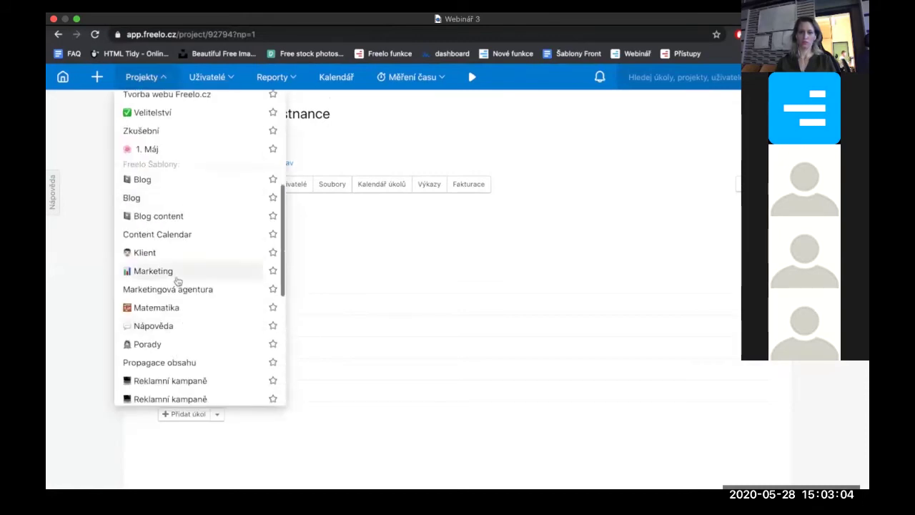
left_click(177, 276)
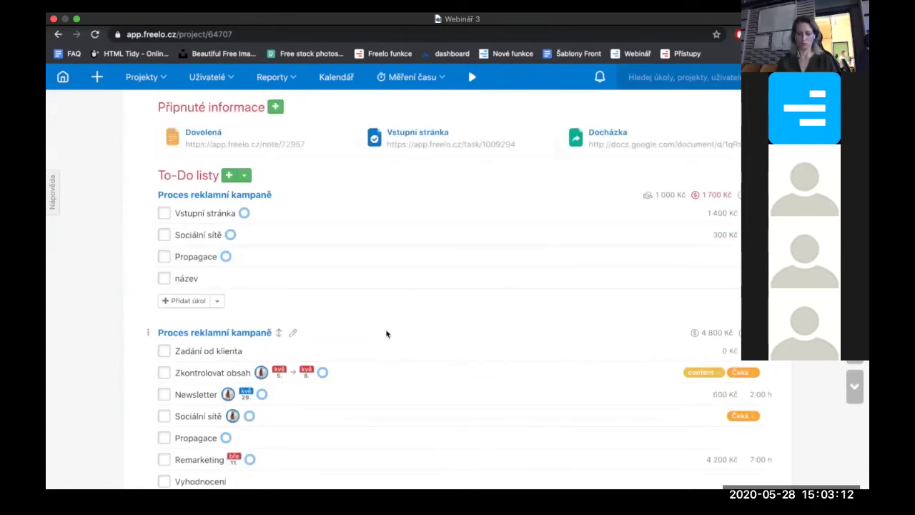
Add a task named Podcast to the Rozpracován list of the Marketing project and save it
scroll(386, 334, "down", 4)
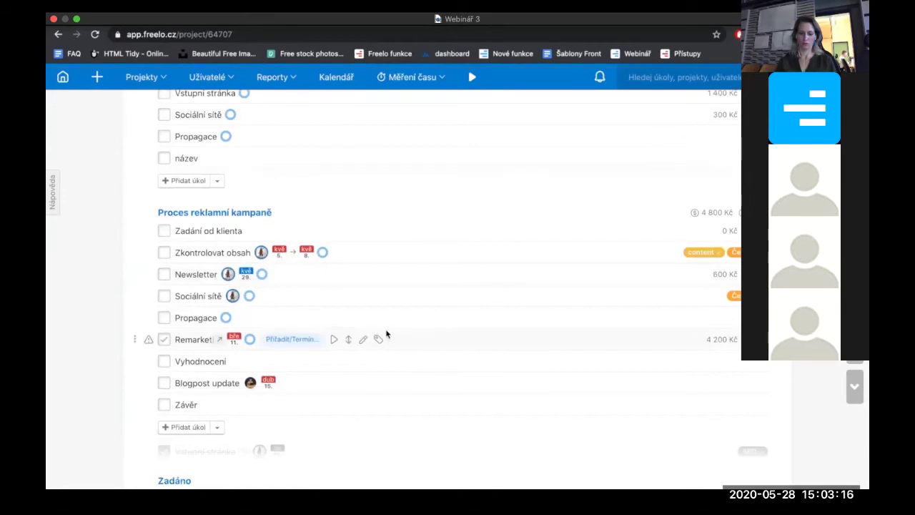
scroll(387, 334, "down", 2)
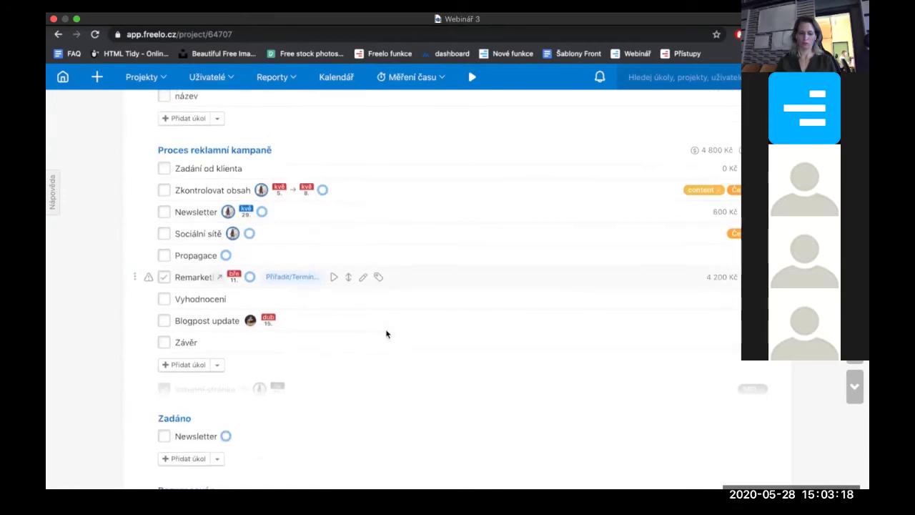
scroll(387, 333, "down", 8)
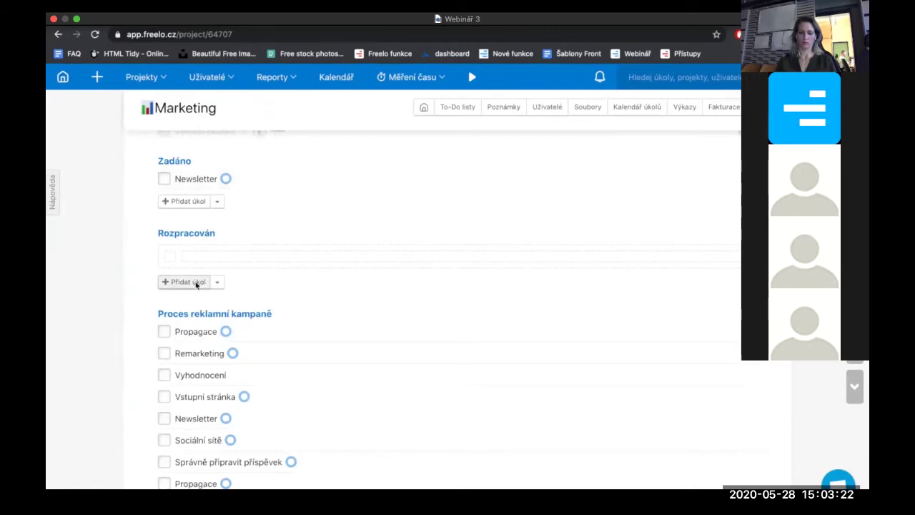
left_click(197, 284)
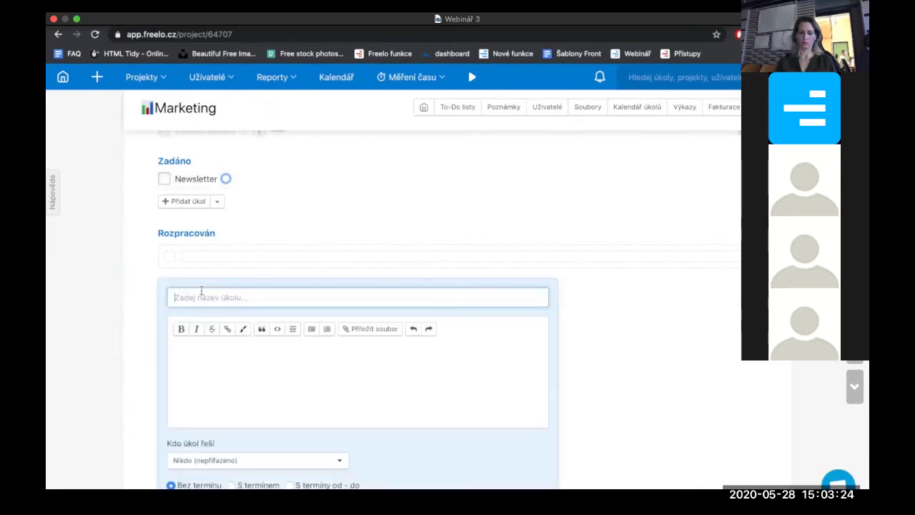
type("Podcast")
scroll(357, 286, "down", 2)
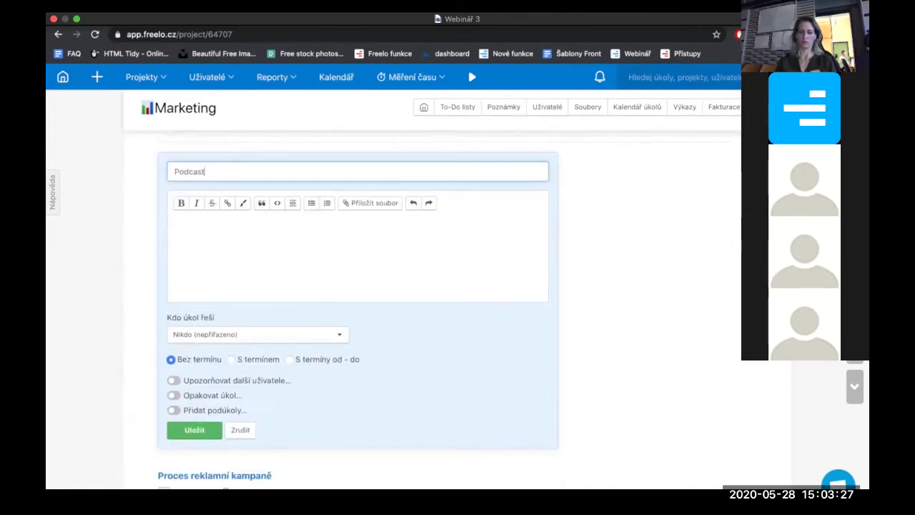
left_click(195, 430)
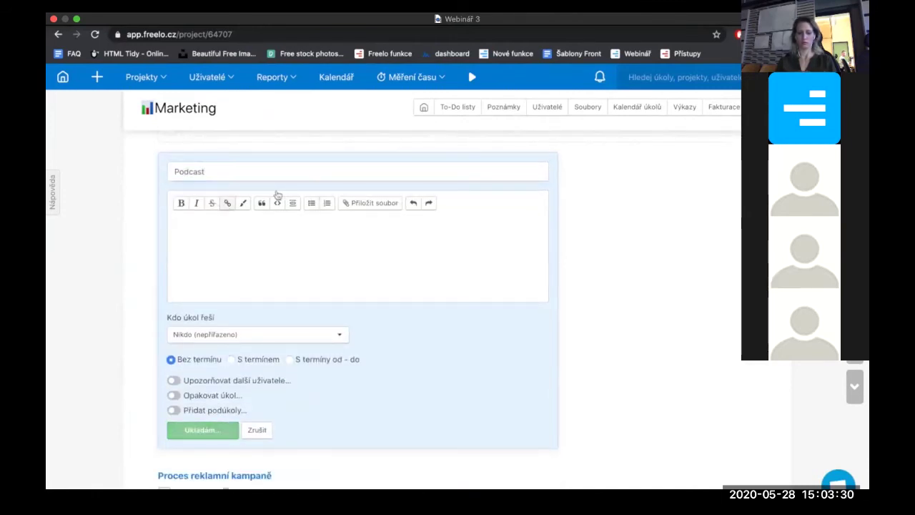
scroll(278, 195, "up", 2)
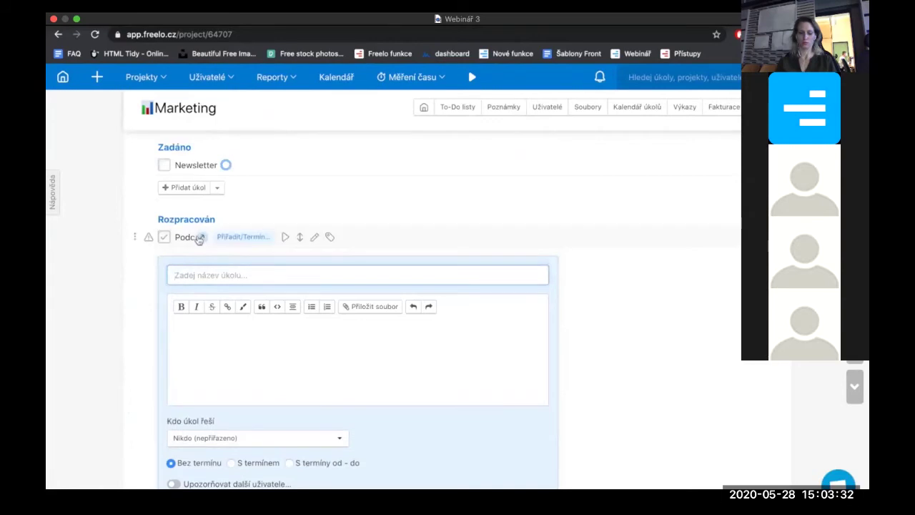
Open the Podcast task in the Rozpracován list and choose to add its subtasks from a template
left_click(196, 237)
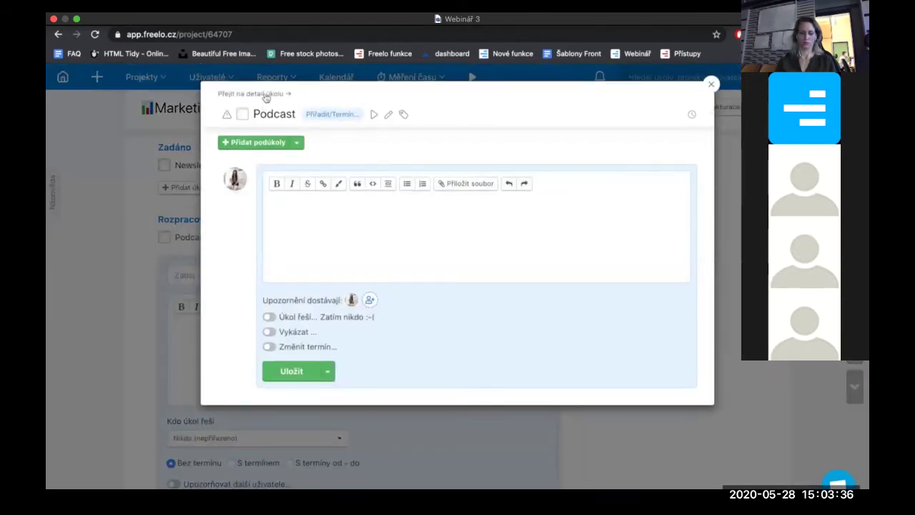
left_click(296, 142)
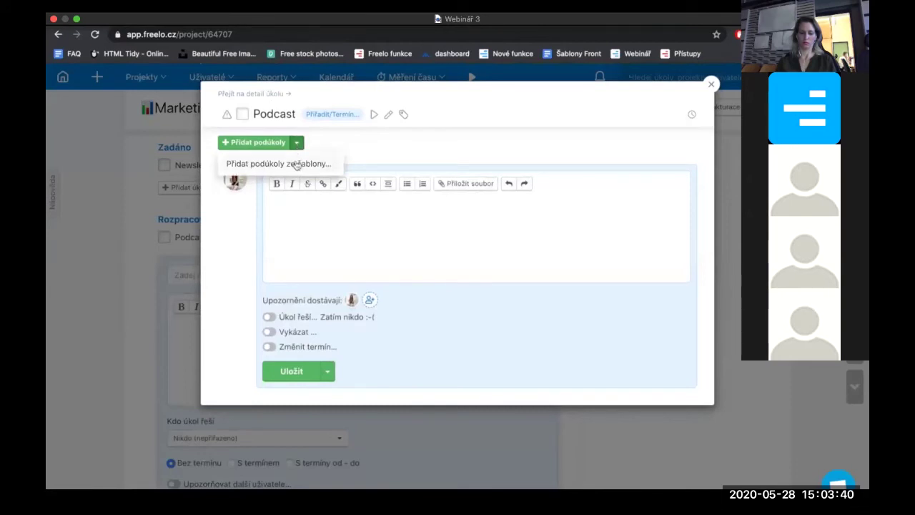
left_click(353, 166)
Expand the Procesy template, select its Podcast task and insert that task's subtasks into the open task
scroll(428, 244, "down", 5)
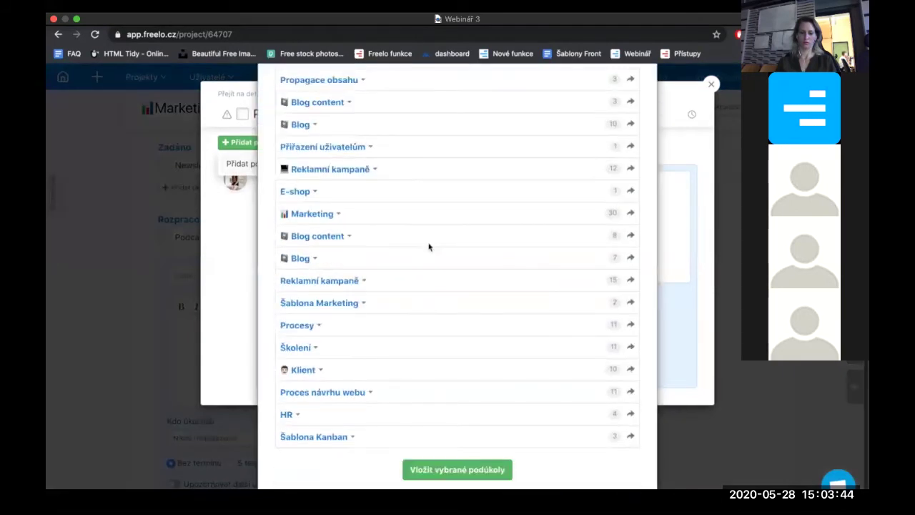
scroll(369, 375, "up", 1)
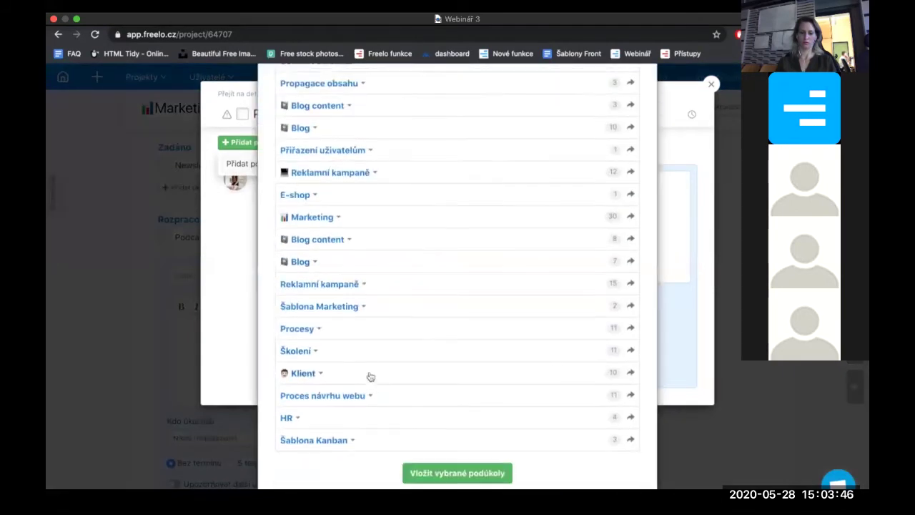
left_click(399, 363)
scroll(426, 364, "down", 4)
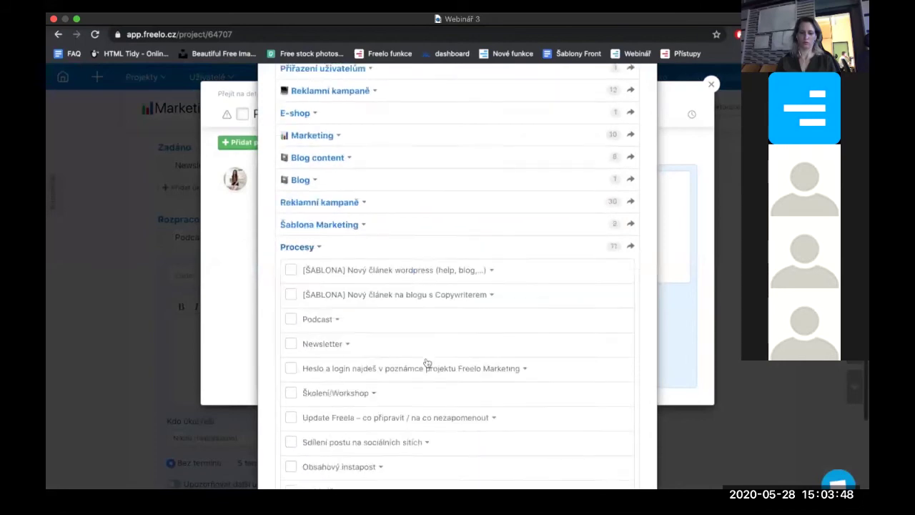
left_click(322, 295)
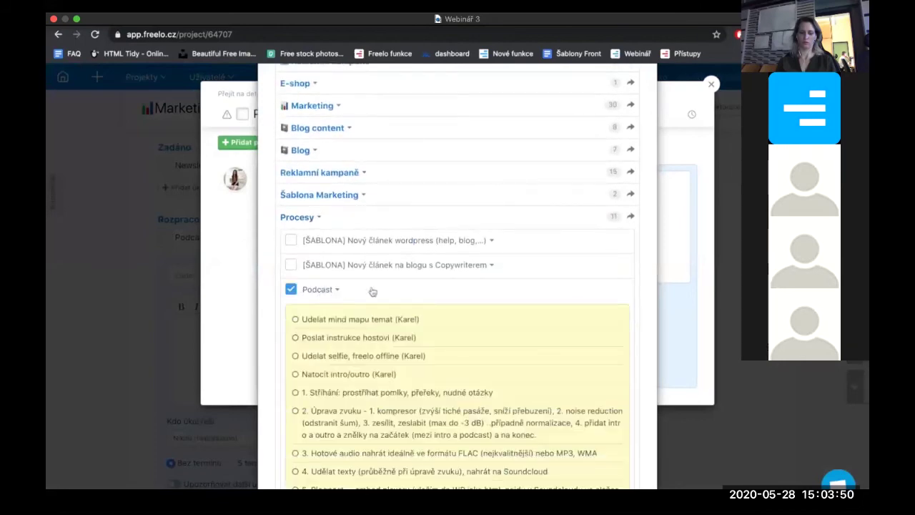
scroll(372, 291, "down", 2)
scroll(388, 415, "down", 10)
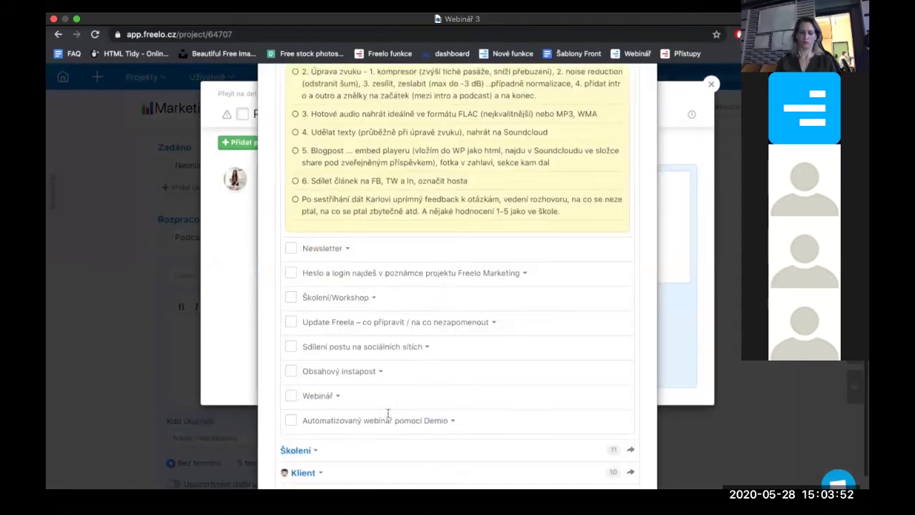
left_click(433, 470)
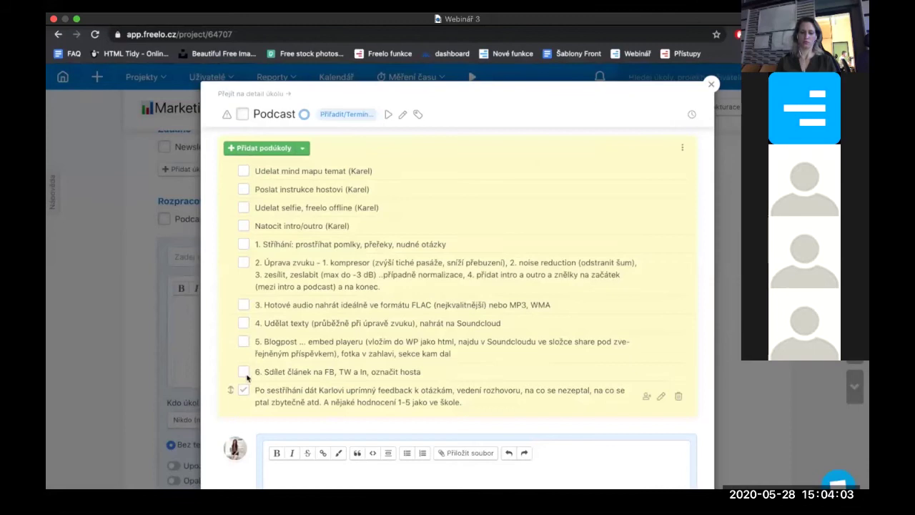
Mark the Podcast subtasks Udelat mind mapu temat and Poslat instrukce hostovi as done and close the task
left_click(244, 171)
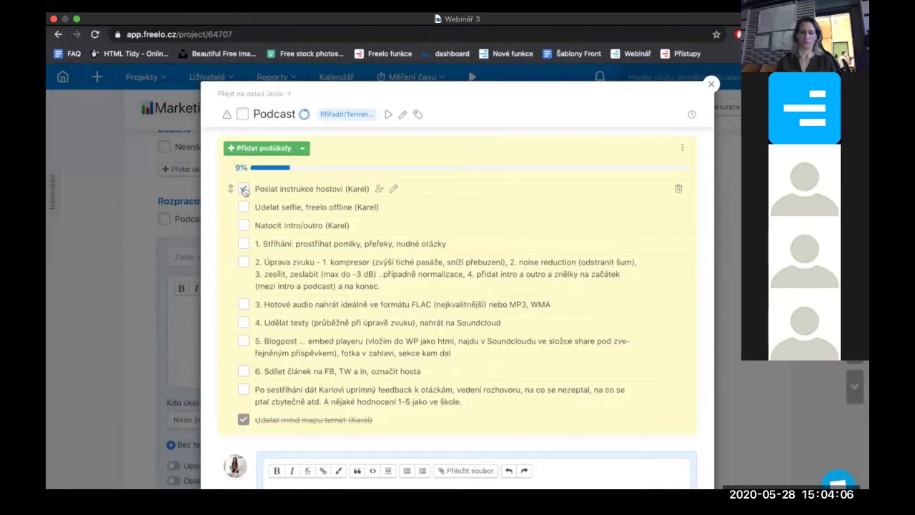
left_click(243, 188)
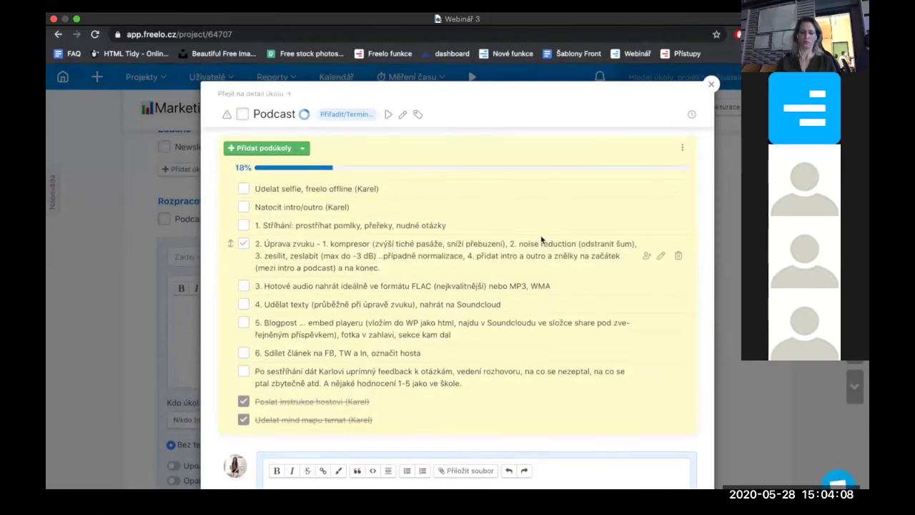
mouse_move(304, 115)
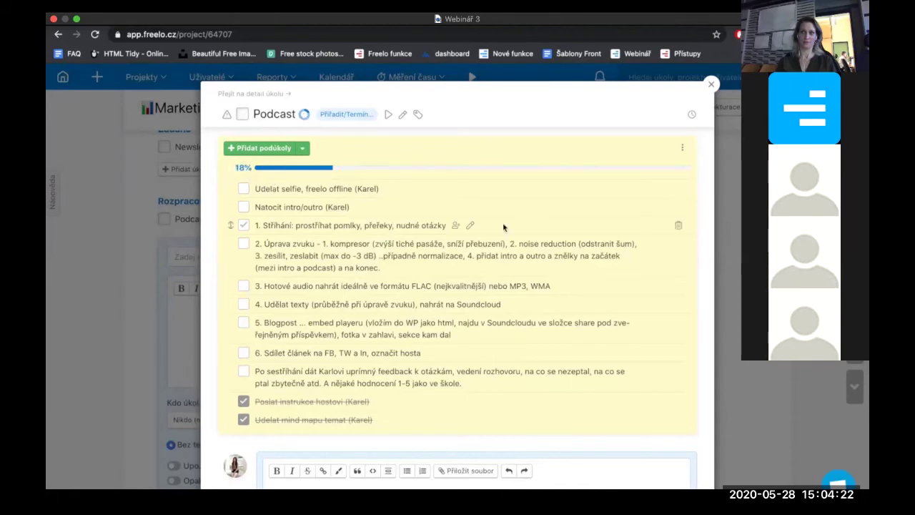
key("Escape")
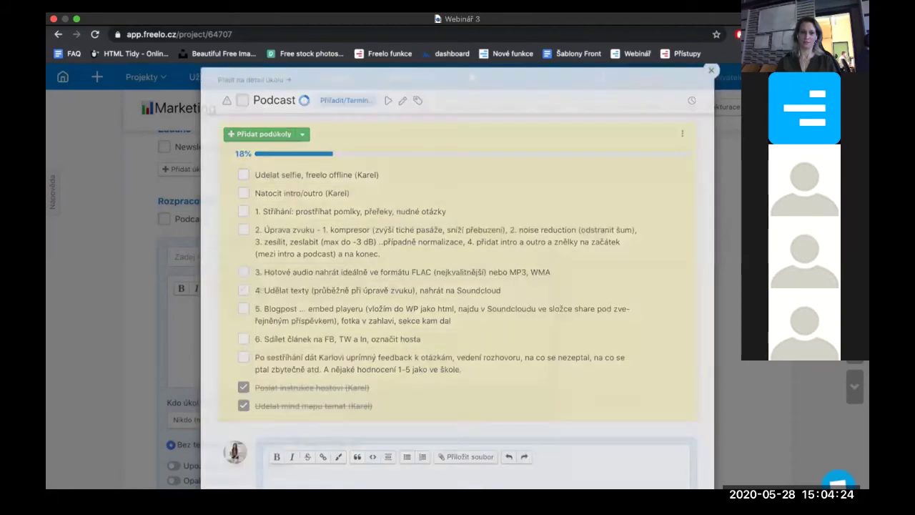
scroll(488, 312, "up", 3)
scroll(487, 313, "up", 7)
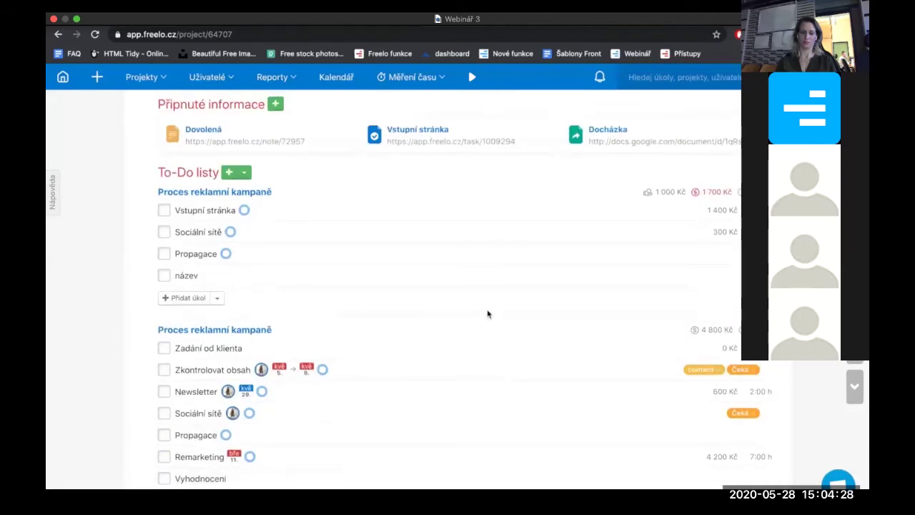
scroll(488, 313, "up", 3)
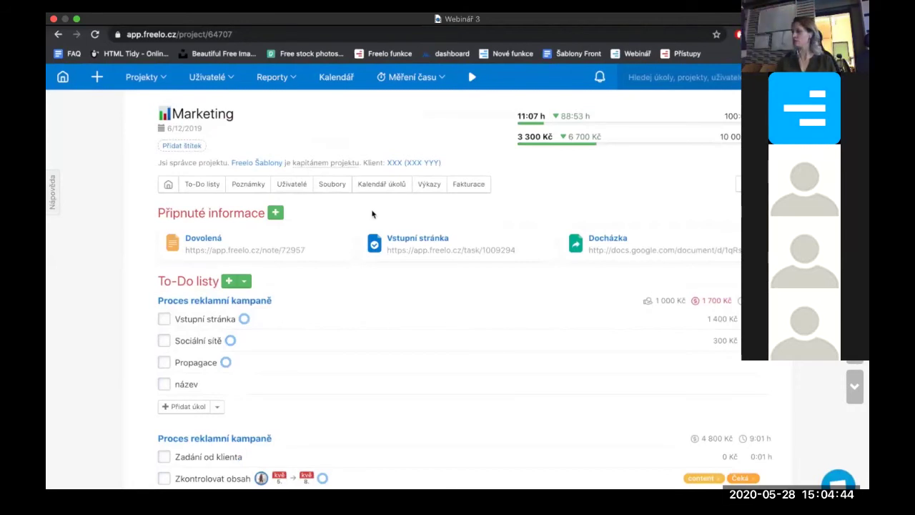
scroll(372, 214, "down", 5)
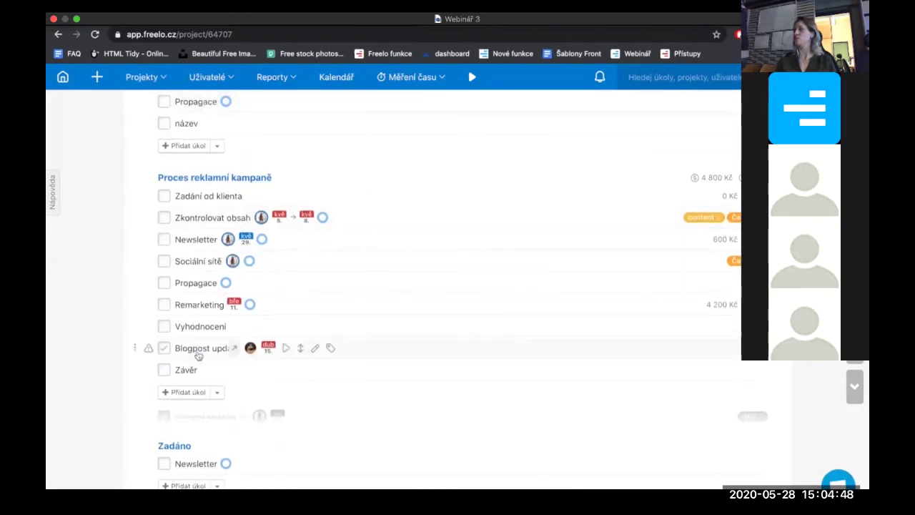
Open the repeat settings of the Vyhodnocení task in the Proces reklamní kampaně list and set it to repeat Měsíčně
scroll(208, 328, "down", 1)
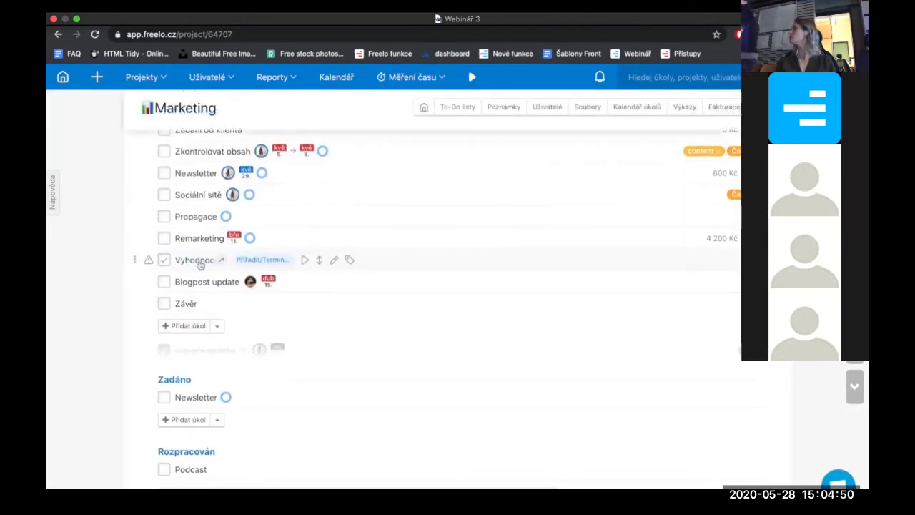
left_click(135, 262)
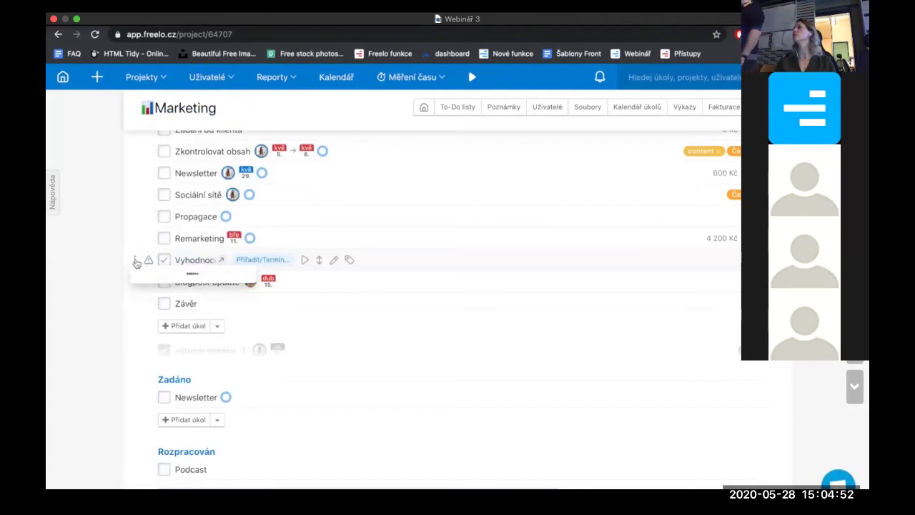
scroll(139, 259, "down", 1)
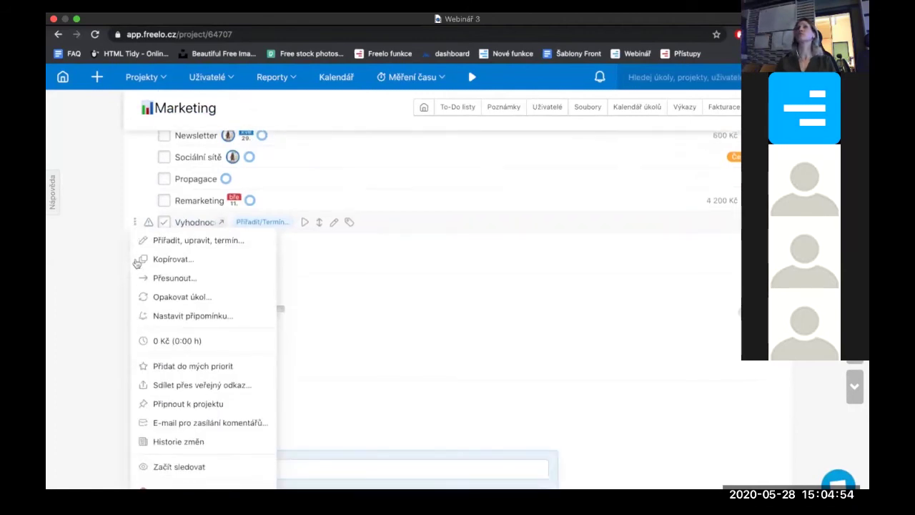
left_click(181, 294)
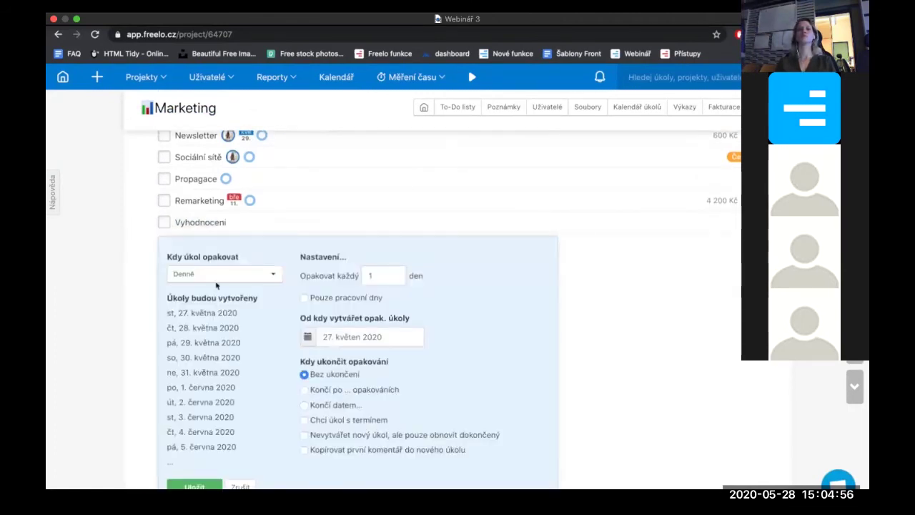
scroll(421, 254, "down", 2)
scroll(422, 253, "up", 1)
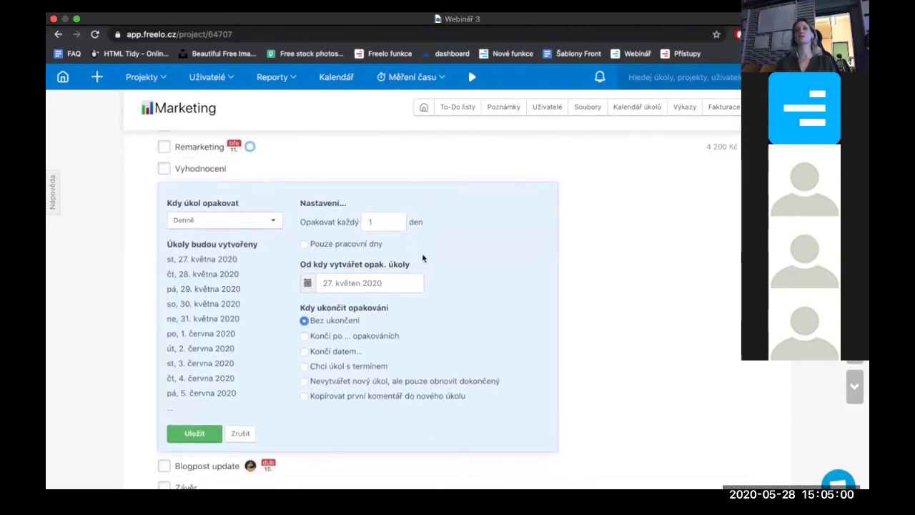
left_click(272, 220)
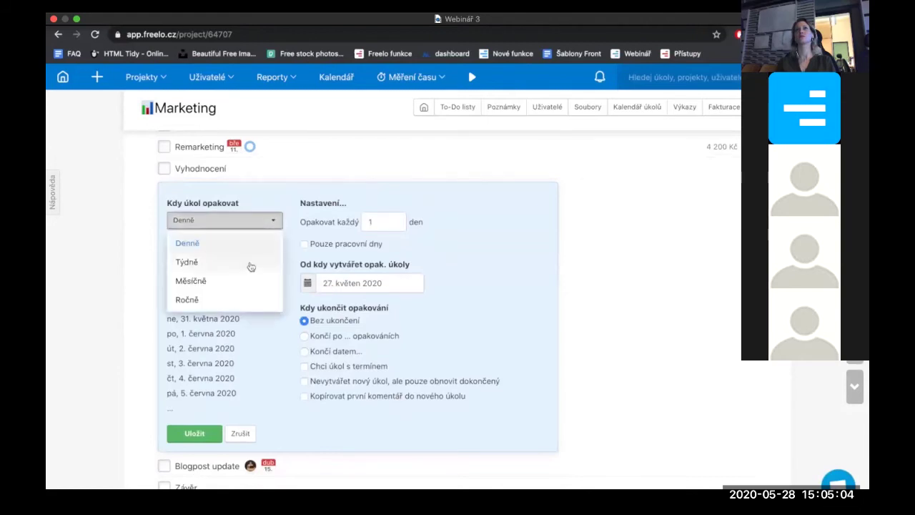
left_click(235, 282)
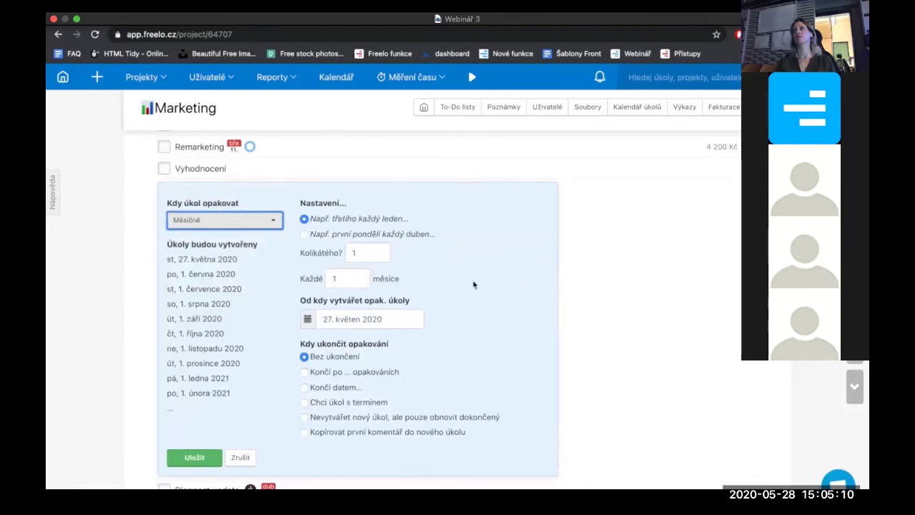
Give the repeated task a deadline 2 days after its creation and check the planned creation dates and deadlines
scroll(464, 285, "down", 2)
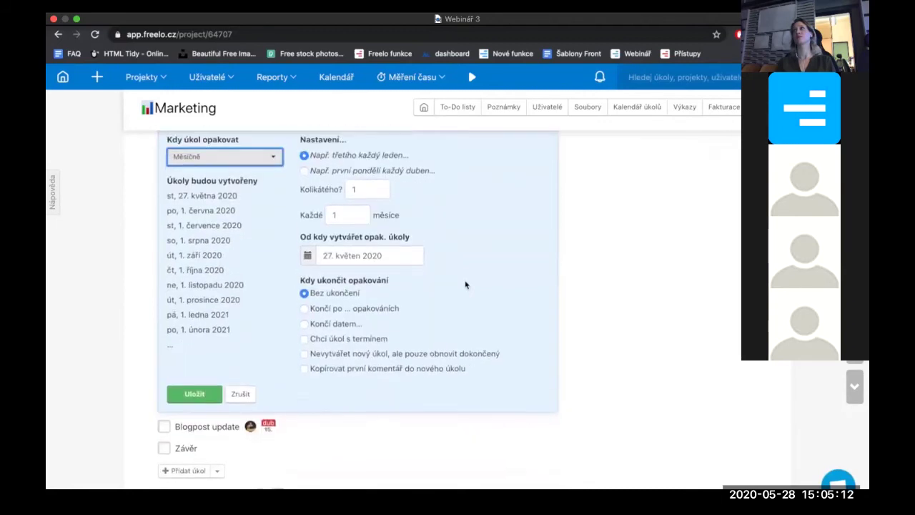
left_click(304, 350)
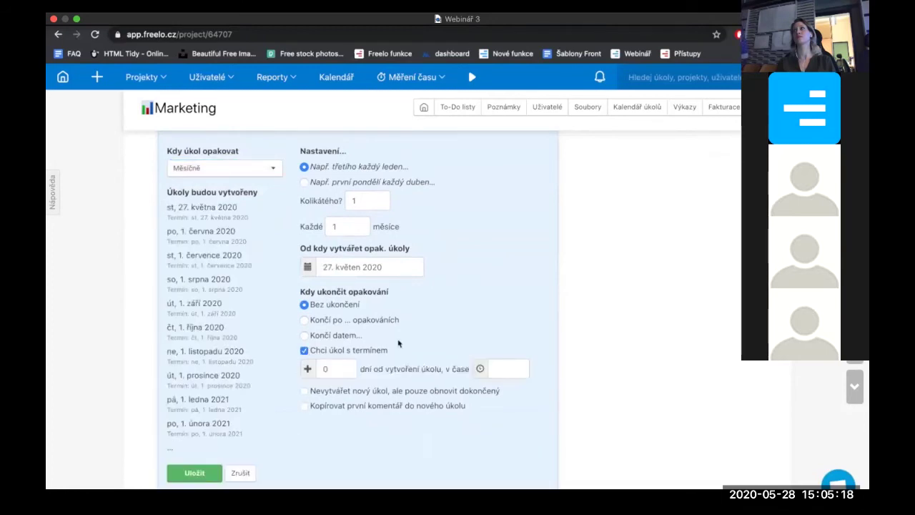
double_click(348, 369)
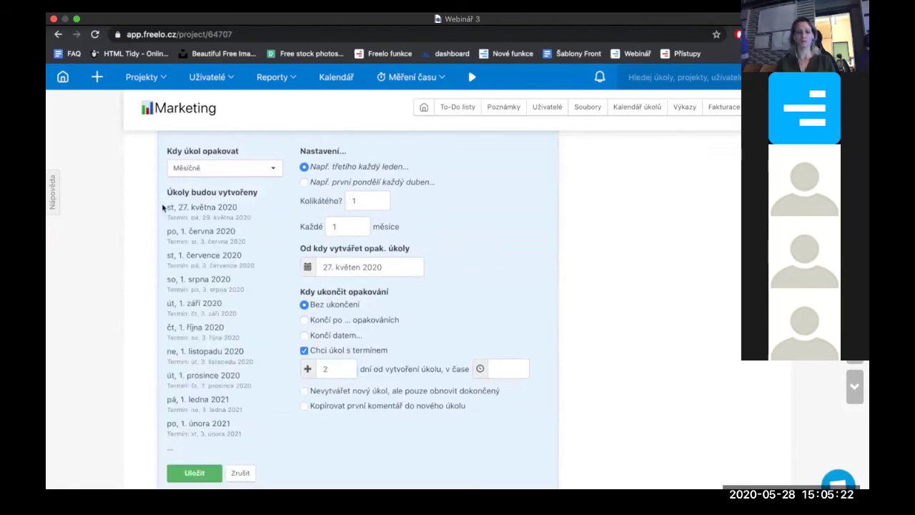
left_click_drag(164, 207, 245, 209)
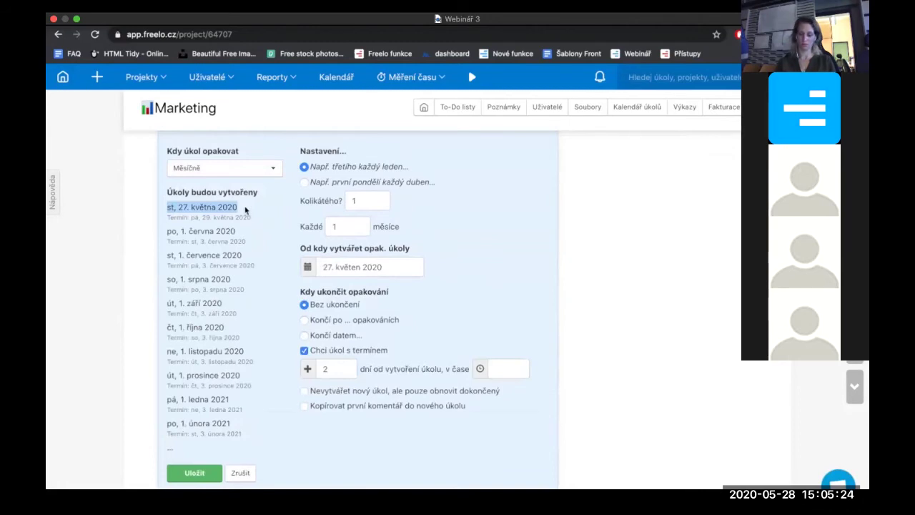
left_click(245, 209)
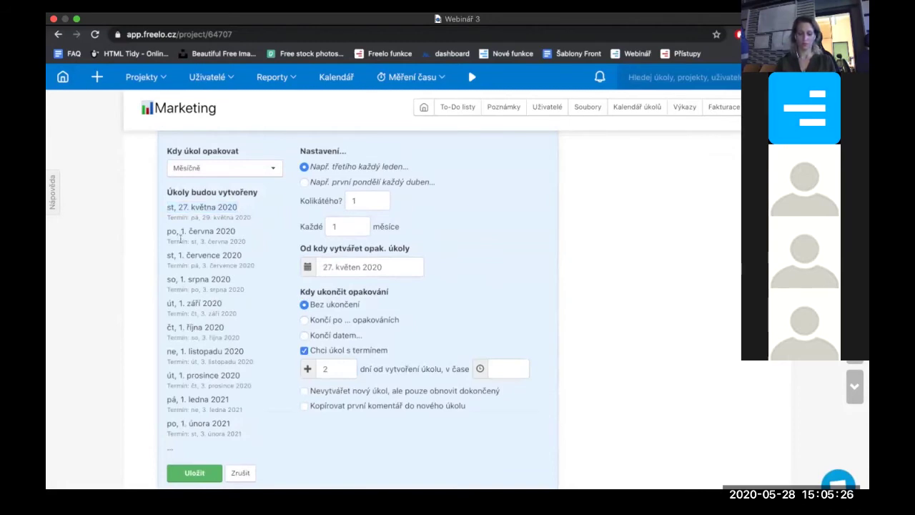
left_click_drag(180, 240, 256, 240)
left_click(256, 241)
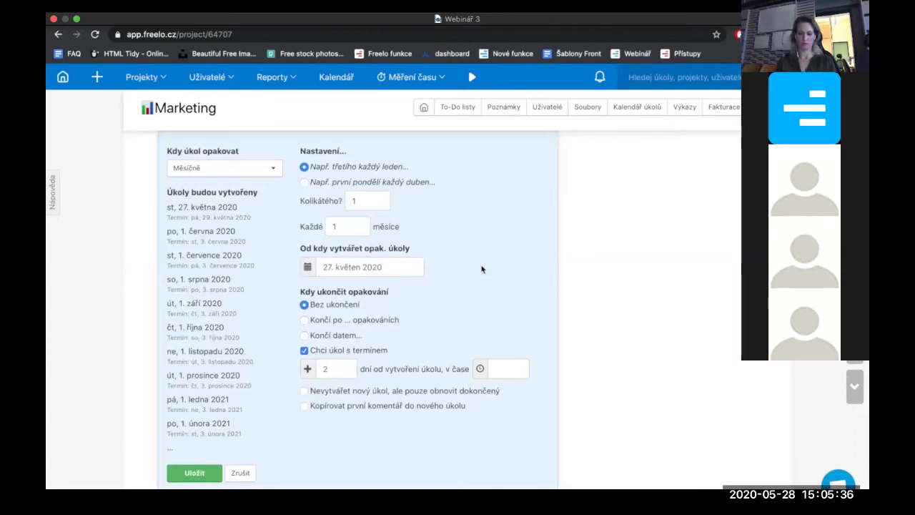
scroll(482, 269, "down", 2)
scroll(482, 269, "up", 2)
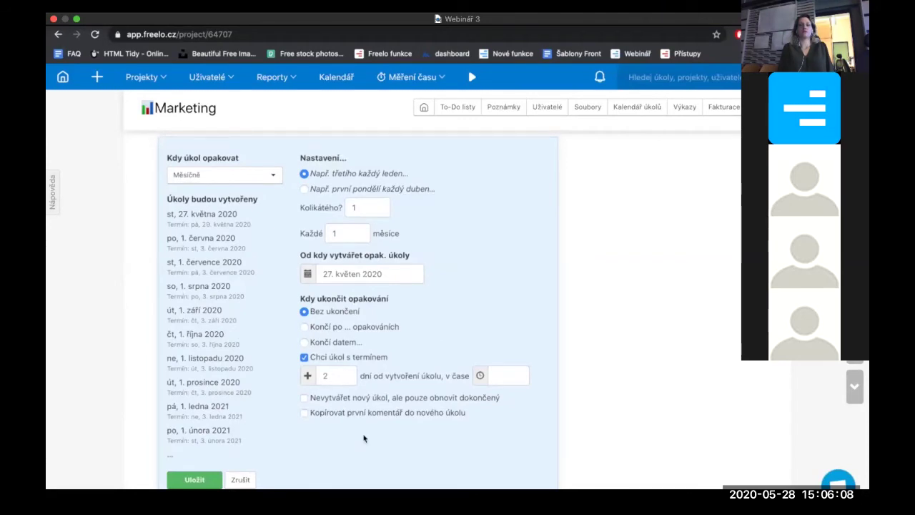
Try the option to only renew the completed task, turn it off and enable copying the first comment to the new task
left_click(305, 398)
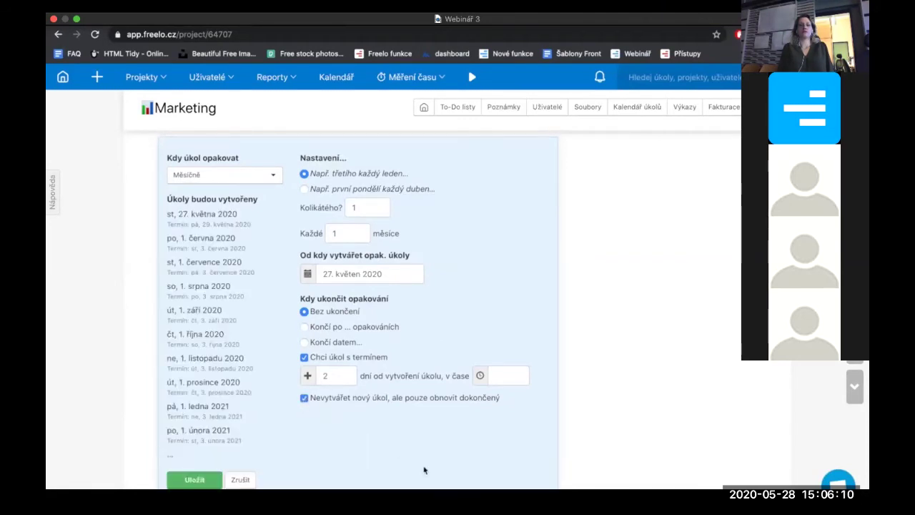
left_click(304, 398)
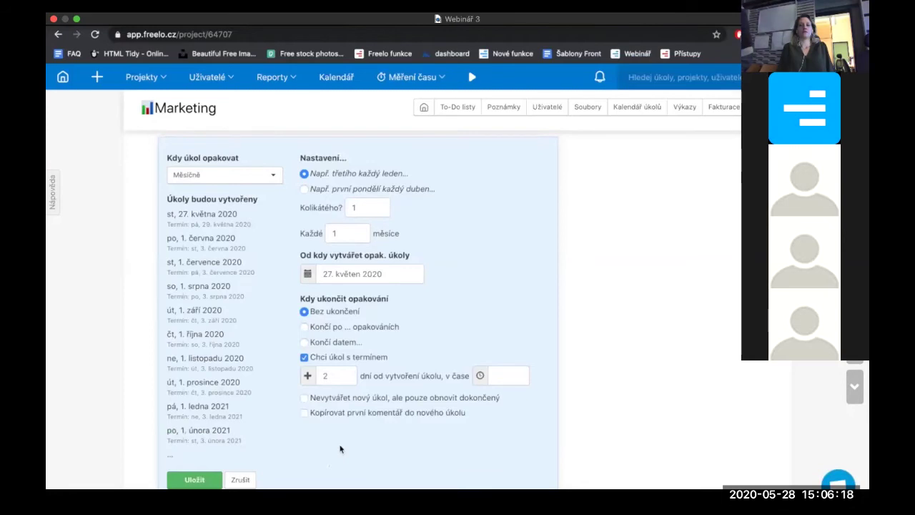
left_click(305, 414)
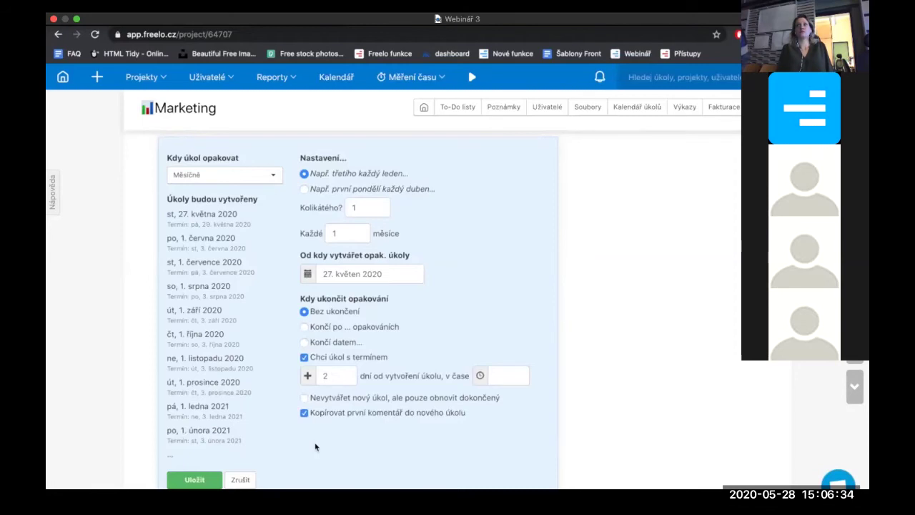
Set the repetition to renew the completed task instead of creating a new one, and save the repeat settings
scroll(320, 294, "up", 3)
scroll(238, 249, "down", 4)
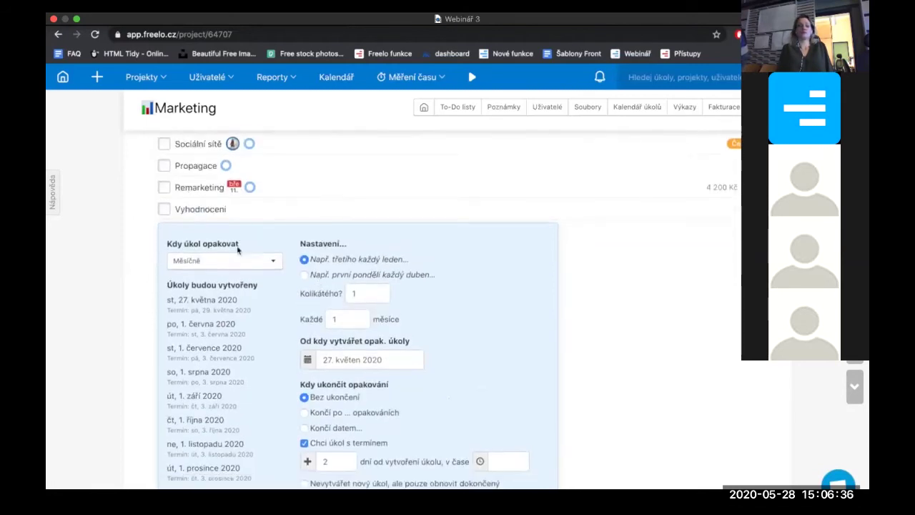
left_click(304, 353)
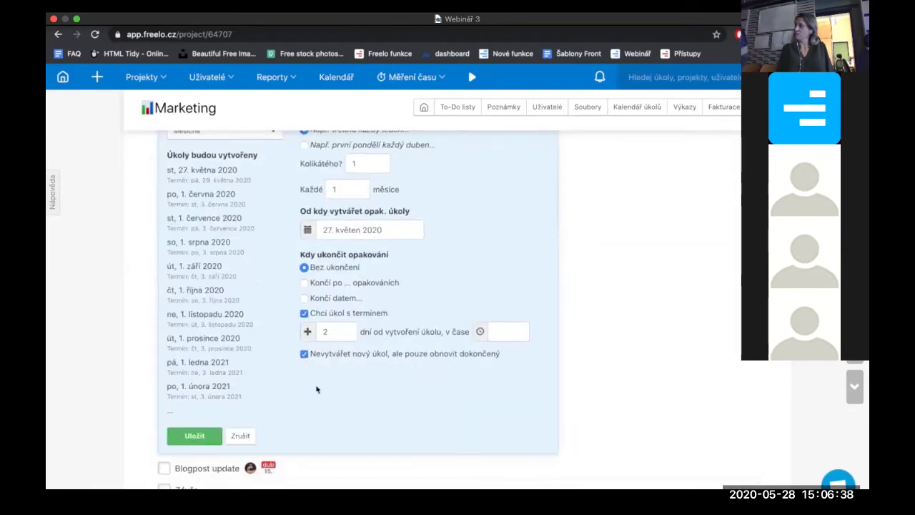
scroll(318, 389, "up", 1)
scroll(319, 393, "up", 1)
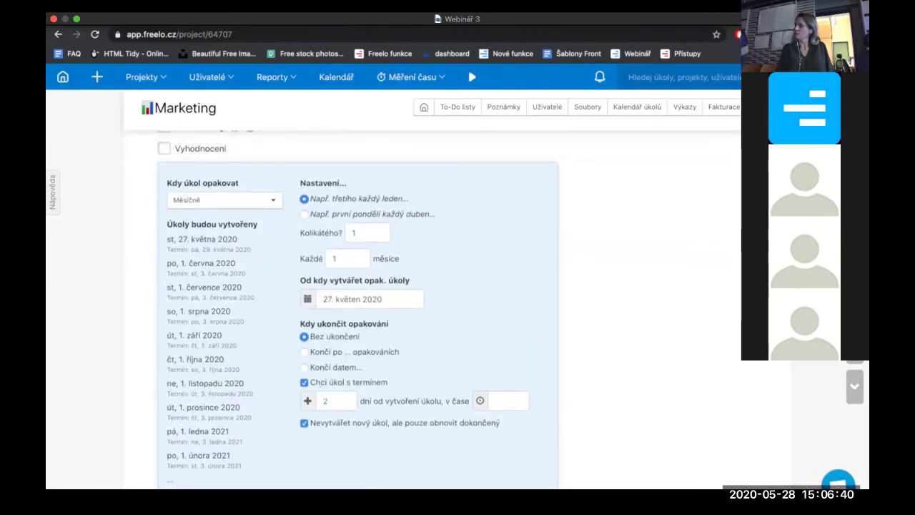
key("Return")
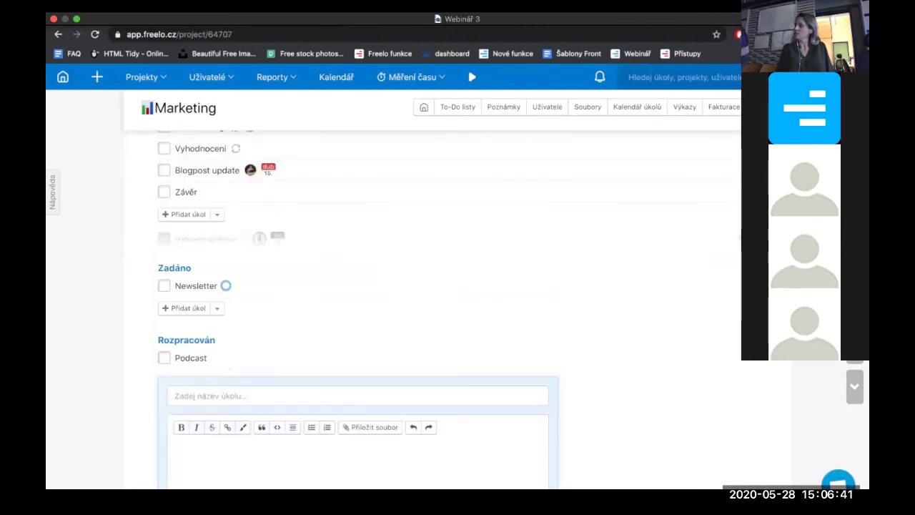
Open the Vyhodnocení task and save a 1-hour work report on it at 200 Kč
left_click(195, 148)
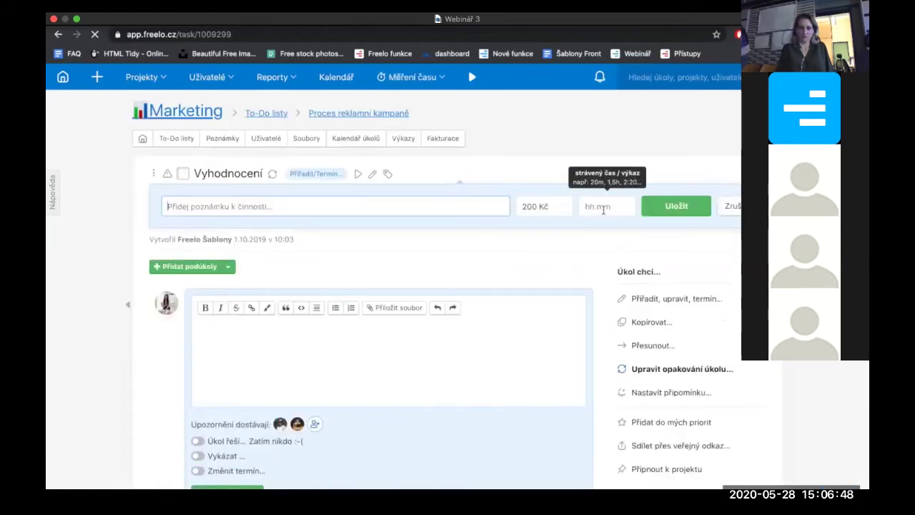
left_click(603, 206)
type("1")
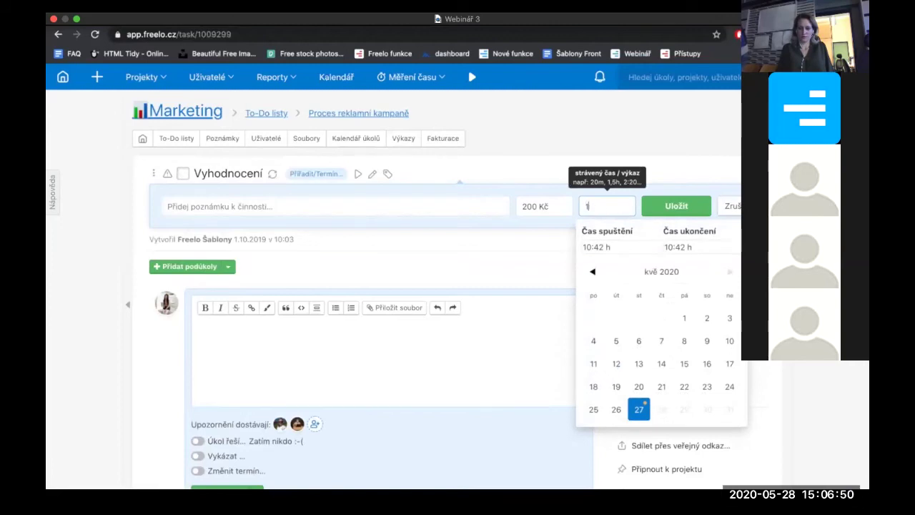
left_click(672, 206)
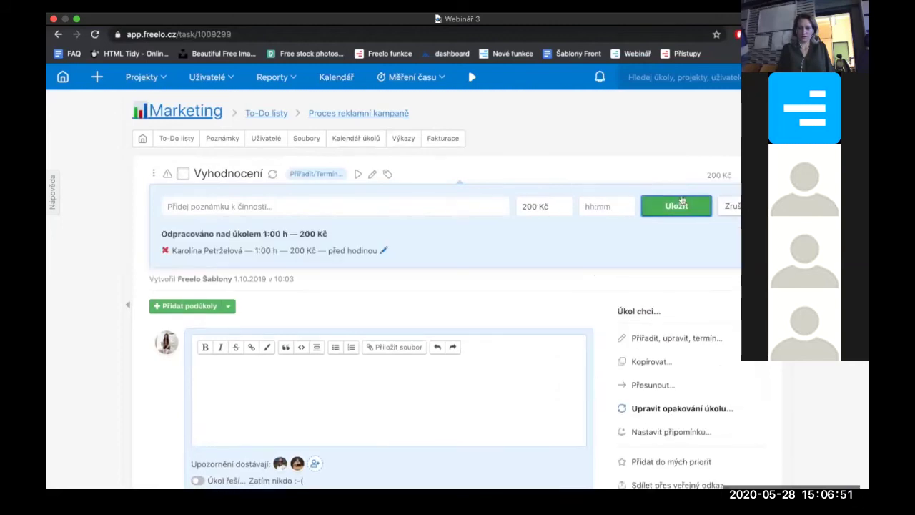
Mark the Vyhodnocení task done and reopen it, and save a second work report with 30 min entered, dated 29 April 2020
left_click(183, 174)
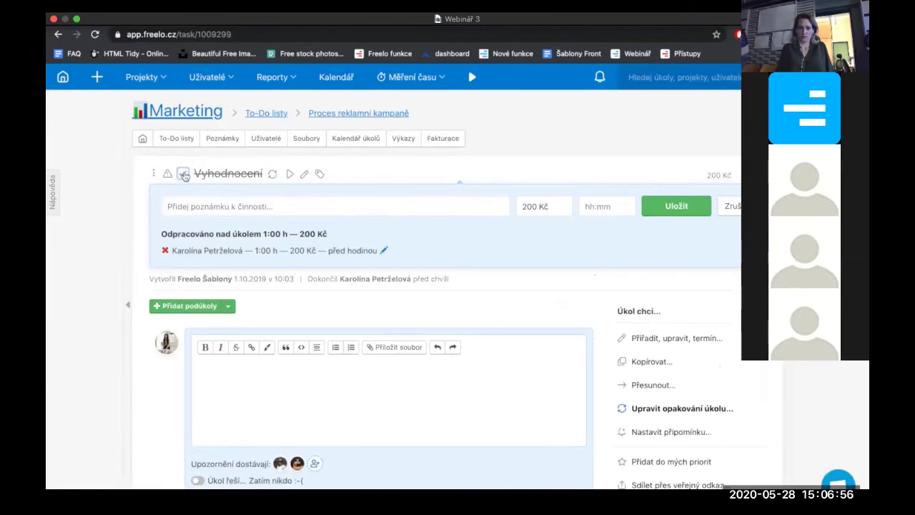
left_click(183, 174)
left_click(606, 205)
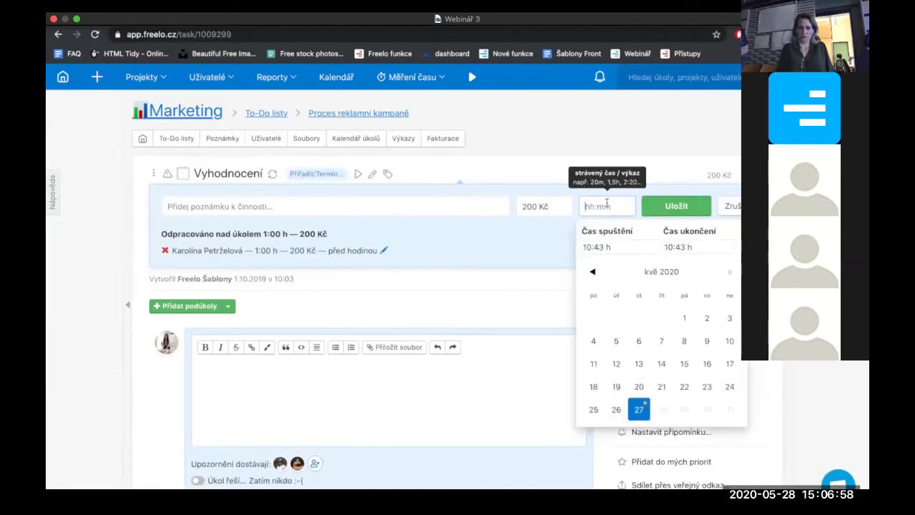
left_click(592, 272)
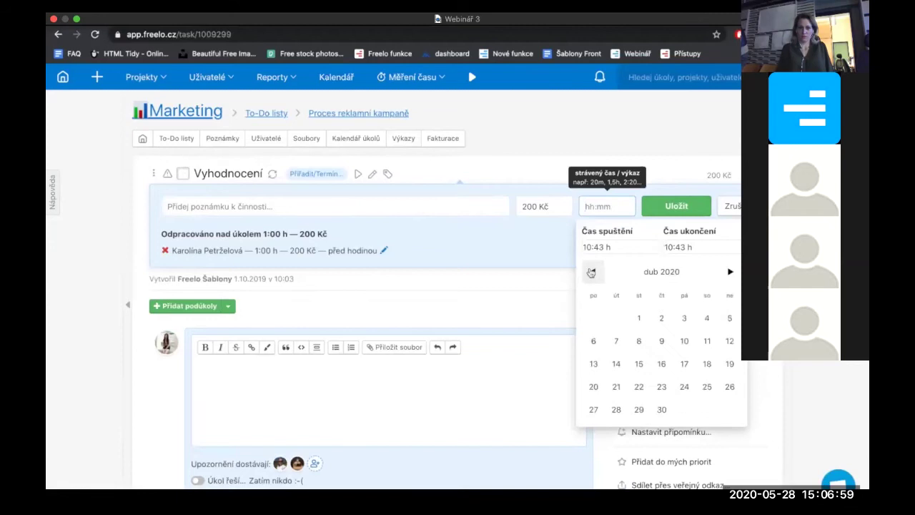
left_click(639, 410)
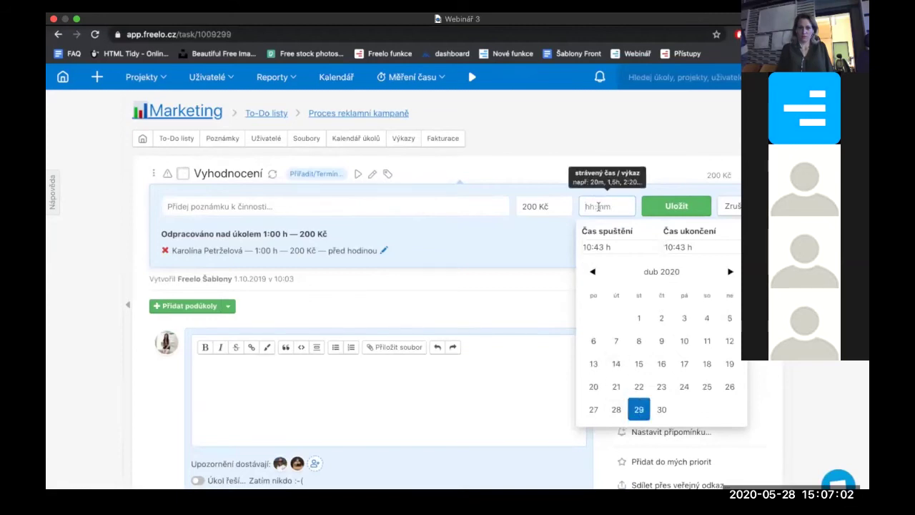
type("30min")
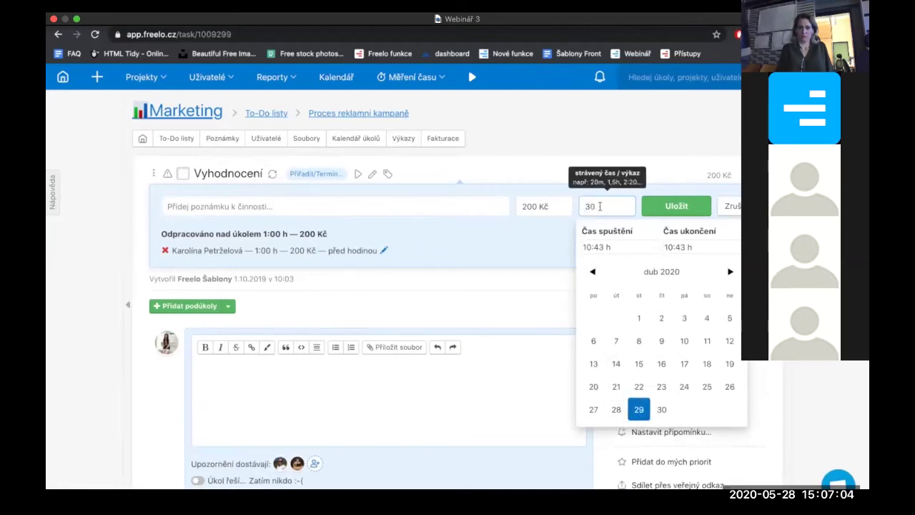
left_click(661, 207)
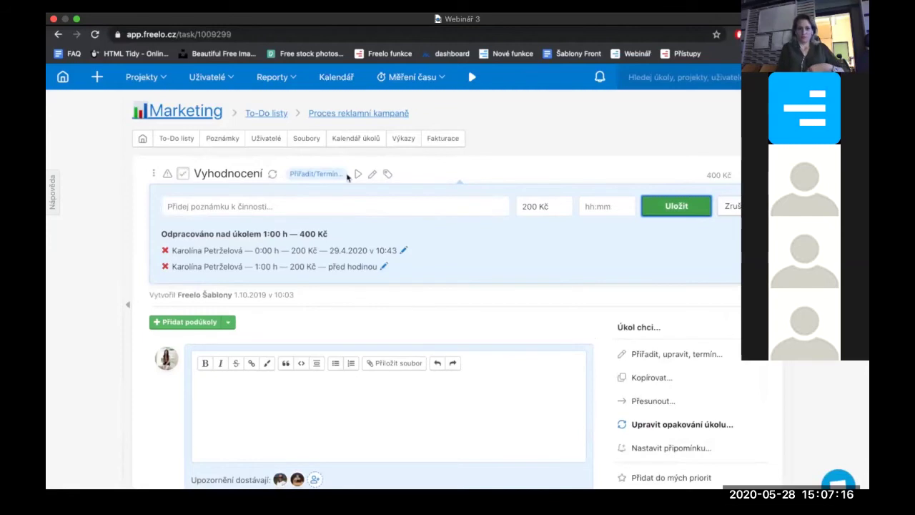
Open the Porady project from the list of own projects
left_click(159, 78)
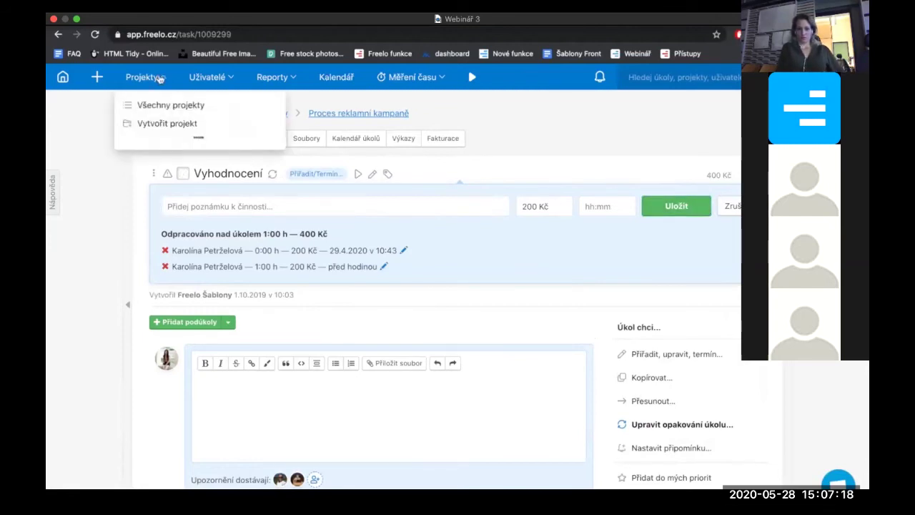
scroll(195, 212, "down", 1)
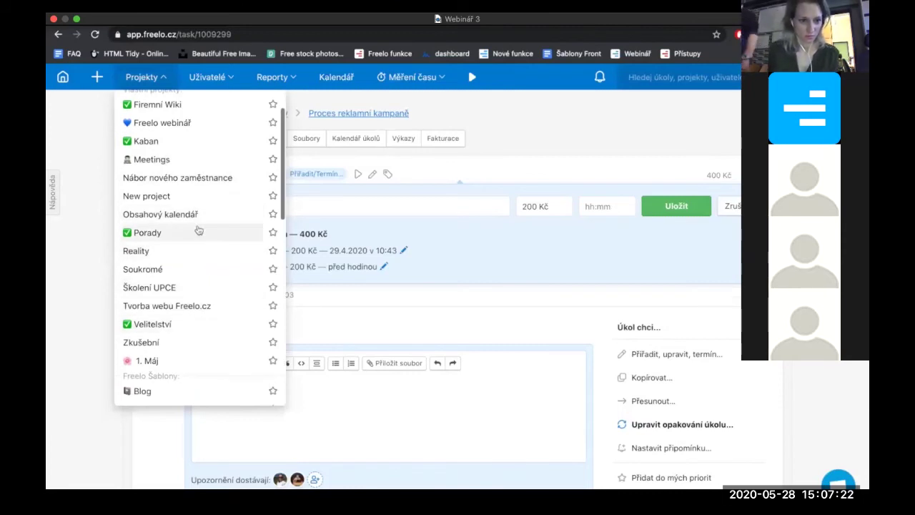
left_click(197, 235)
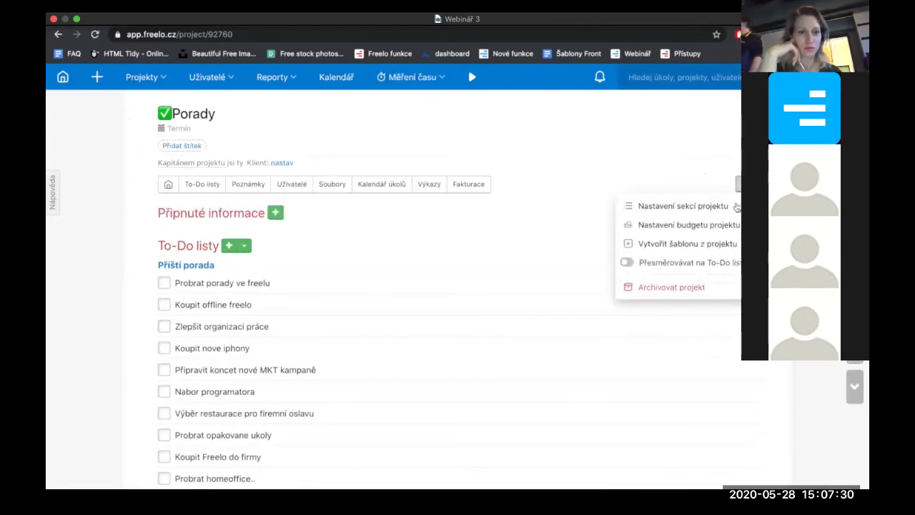
Set the Porady project budget to 20000 CZK with a time fund of 40 hours and save it
left_click(722, 228)
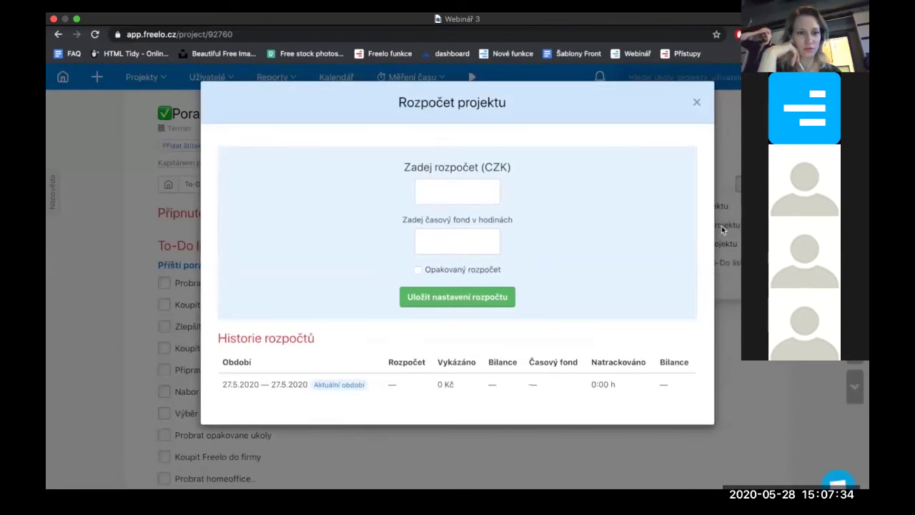
left_click(484, 200)
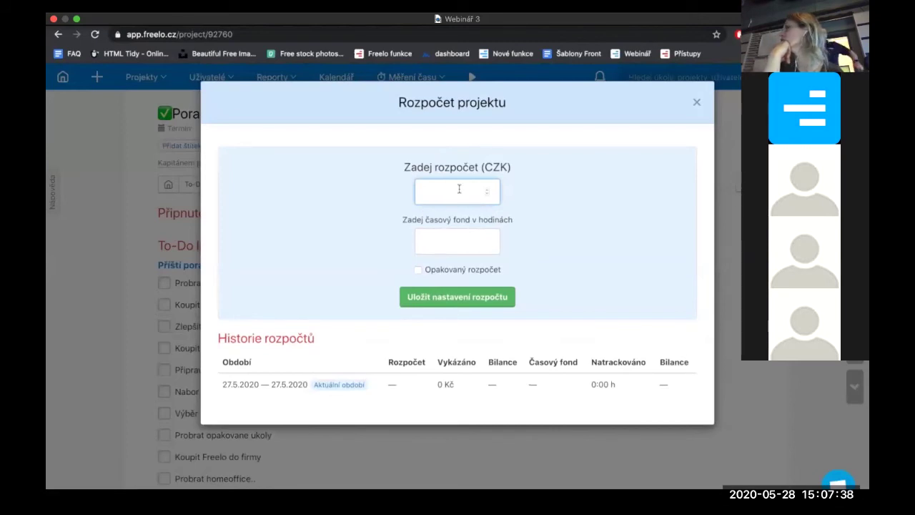
type("20000")
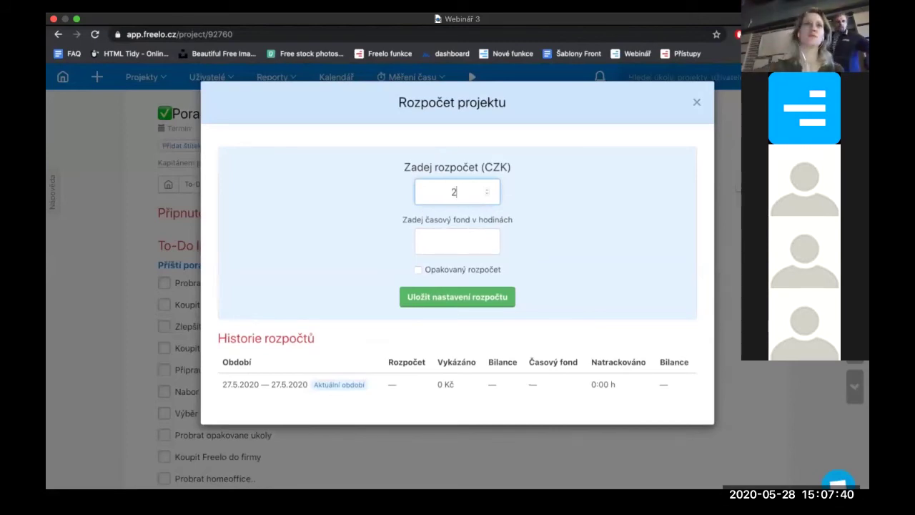
left_click(459, 238)
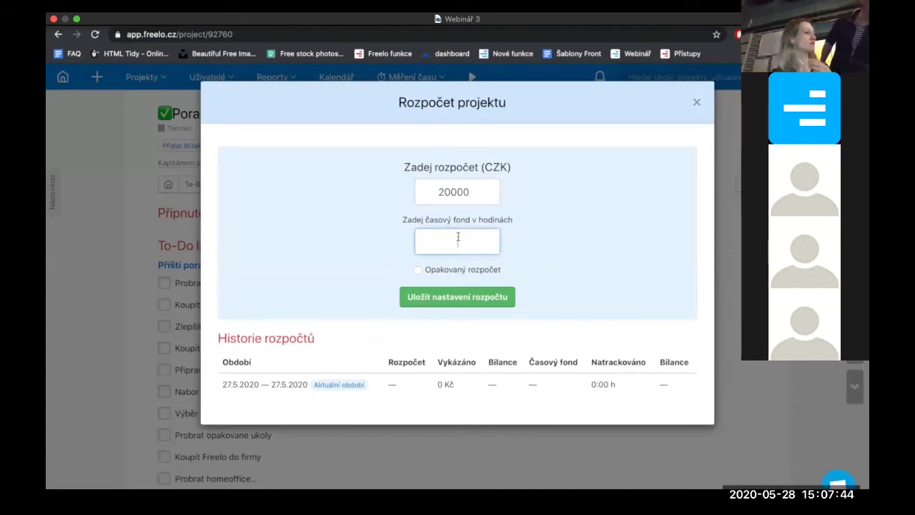
type("40")
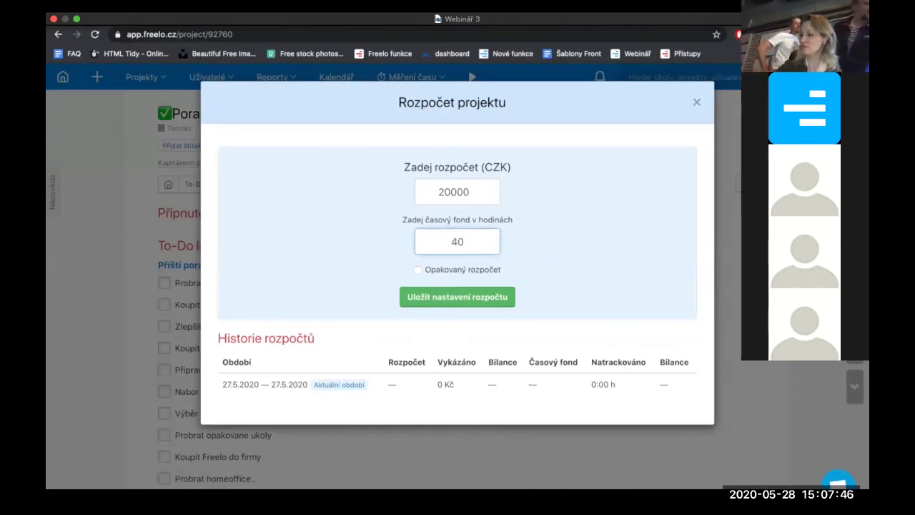
left_click(476, 296)
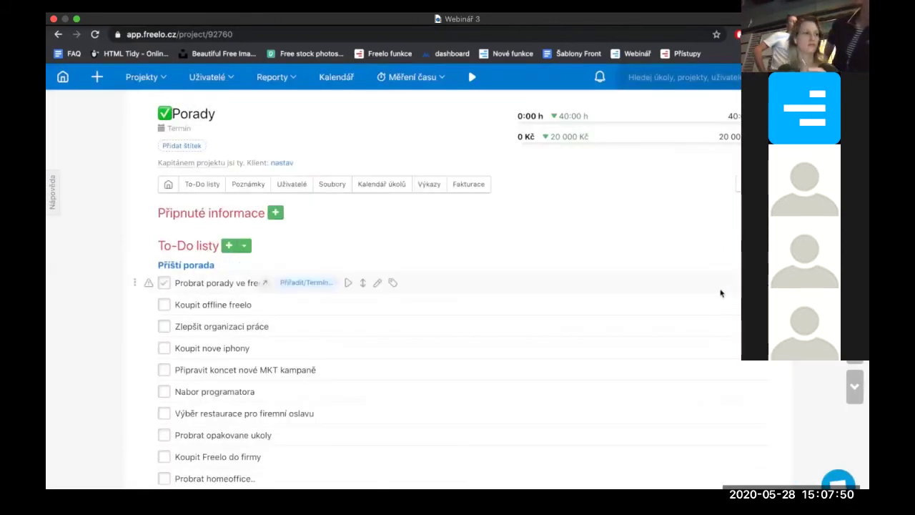
Start and stop time tracking on Probrat porady ve freelu, and save a 3-hour work report at 200 Kč on Koupit offline freelo
left_click(348, 283)
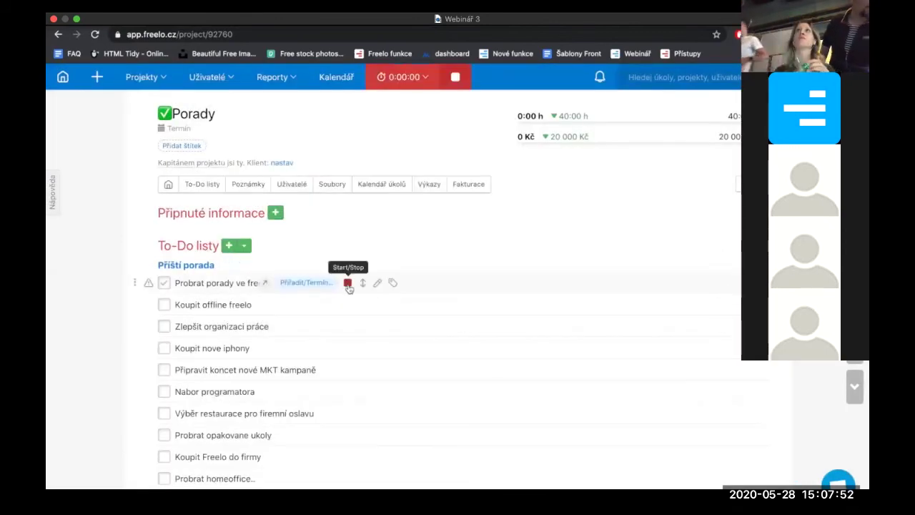
left_click(349, 283)
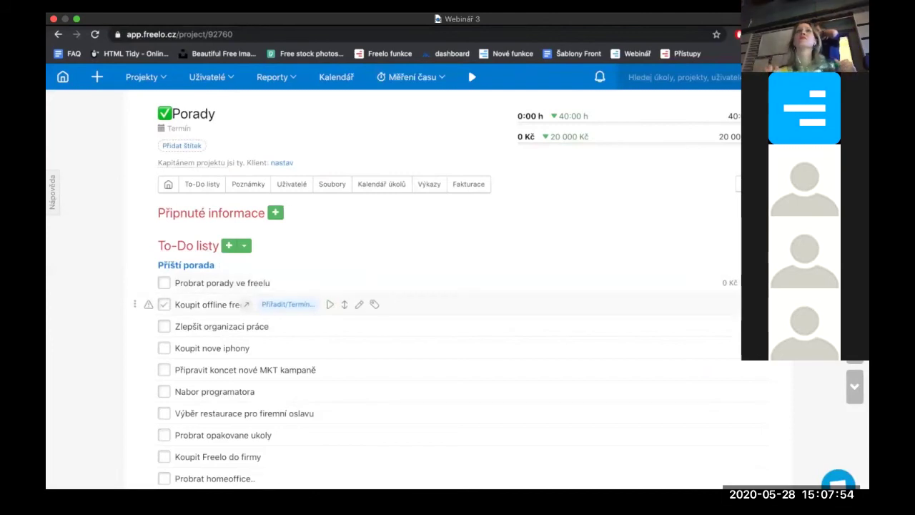
left_click(587, 340)
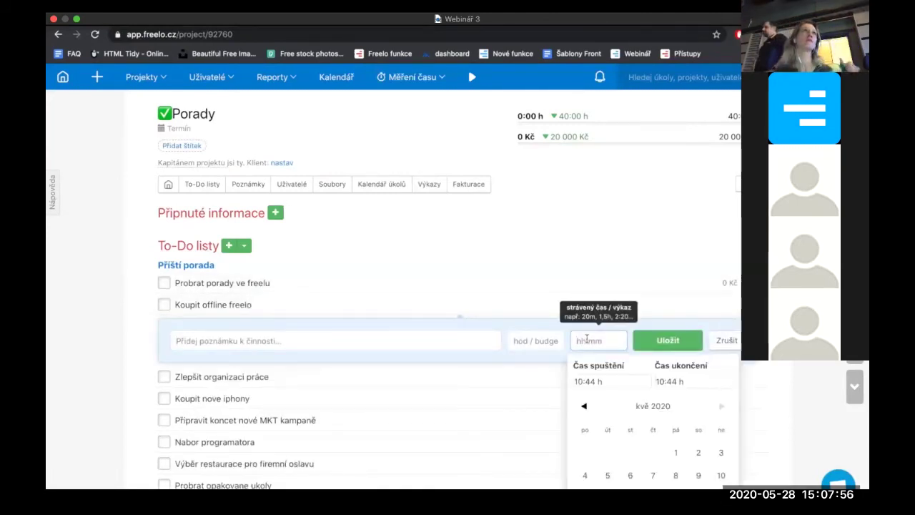
type("3h")
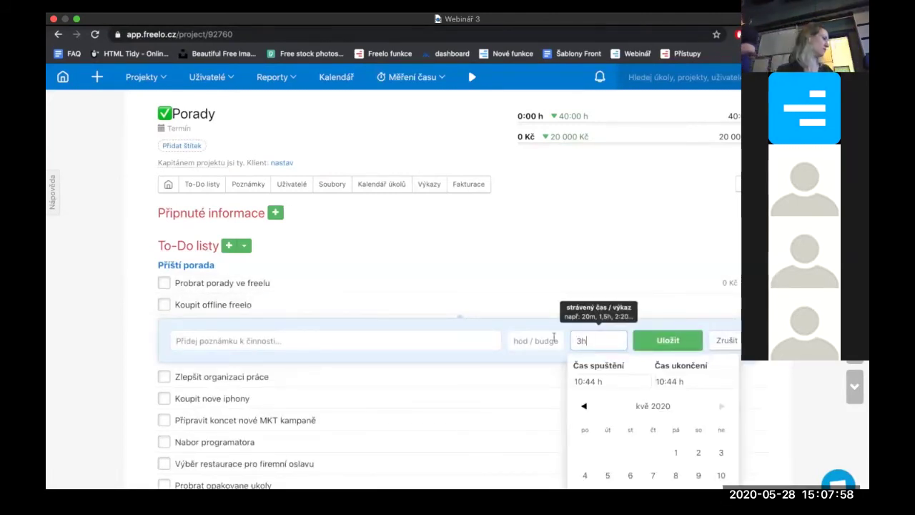
left_click(535, 342)
type("200")
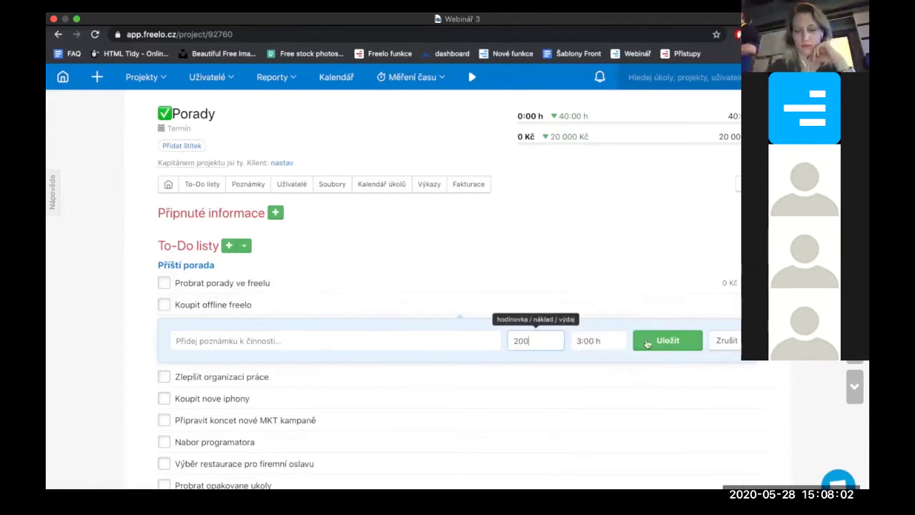
left_click(668, 341)
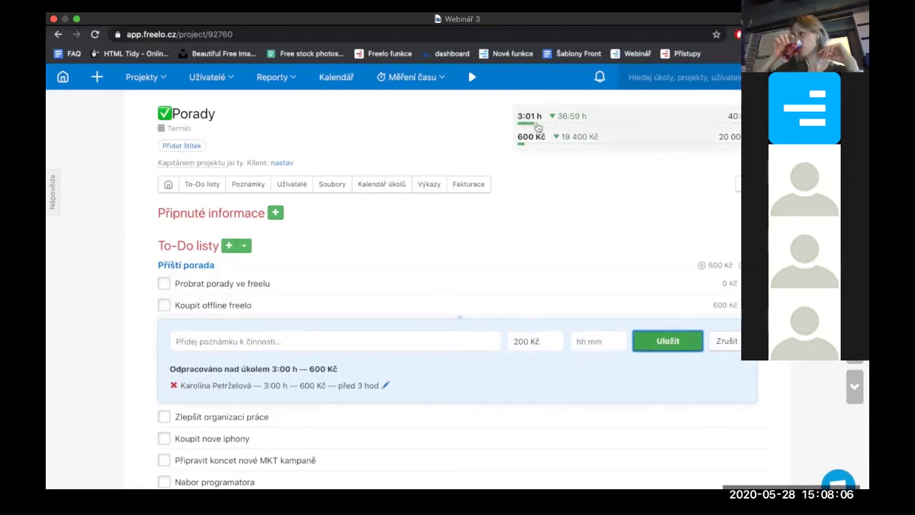
Save a second work report of 50 hours at 200 Kč on the Koupit offline freelo task
left_click(596, 341)
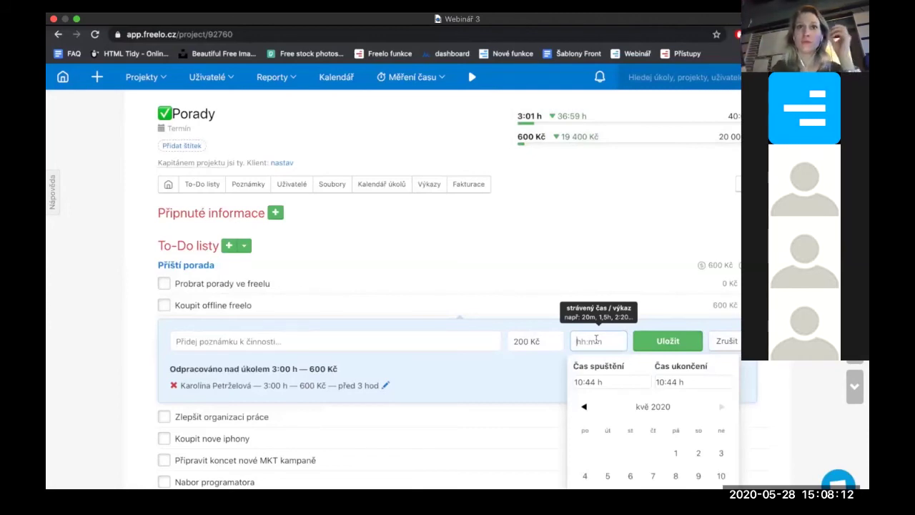
type("50h")
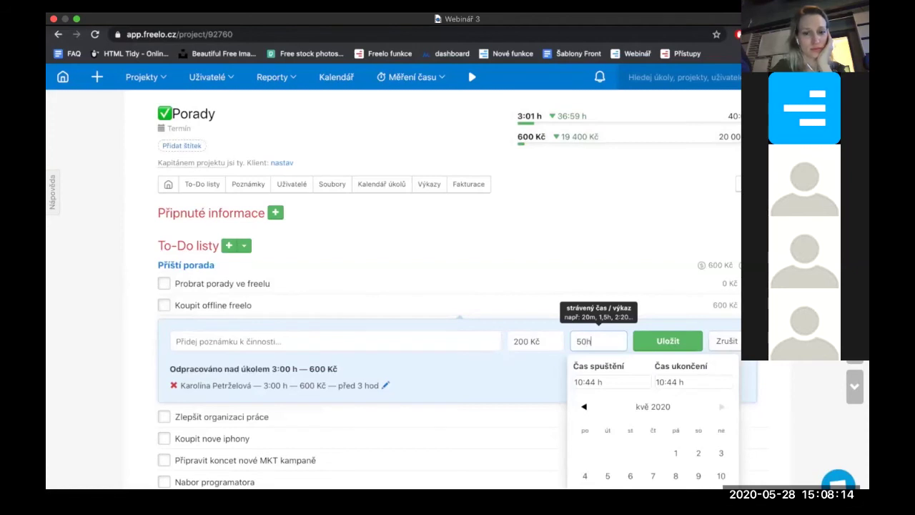
left_click(655, 342)
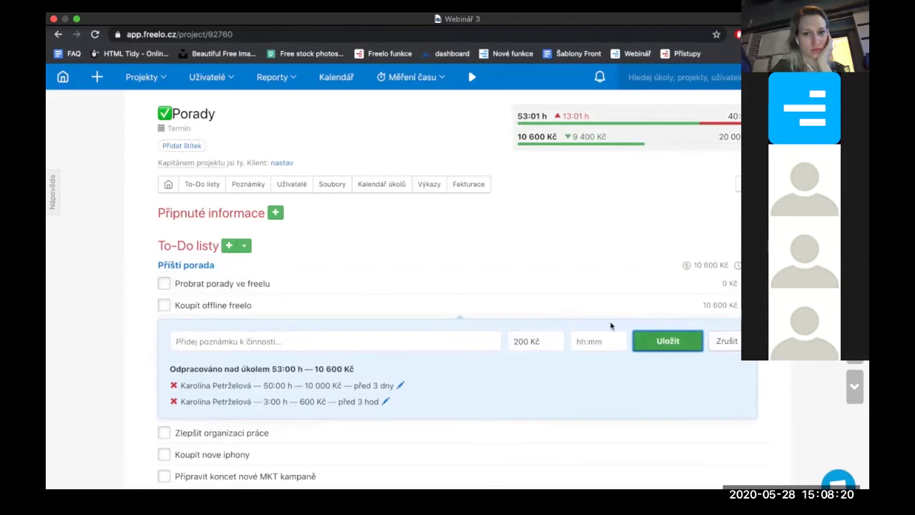
Examine the hours and cost of the work reports saved on Koupit offline freelo, and close the report form
scroll(610, 326, "down", 2)
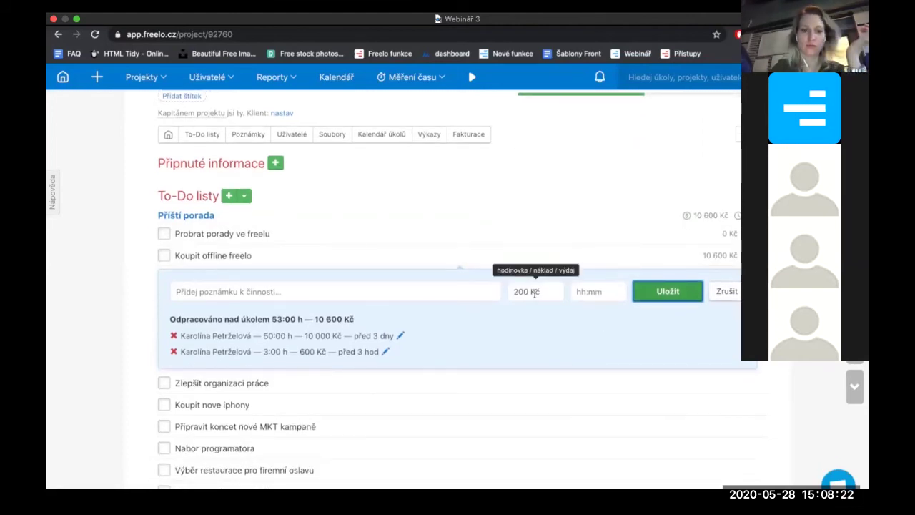
left_click(587, 295)
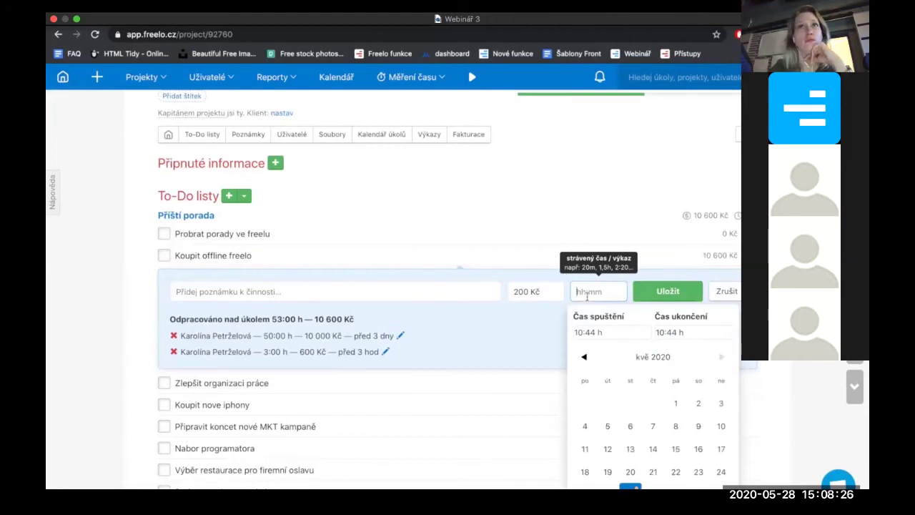
scroll(484, 333, "down", 1)
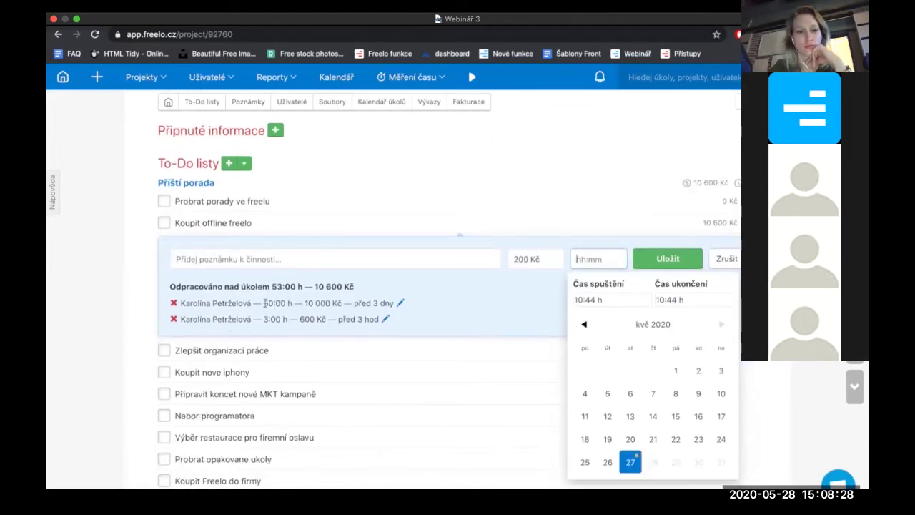
left_click_drag(264, 303, 337, 302)
left_click(300, 303)
left_click(336, 301)
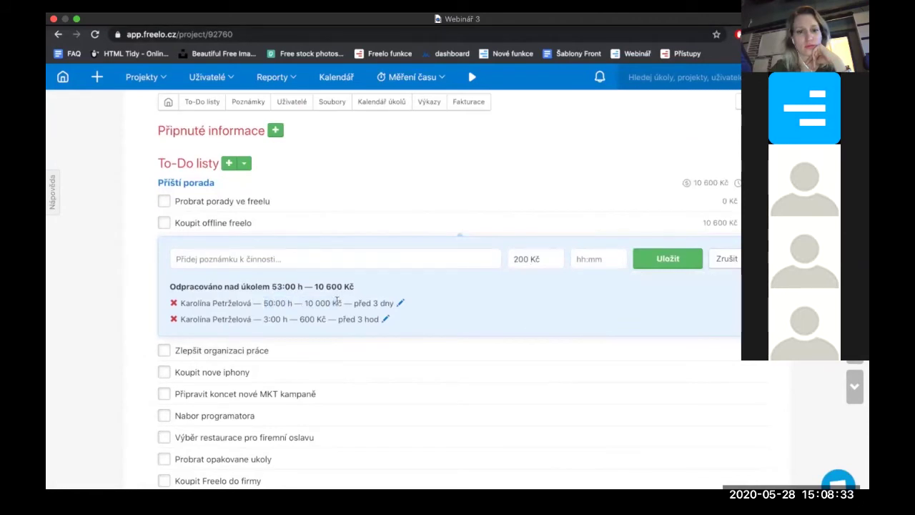
left_click(726, 258)
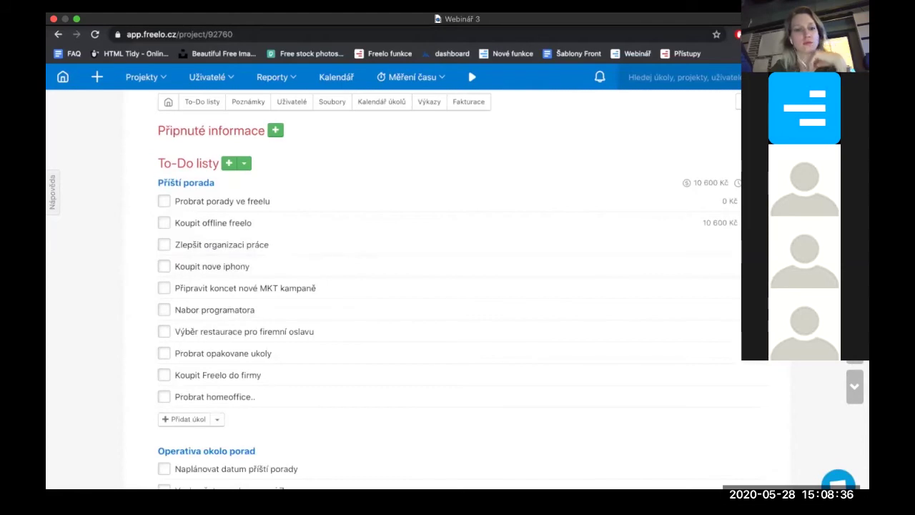
Set the budget of the Příští porada to-do list to 5000 Kč and save the list
scroll(394, 286, "up", 3)
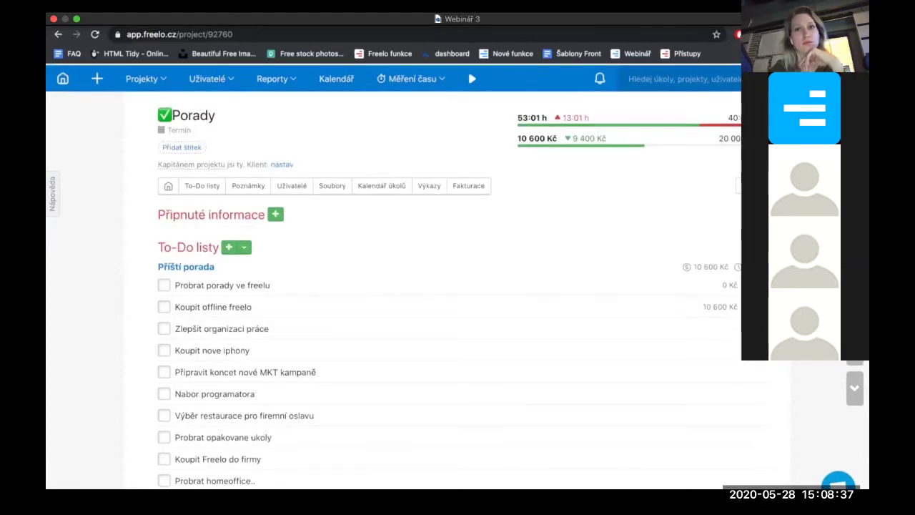
left_click(236, 267)
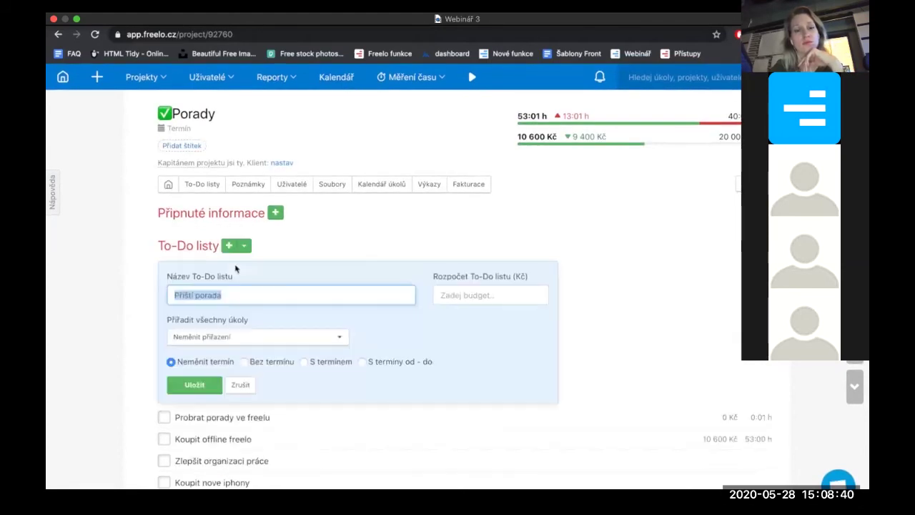
left_click(475, 295)
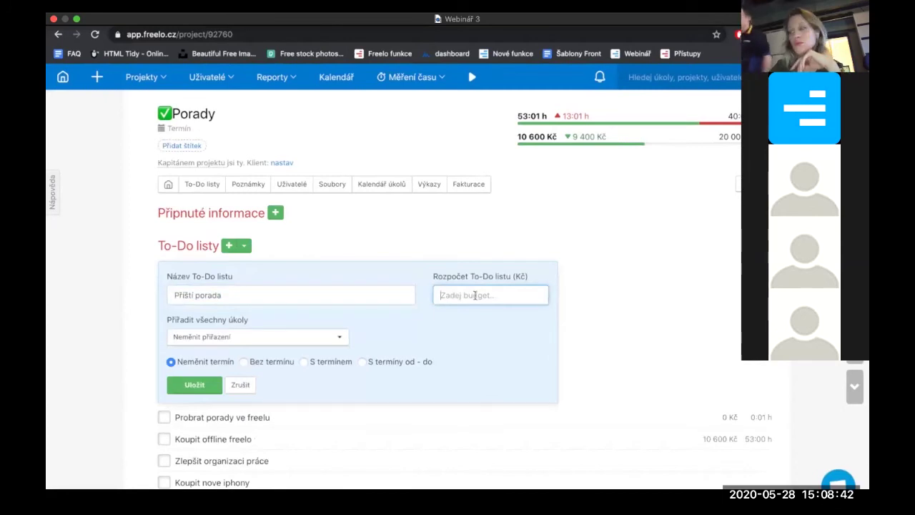
type("5")
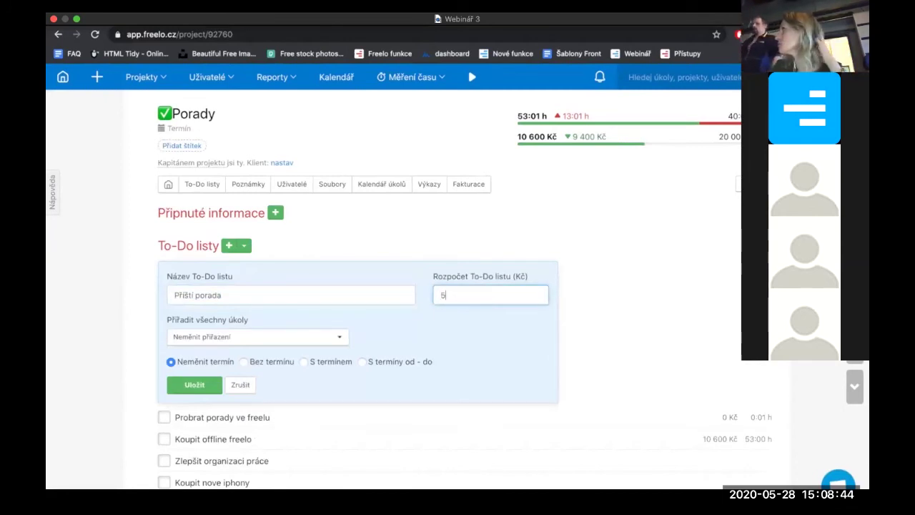
type("000")
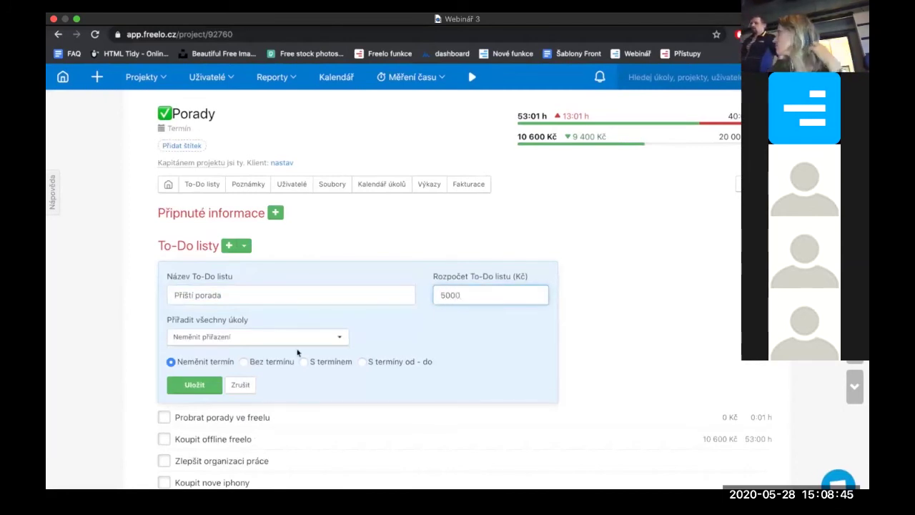
left_click(200, 384)
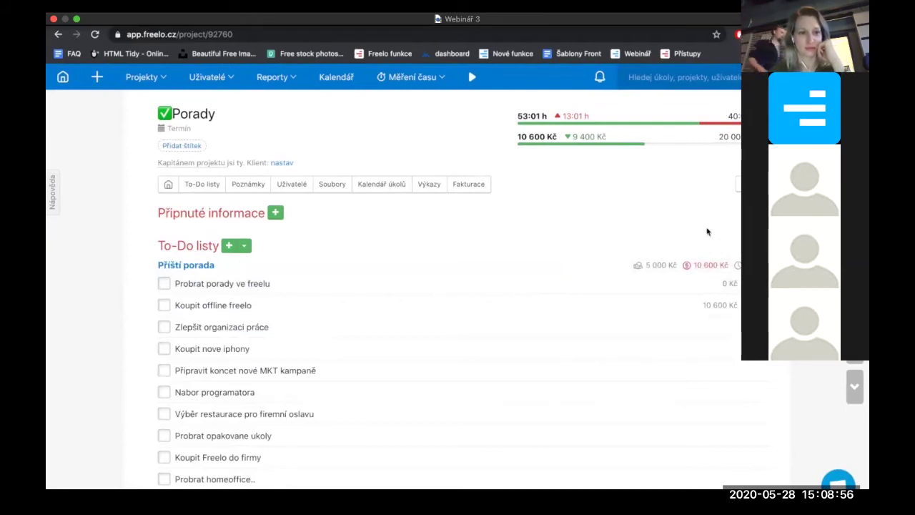
Reset the Porady project budget manually and confirm the reset
left_click(742, 183)
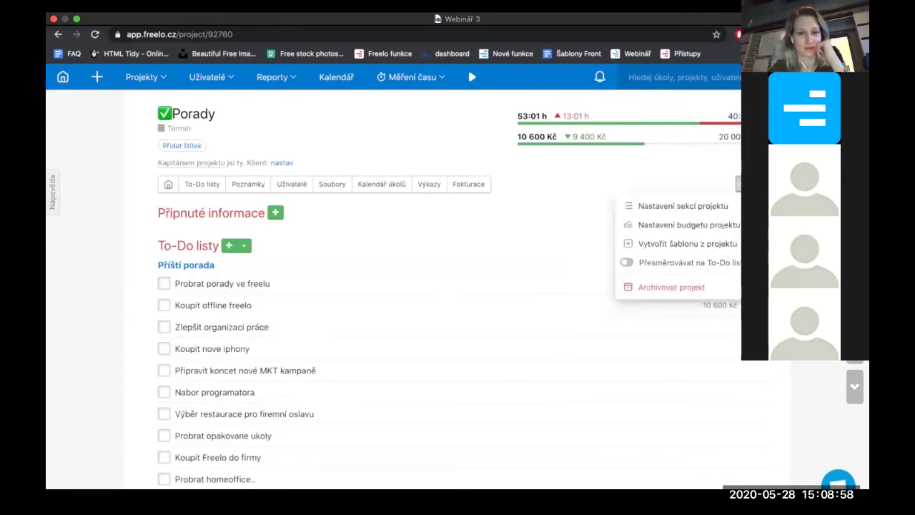
left_click(708, 230)
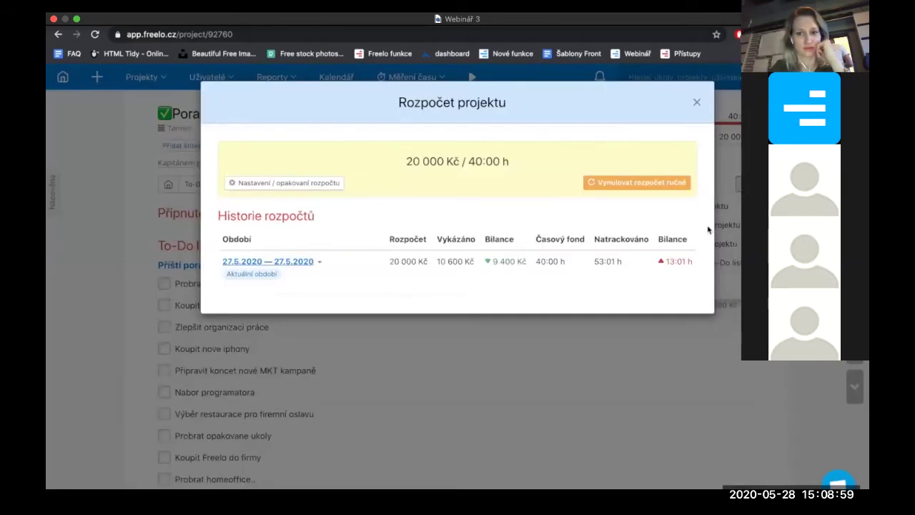
left_click(603, 185)
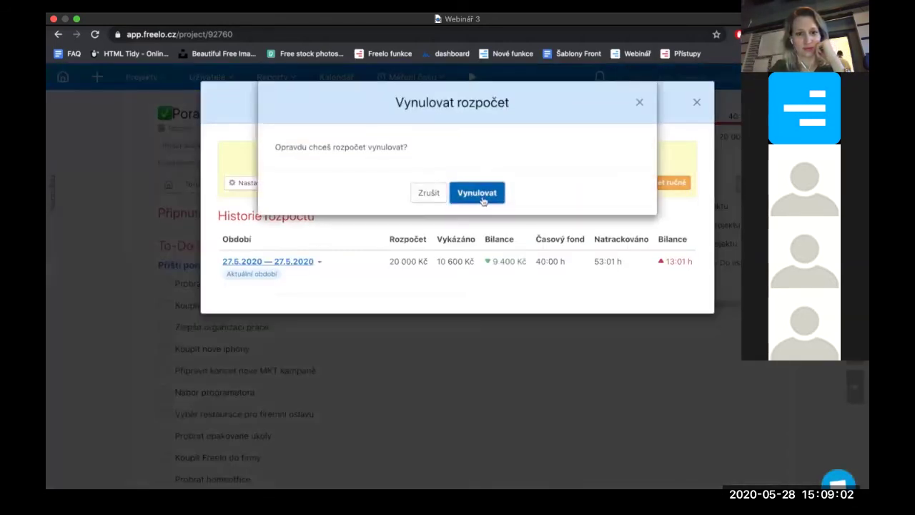
left_click(484, 202)
Make the Porady project budget recurring, reset on day 1 of the month every 1 month, save the settings and close the budget dialog
left_click(262, 184)
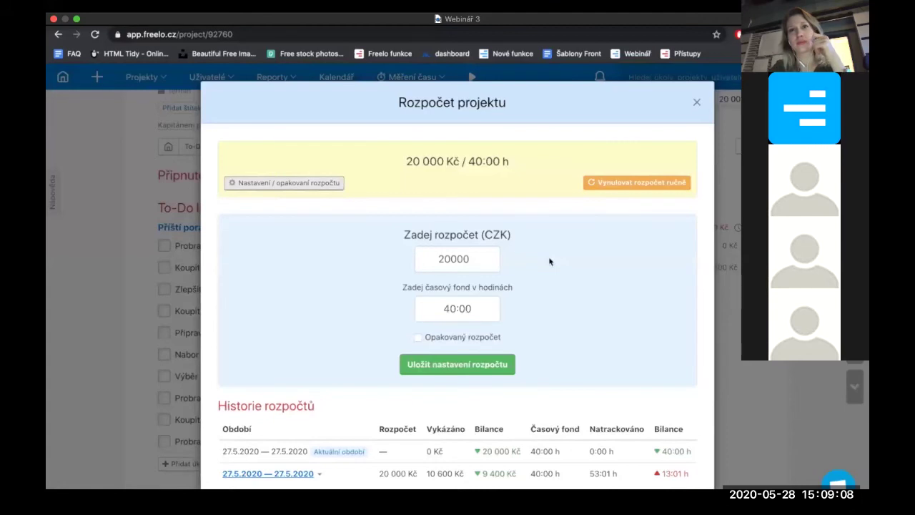
left_click(419, 337)
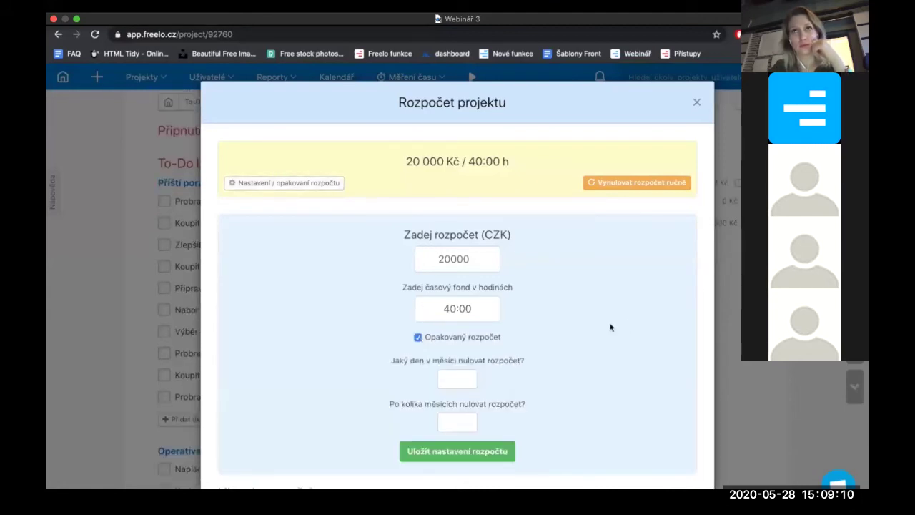
left_click(466, 377)
left_click(466, 420)
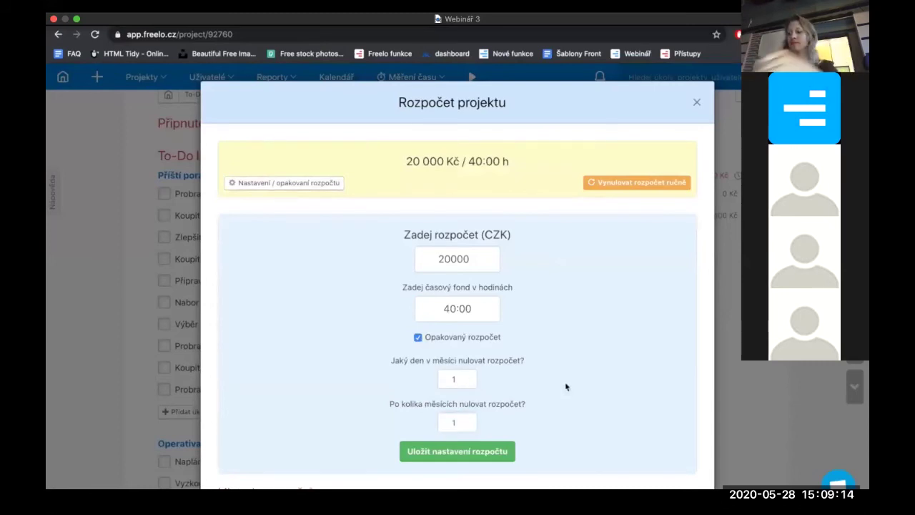
left_click(488, 452)
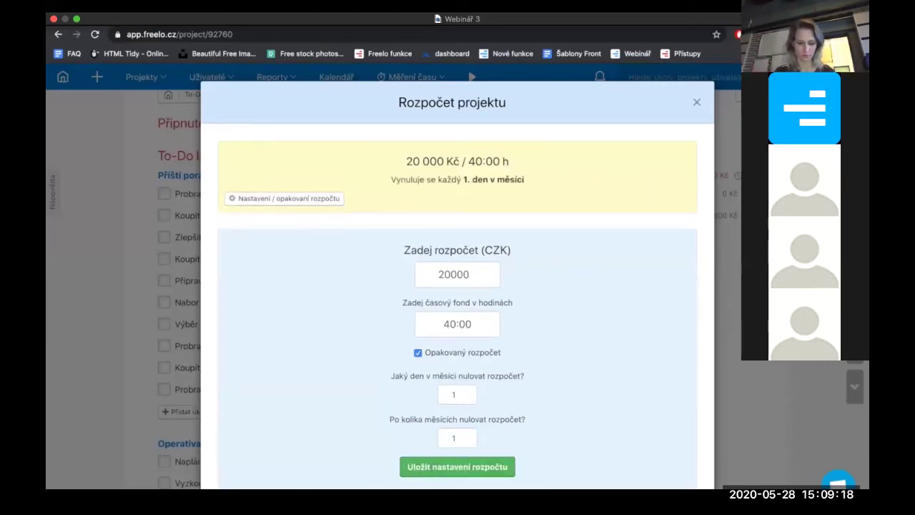
key("Escape")
scroll(458, 286, "up", 3)
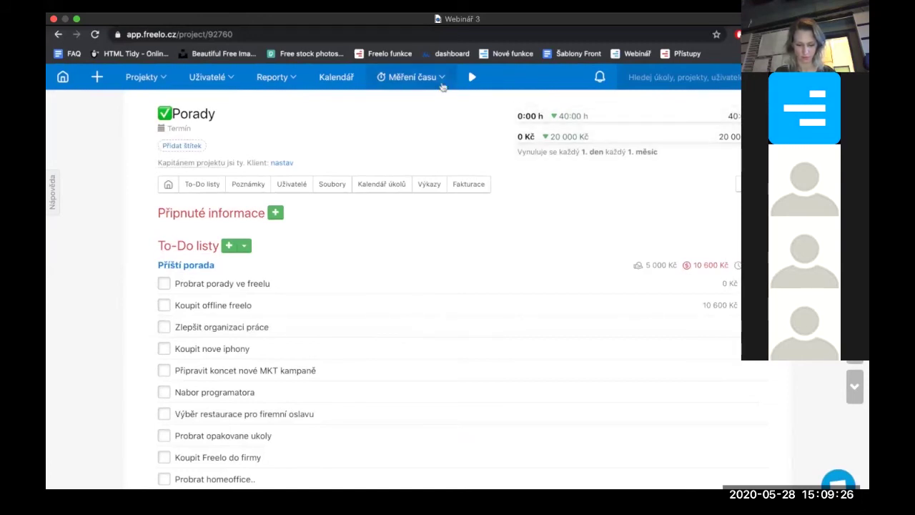
Open the time tracking overview and examine the logged work entries from today and earlier days
left_click(411, 76)
left_click(439, 104)
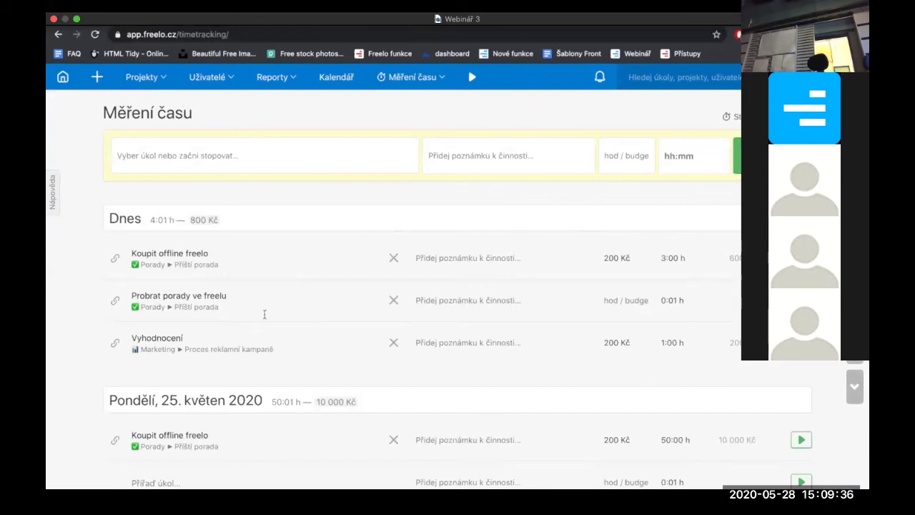
scroll(265, 315, "down", 5)
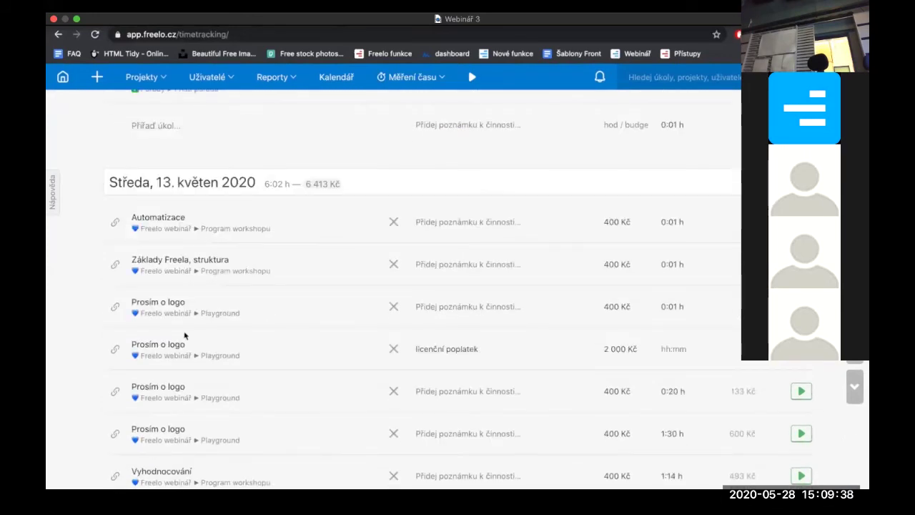
scroll(192, 415, "down", 6)
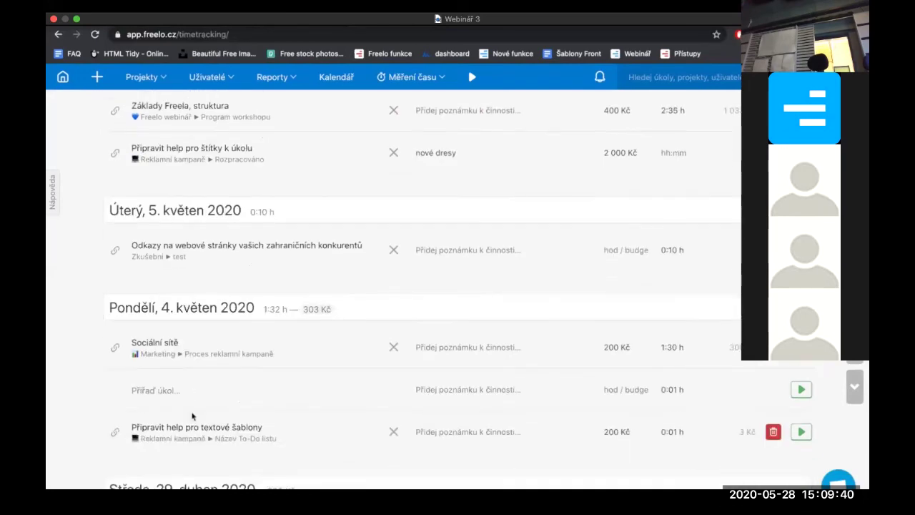
scroll(191, 414, "down", 1)
scroll(191, 415, "up", 12)
scroll(438, 392, "down", 1)
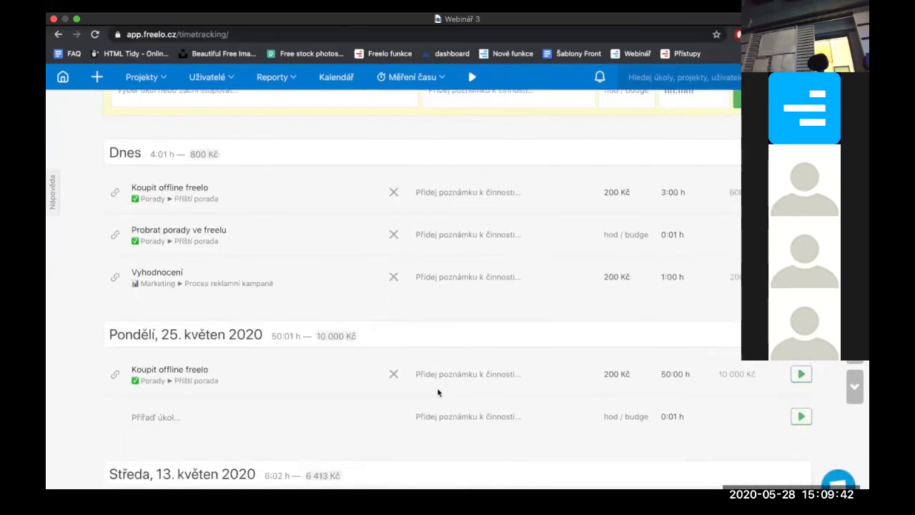
Assign the Social Media task from Blog content to the unassigned time entry of Monday 25 May 2020
scroll(439, 392, "down", 2)
left_click(161, 280)
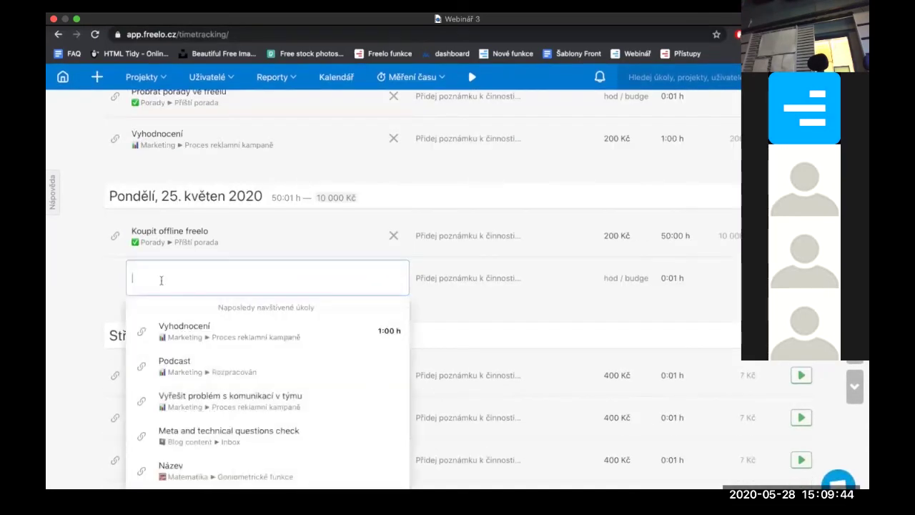
scroll(263, 265, "down", 1)
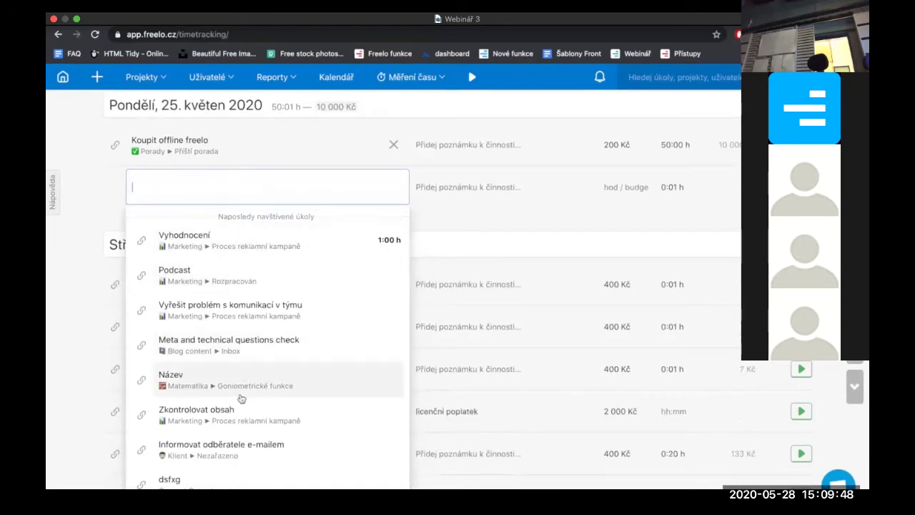
scroll(241, 399, "down", 1)
scroll(241, 398, "up", 1)
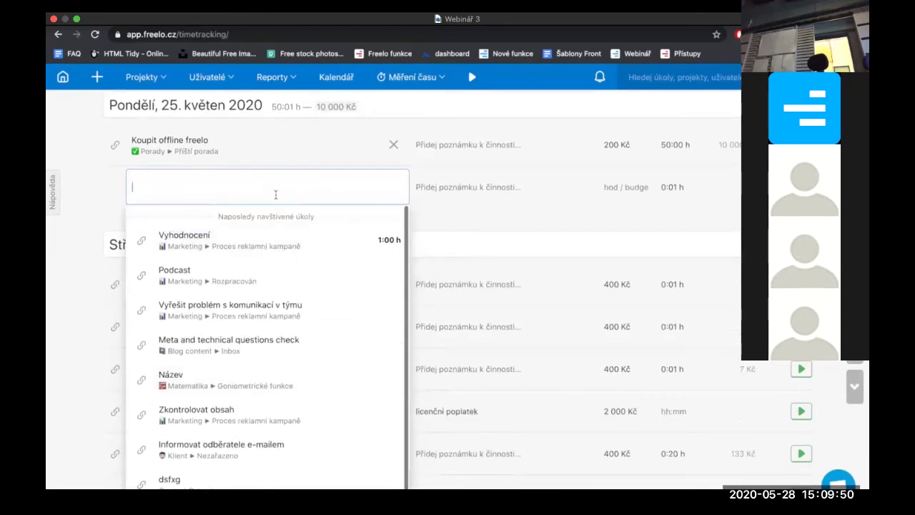
type("socia")
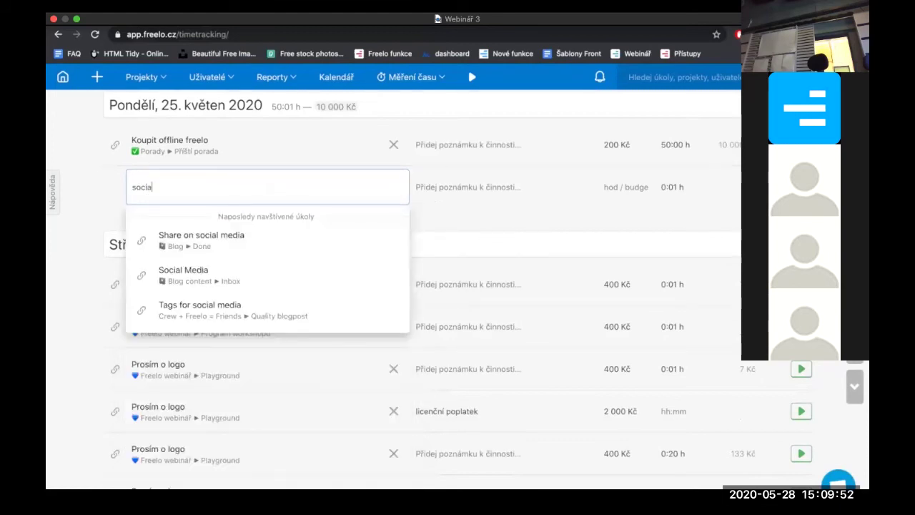
left_click(200, 270)
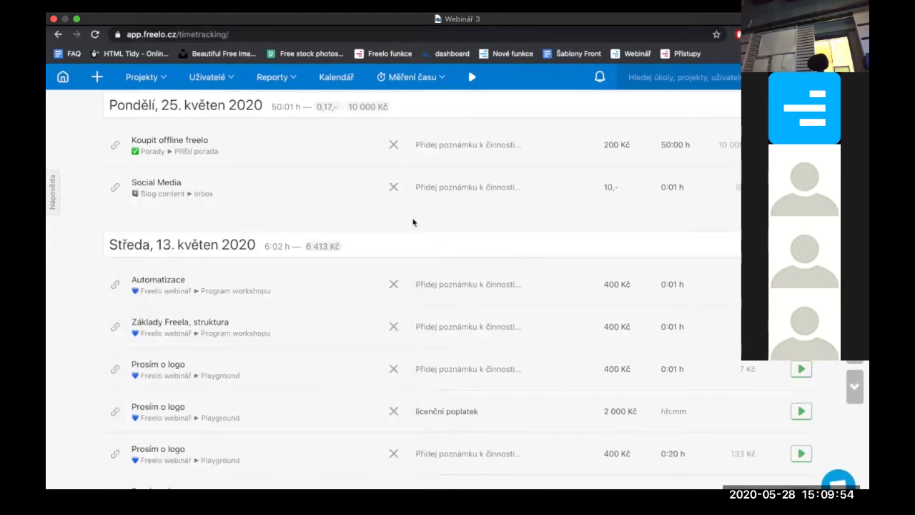
Open the tracked time of the Social Media entry to view its start time and date options
scroll(476, 211, "up", 2)
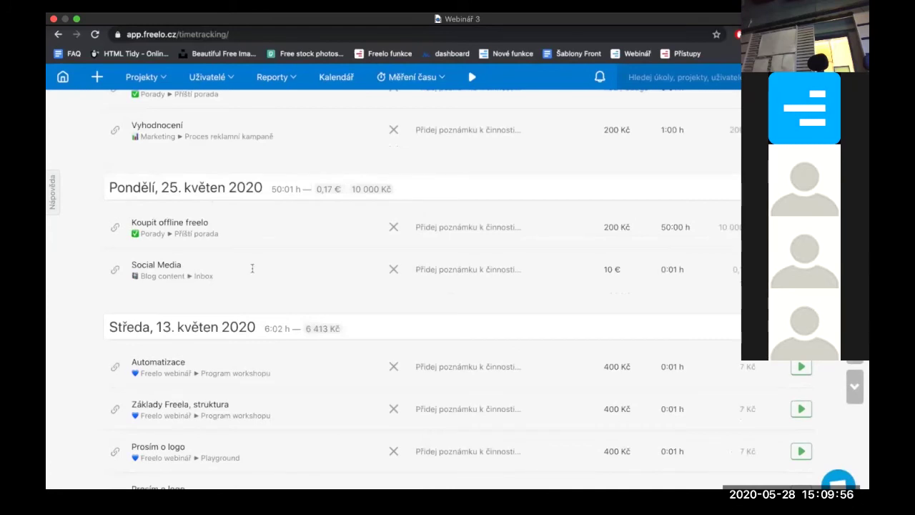
left_click(678, 269)
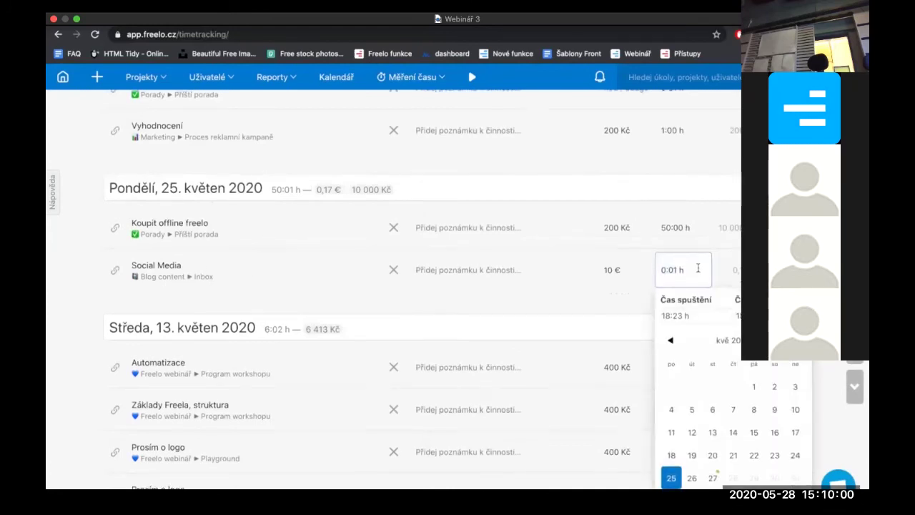
scroll(400, 321, "up", 5)
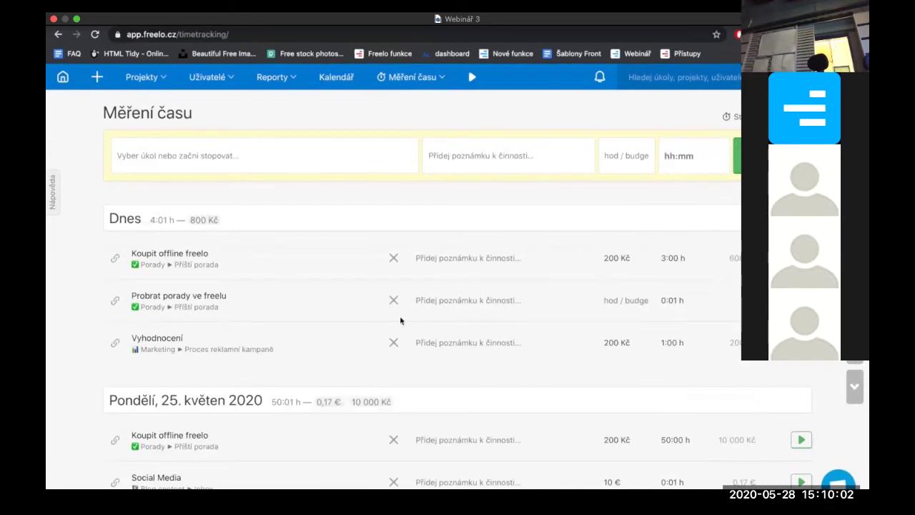
Open the Výkazy report and filter it to the work reported by one colleague
left_click(285, 79)
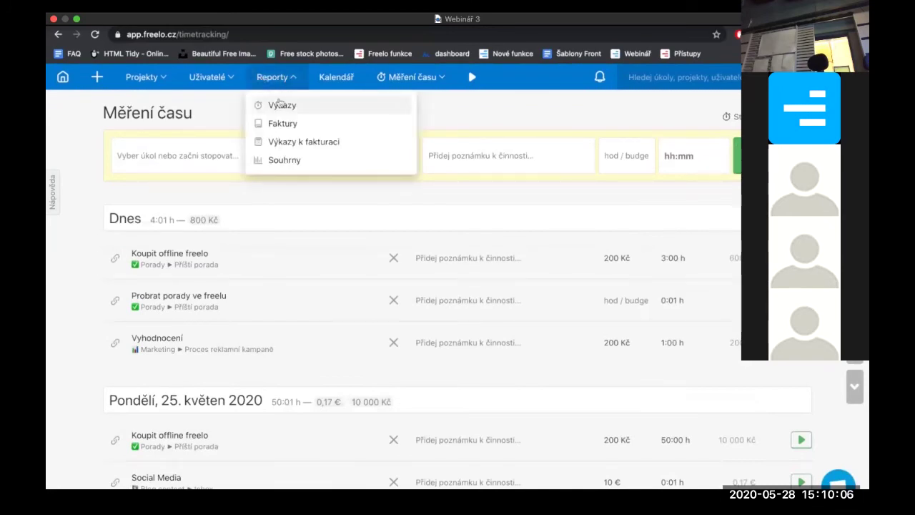
left_click(283, 106)
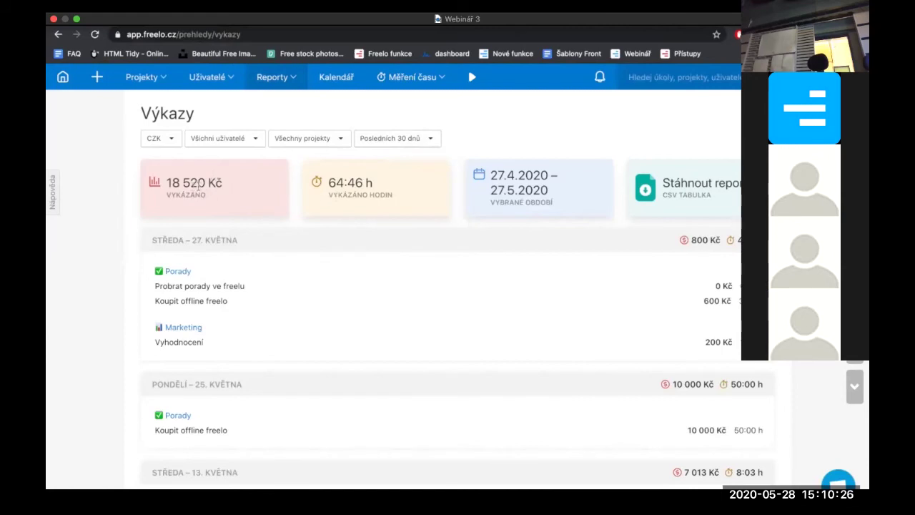
left_click(255, 138)
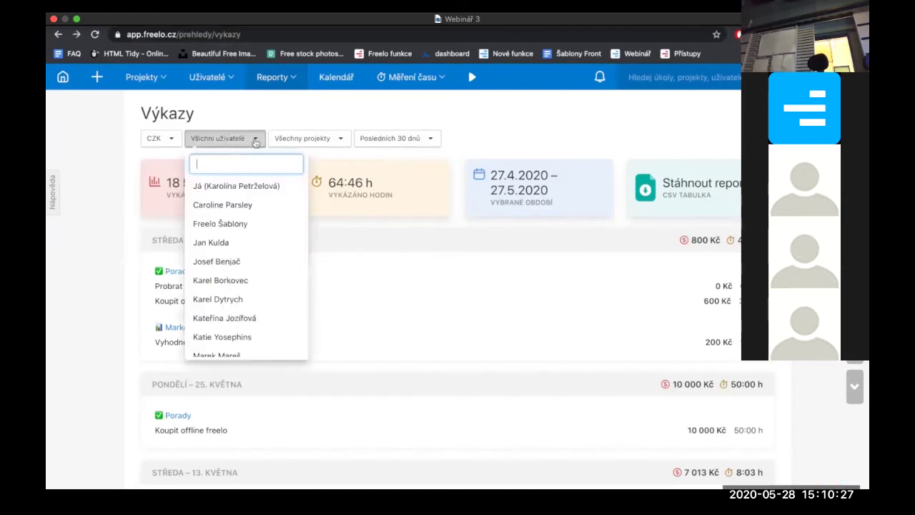
left_click(233, 322)
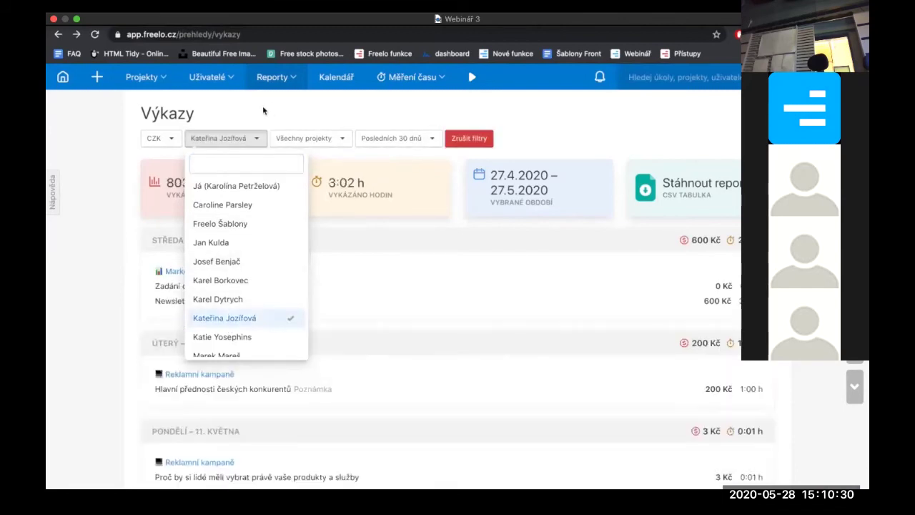
left_click(241, 112)
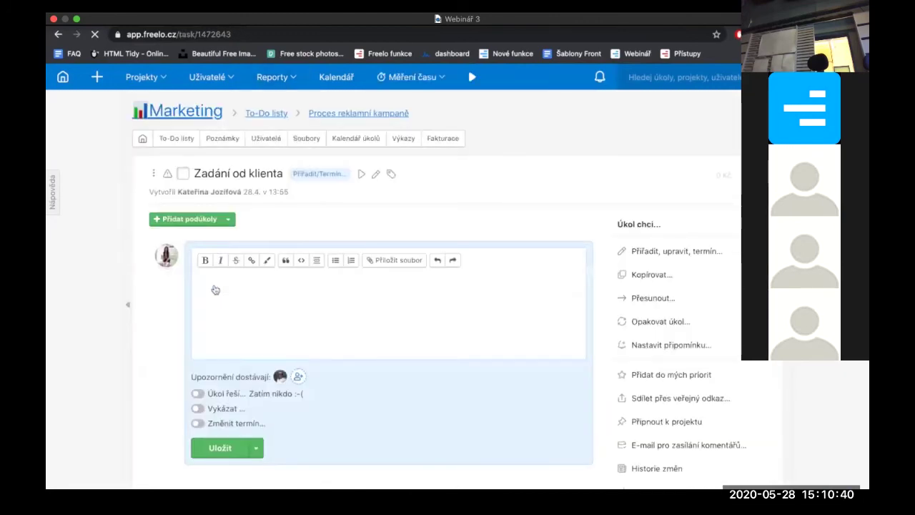
Examine the work reported on the Zadání od klienta task and return to the Výkazy report
left_click(723, 174)
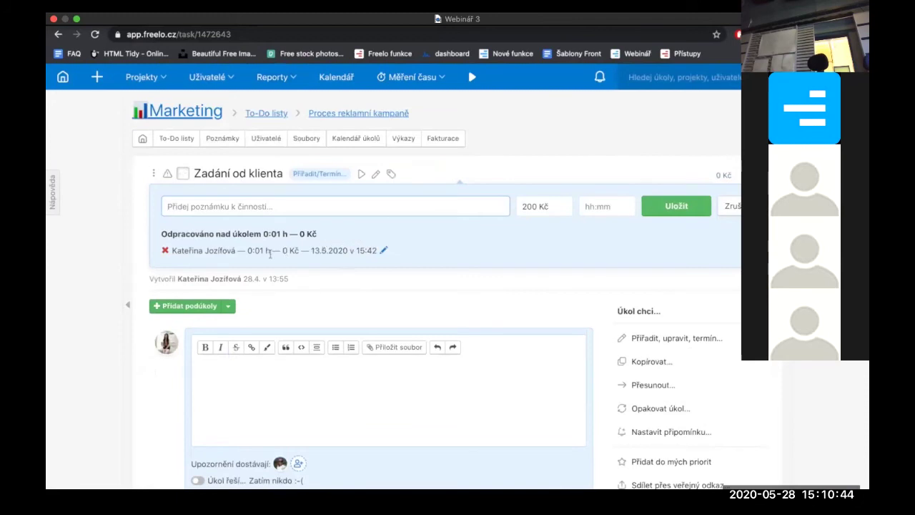
left_click(58, 34)
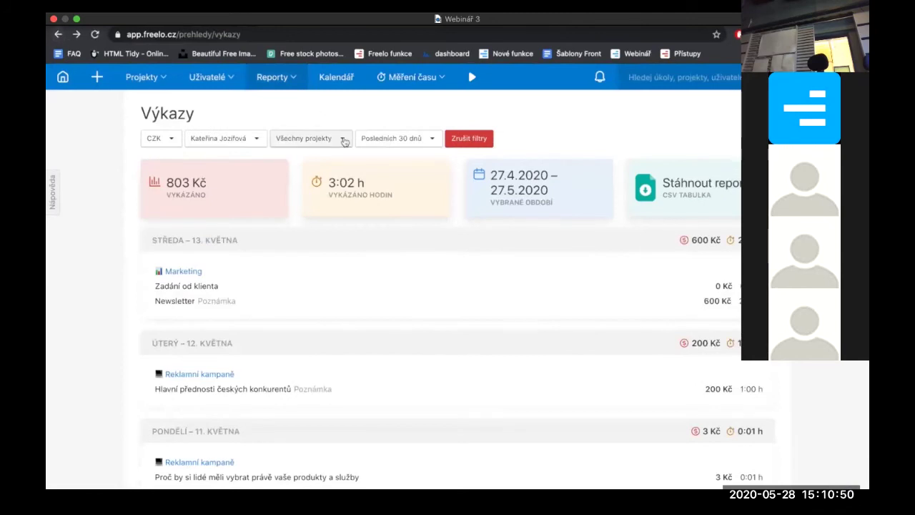
Narrow the Výkazy report to the second Reklamní kampaně project in the list and download it as a CSV table
left_click(343, 141)
scroll(332, 338, "down", 4)
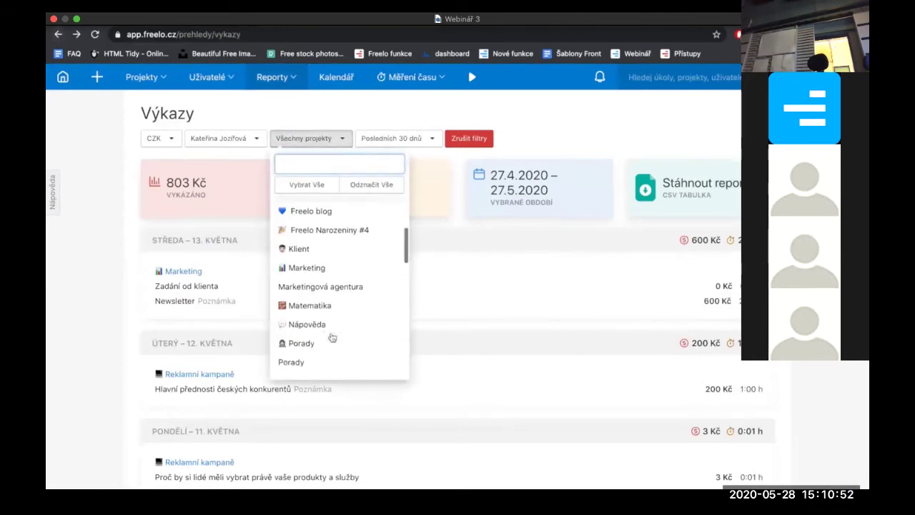
scroll(348, 267, "down", 4)
left_click(348, 267)
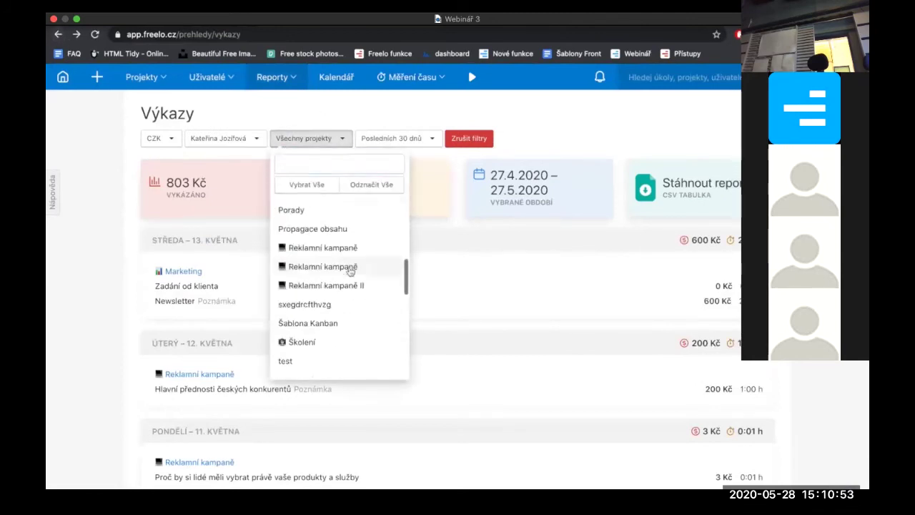
left_click(262, 146)
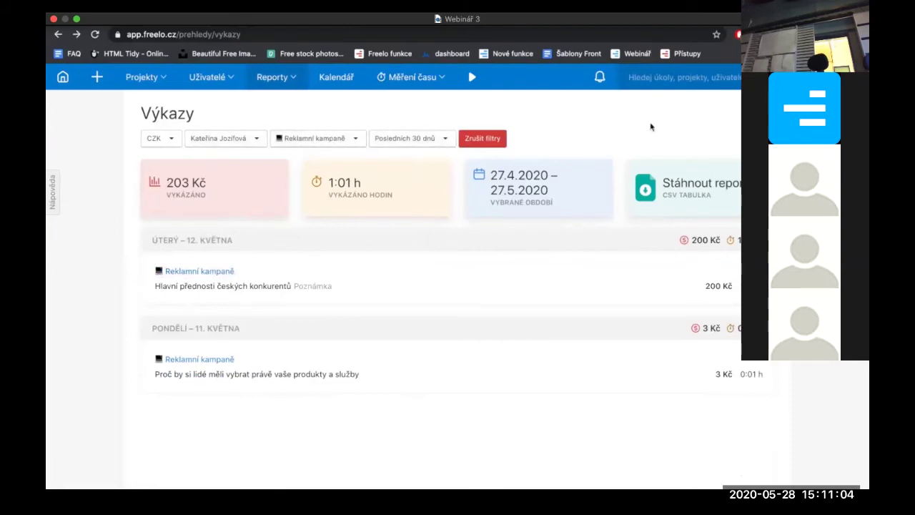
left_click(677, 191)
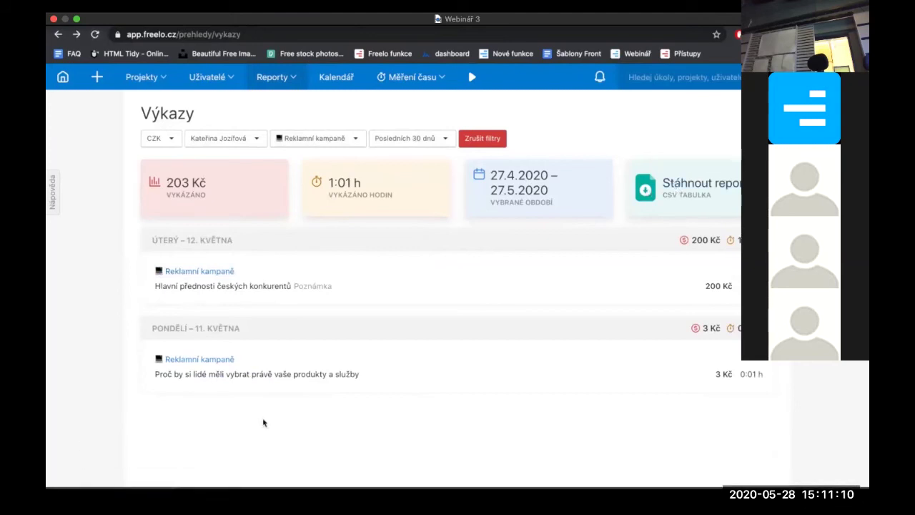
Open the Souhrny project summaries and examine the completed tasks chart and the metrics it can show
left_click(289, 77)
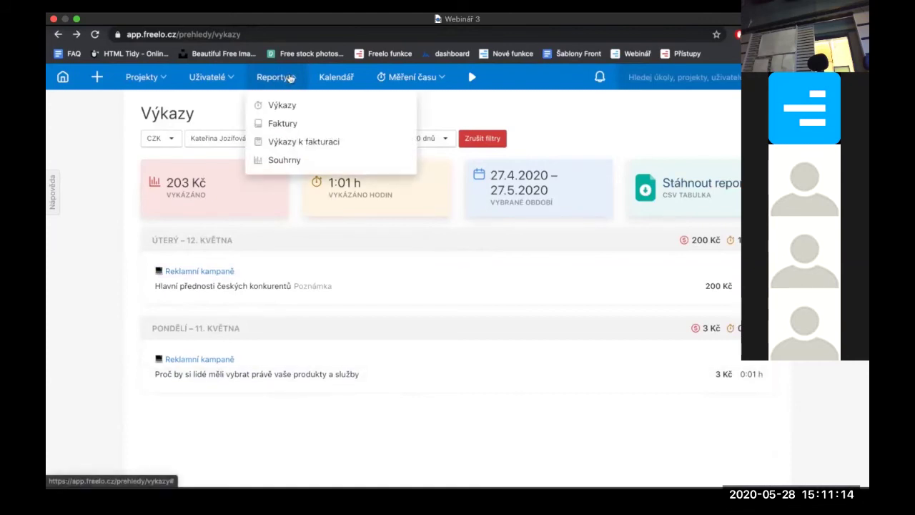
left_click(291, 163)
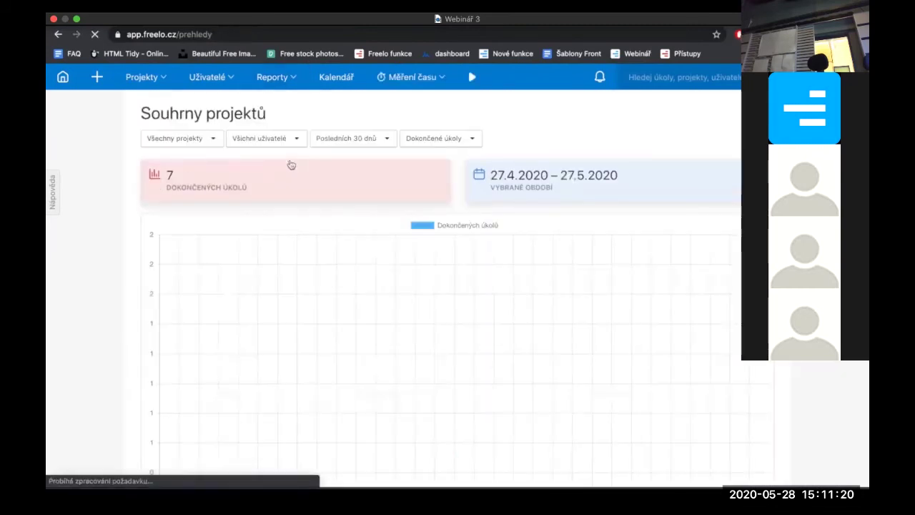
scroll(575, 227, "down", 3)
scroll(576, 227, "up", 3)
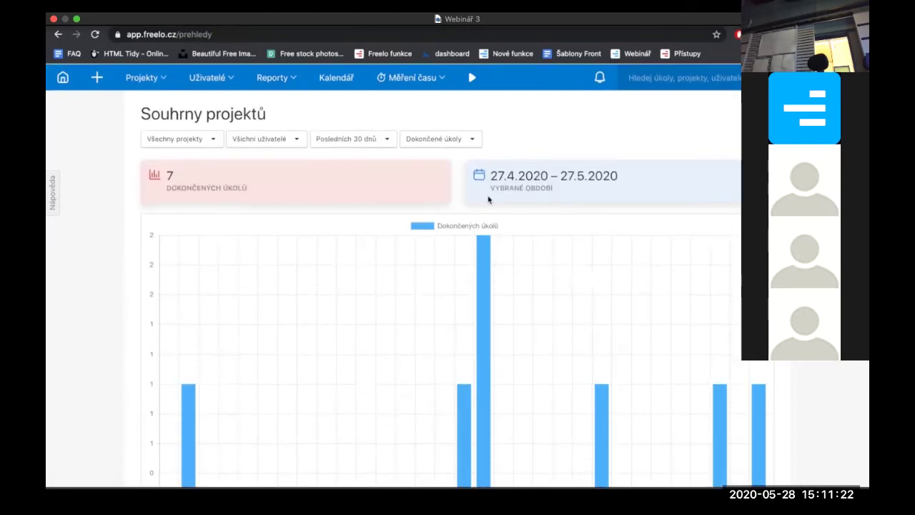
left_click(472, 139)
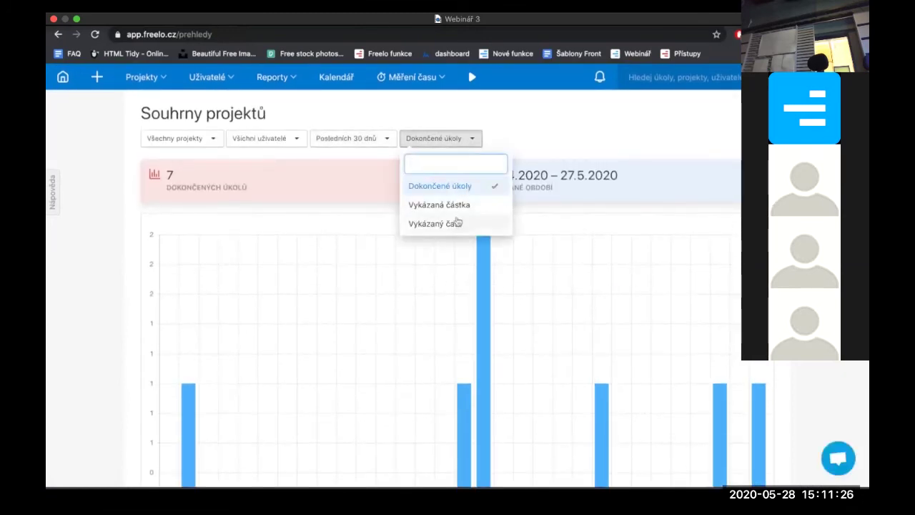
left_click(474, 139)
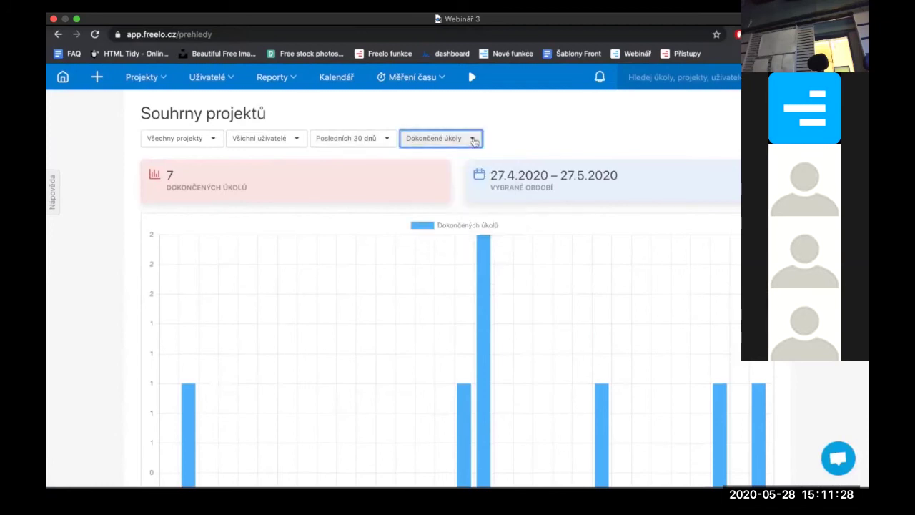
Narrow the Souhrny project summaries to the second Reklamní kampaně project in the list and examine its completed tasks chart
left_click(209, 139)
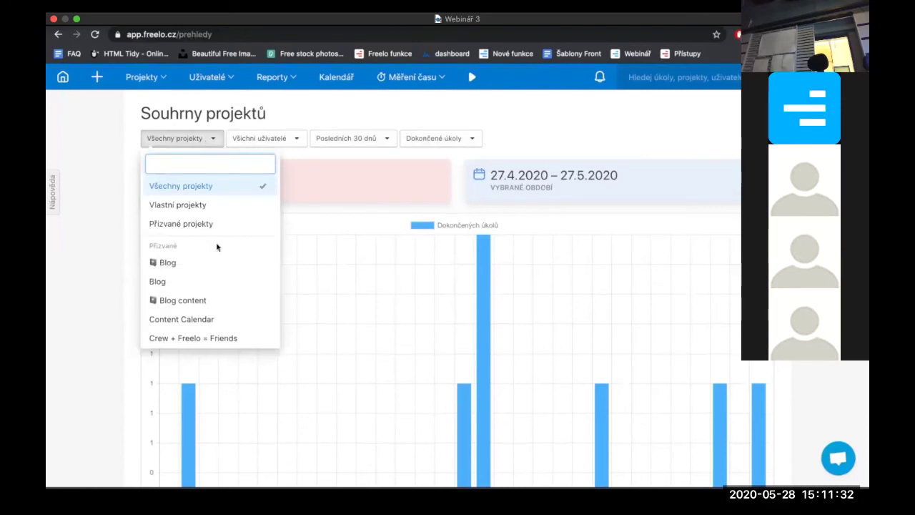
scroll(219, 247, "down", 3)
scroll(218, 248, "down", 5)
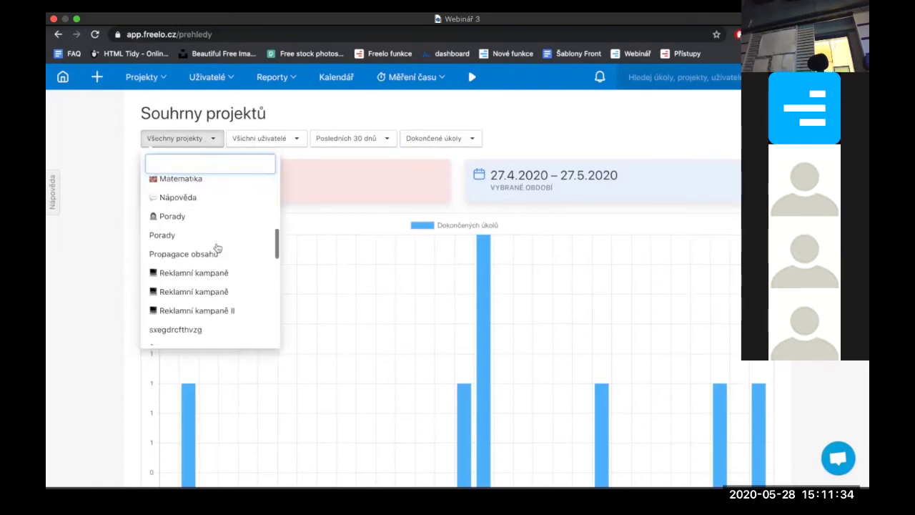
left_click(198, 294)
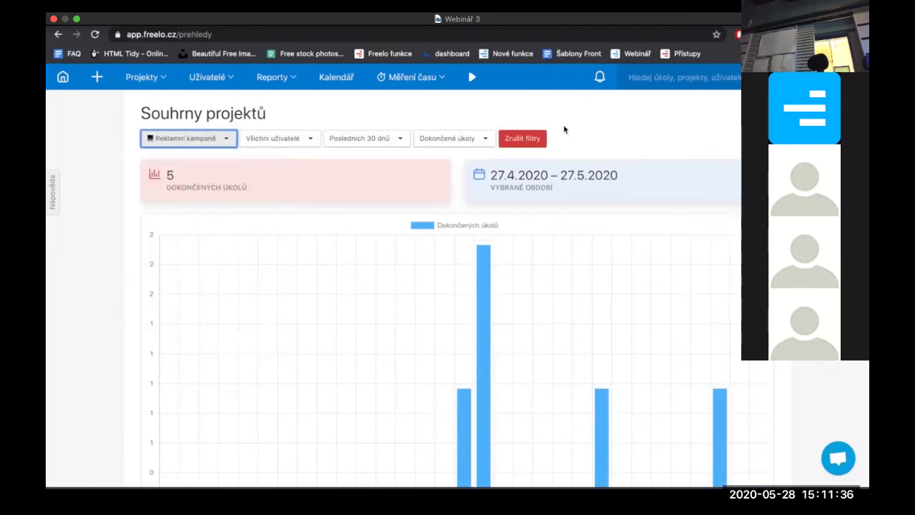
scroll(619, 139, "down", 1)
scroll(327, 125, "up", 1)
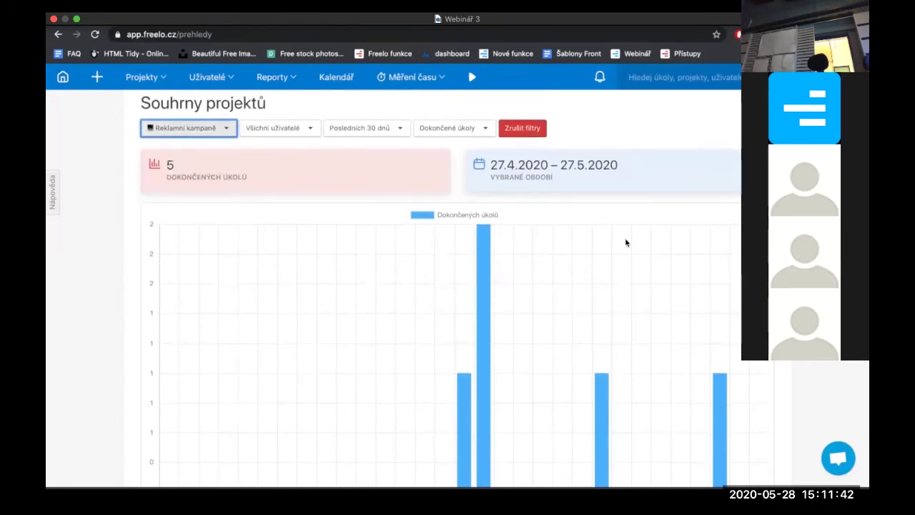
scroll(625, 241, "down", 3)
mouse_move(486, 320)
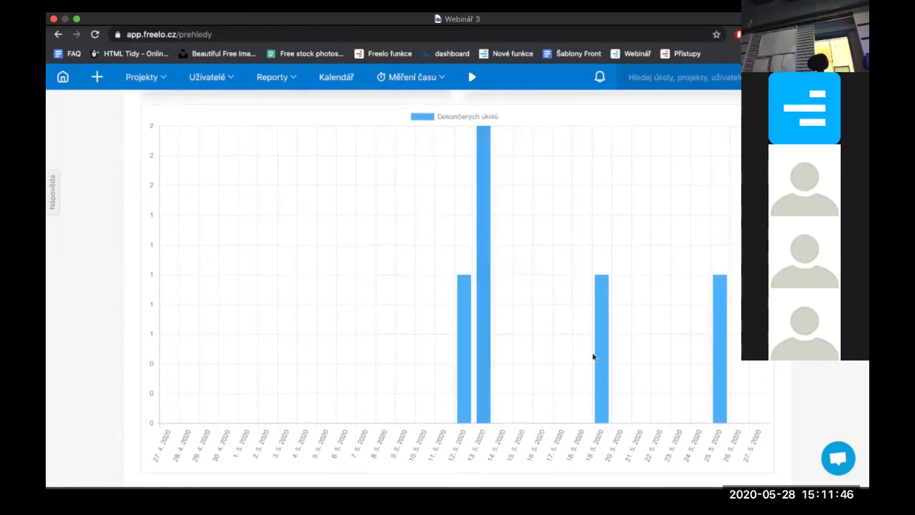
scroll(605, 359, "up", 3)
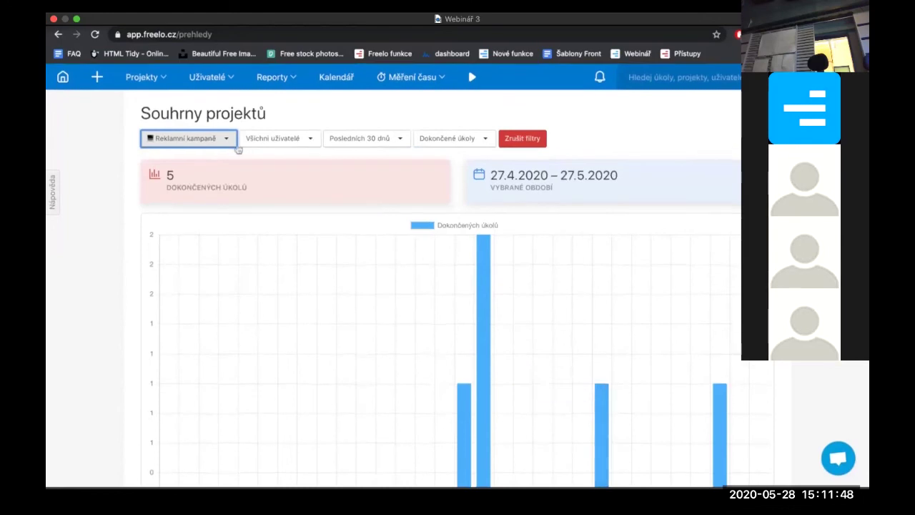
Open the report of work to invoice (Fakturace) and look over the projects it lists
left_click(290, 77)
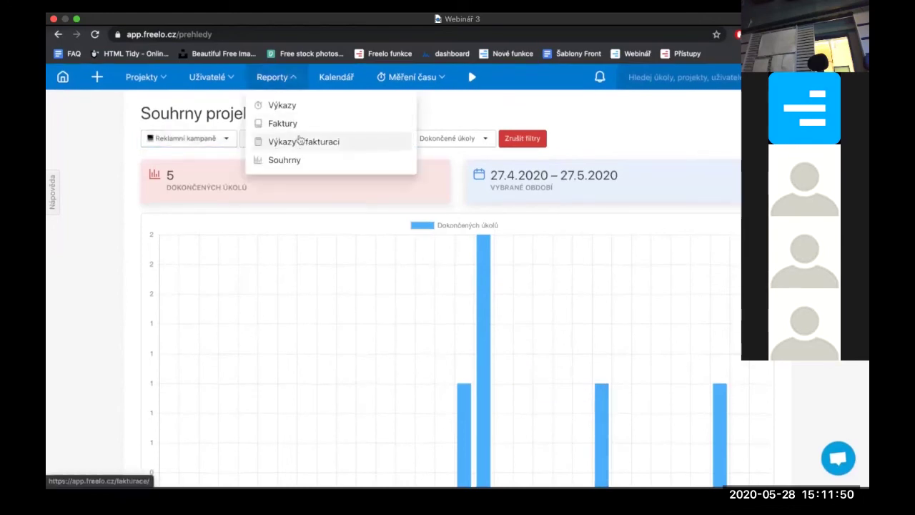
left_click(300, 141)
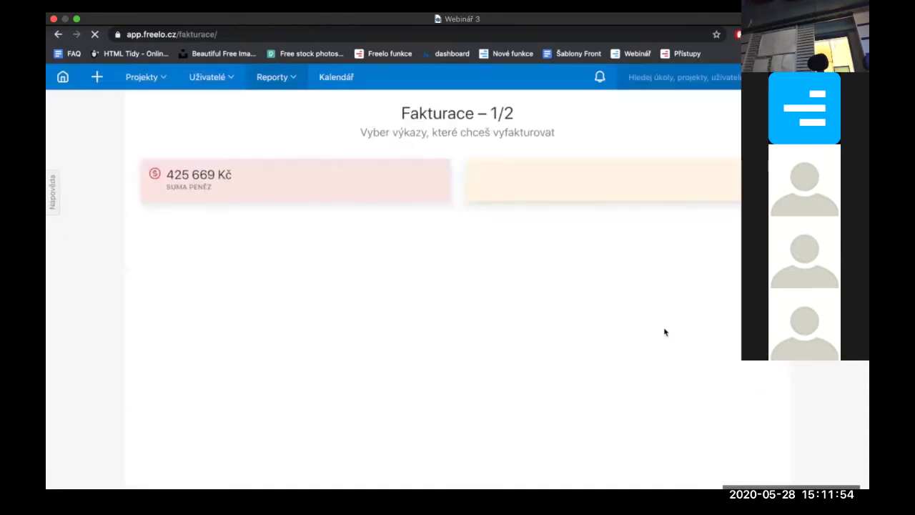
scroll(266, 132, "down", 2)
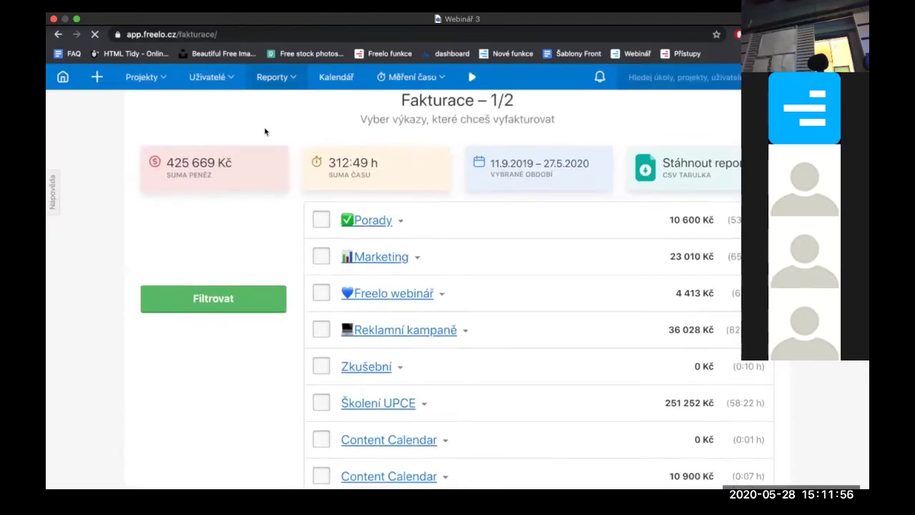
scroll(357, 125, "up", 2)
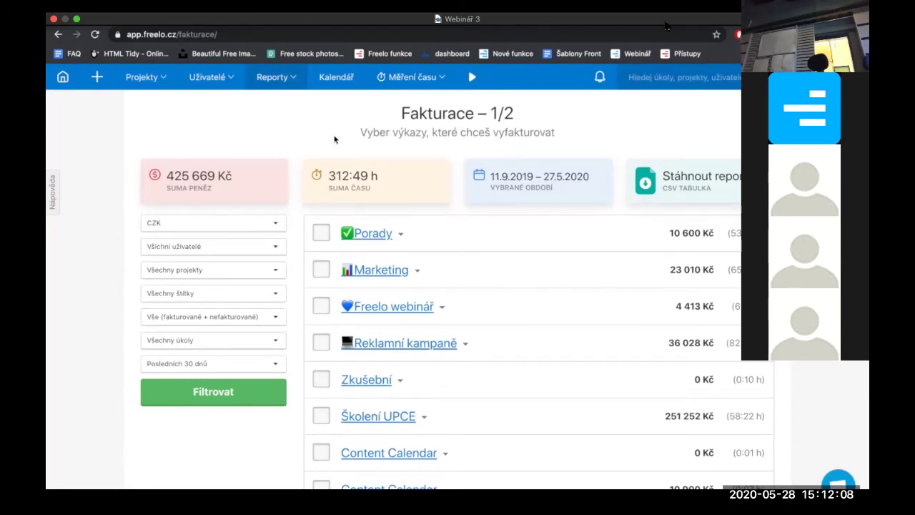
scroll(334, 139, "down", 2)
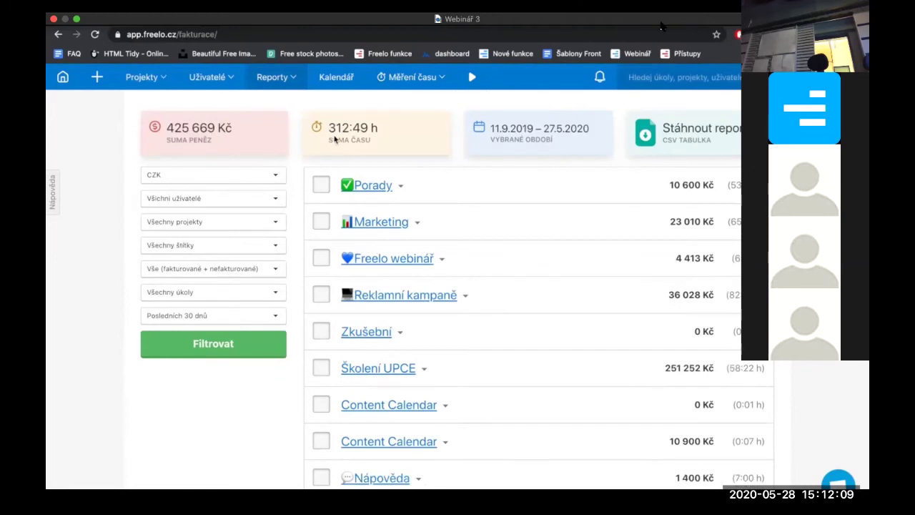
Select the first Proces reklamní kampaně, Kvalitní příspěvek and Propagace příspěvku lists of the Marketing project for invoicing
left_click(415, 224)
scroll(537, 224, "down", 3)
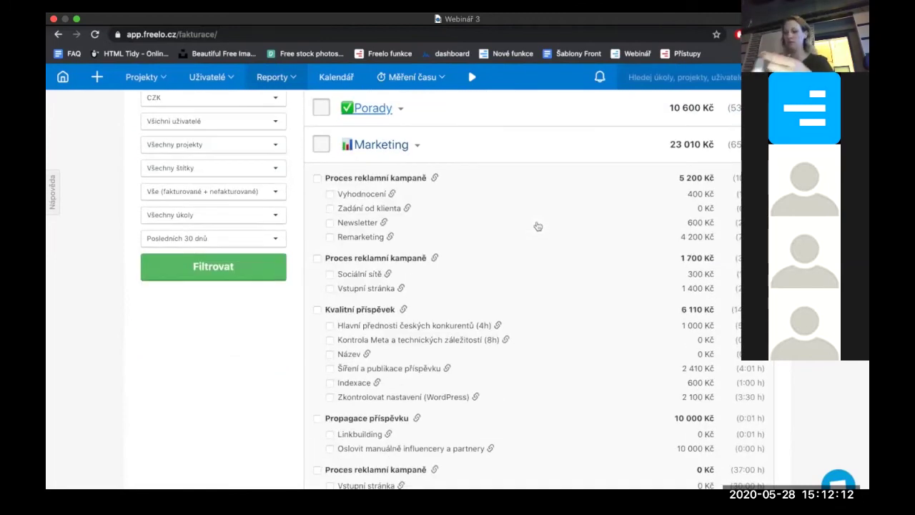
left_click(317, 177)
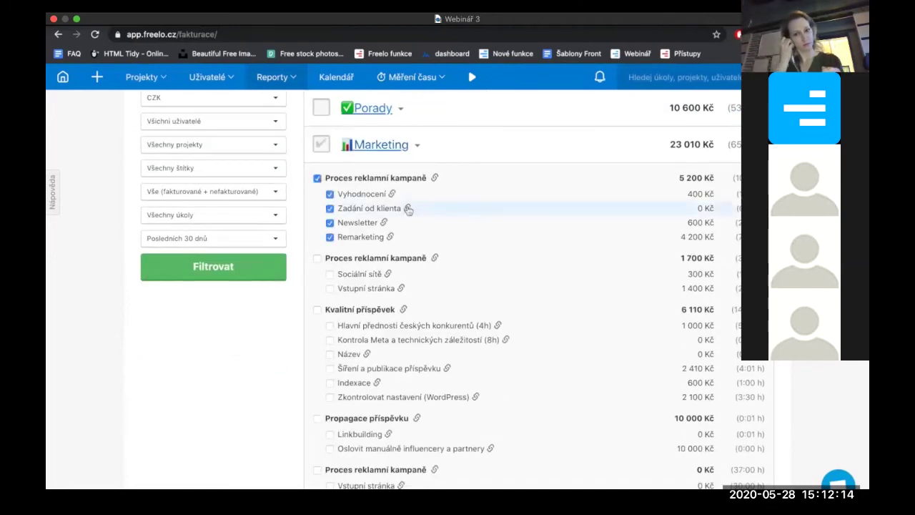
scroll(409, 207, "down", 3)
left_click(318, 235)
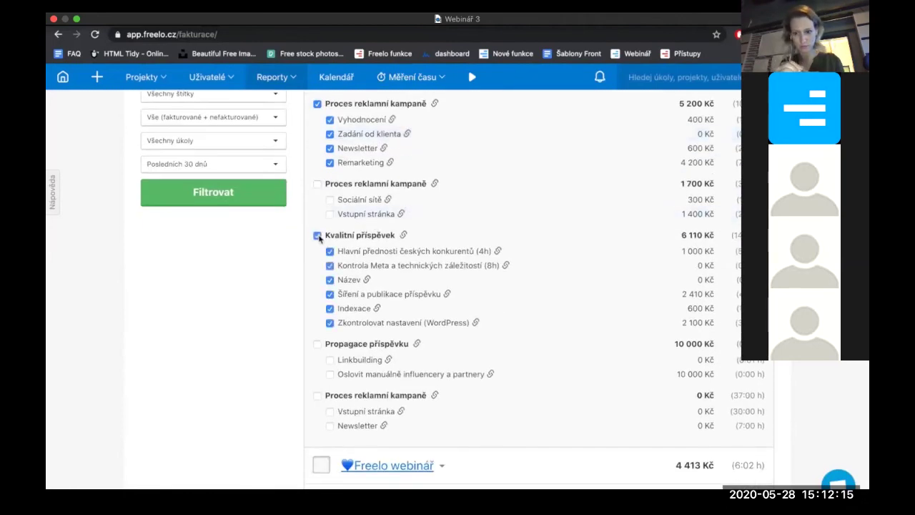
left_click(317, 344)
scroll(486, 362, "up", 2)
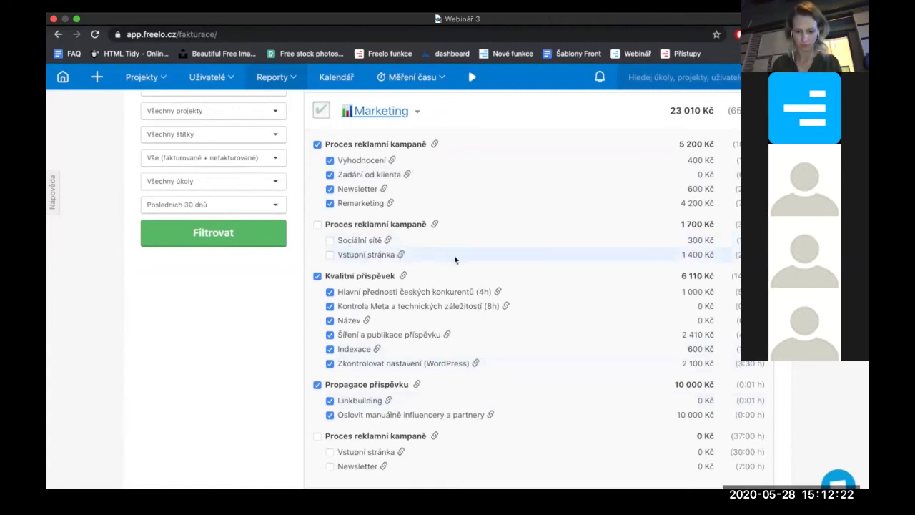
Check the total amount to invoice for the selected work reports and continue to the invoice items
scroll(454, 259, "down", 1)
scroll(454, 260, "up", 4)
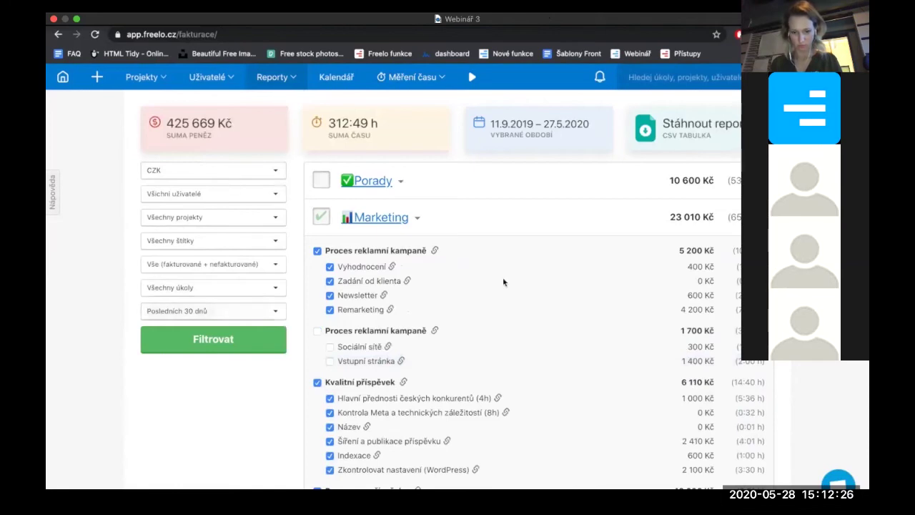
scroll(504, 283, "down", 2)
scroll(504, 283, "down", 3)
scroll(503, 283, "down", 10)
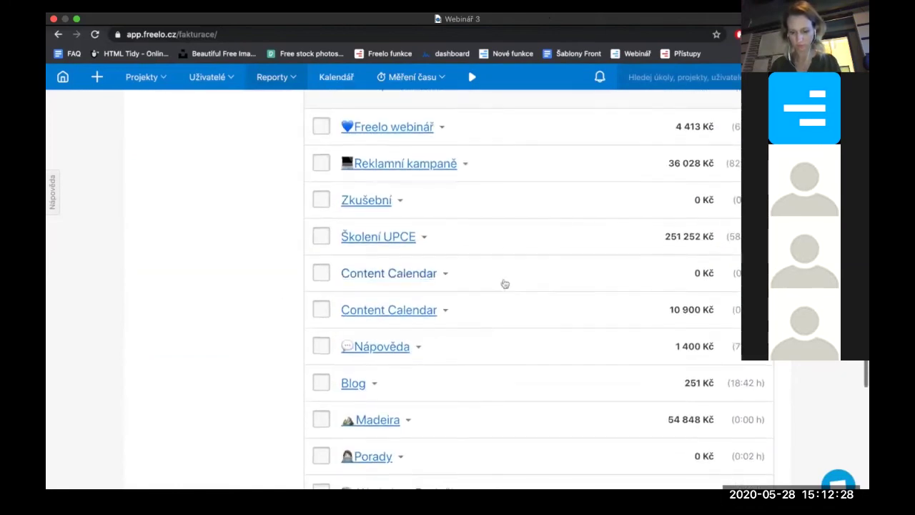
scroll(503, 283, "up", 4)
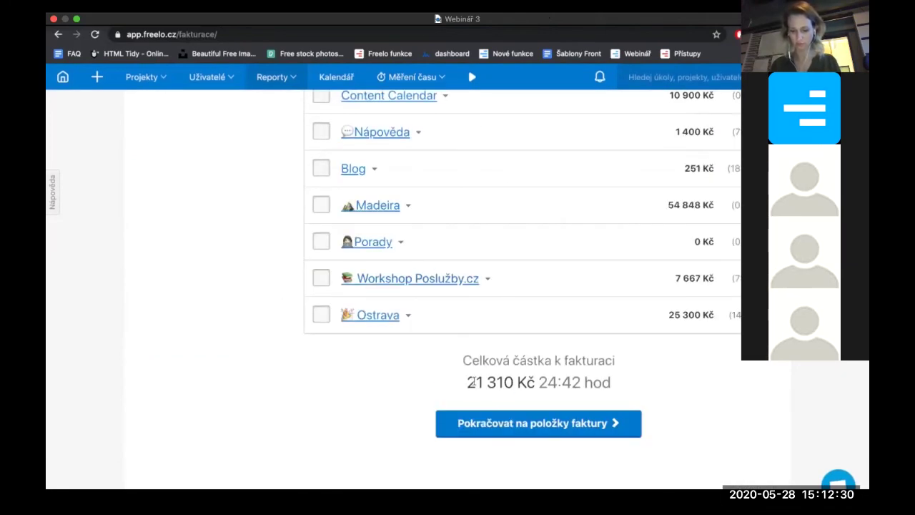
left_click_drag(461, 385, 625, 391)
left_click(626, 391)
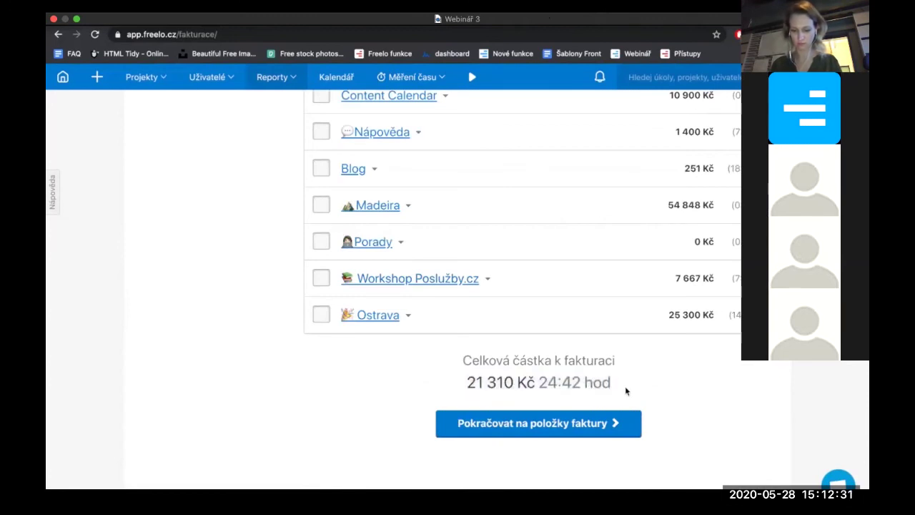
left_click(582, 423)
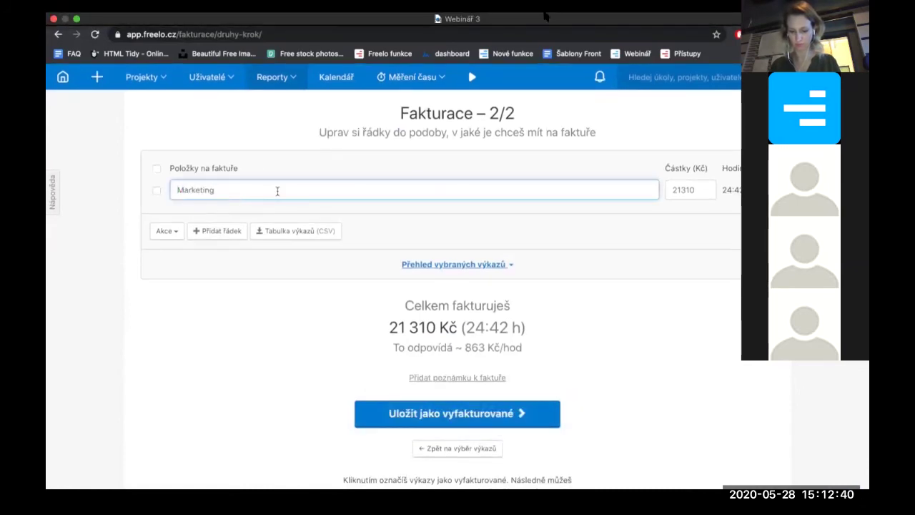
Set the Marketing invoice item's amount to 21000 Kč and save the selected reports as invoiced
left_click(703, 190)
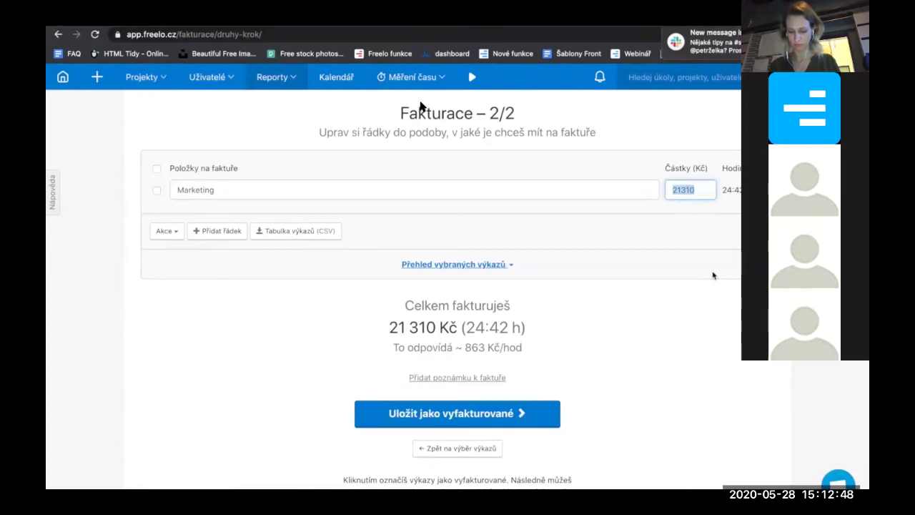
type("21000")
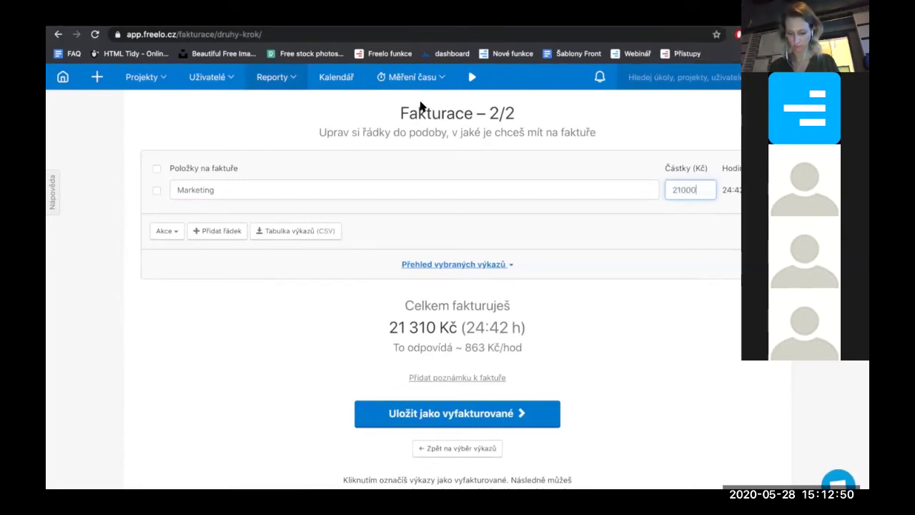
left_click(696, 304)
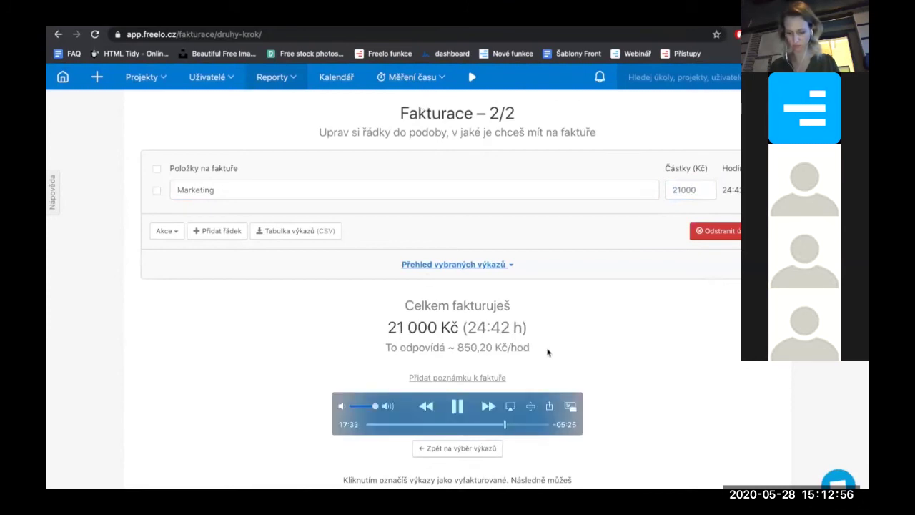
left_click(477, 419)
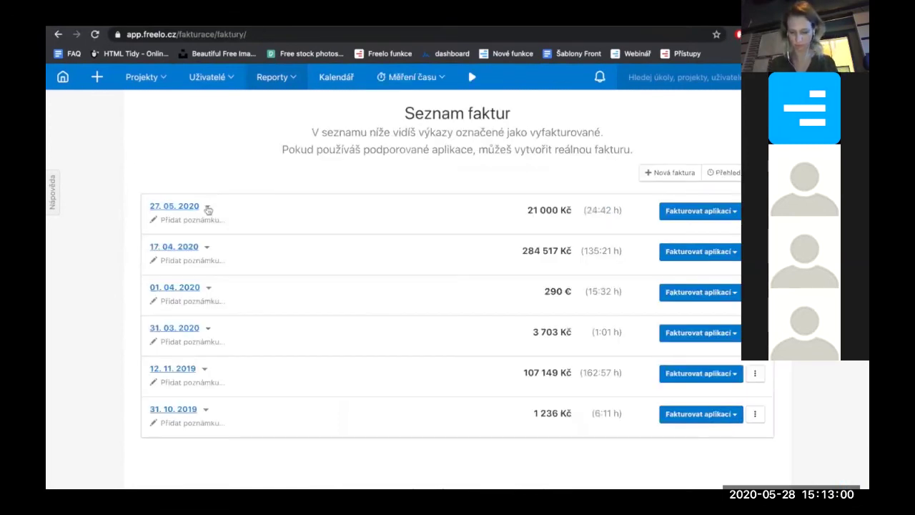
Examine the work items of the invoice dated 27. 05. 2020 and its option for invoicing through an application
left_click(206, 207)
scroll(302, 242, "down", 3)
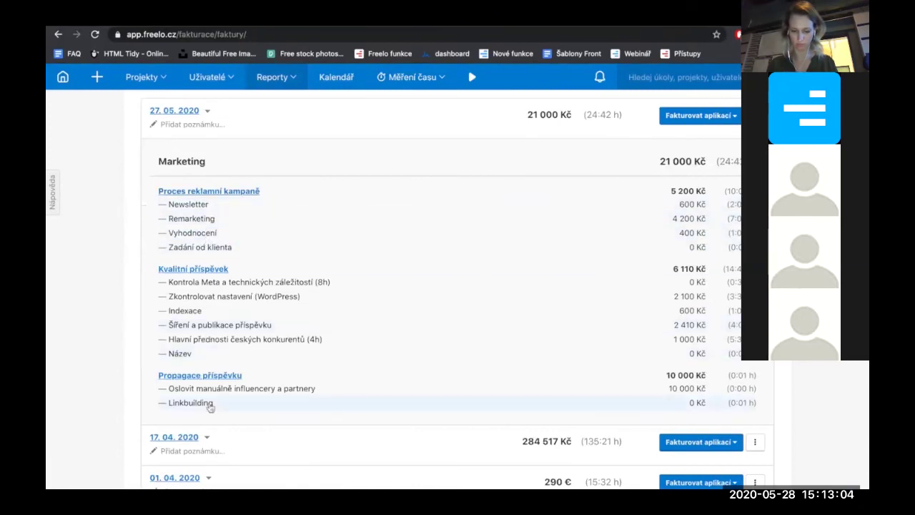
scroll(386, 225, "up", 1)
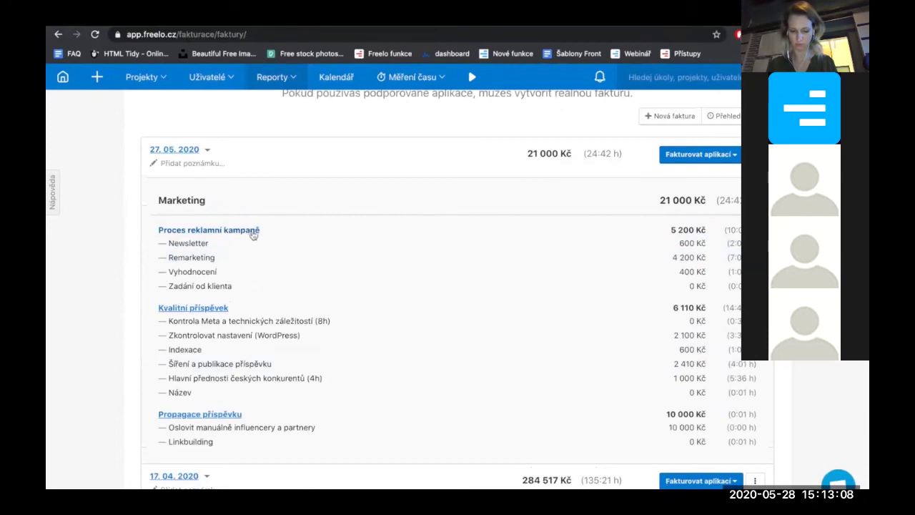
scroll(445, 239, "up", 1)
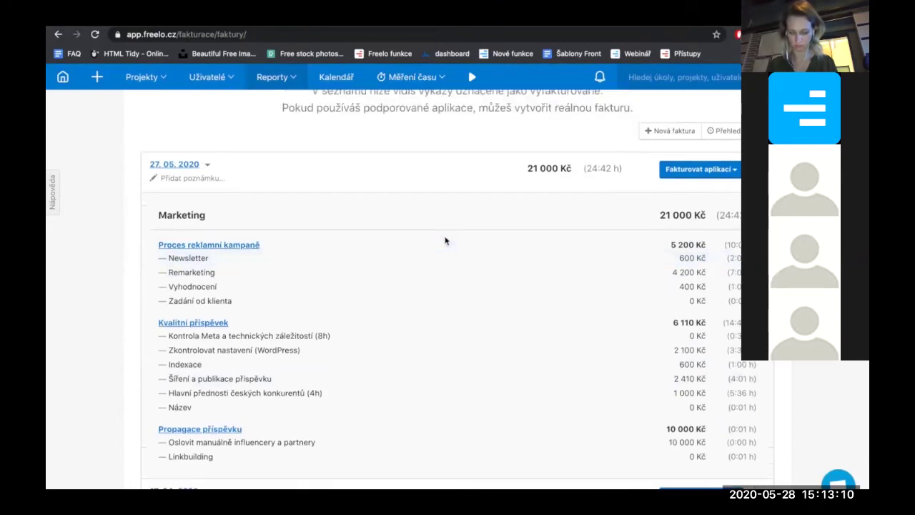
scroll(444, 240, "up", 1)
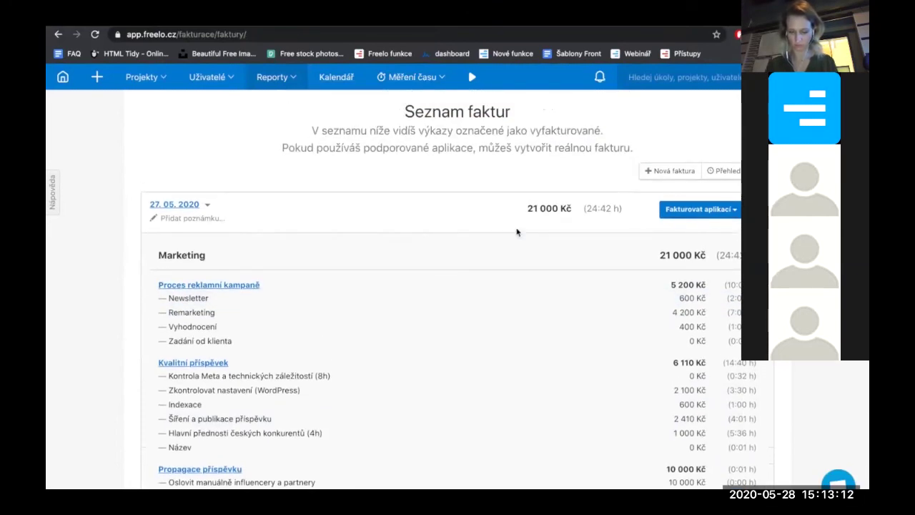
left_click(737, 209)
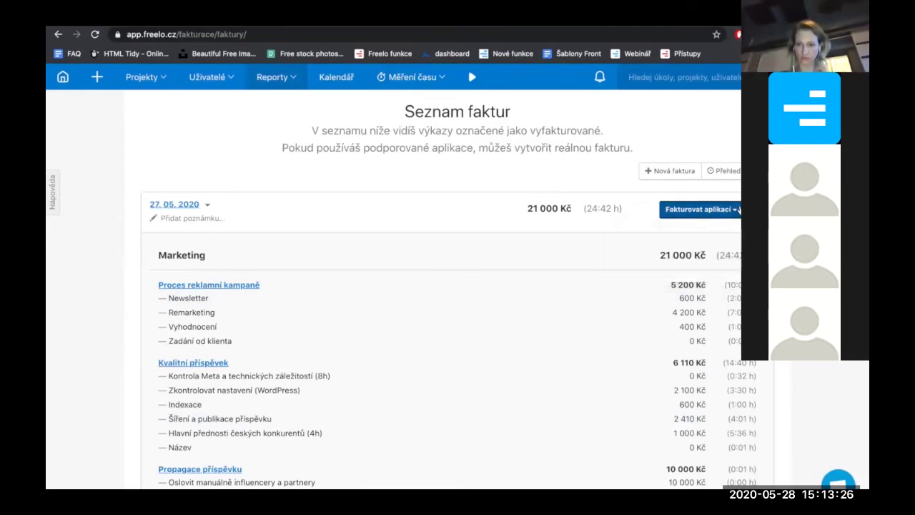
Open the users of the second Reklamní kampaně project and examine their permissions and hourly rates
left_click(160, 86)
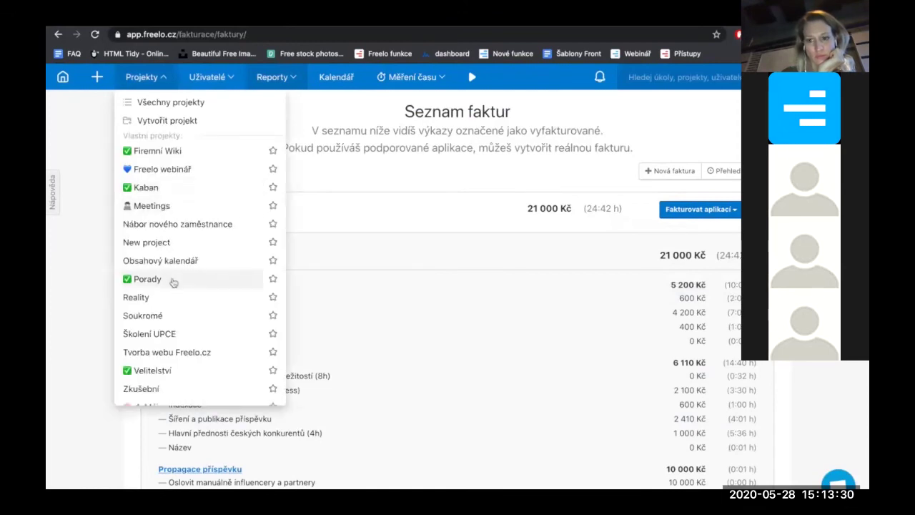
scroll(176, 282, "down", 5)
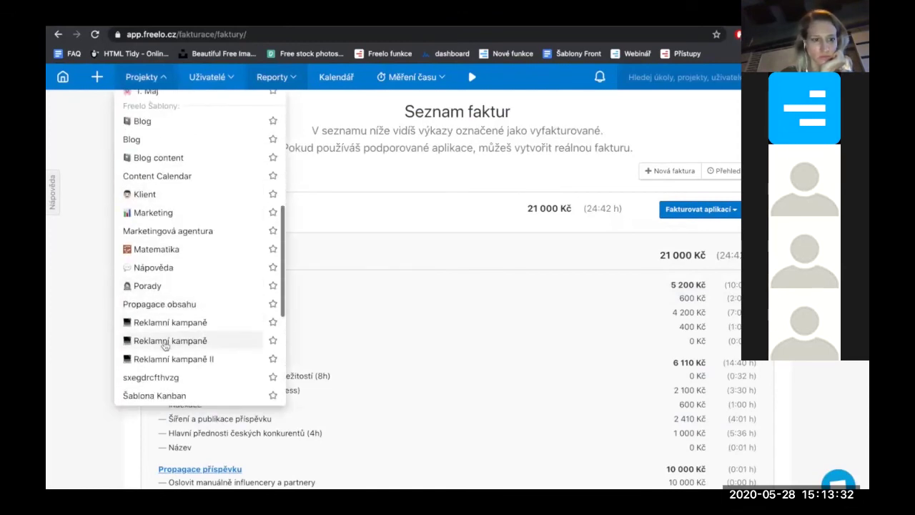
left_click(165, 341)
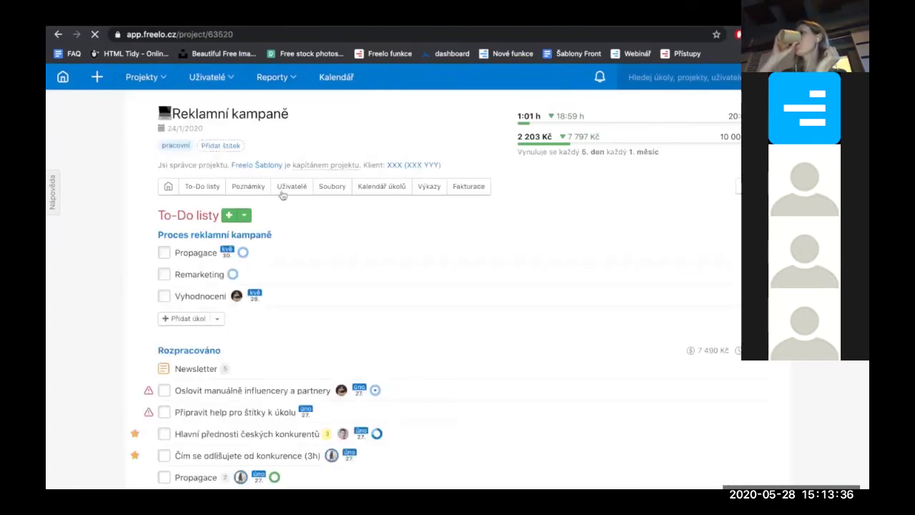
left_click(292, 187)
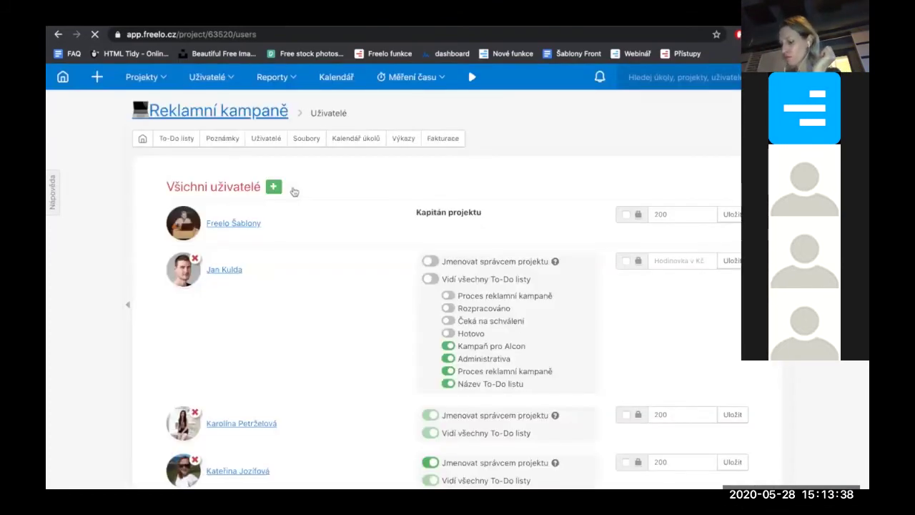
scroll(366, 246, "down", 2)
scroll(366, 246, "up", 1)
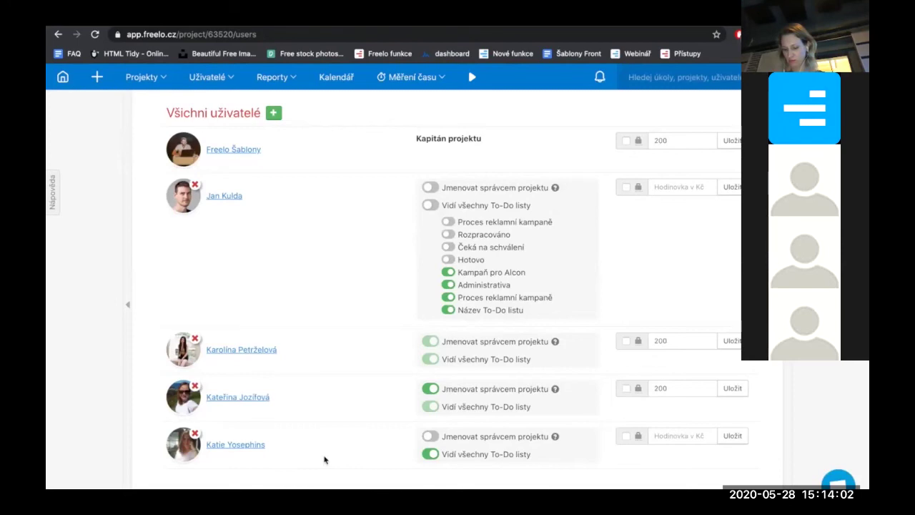
scroll(324, 460, "down", 1)
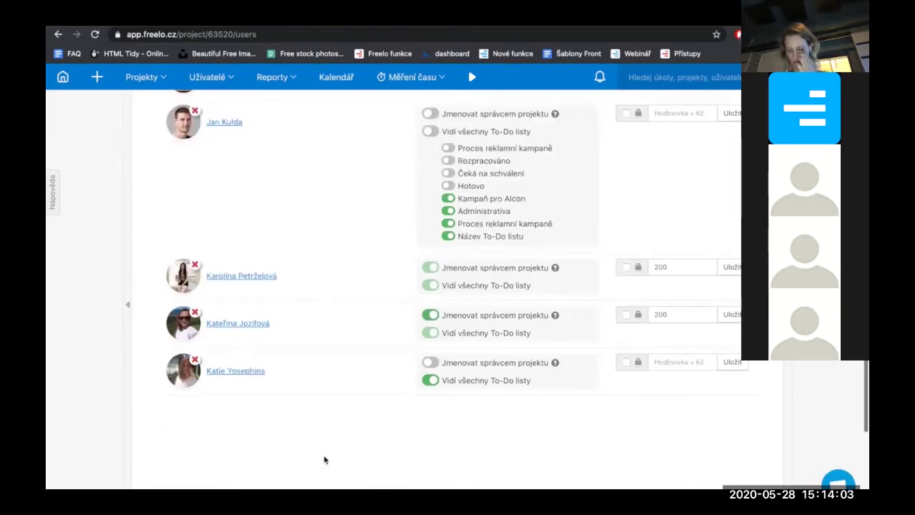
Restrict the last listed project user's To-Do list access to only the first Proces reklamní kampaně and Kampaň pro Alcon
left_click(431, 381)
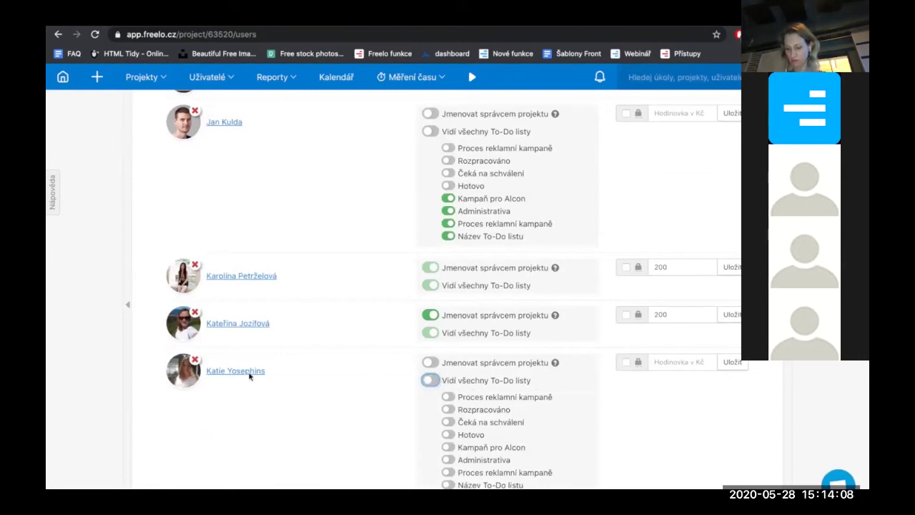
scroll(525, 384, "down", 1)
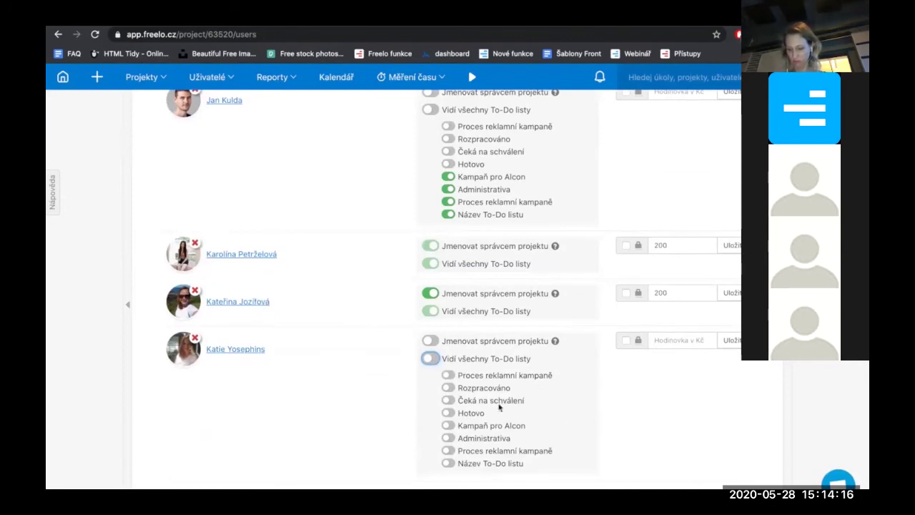
left_click(448, 375)
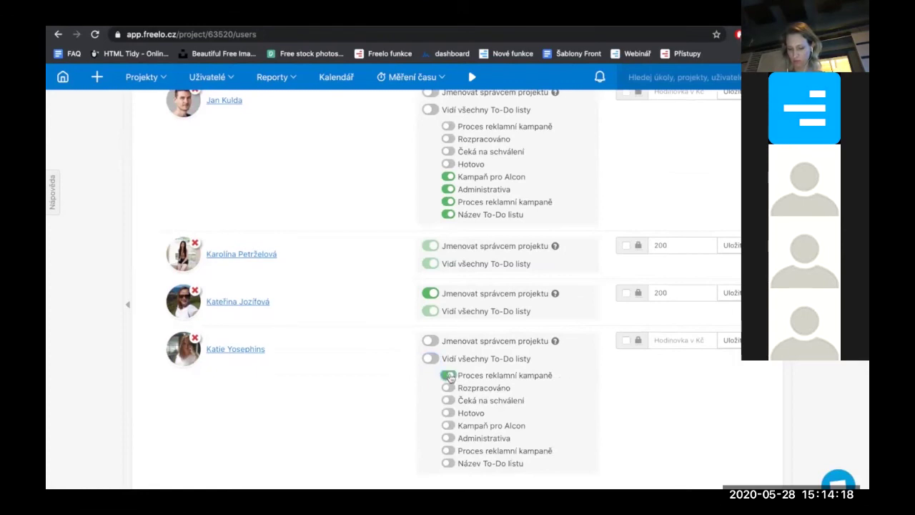
left_click(449, 425)
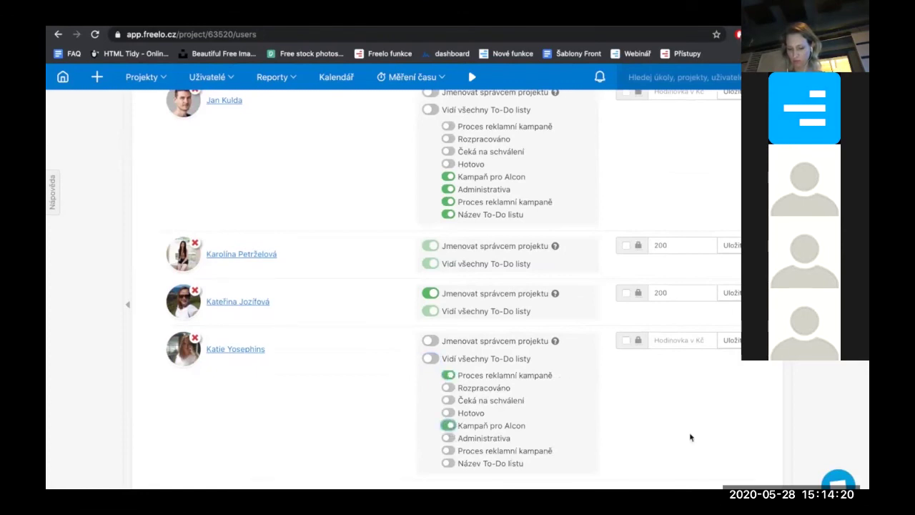
Set the last listed project user's hourly rate to 200 Kč, lock the rate and save it
scroll(690, 437, "up", 1)
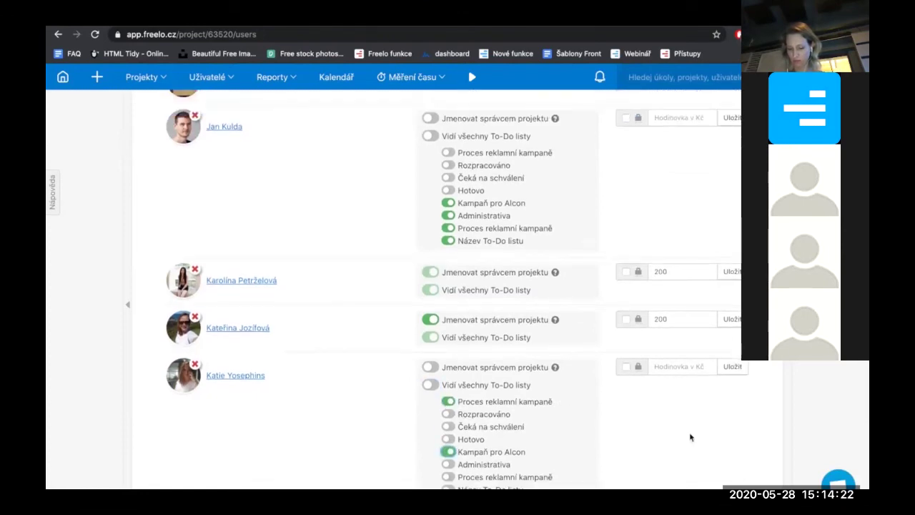
scroll(690, 437, "up", 2)
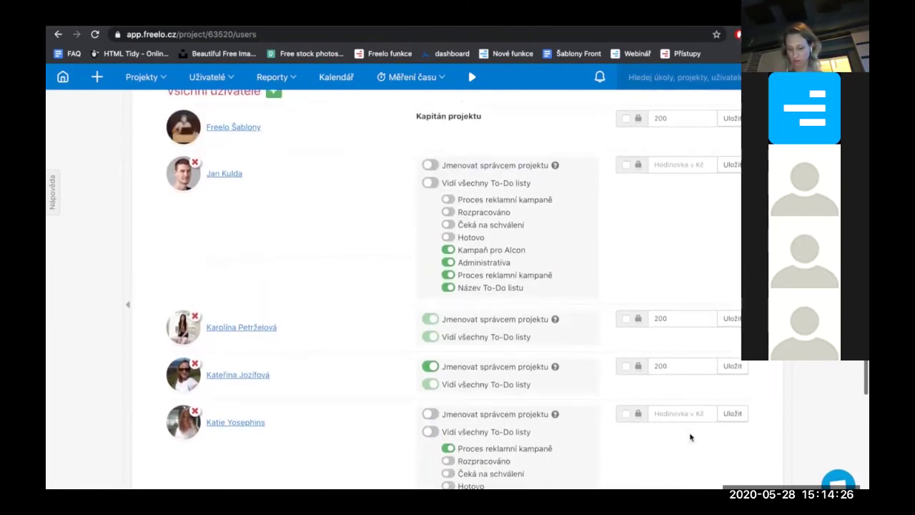
left_click(677, 415)
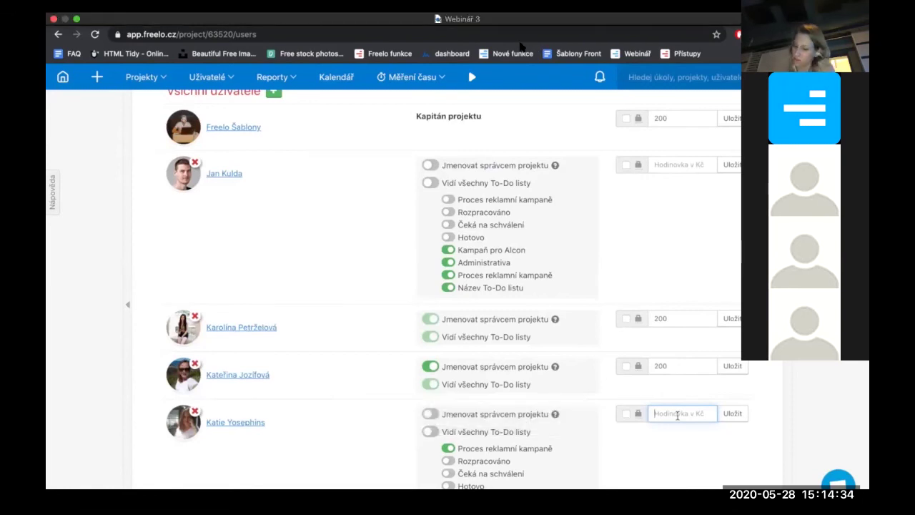
type("200")
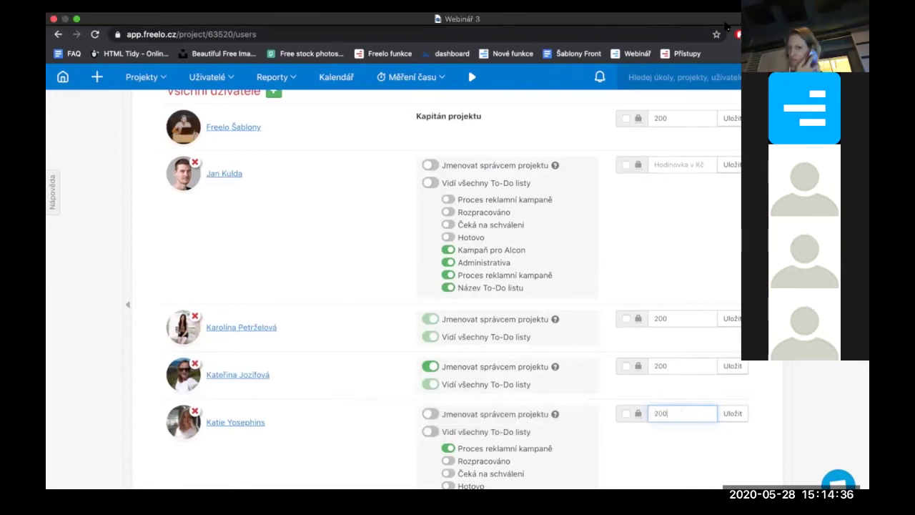
left_click(626, 413)
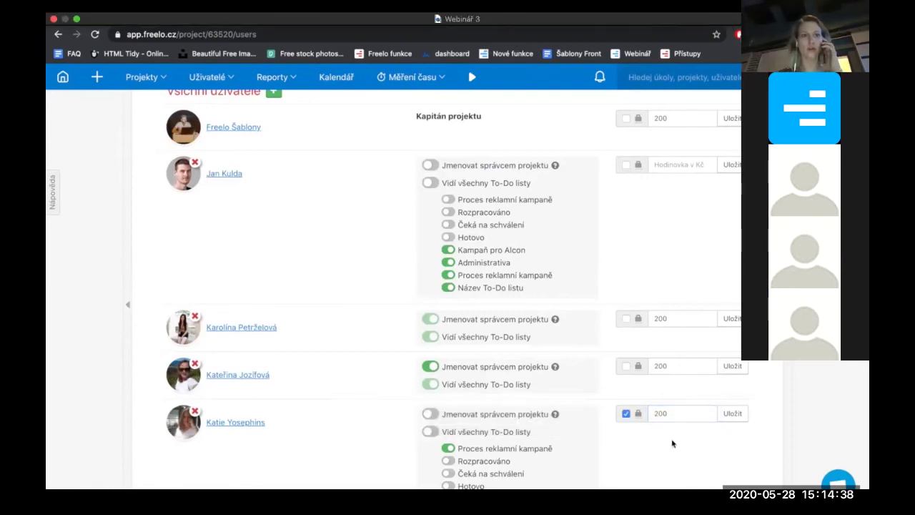
left_click(733, 414)
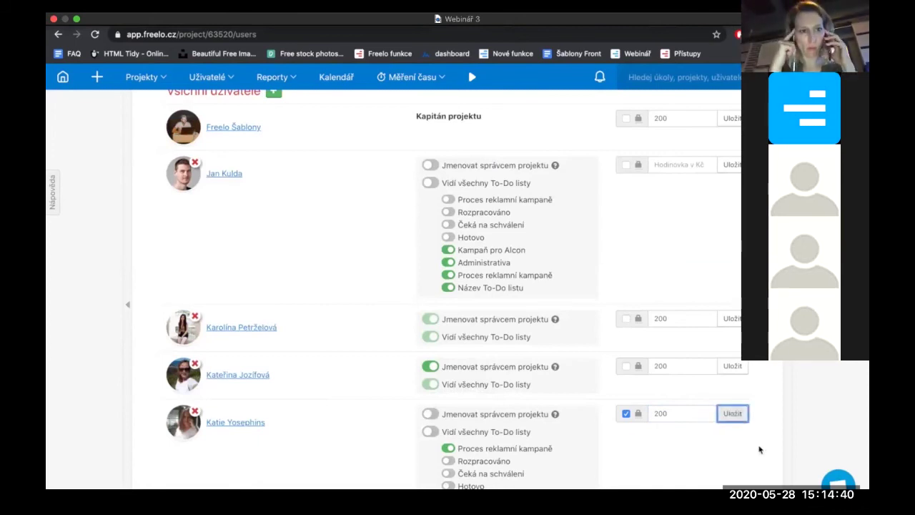
Appoint the last listed user as manager of the Reklamní kampaně project and review the users' permissions
scroll(760, 449, "down", 2)
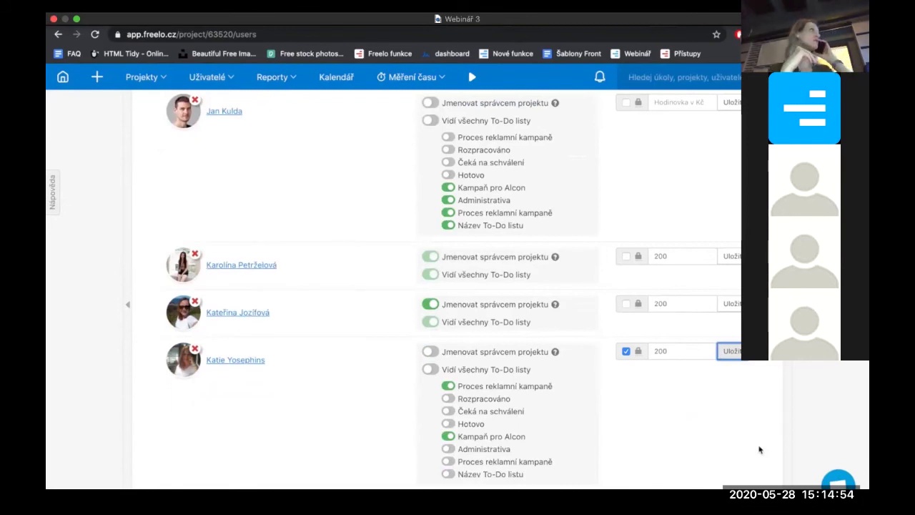
scroll(585, 388, "up", 2)
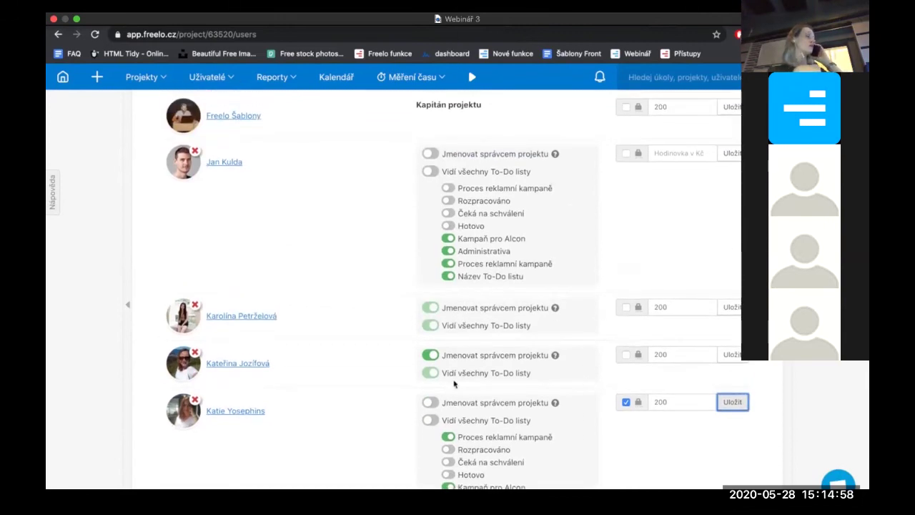
left_click(369, 448)
scroll(367, 449, "down", 1)
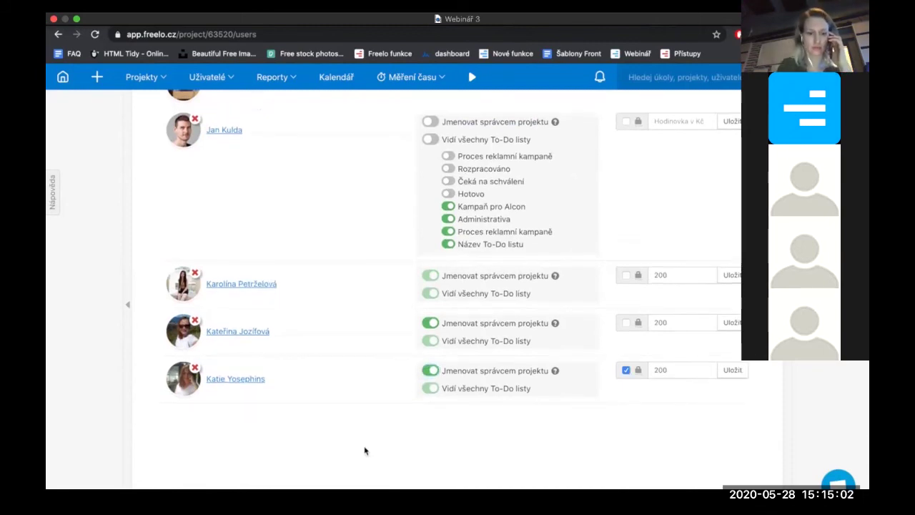
scroll(364, 451, "up", 3)
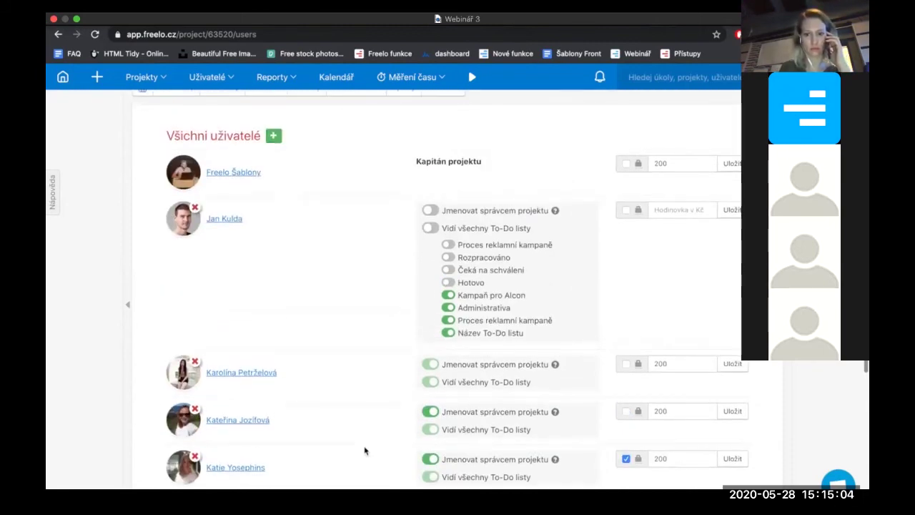
scroll(354, 410, "down", 1)
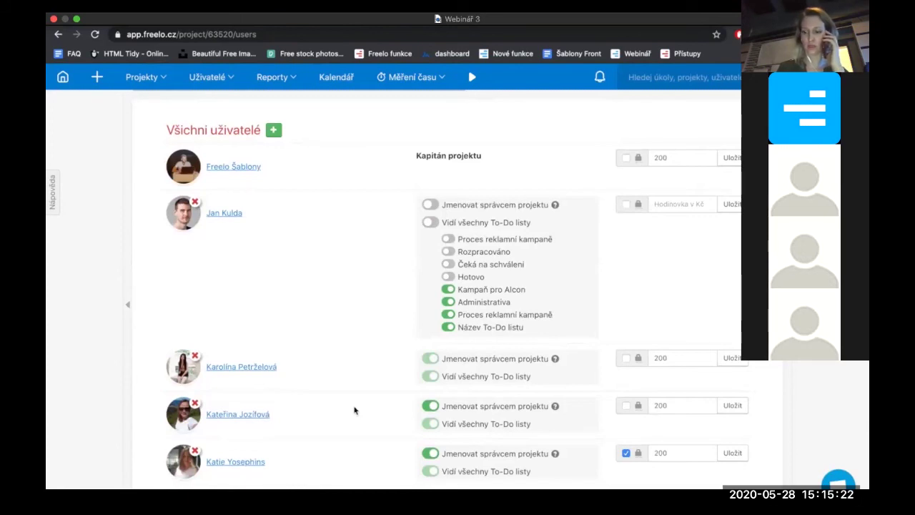
Open the overview of all users in the account
scroll(354, 410, "up", 2)
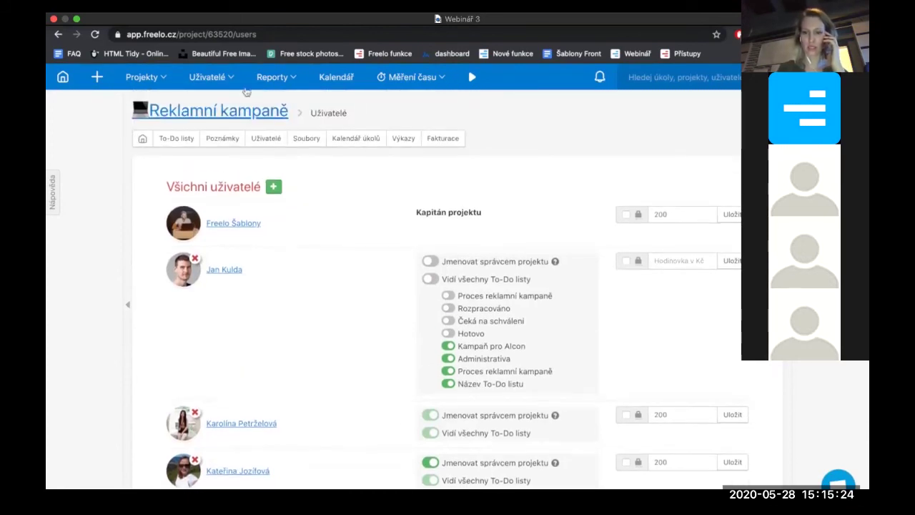
left_click(228, 80)
left_click(226, 106)
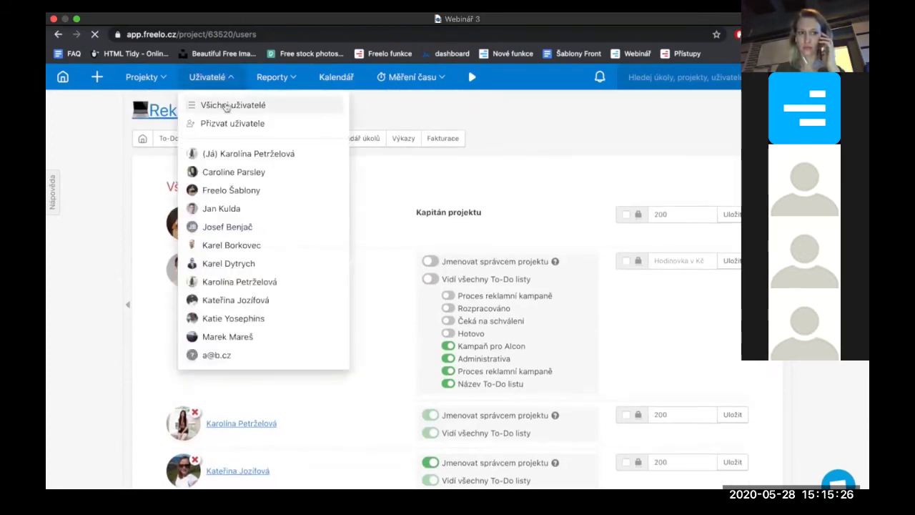
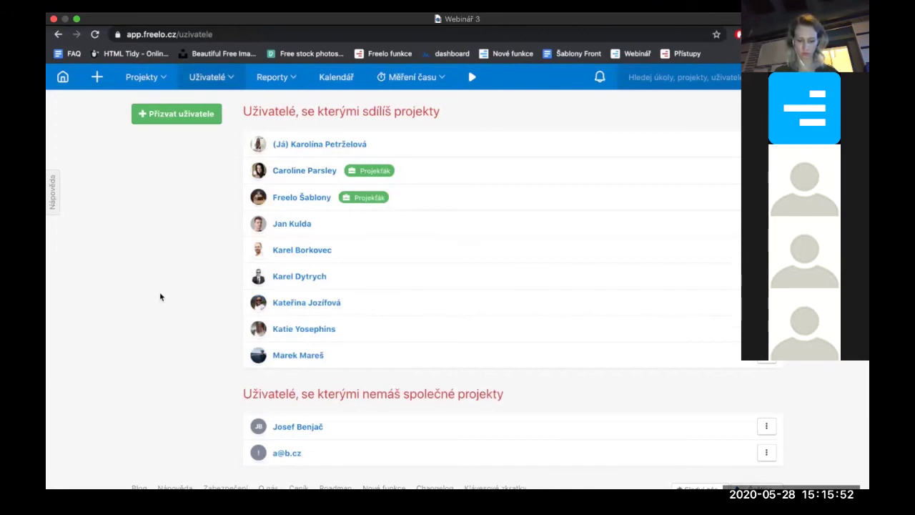
Create a new project named xxx with Freelo Šablony as its captain
left_click(97, 76)
left_click(127, 124)
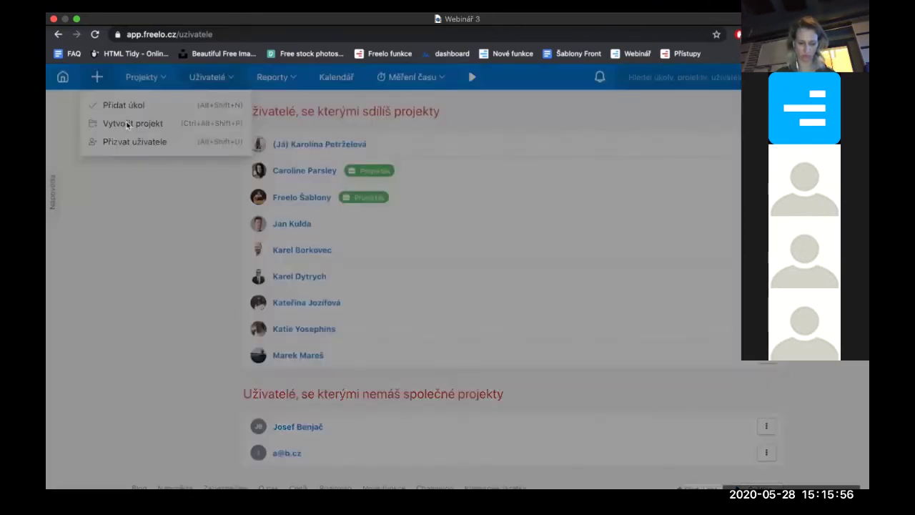
left_click(531, 275)
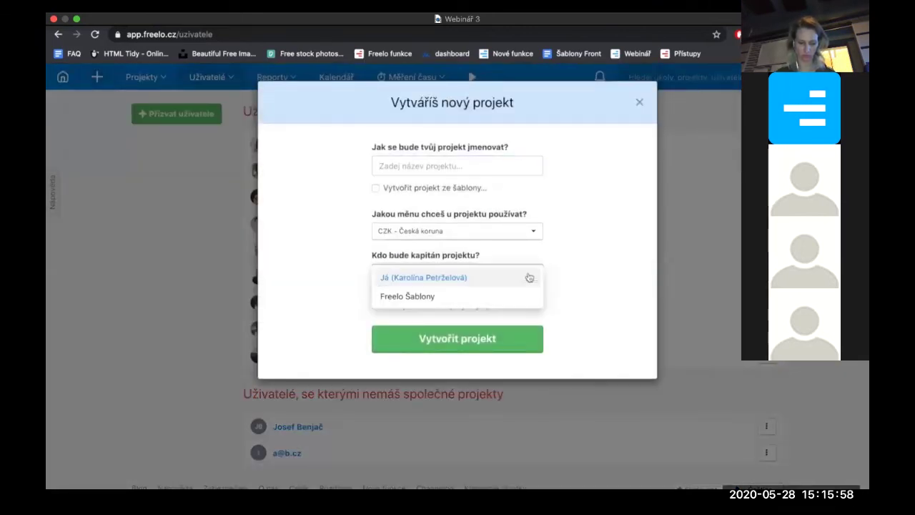
left_click(527, 296)
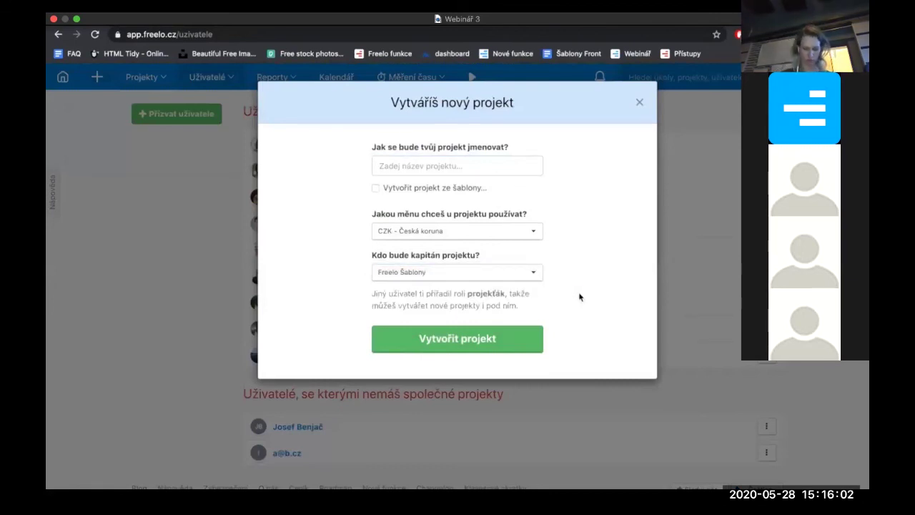
left_click(523, 164)
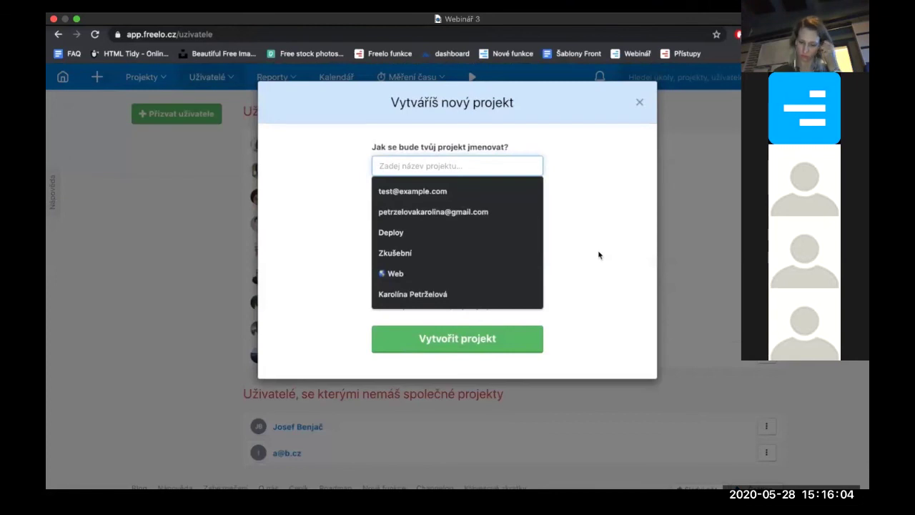
type("xx")
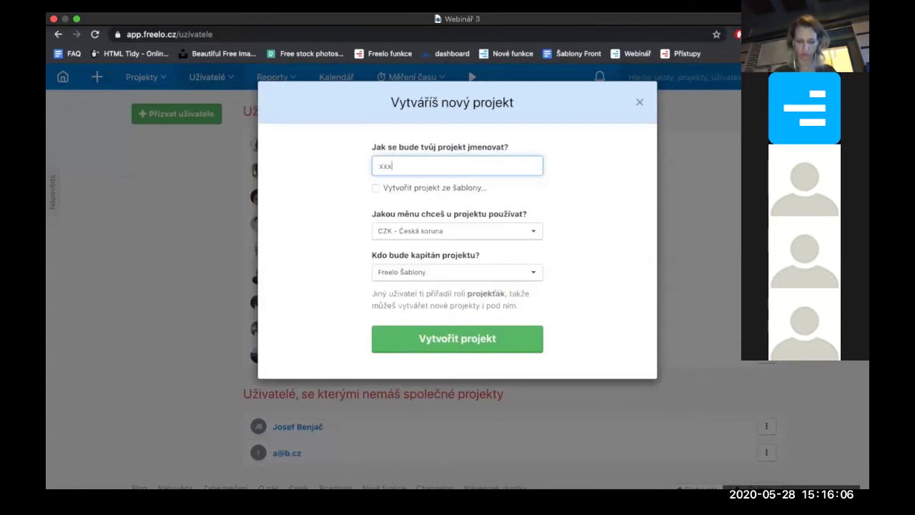
type("x")
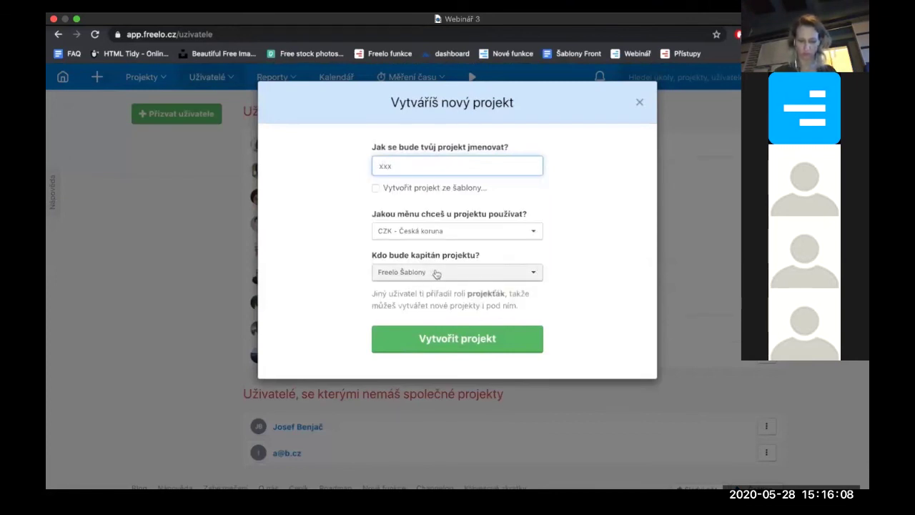
left_click(450, 340)
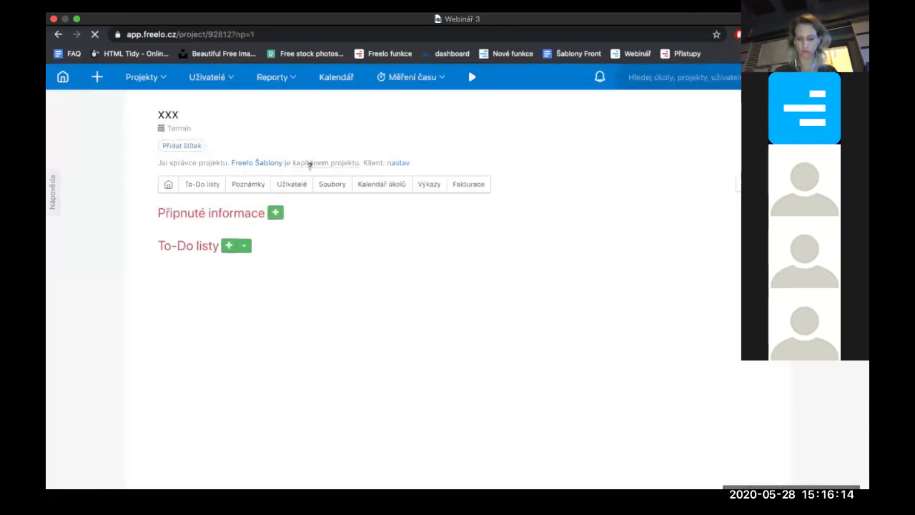
mouse_move(320, 163)
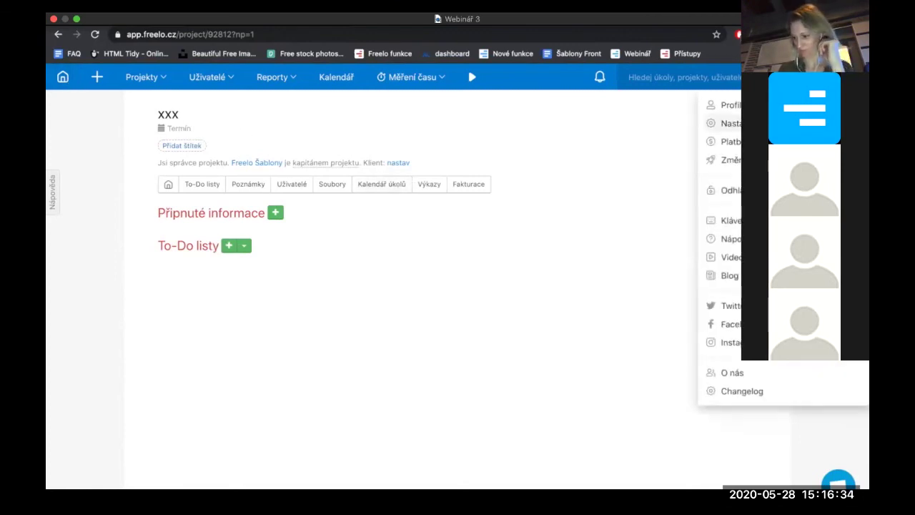
Open the profile settings and examine the e-mail notification options
left_click(731, 123)
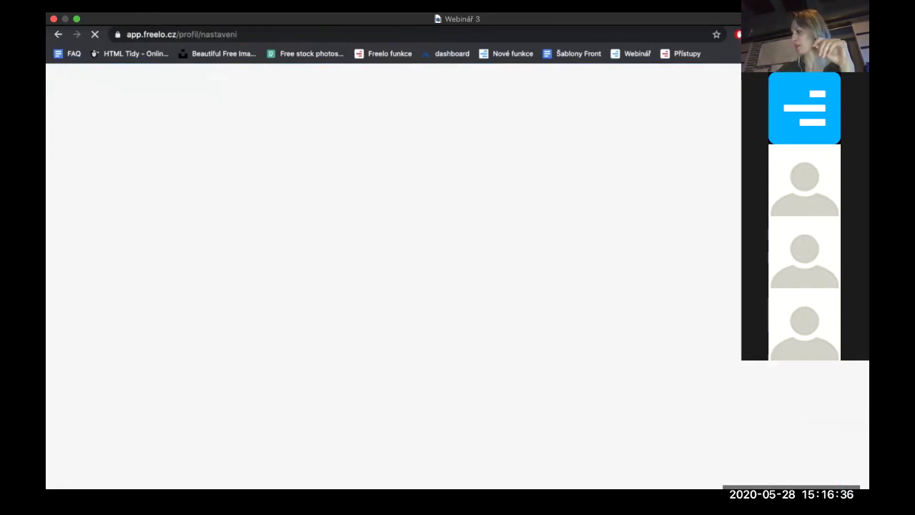
scroll(539, 212, "down", 4)
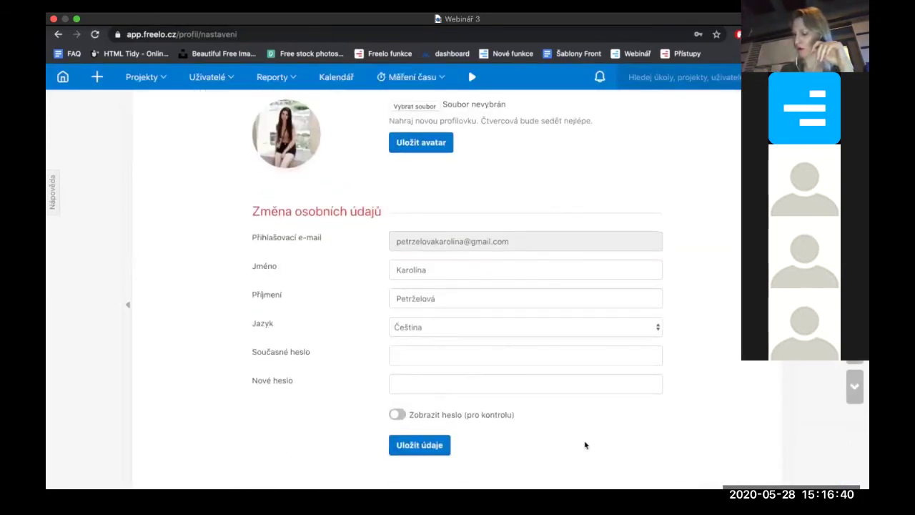
scroll(585, 445, "down", 2)
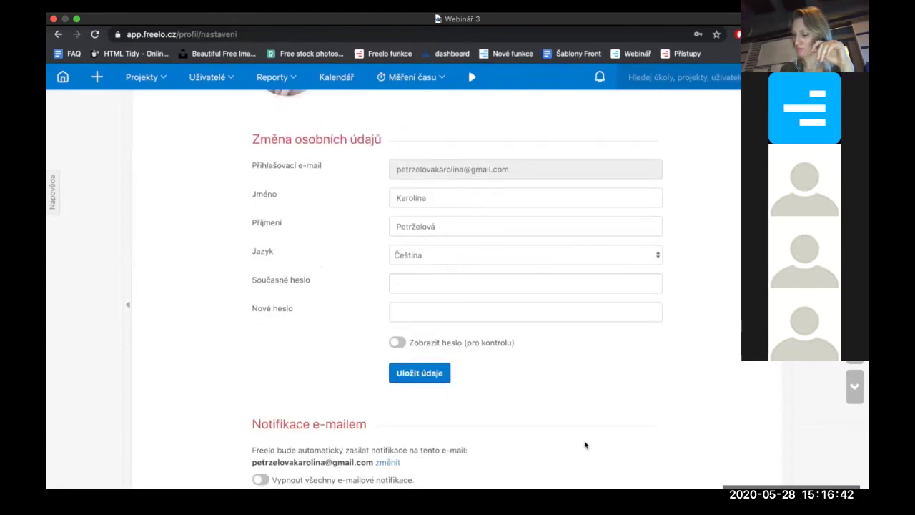
scroll(585, 445, "down", 9)
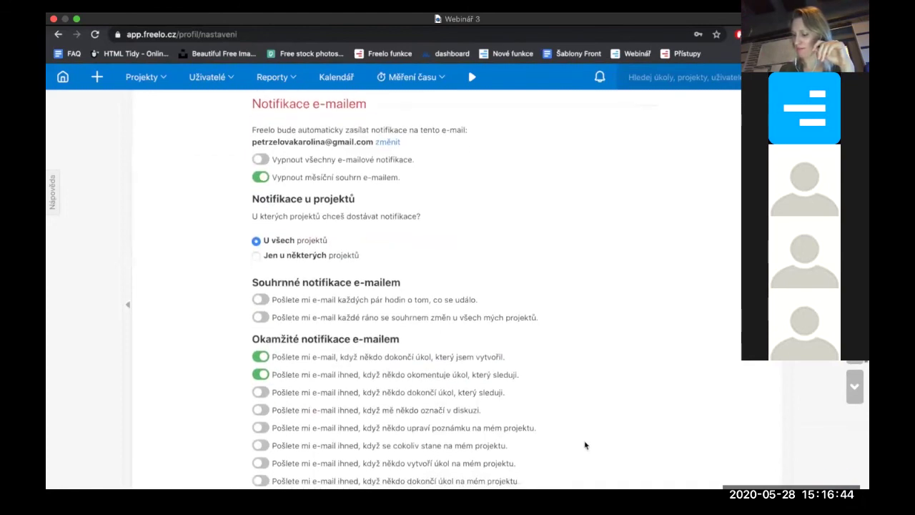
scroll(585, 446, "down", 1)
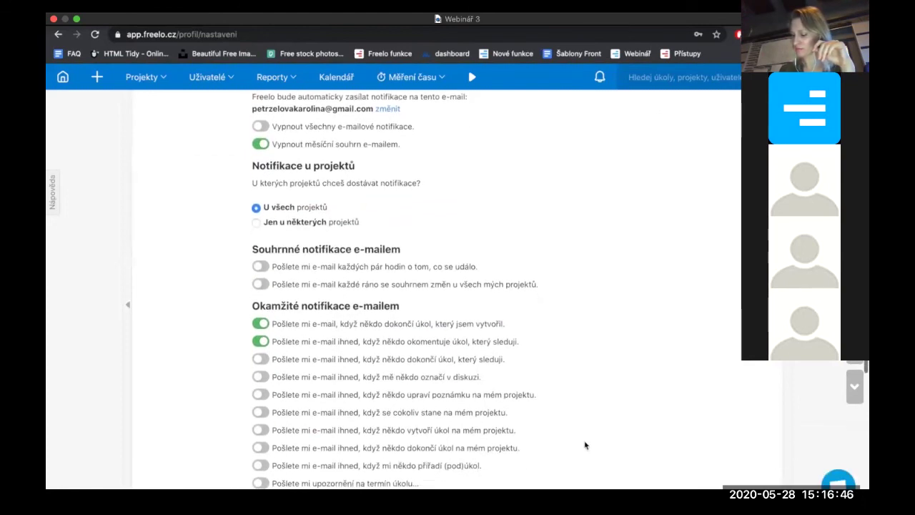
Turn all e-mail notifications off and back on in the profile settings
scroll(585, 445, "up", 1)
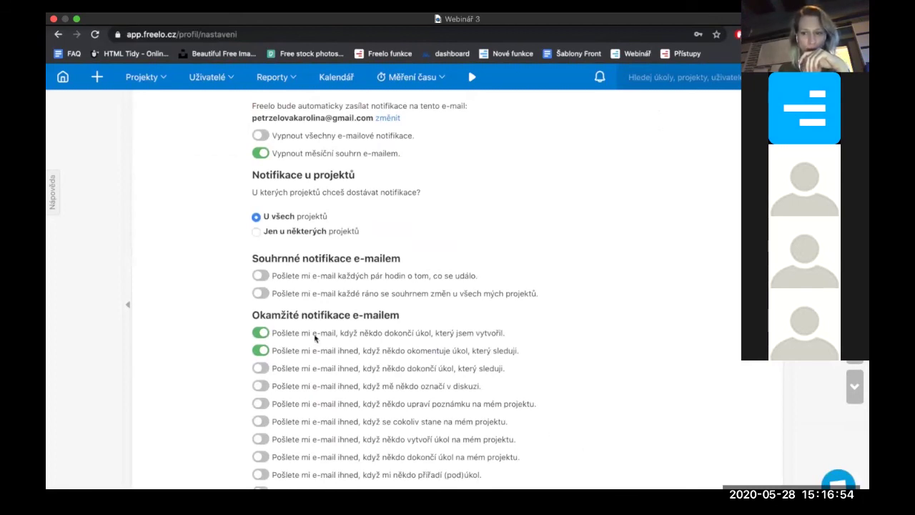
scroll(315, 338, "down", 1)
scroll(314, 334, "up", 2)
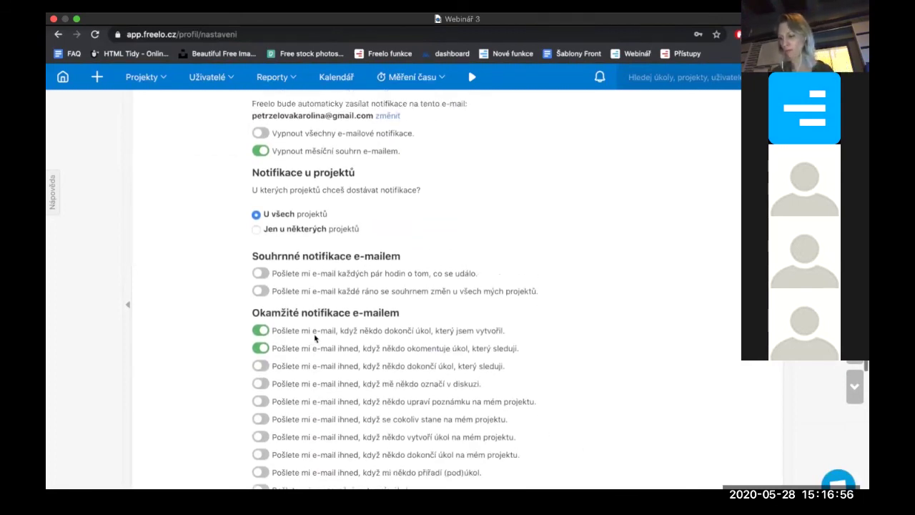
left_click(261, 134)
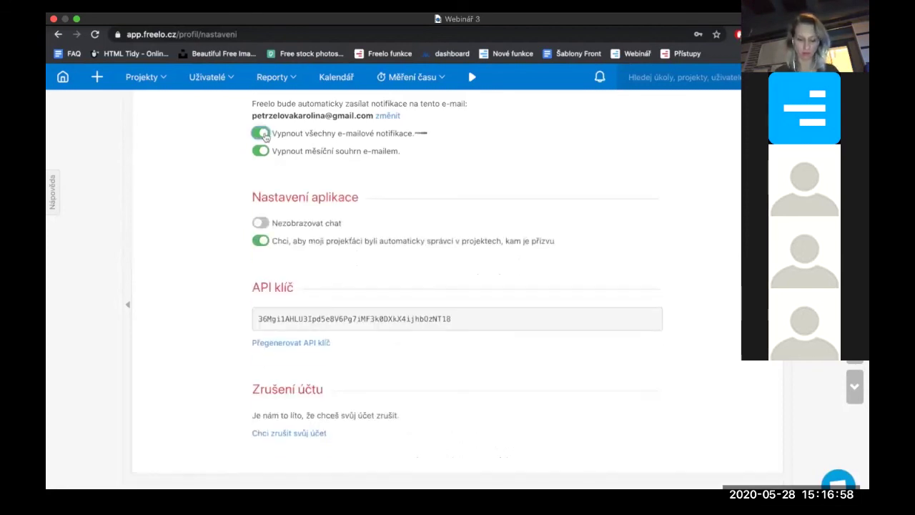
left_click(262, 134)
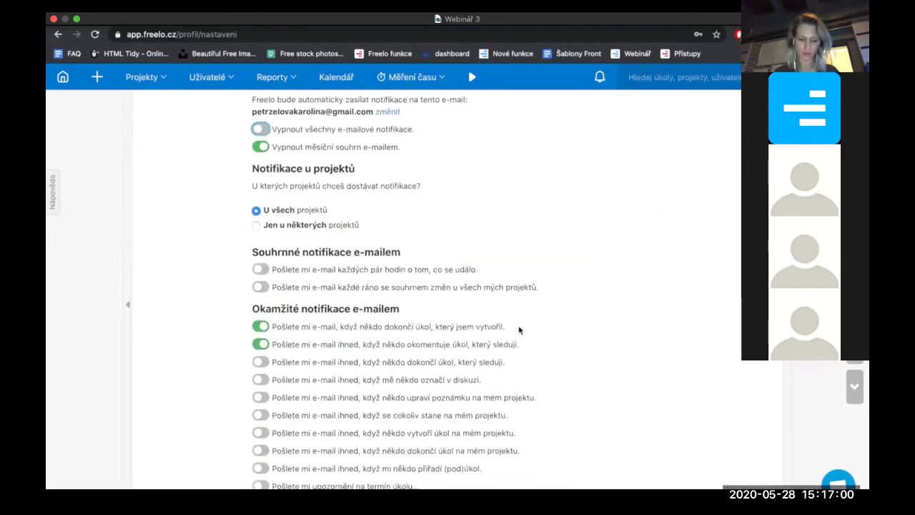
Review the instant e-mail notification options, the time-tracking notification and the application settings in the profile
scroll(520, 329, "down", 5)
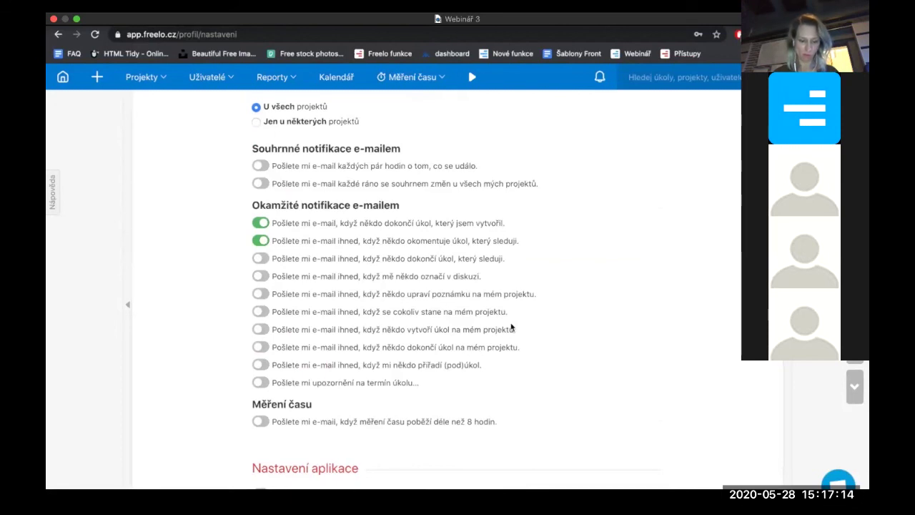
left_click_drag(345, 258, 478, 390)
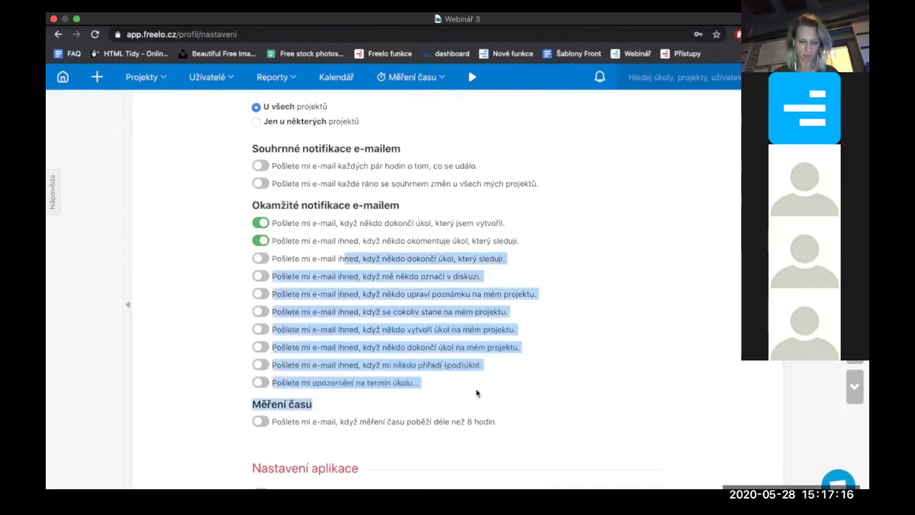
left_click(478, 391)
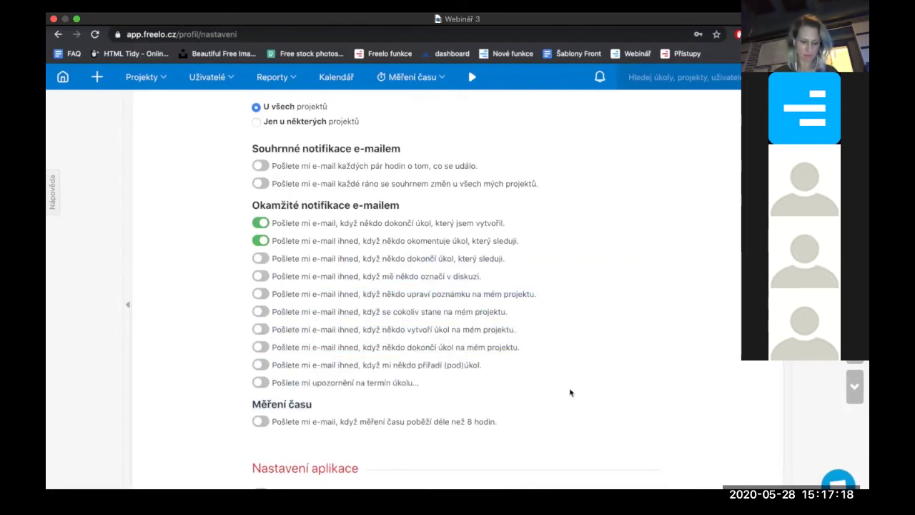
scroll(570, 392, "down", 5)
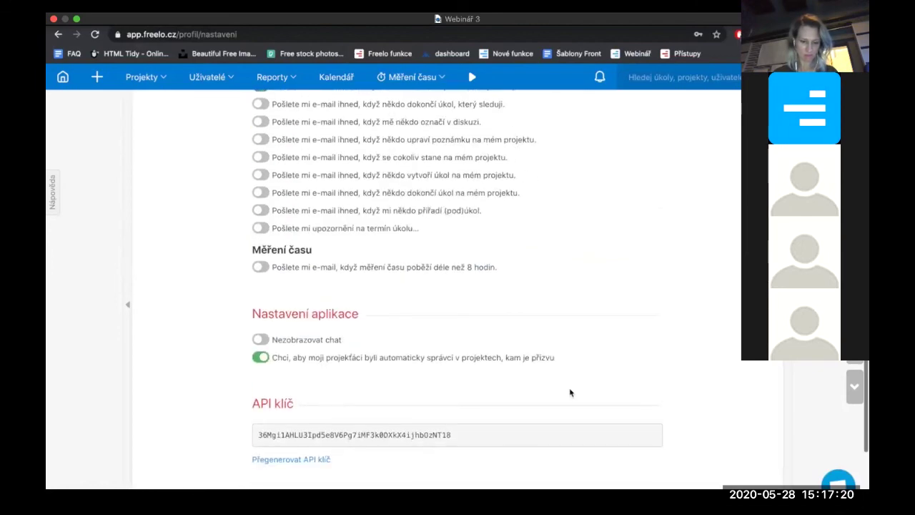
Open the security and login settings and review the active logins and the two-factor login setup
scroll(570, 392, "up", 7)
scroll(570, 392, "up", 10)
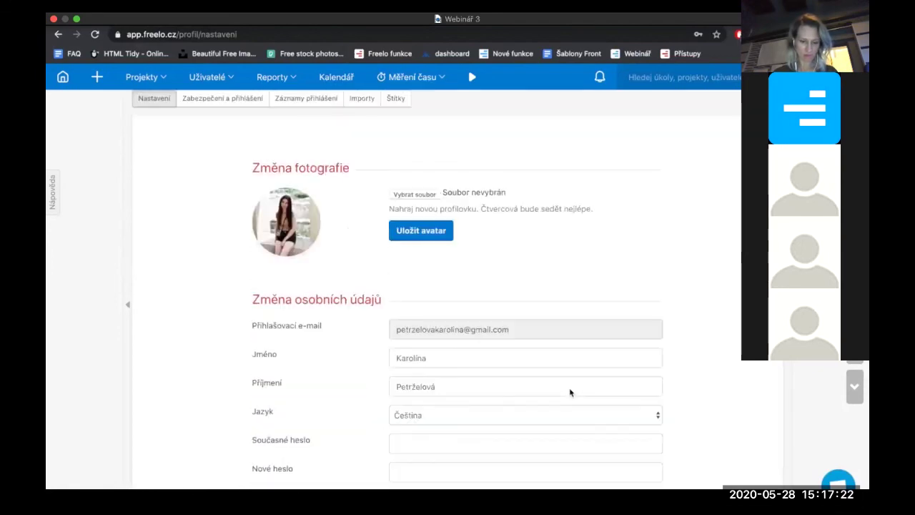
left_click(223, 140)
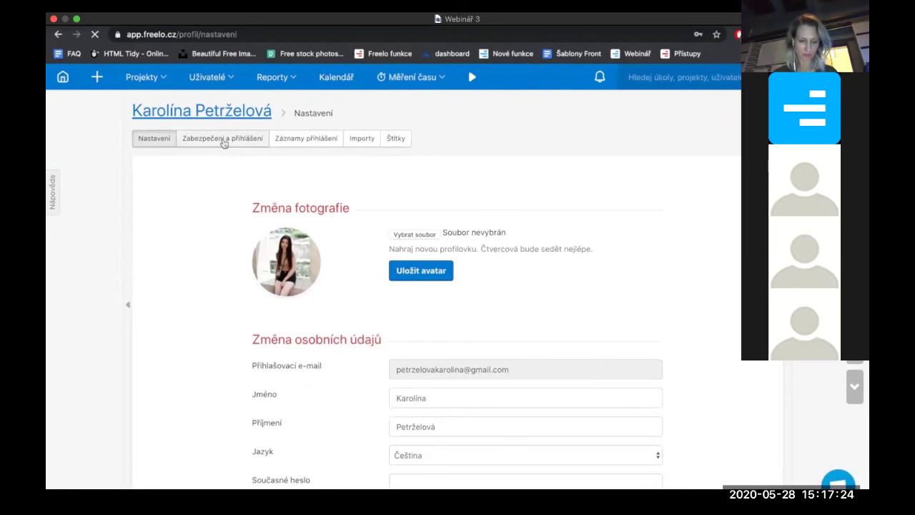
scroll(598, 198, "down", 3)
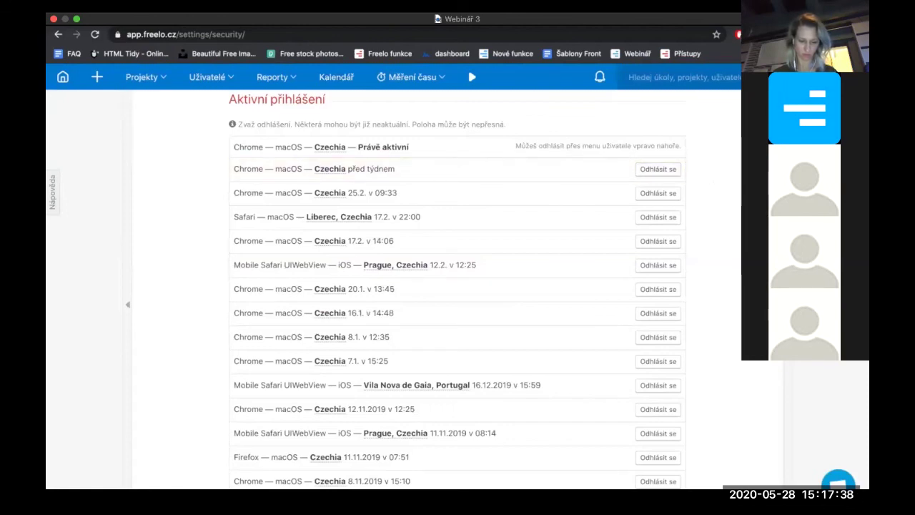
scroll(458, 286, "down", 10)
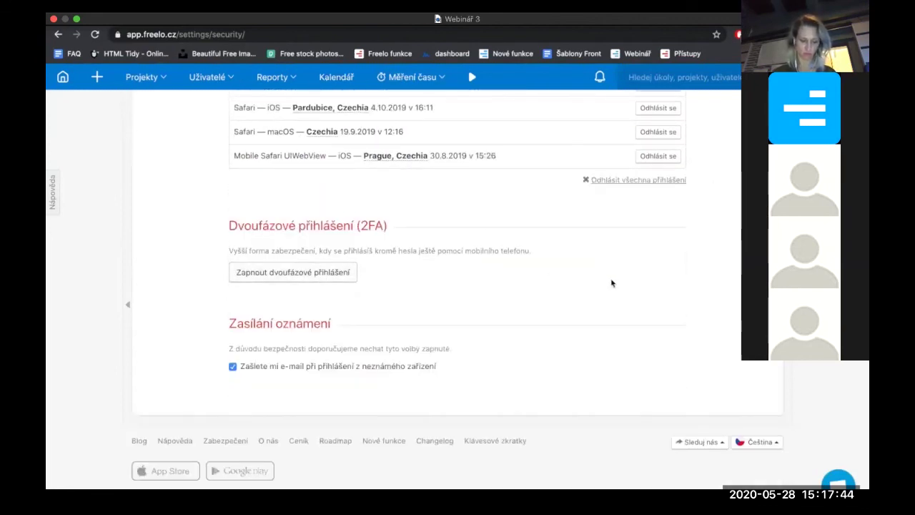
left_click(328, 280)
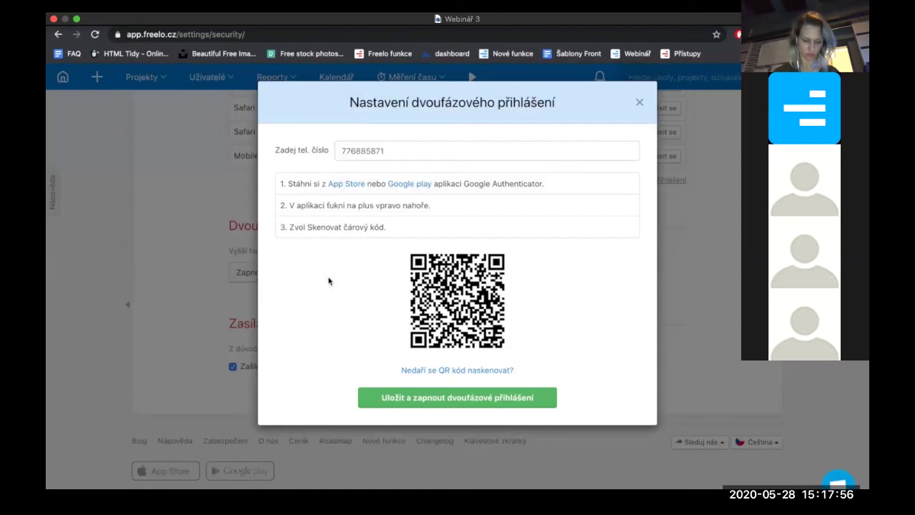
left_click(722, 290)
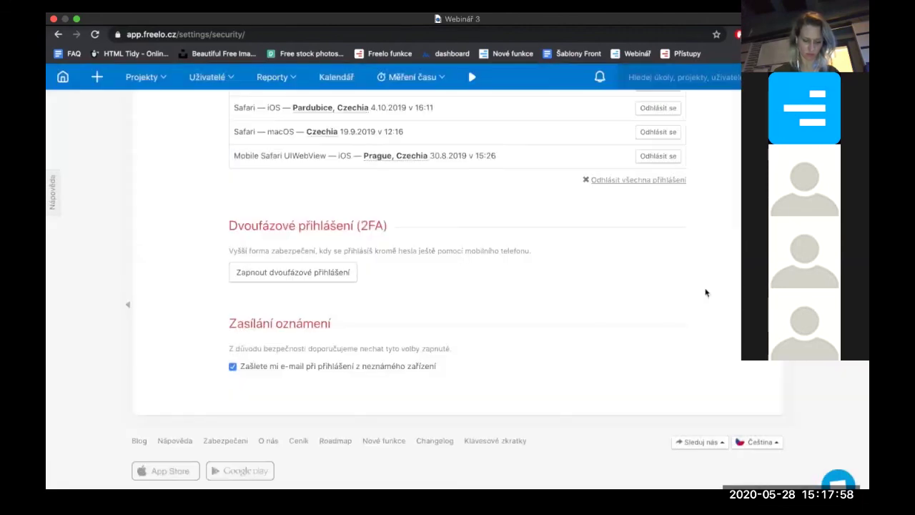
Open the label management and select the labels E-mail and Čeká under Freelo Šablony
scroll(548, 260, "up", 10)
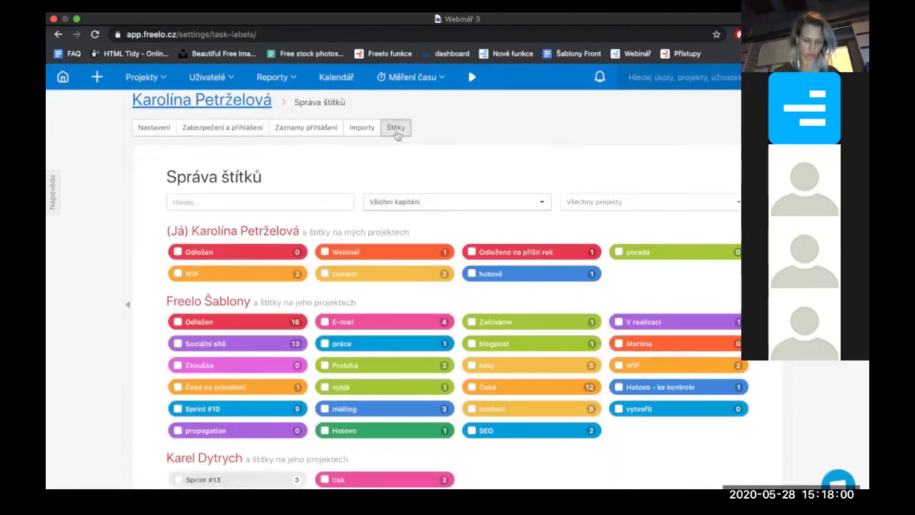
left_click(397, 127)
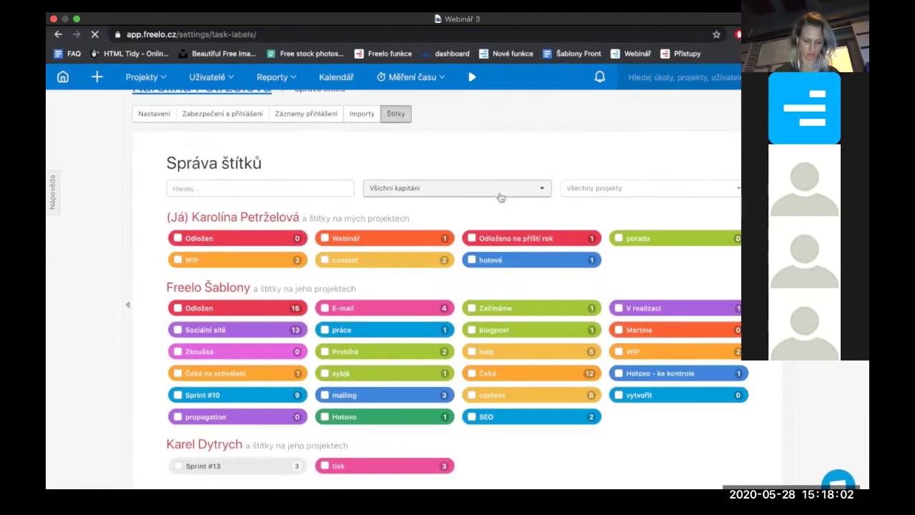
scroll(501, 197, "down", 2)
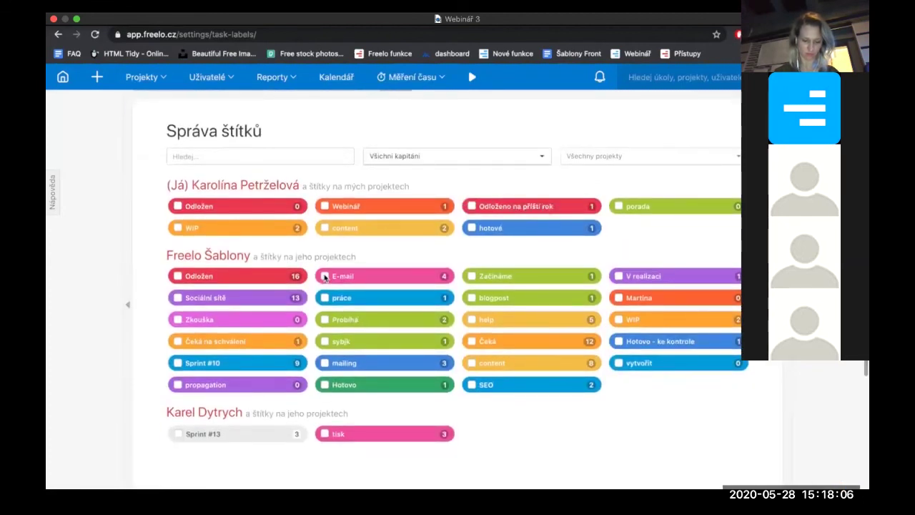
left_click(325, 276)
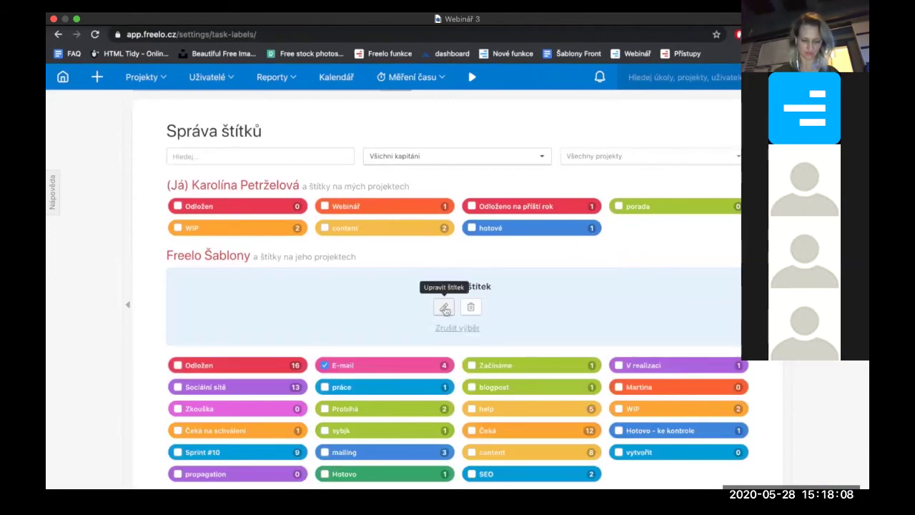
scroll(468, 358, "down", 2)
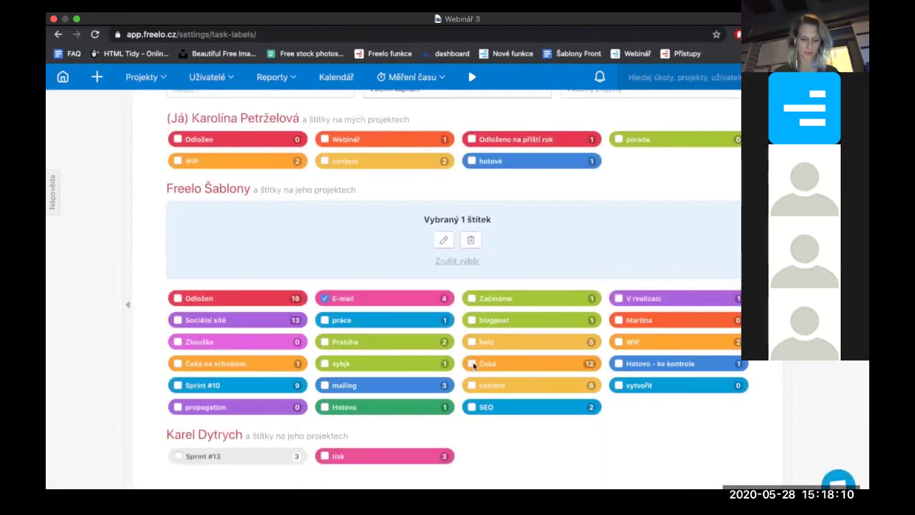
left_click(473, 364)
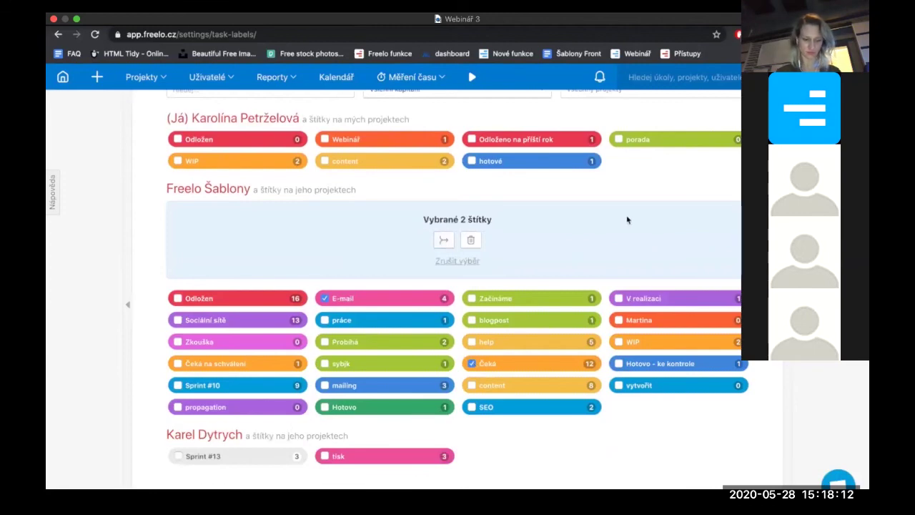
scroll(627, 220, "up", 3)
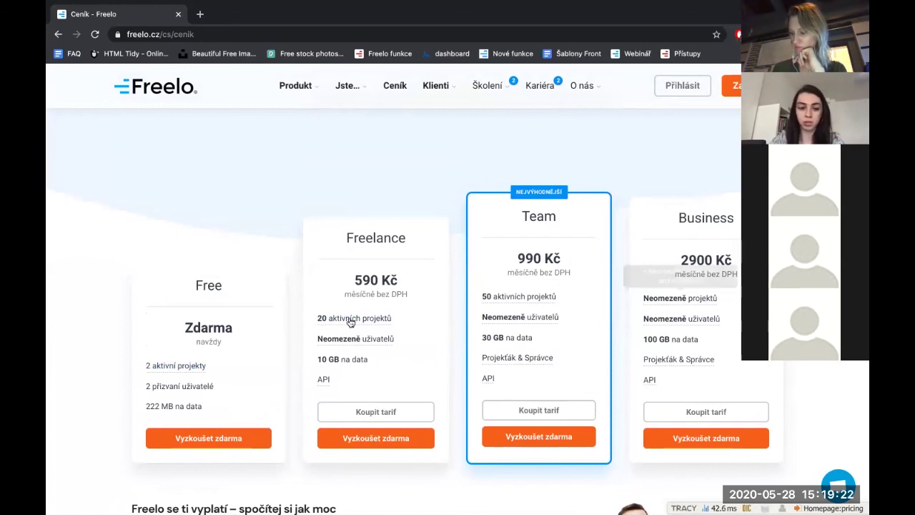
Review the Team plan's active project allowance and its Projekťák & Správce feature on the pricing page
mouse_move(552, 295)
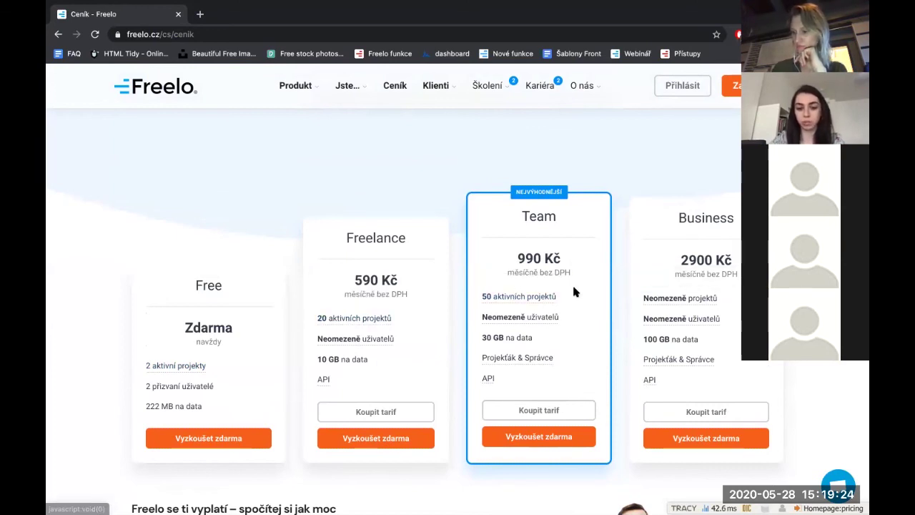
mouse_move(517, 358)
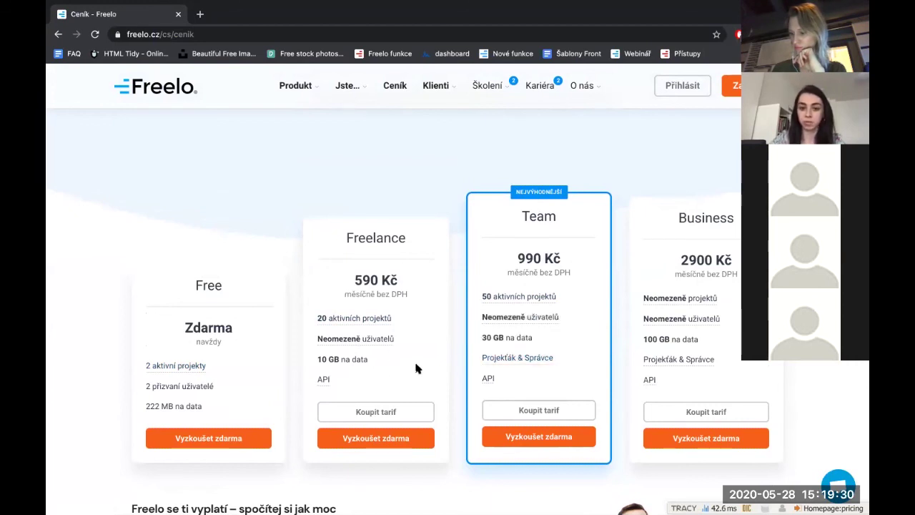
scroll(415, 369, "up", 1)
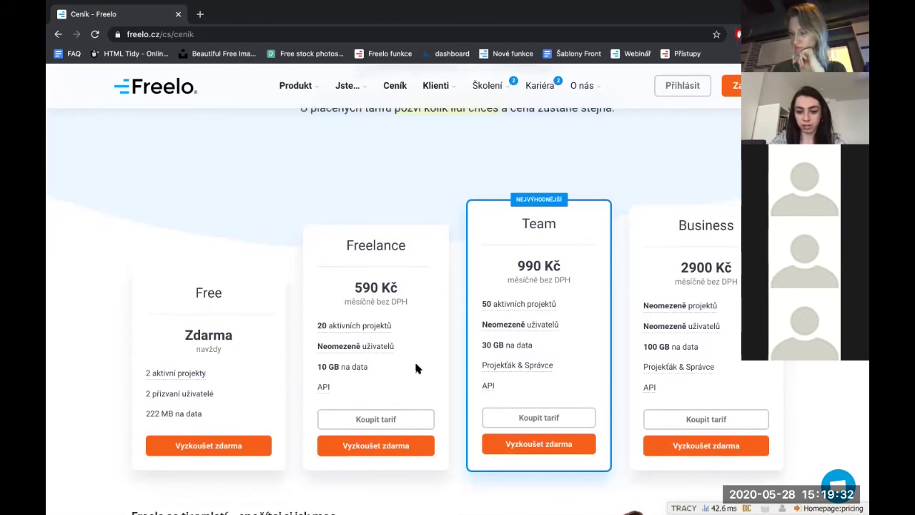